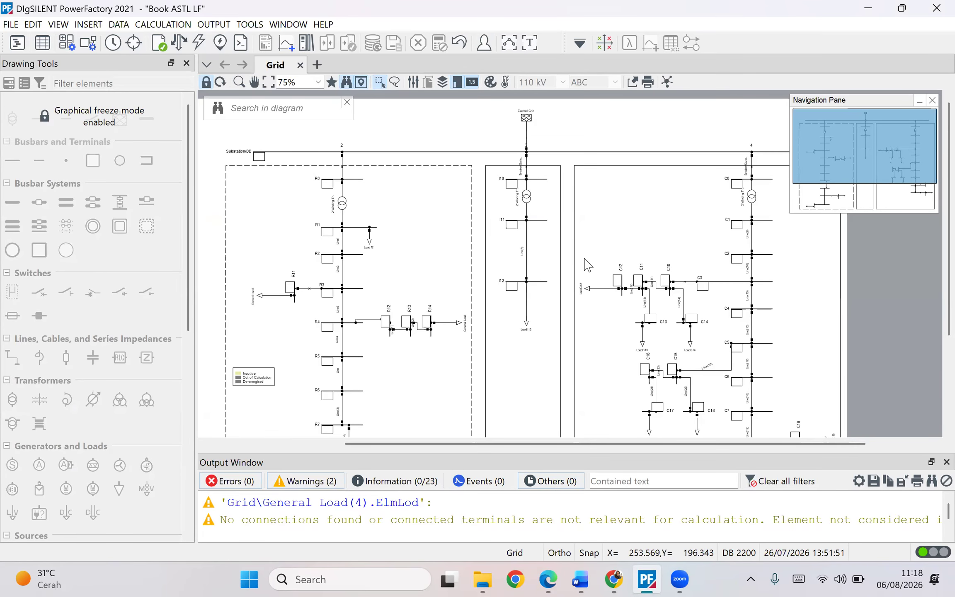
- Examine the existing CIGRE low voltage grid single-line diagram by scrolling through its feeders
{"action": "scroll", "coordinate": [408, 265], "scroll_direction": "down", "scroll_amount": 3}
{"action": "scroll", "coordinate": [408, 267], "scroll_direction": "up", "scroll_amount": 3}
{"action": "left_click_drag", "start_coordinate": [625, 236], "coordinate": [793, 408]}
{"action": "left_click", "coordinate": [593, 264]}
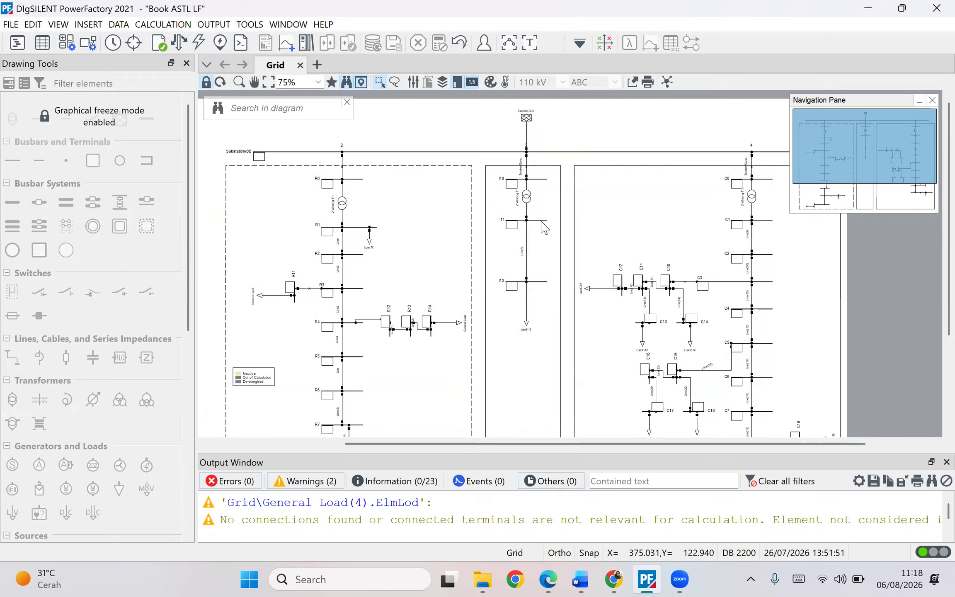
{"action": "scroll", "coordinate": [470, 234], "scroll_direction": "down", "scroll_amount": 7}
{"action": "scroll", "coordinate": [513, 322], "scroll_direction": "up", "scroll_amount": 7}
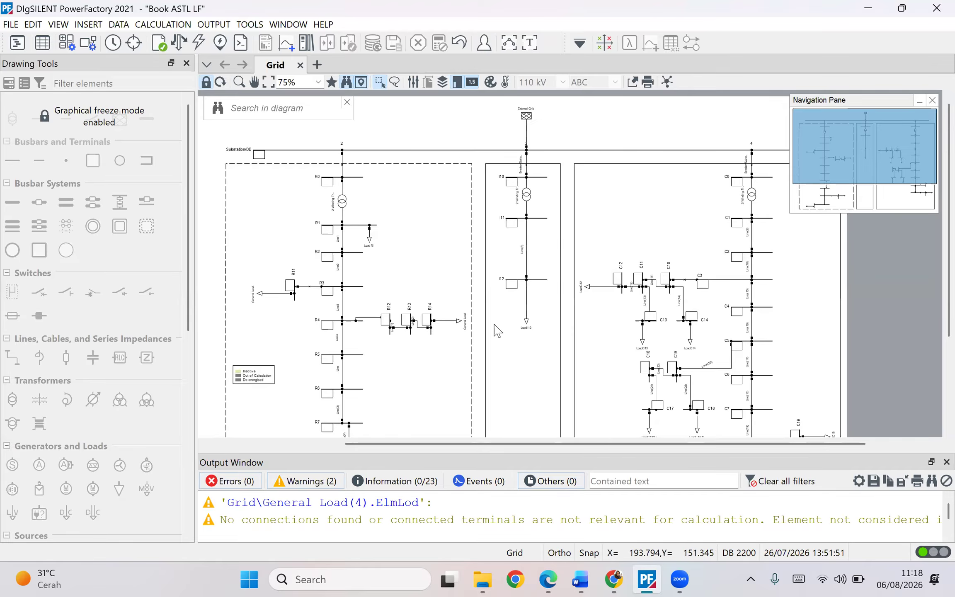
{"action": "scroll", "coordinate": [509, 318], "scroll_direction": "down", "scroll_amount": 5}
{"action": "scroll", "coordinate": [509, 321], "scroll_direction": "up", "scroll_amount": 5}
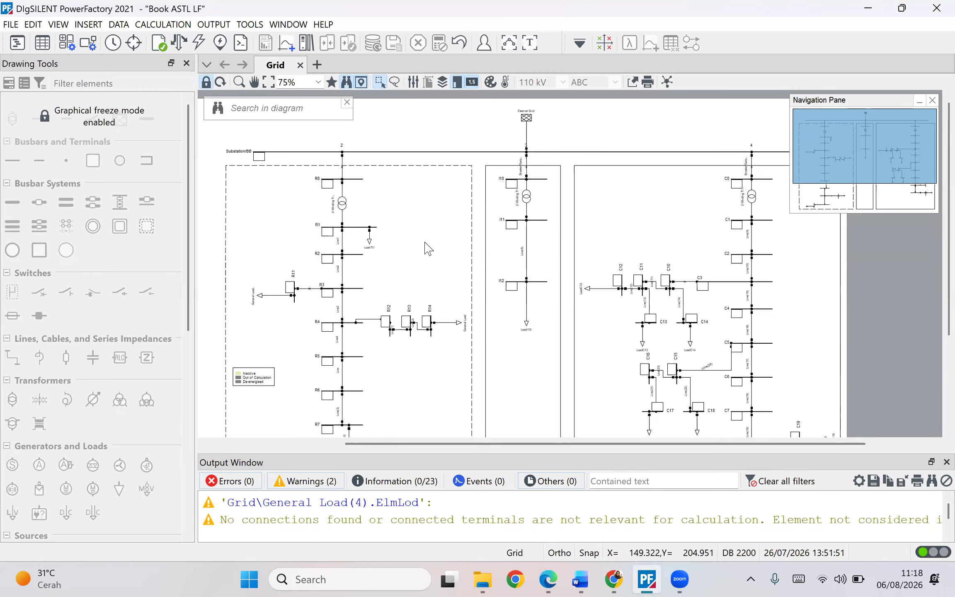
{"action": "scroll", "coordinate": [423, 253], "scroll_direction": "down", "scroll_amount": 4}
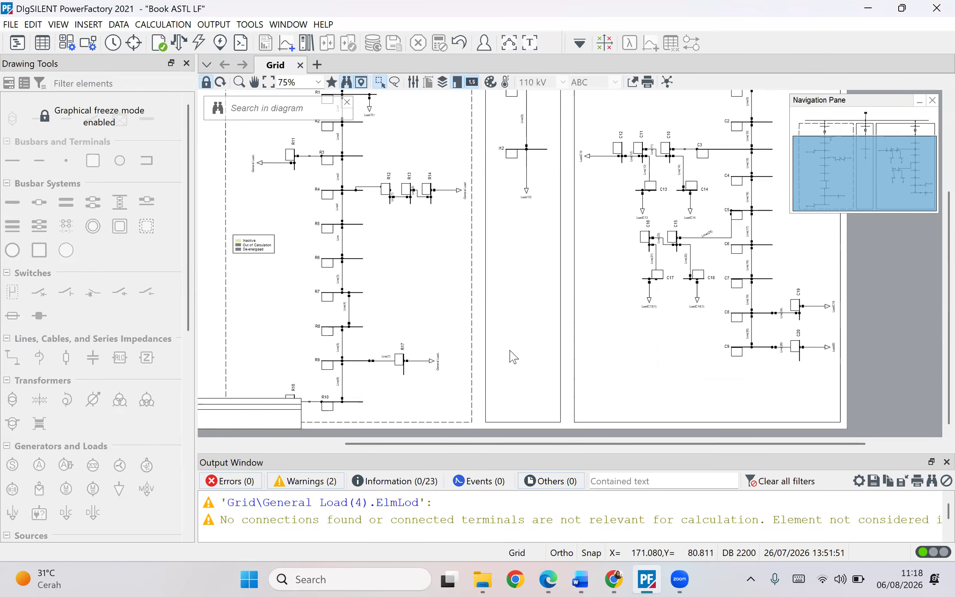
{"action": "scroll", "coordinate": [420, 196], "scroll_direction": "up", "scroll_amount": 4}
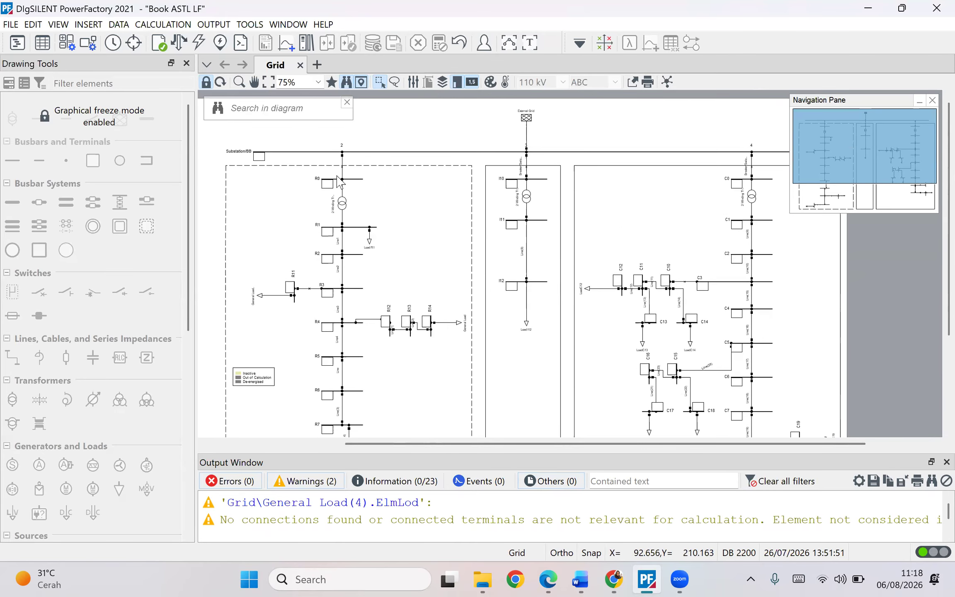
- Switch to the browser and study the CIGRE low voltage distribution network reference diagram on the pandapower page
{"action": "left_click", "coordinate": [547, 580]}
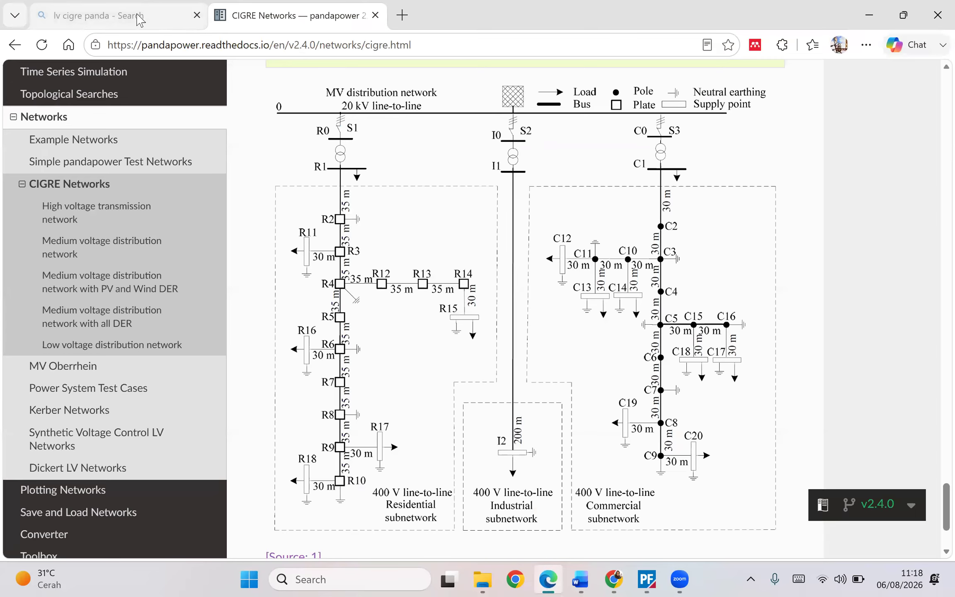
{"action": "left_click", "coordinate": [145, 14]}
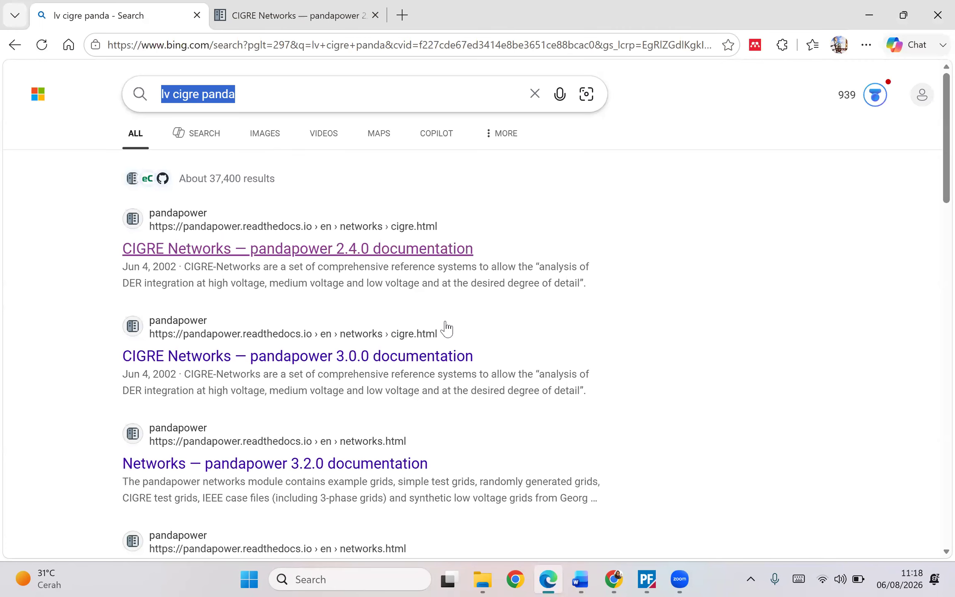
{"action": "key", "text": "ctrl+Tab"}
{"action": "scroll", "coordinate": [454, 323], "scroll_direction": "up", "scroll_amount": 5}
{"action": "scroll", "coordinate": [454, 323], "scroll_direction": "down", "scroll_amount": 3}
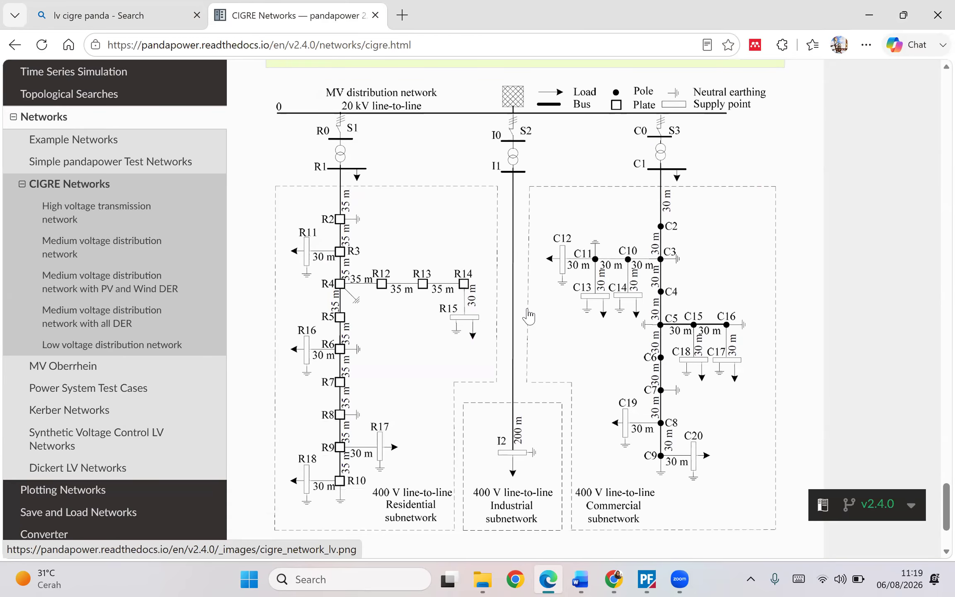
{"action": "scroll", "coordinate": [526, 315], "scroll_direction": "down", "scroll_amount": 2}
{"action": "scroll", "coordinate": [527, 316], "scroll_direction": "up", "scroll_amount": 4}
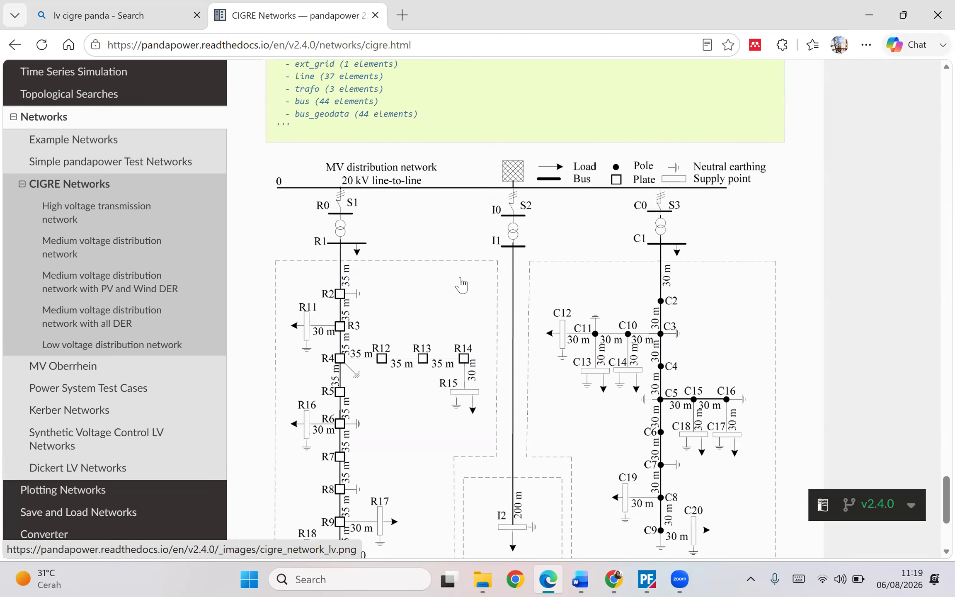
{"action": "scroll", "coordinate": [460, 284], "scroll_direction": "down", "scroll_amount": 2}
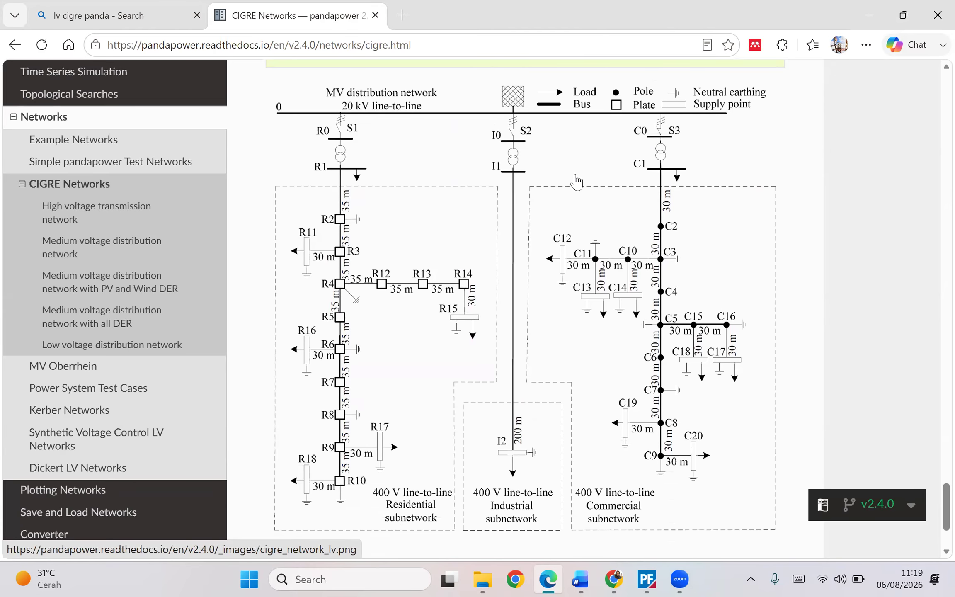
- Return to PowerFactory, run a load flow on the grid, then reset the calculation
{"action": "left_click", "coordinate": [646, 577]}
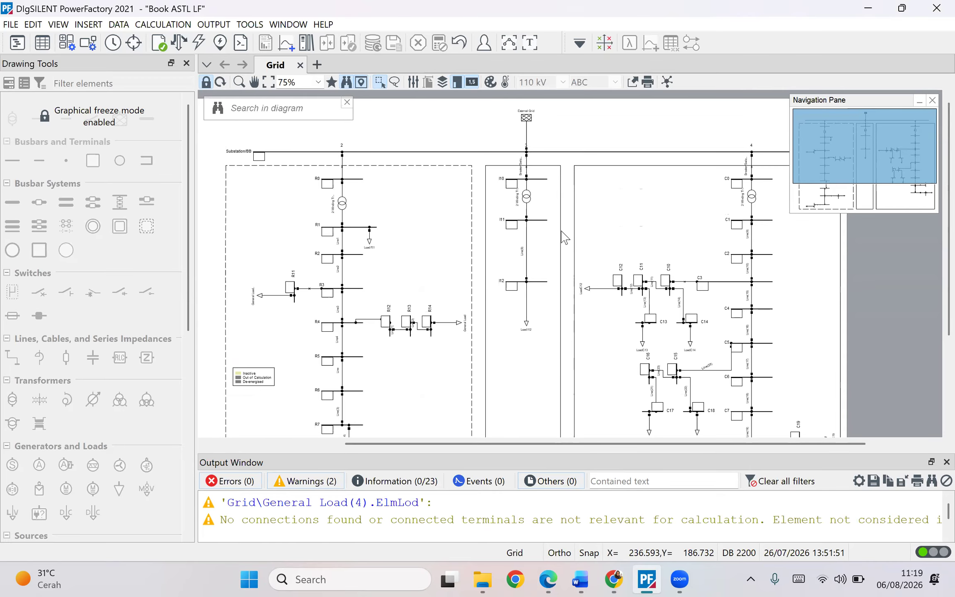
{"action": "scroll", "coordinate": [563, 237], "scroll_direction": "down", "scroll_amount": 3}
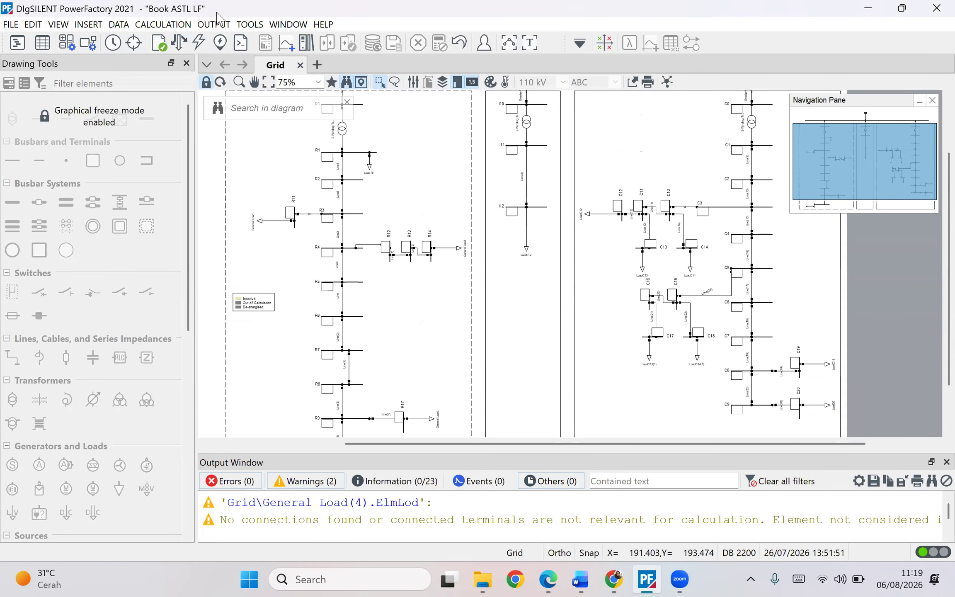
{"action": "left_click", "coordinate": [178, 42]}
{"action": "left_click", "coordinate": [725, 71]}
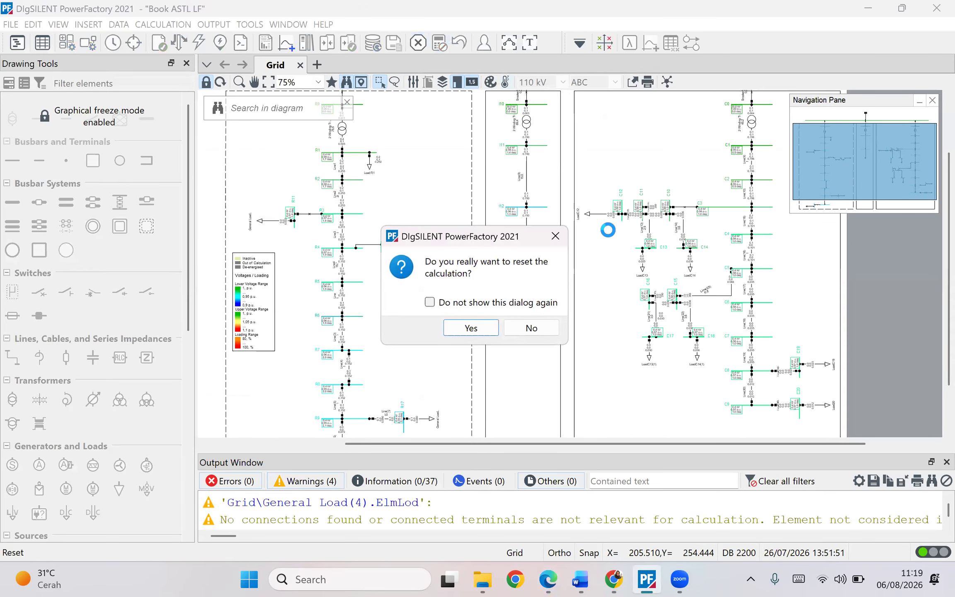
{"action": "left_click", "coordinate": [461, 327]}
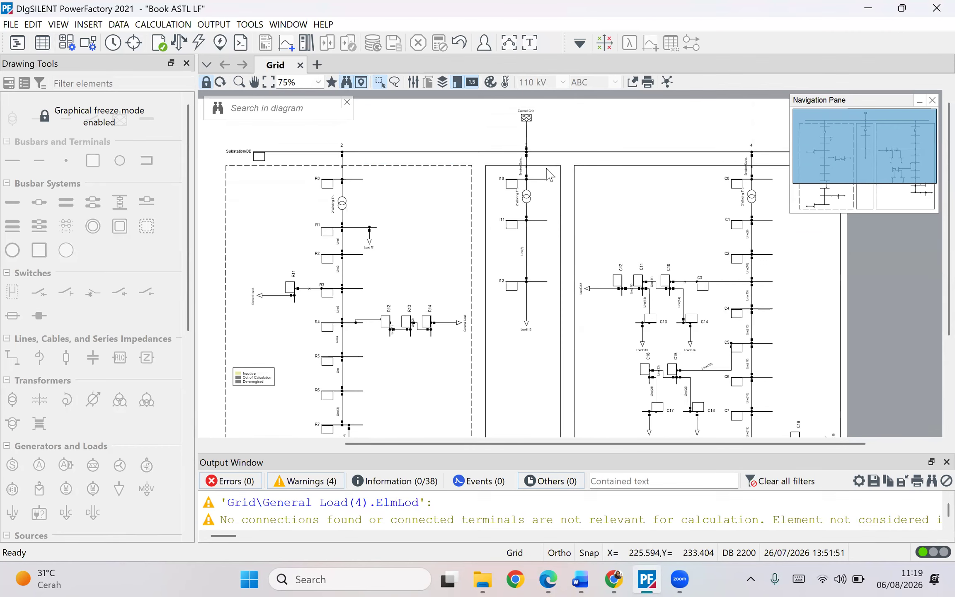
- Create a new project named learning SLD_LVCigre with a new grid diagram
{"action": "scroll", "coordinate": [571, 262], "scroll_direction": "down", "scroll_amount": 2}
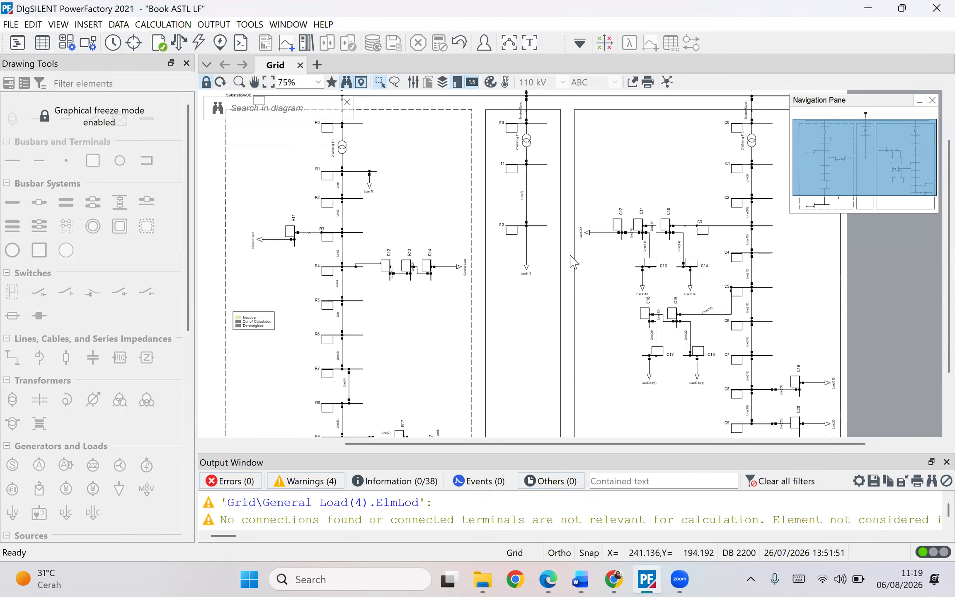
{"action": "scroll", "coordinate": [463, 293], "scroll_direction": "up", "scroll_amount": 2}
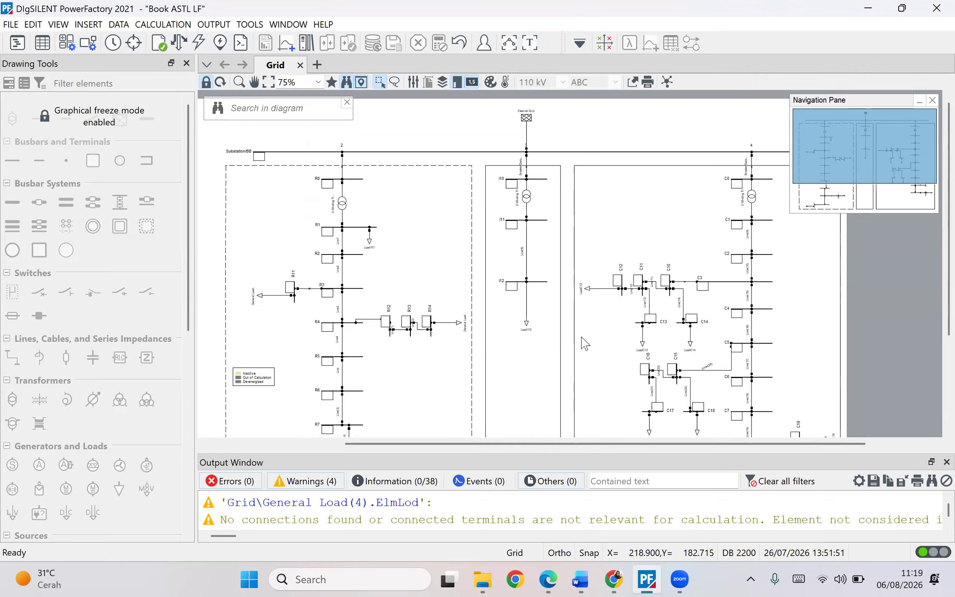
{"action": "left_click", "coordinate": [10, 24]}
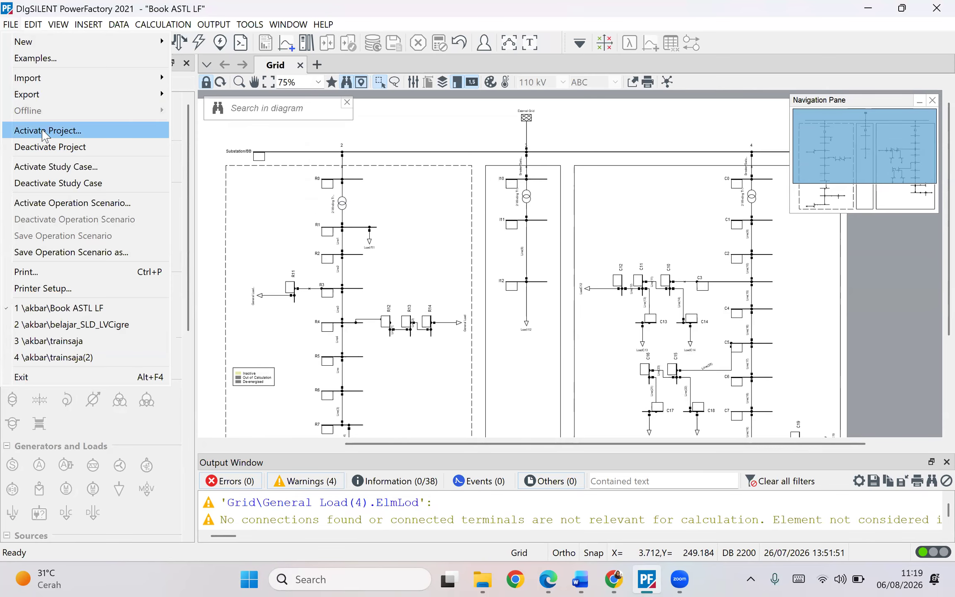
{"action": "mouse_move", "coordinate": [33, 45]}
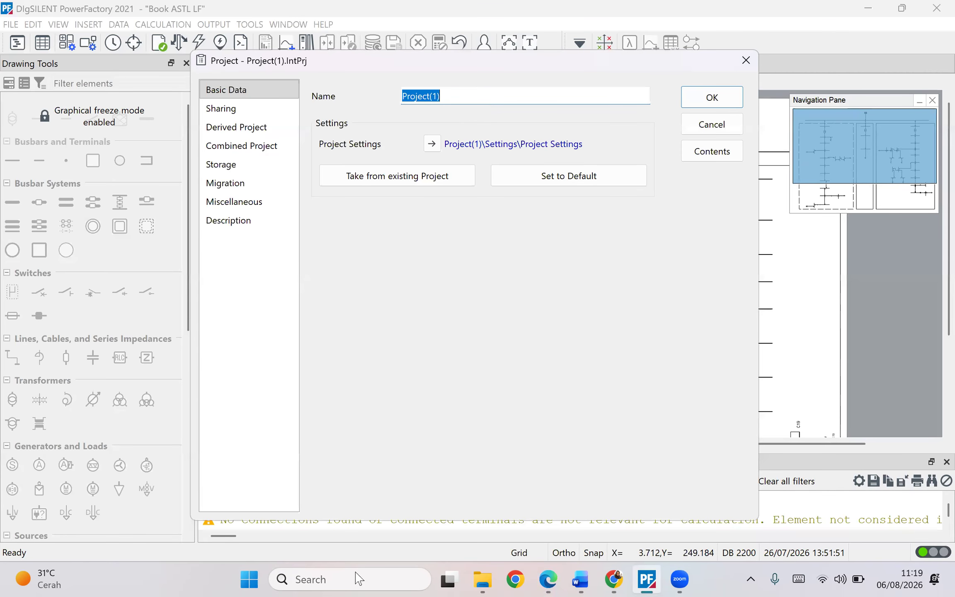
{"action": "key", "text": "BackSpace"}
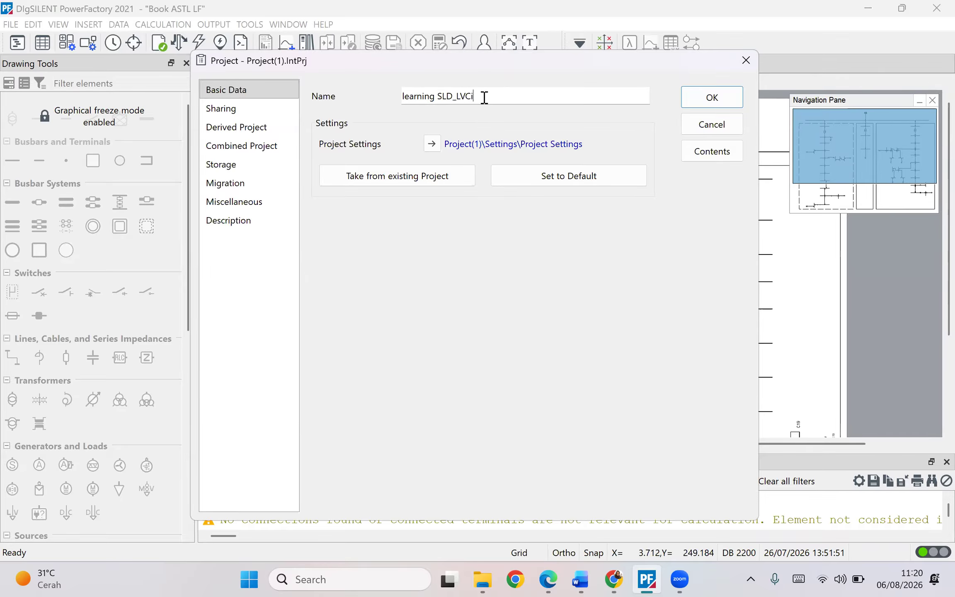
{"action": "left_click", "coordinate": [710, 99]}
{"action": "left_click", "coordinate": [731, 158]}
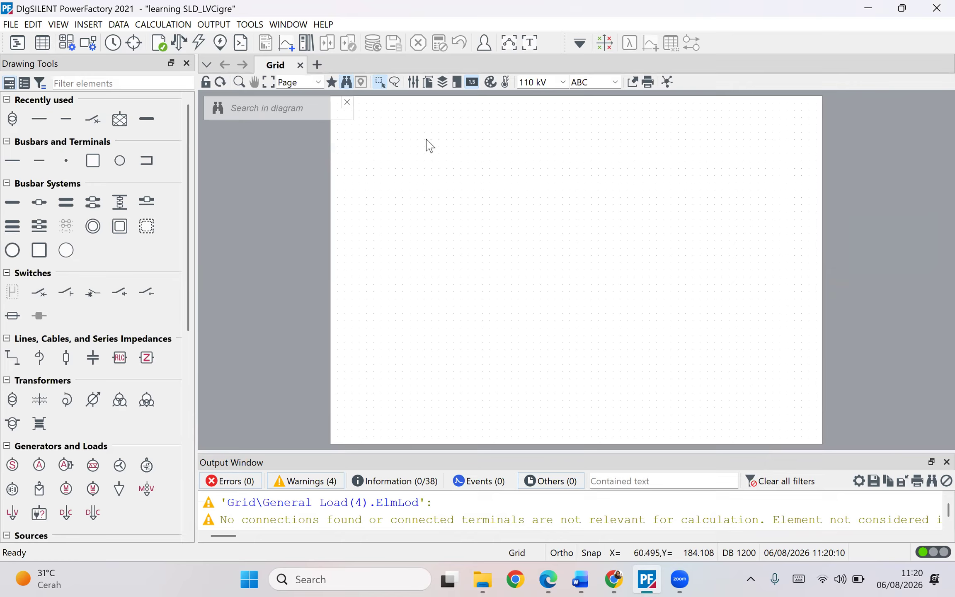
{"action": "scroll", "coordinate": [120, 228], "scroll_direction": "down", "scroll_amount": 3}
{"action": "scroll", "coordinate": [120, 228], "scroll_direction": "down", "scroll_amount": 6}
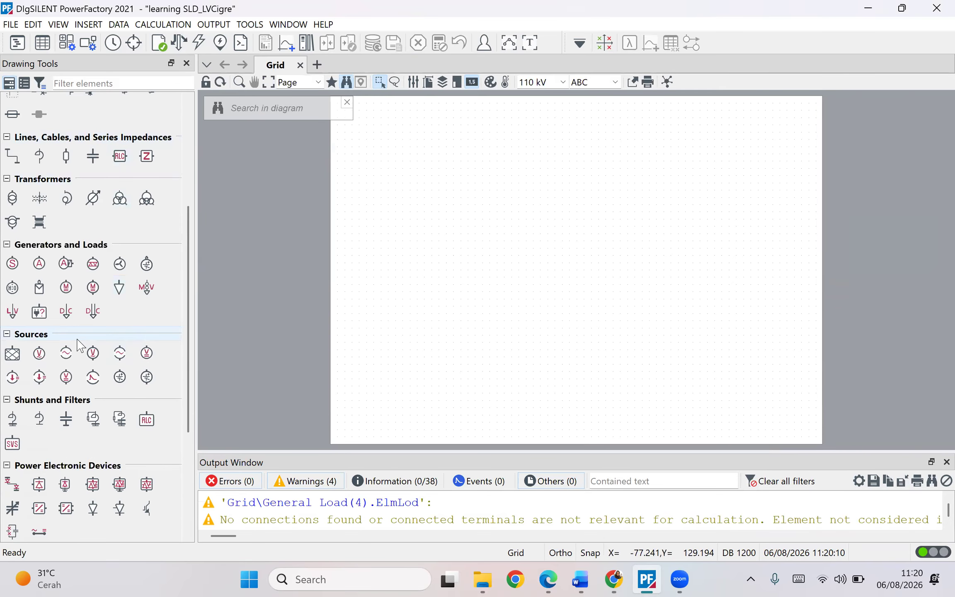
{"action": "scroll", "coordinate": [79, 344], "scroll_direction": "up", "scroll_amount": 6}
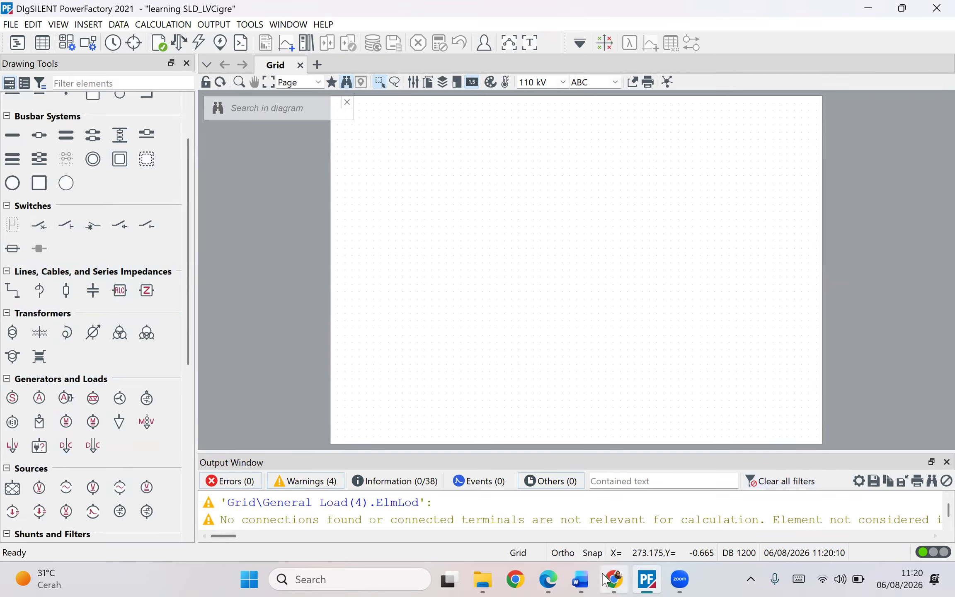
{"action": "mouse_move", "coordinate": [612, 578]}
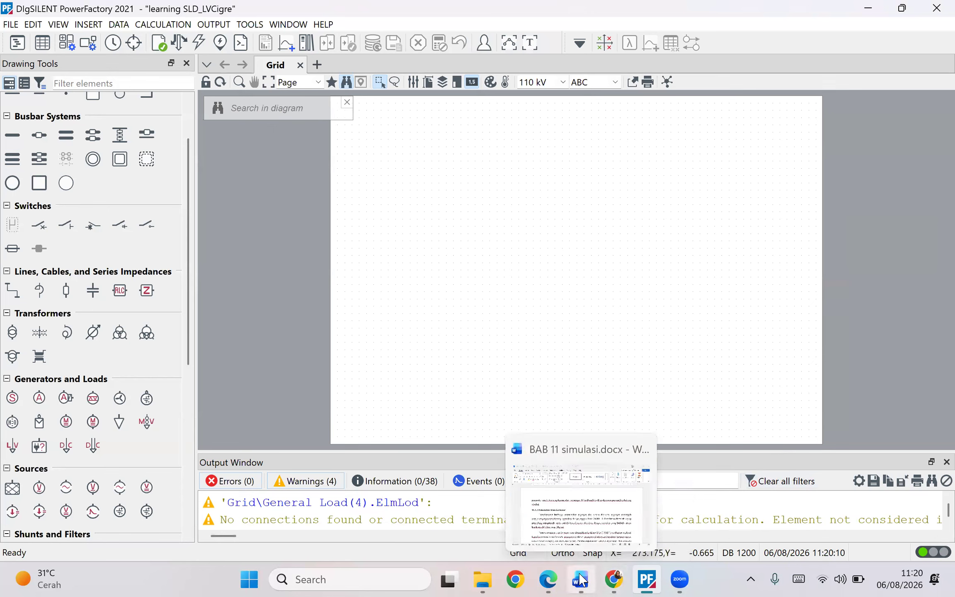
{"action": "left_click", "coordinate": [548, 579]}
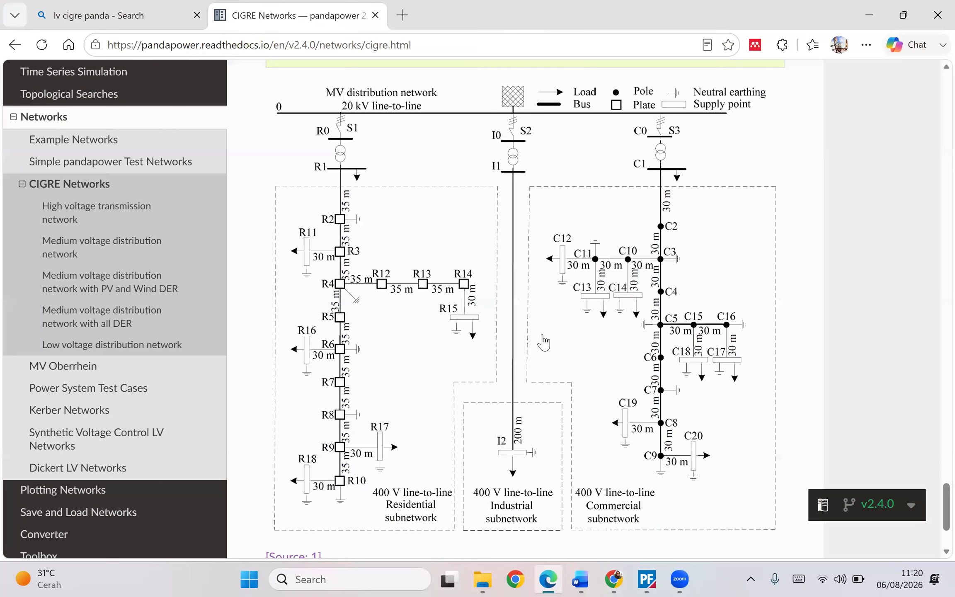
{"action": "left_click", "coordinate": [879, 15]}
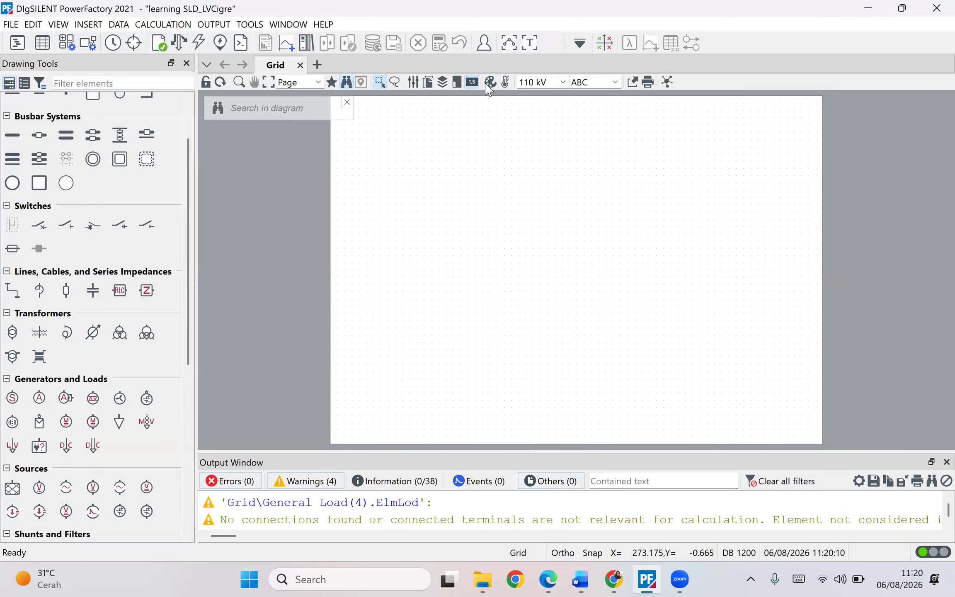
- Set the diagram's drawing format to A3 landscape
{"action": "left_click", "coordinate": [428, 82]}
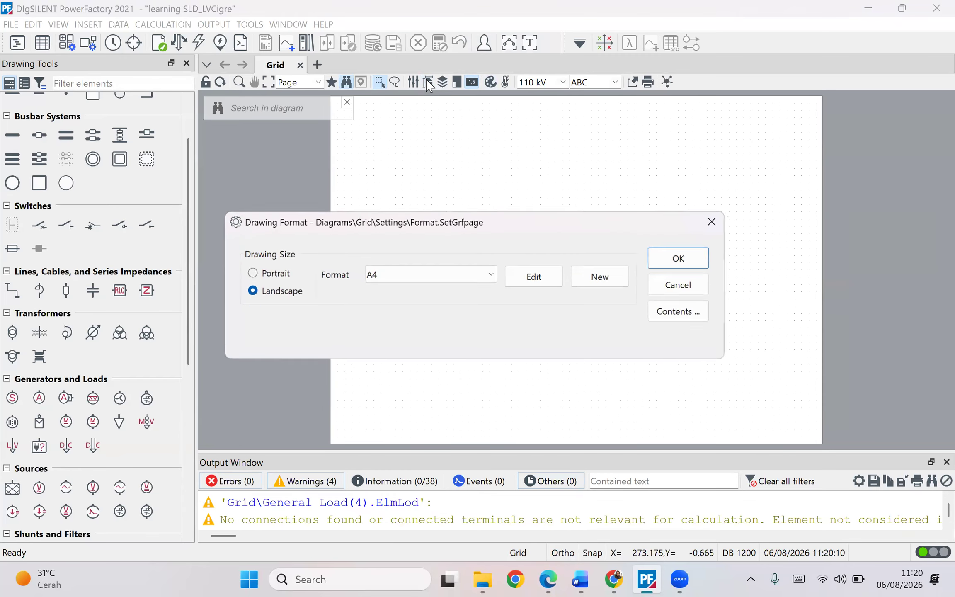
{"action": "left_click", "coordinate": [465, 274]}
{"action": "left_click", "coordinate": [411, 336]}
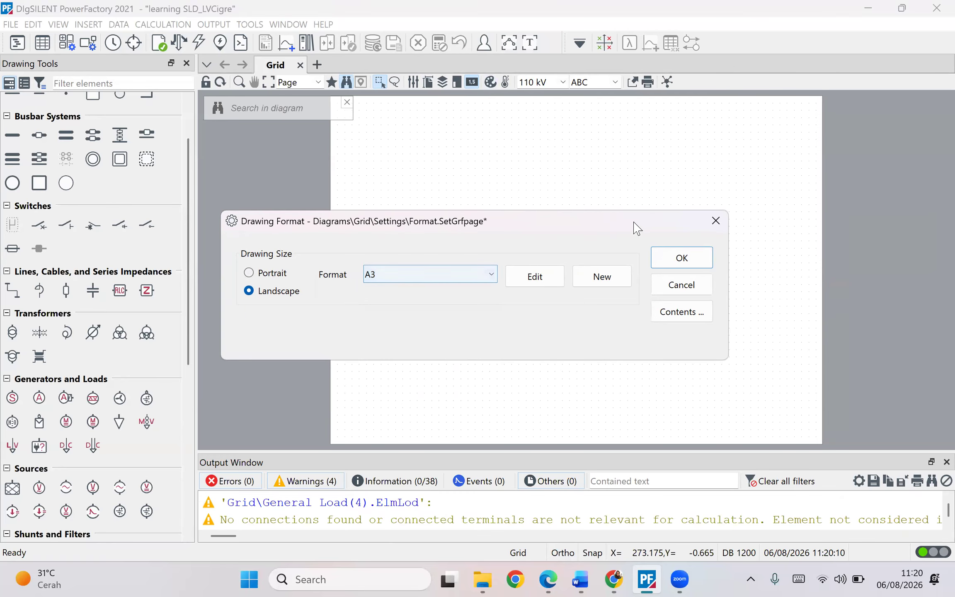
{"action": "left_click", "coordinate": [678, 257]}
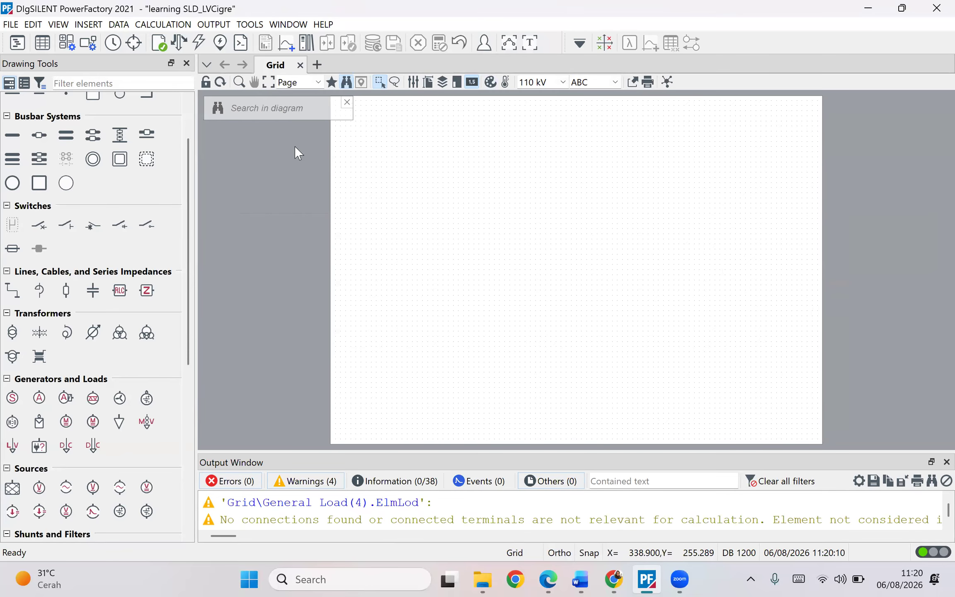
- Place a single busbar near the top left of the diagram page
{"action": "scroll", "coordinate": [553, 176], "scroll_direction": "up", "scroll_amount": 1}
{"action": "left_click_drag", "start_coordinate": [557, 181], "coordinate": [542, 368]}
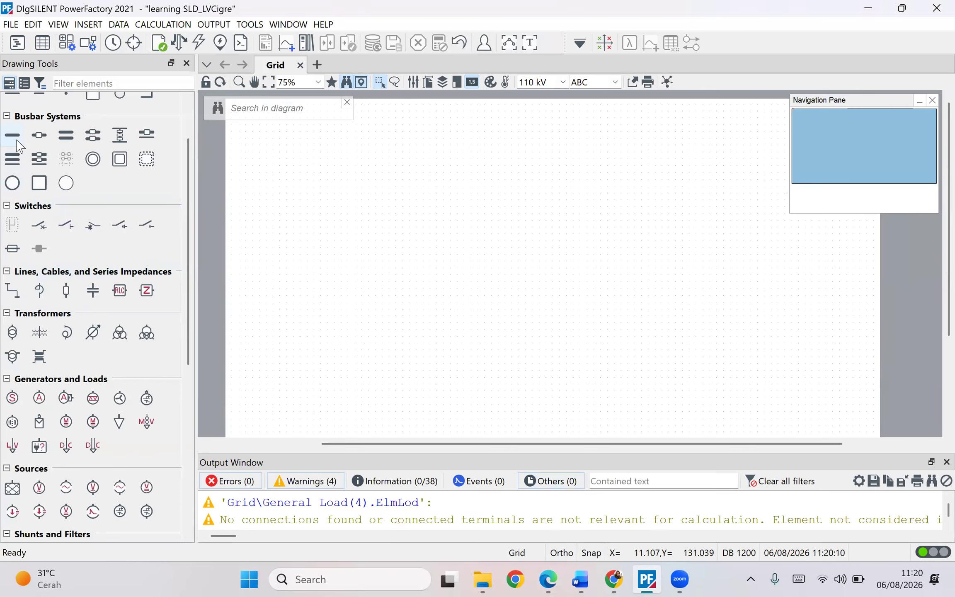
{"action": "scroll", "coordinate": [13, 174], "scroll_direction": "up", "scroll_amount": 2}
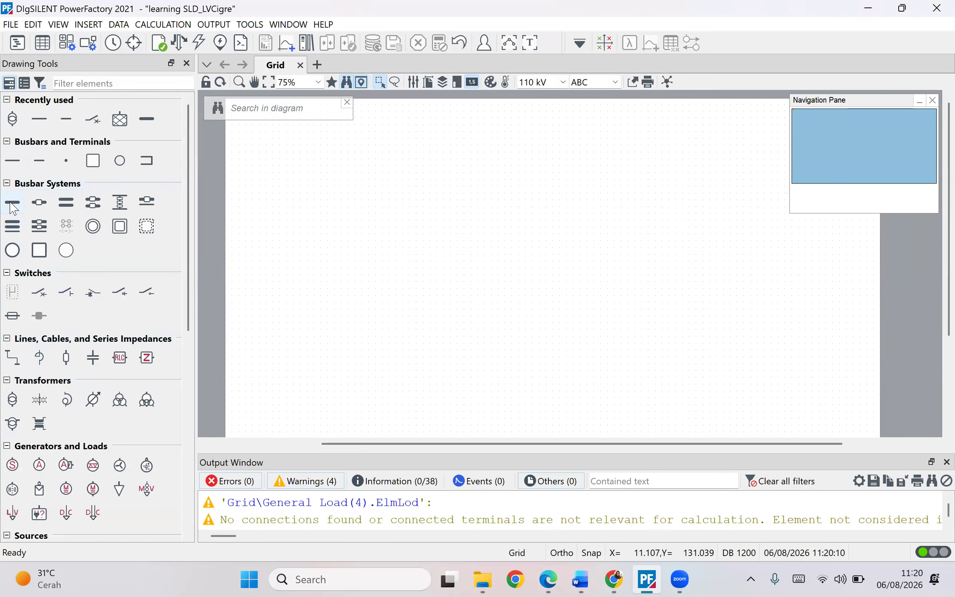
{"action": "left_click", "coordinate": [12, 204]}
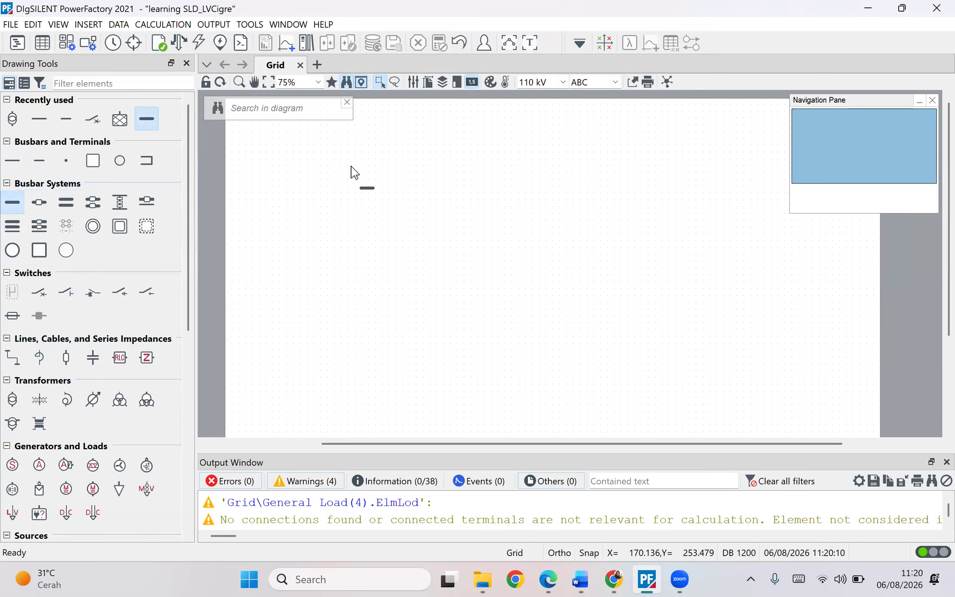
{"action": "key", "text": "Escape"}
{"action": "left_click", "coordinate": [406, 159]}
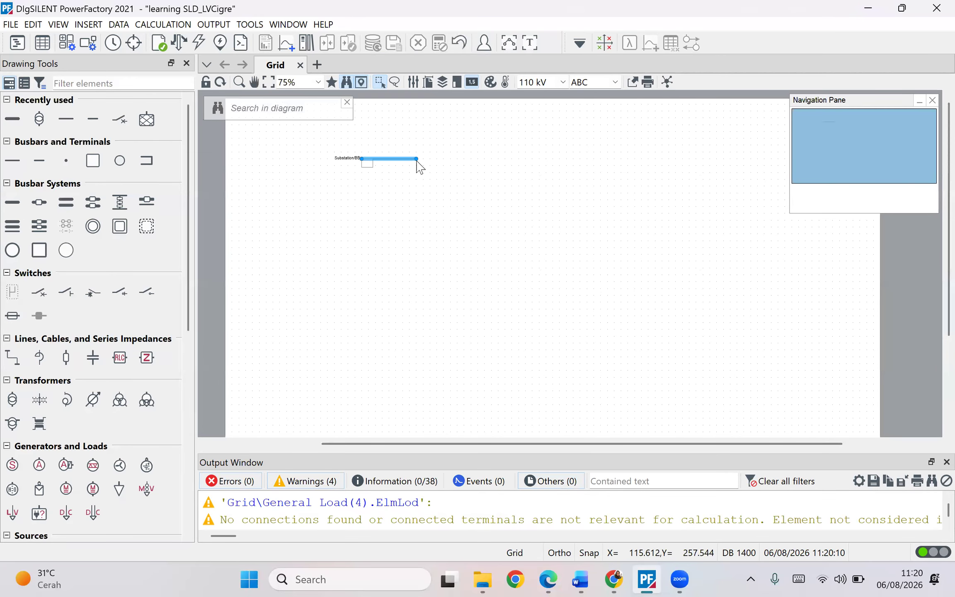
- Stretch the busbar to the right so it spans most of the page width
{"action": "left_click_drag", "start_coordinate": [417, 160], "coordinate": [763, 159]}
{"action": "left_click", "coordinate": [626, 198]}
{"action": "left_click_drag", "start_coordinate": [522, 158], "coordinate": [521, 159]}
{"action": "left_click", "coordinate": [521, 202]}
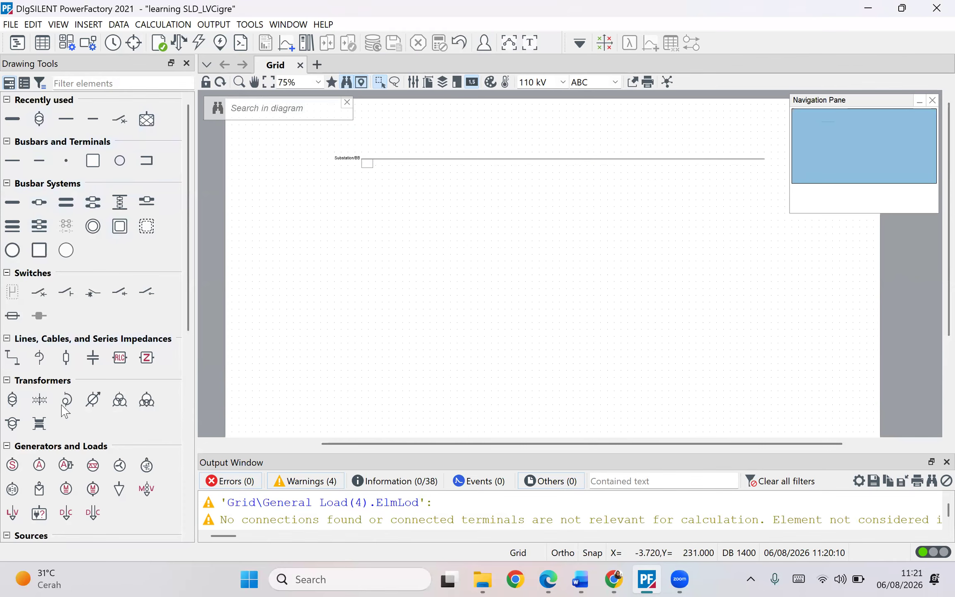
- Place an external grid above the busbar, connected to its middle
{"action": "scroll", "coordinate": [64, 410], "scroll_direction": "down", "scroll_amount": 3}
{"action": "scroll", "coordinate": [15, 318], "scroll_direction": "down", "scroll_amount": 1}
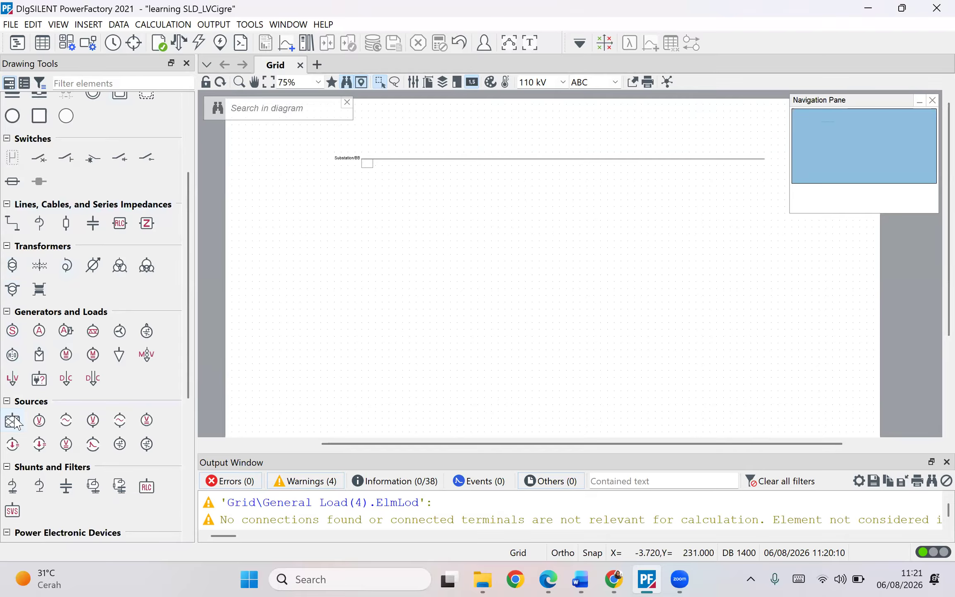
{"action": "left_click", "coordinate": [12, 420]}
{"action": "left_click", "coordinate": [572, 119]}
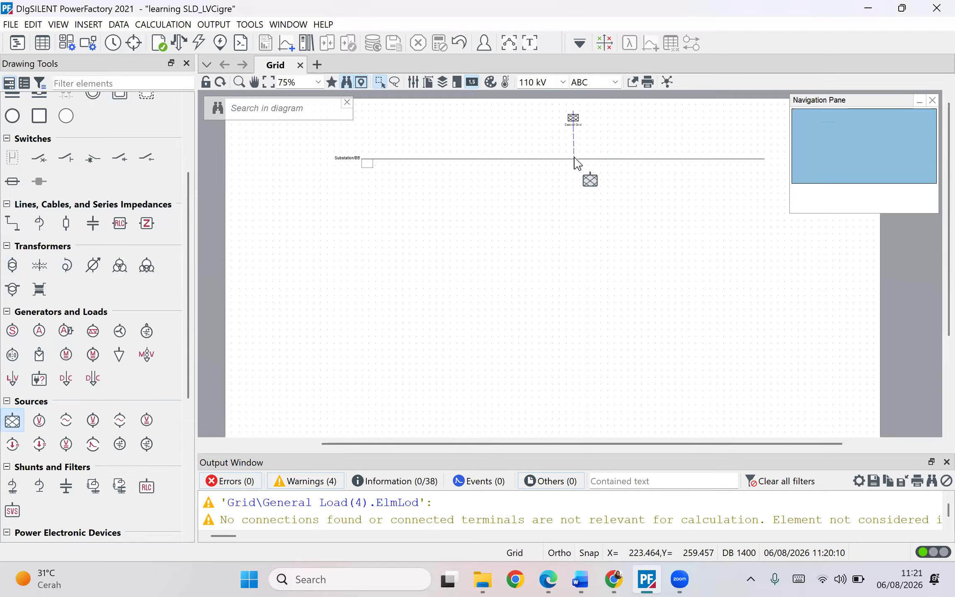
- Connect the external grid's lead to the busbar, choosing bay 1 in the substation detail diagram
{"action": "left_click", "coordinate": [575, 158]}
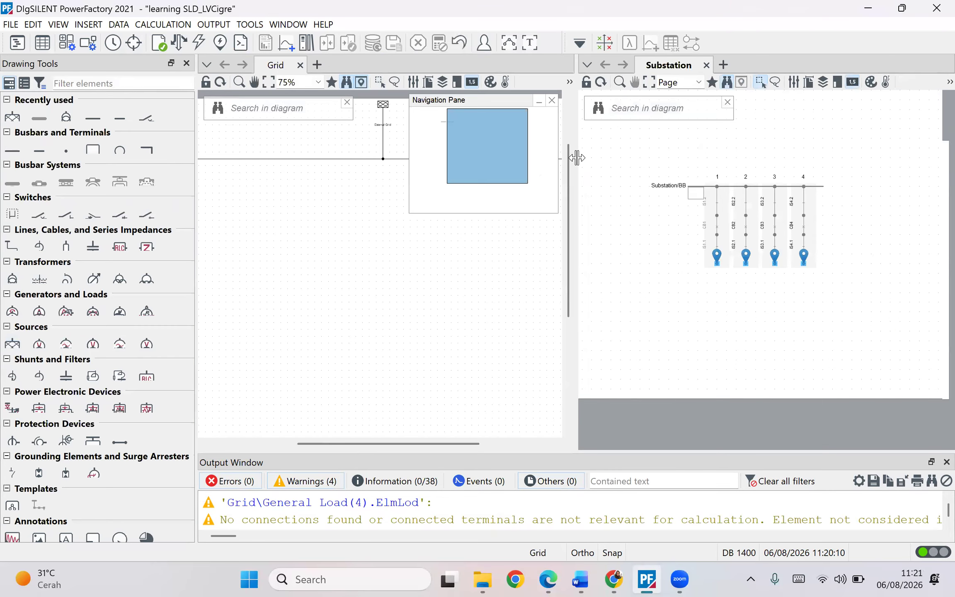
{"action": "left_click", "coordinate": [716, 261]}
{"action": "left_click_drag", "start_coordinate": [573, 103], "coordinate": [573, 118]}
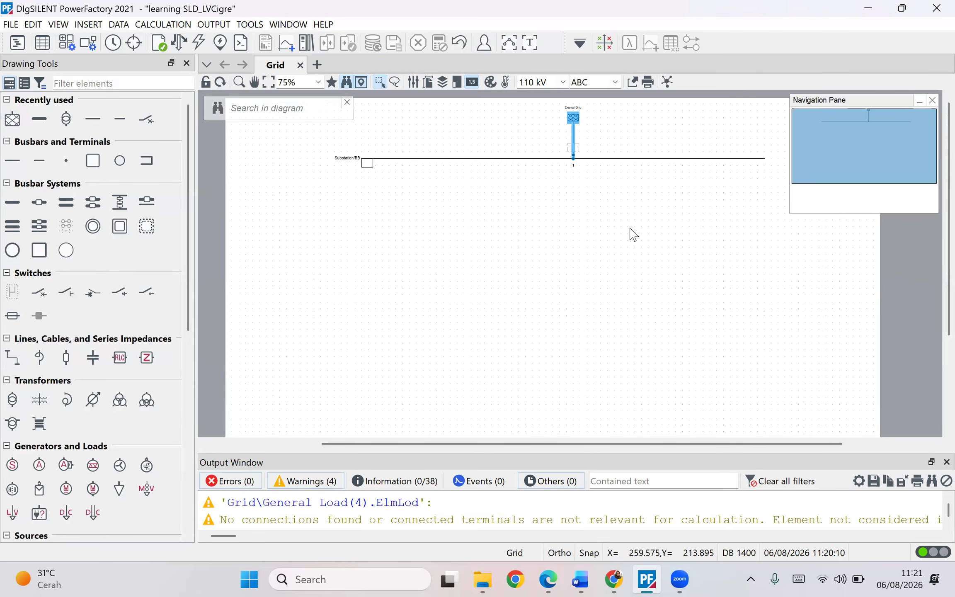
{"action": "scroll", "coordinate": [618, 208], "scroll_direction": "up", "scroll_amount": 1}
{"action": "left_click_drag", "start_coordinate": [541, 243], "coordinate": [525, 282]}
{"action": "left_click", "coordinate": [549, 132]}
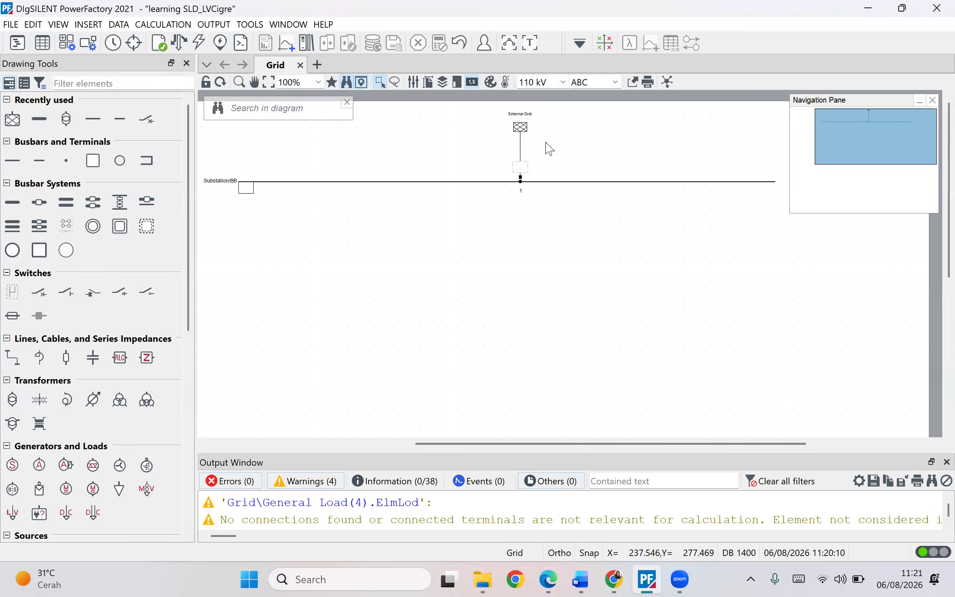
- Consult the reference network diagram and the external grid modelling section in the Word document
{"action": "left_click", "coordinate": [580, 580]}
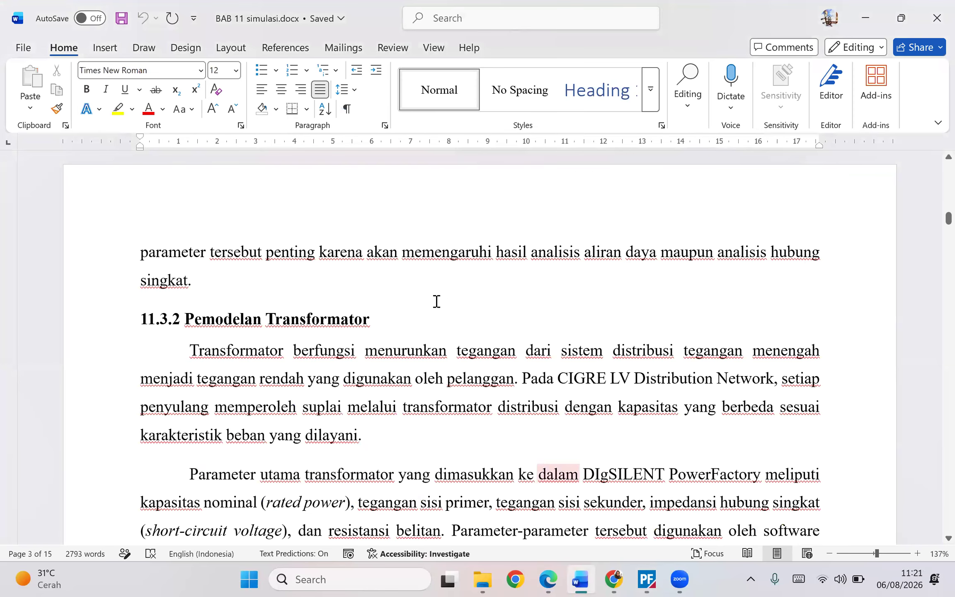
{"action": "scroll", "coordinate": [436, 301], "scroll_direction": "up", "scroll_amount": 10}
{"action": "scroll", "coordinate": [436, 301], "scroll_direction": "down", "scroll_amount": 2}
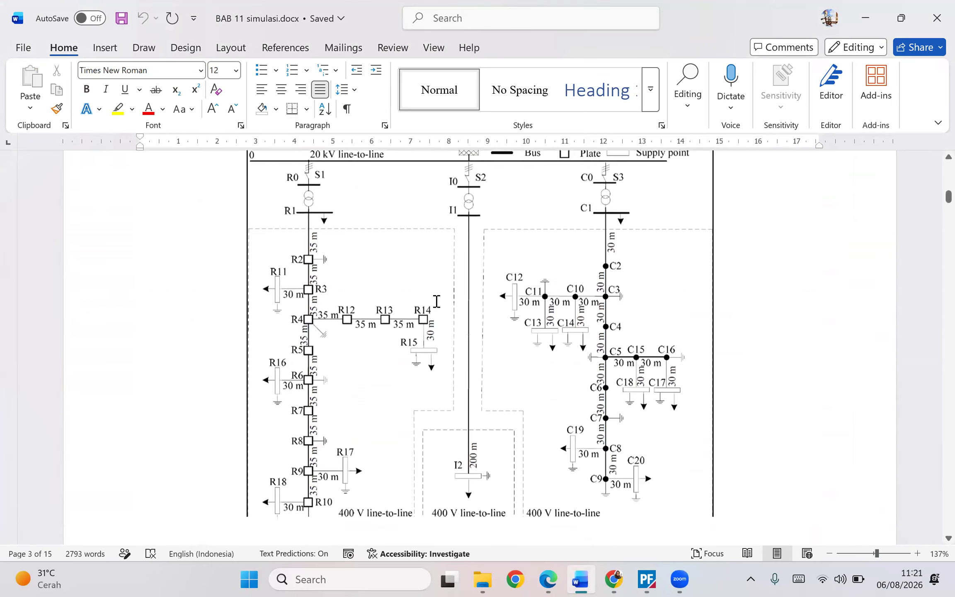
{"action": "scroll", "coordinate": [436, 302], "scroll_direction": "down", "scroll_amount": 5}
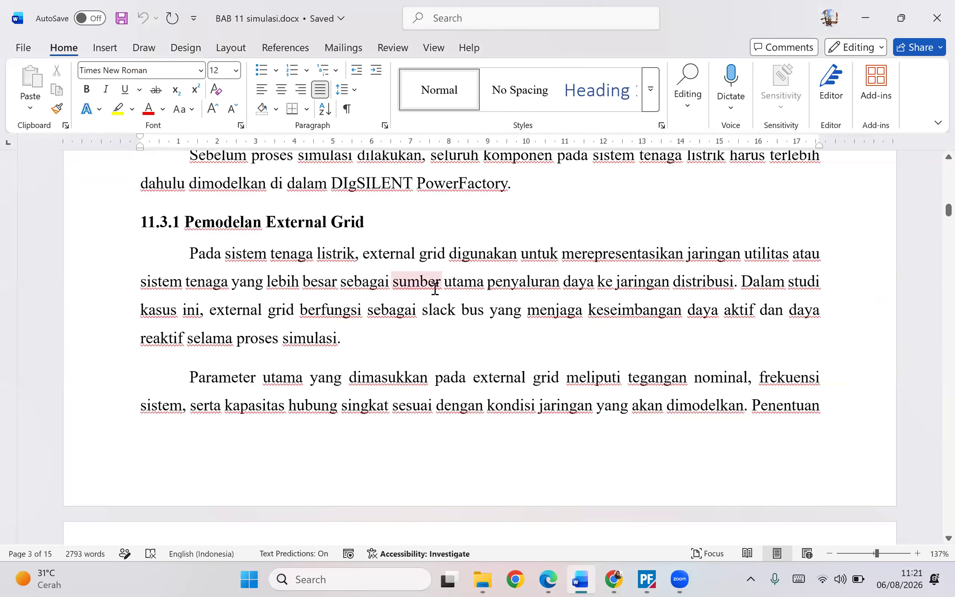
{"action": "left_click_drag", "start_coordinate": [547, 259], "coordinate": [735, 287]}
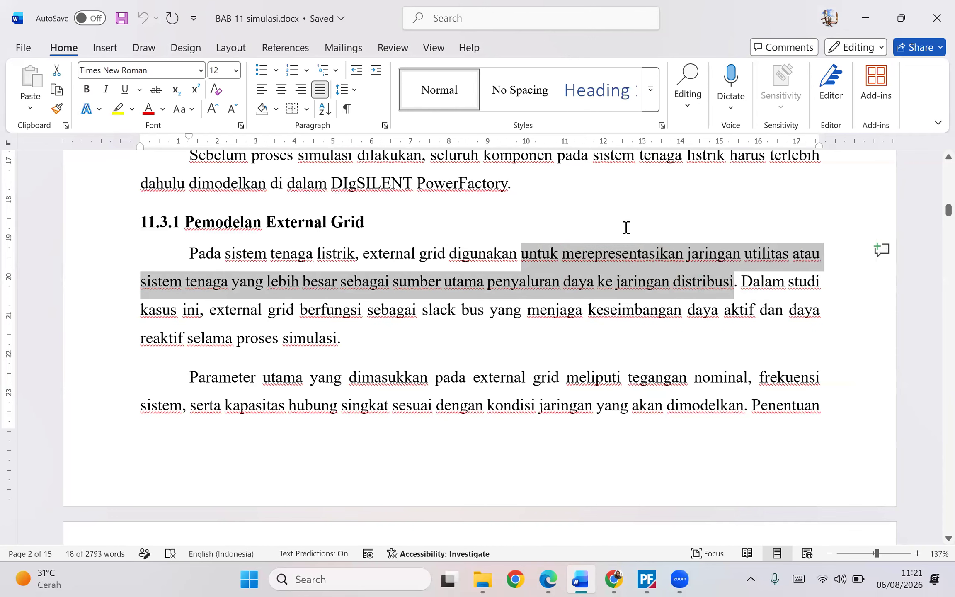
{"action": "scroll", "coordinate": [624, 224], "scroll_direction": "up", "scroll_amount": 2}
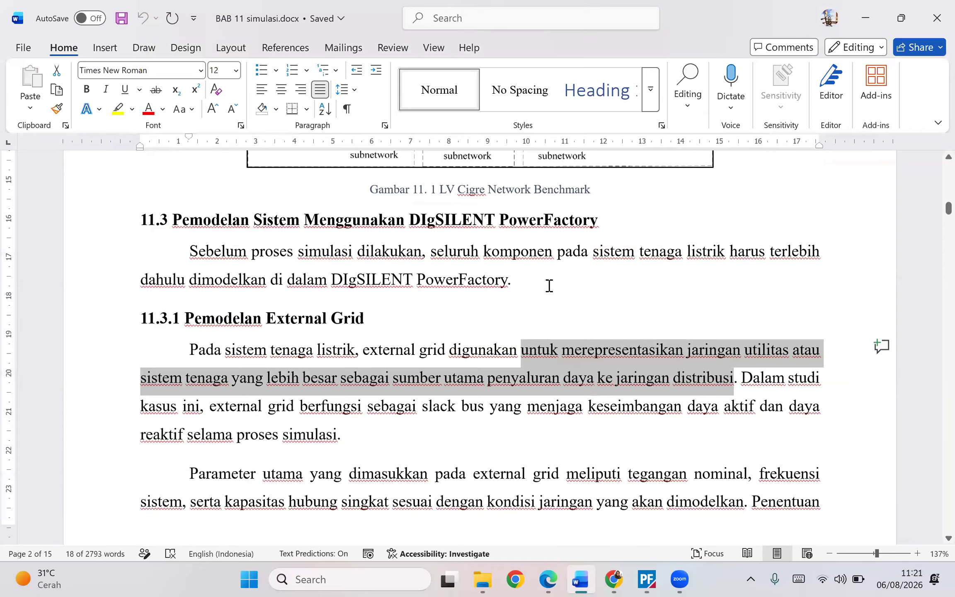
{"action": "scroll", "coordinate": [549, 285], "scroll_direction": "up", "scroll_amount": 3}
{"action": "scroll", "coordinate": [772, 158], "scroll_direction": "down", "scroll_amount": 5}
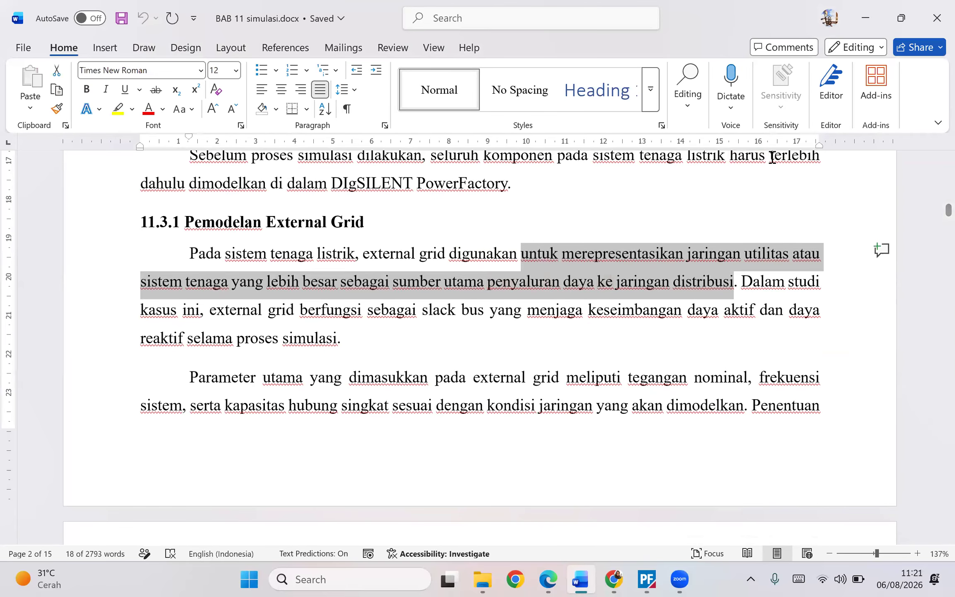
{"action": "scroll", "coordinate": [772, 157], "scroll_direction": "down", "scroll_amount": 3}
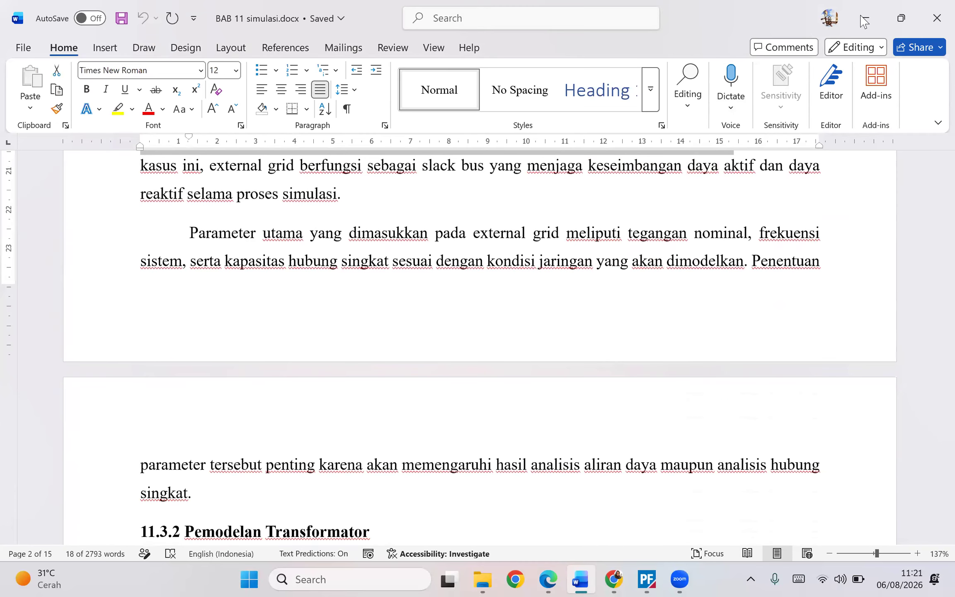
- Open the external grid's properties and set its load flow bus type to SL
{"action": "key", "text": "alt+Tab"}
{"action": "double_click", "coordinate": [518, 129]}
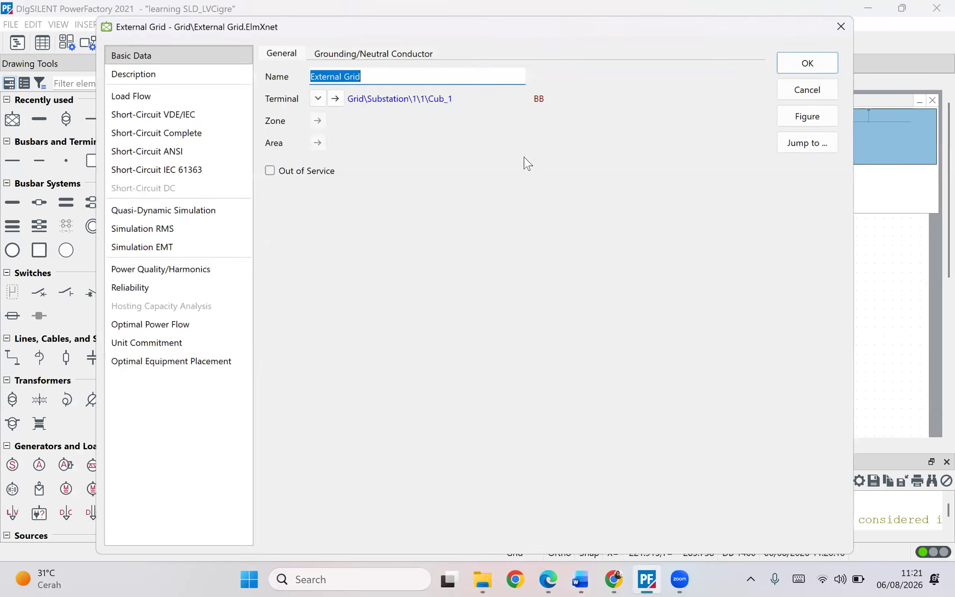
{"action": "left_click", "coordinate": [127, 94]}
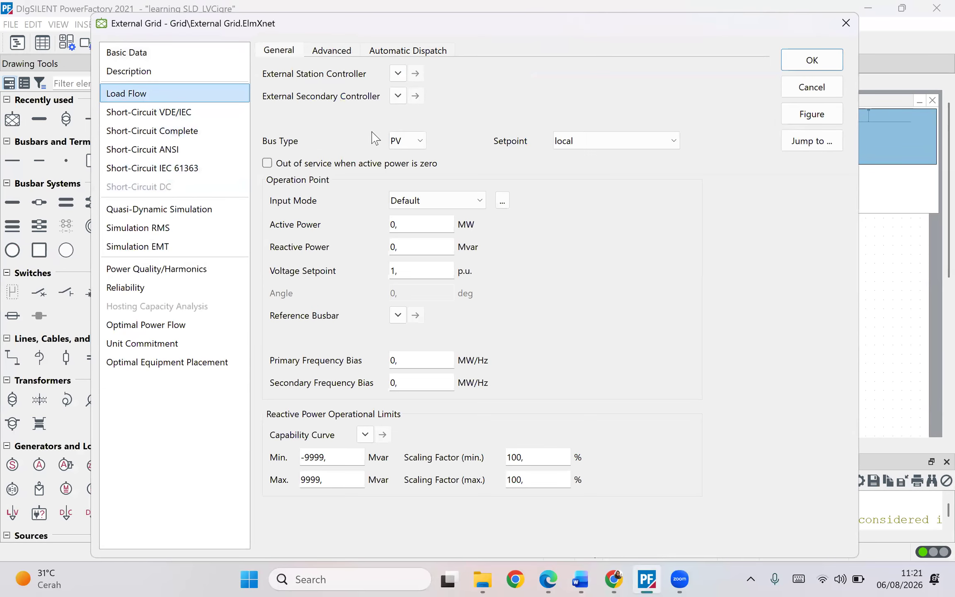
{"action": "left_click", "coordinate": [421, 143]}
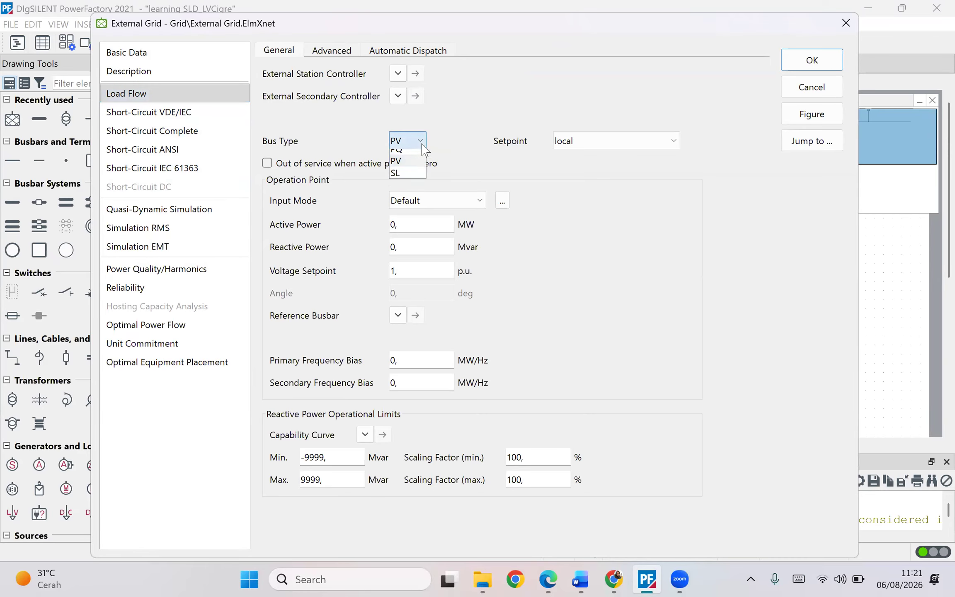
{"action": "left_click", "coordinate": [399, 180]}
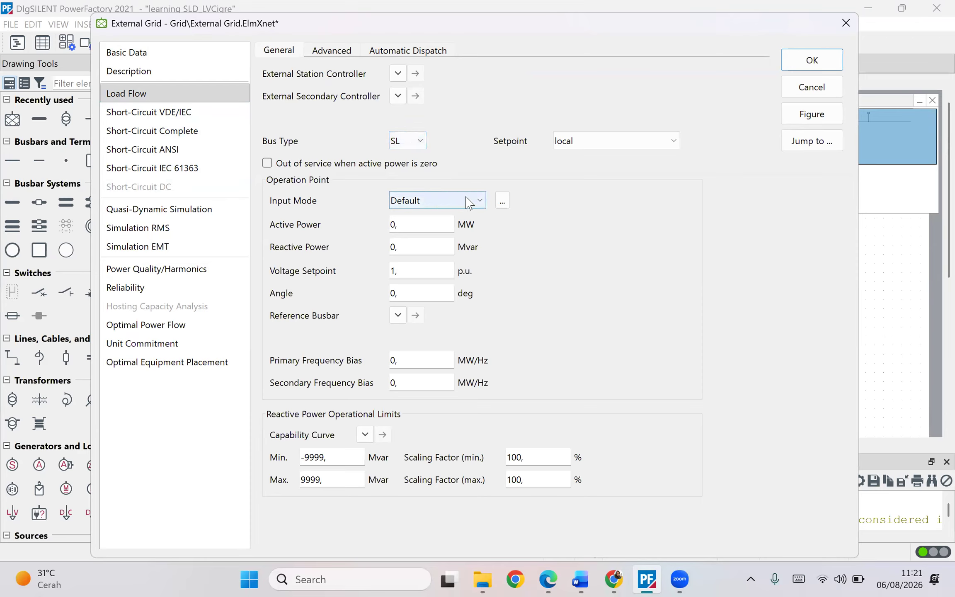
- Reread the external grid paragraph in the Word document
{"action": "left_click", "coordinate": [581, 579]}
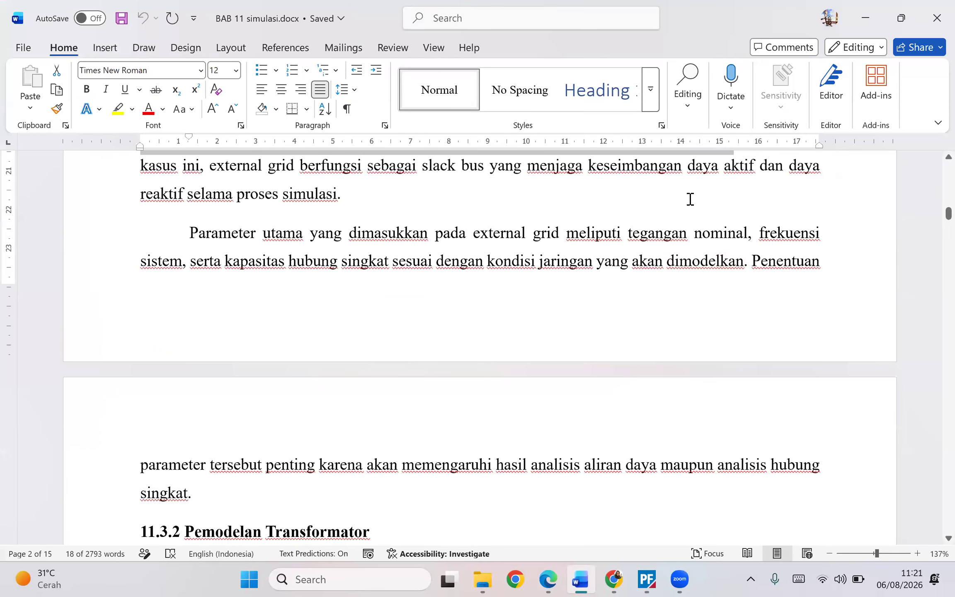
{"action": "scroll", "coordinate": [705, 207], "scroll_direction": "up", "scroll_amount": 1}
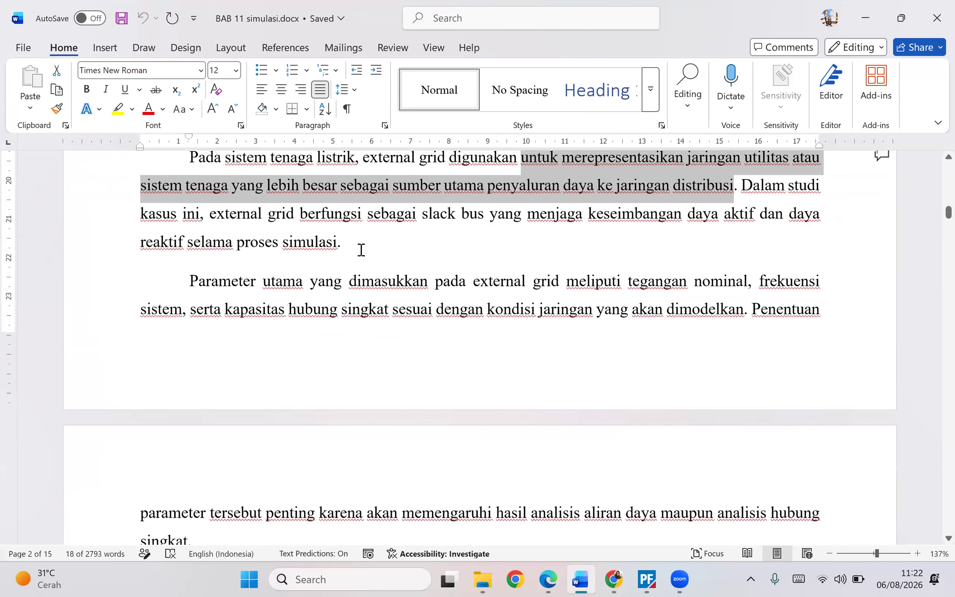
{"action": "left_click_drag", "start_coordinate": [361, 250], "coordinate": [209, 251]}
{"action": "left_click", "coordinate": [482, 248]}
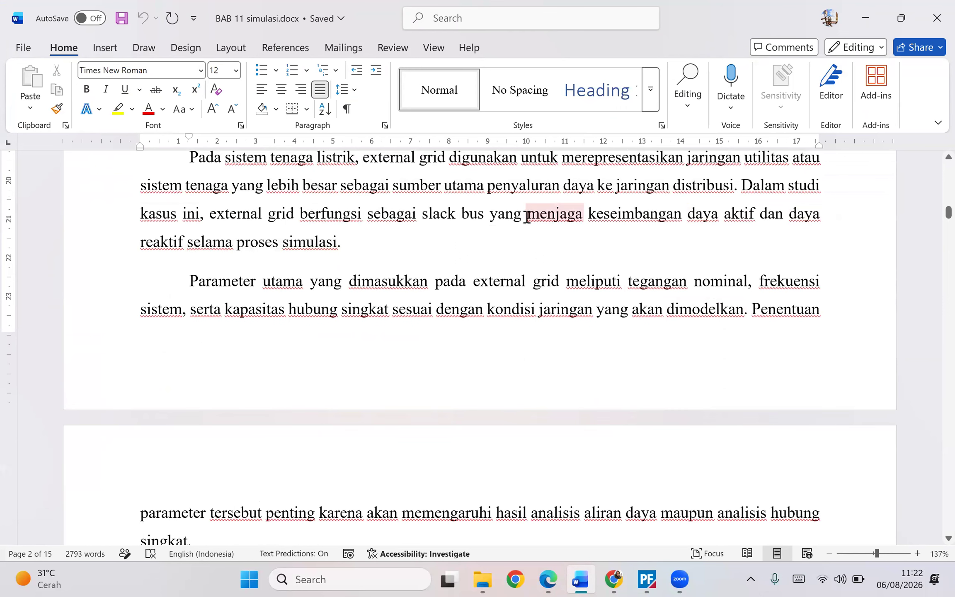
{"action": "left_click_drag", "start_coordinate": [525, 216], "coordinate": [748, 217]}
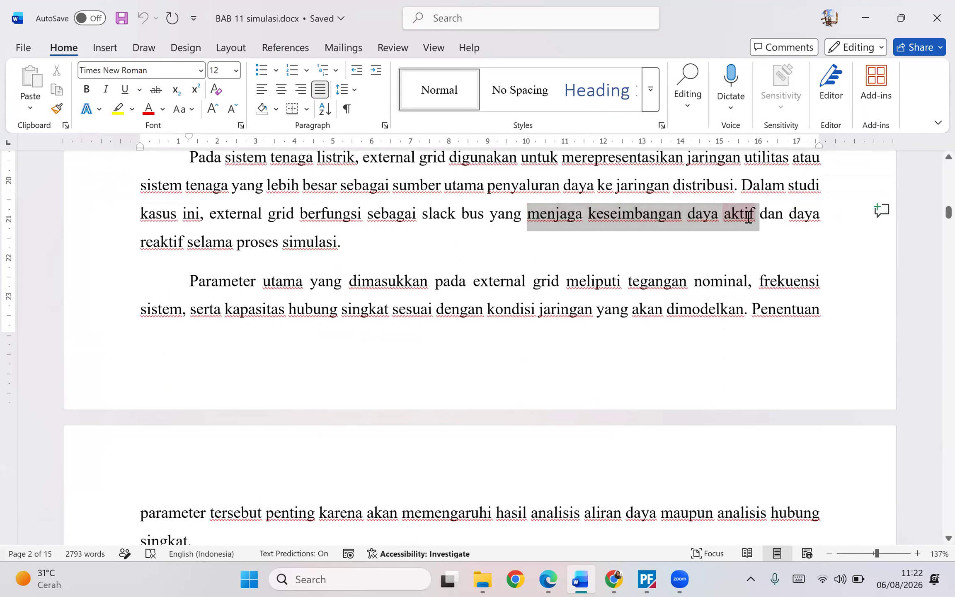
{"action": "left_click", "coordinate": [407, 250]}
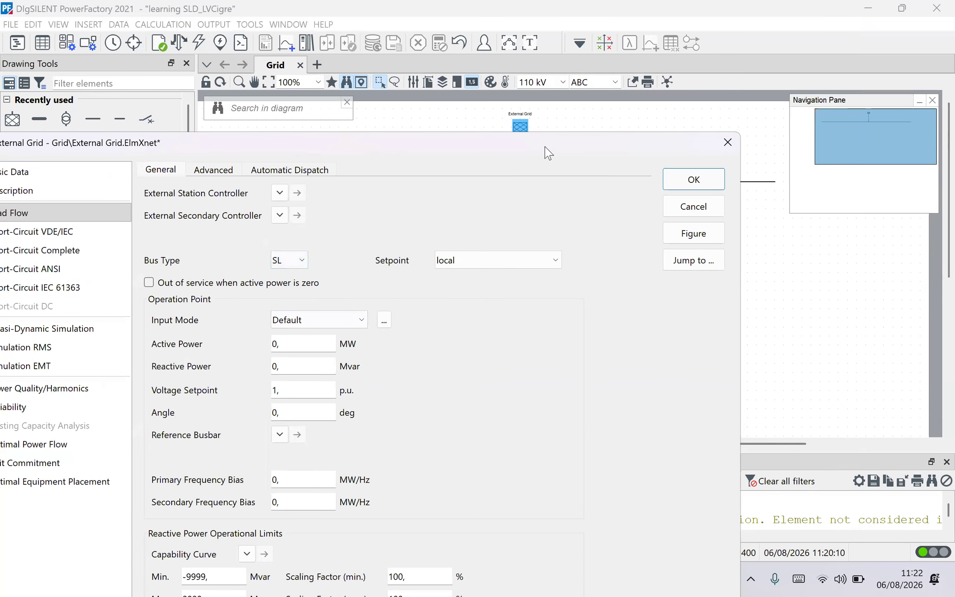
{"action": "left_click_drag", "start_coordinate": [551, 140], "coordinate": [565, 111]}
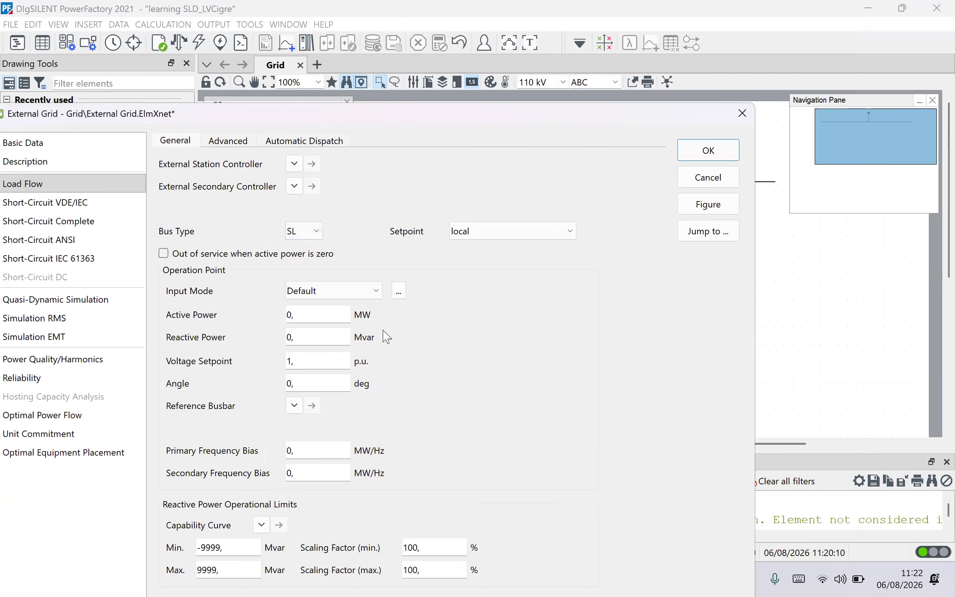
{"action": "left_click_drag", "start_coordinate": [481, 111], "coordinate": [476, 87]}
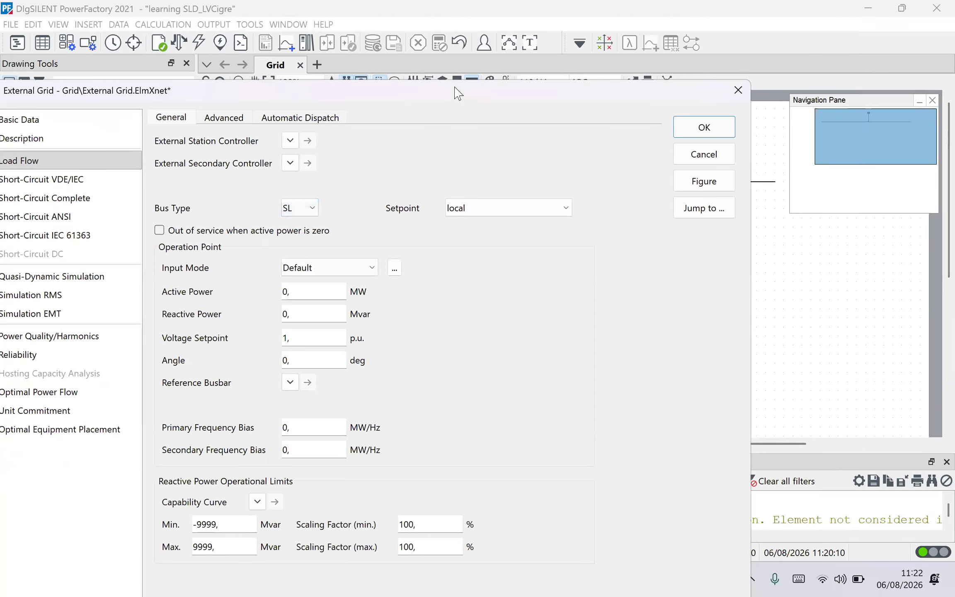
{"action": "left_click_drag", "start_coordinate": [458, 83], "coordinate": [470, 43]}
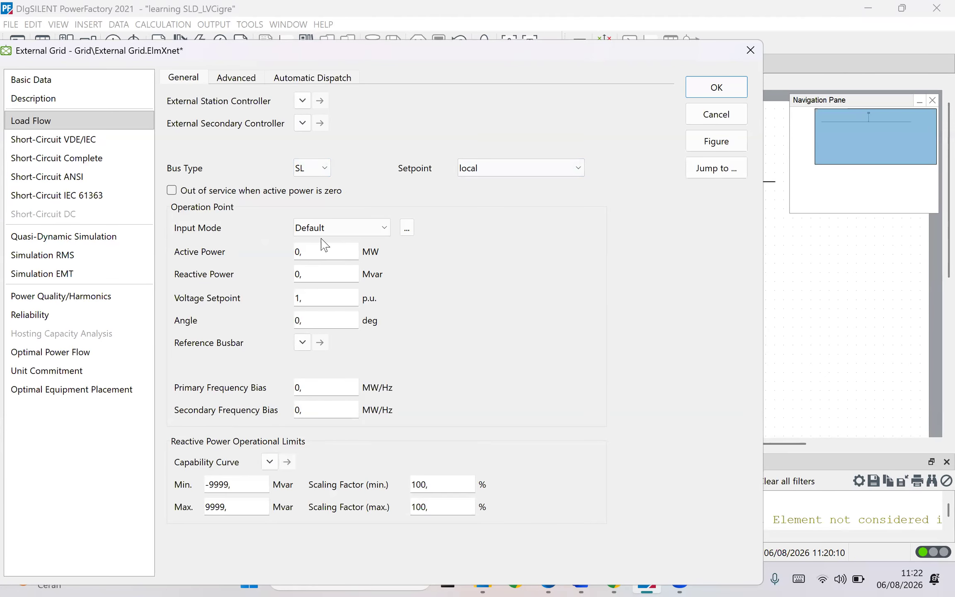
{"action": "left_click_drag", "start_coordinate": [398, 58], "coordinate": [401, 36]}
{"action": "left_click_drag", "start_coordinate": [330, 227], "coordinate": [270, 232]}
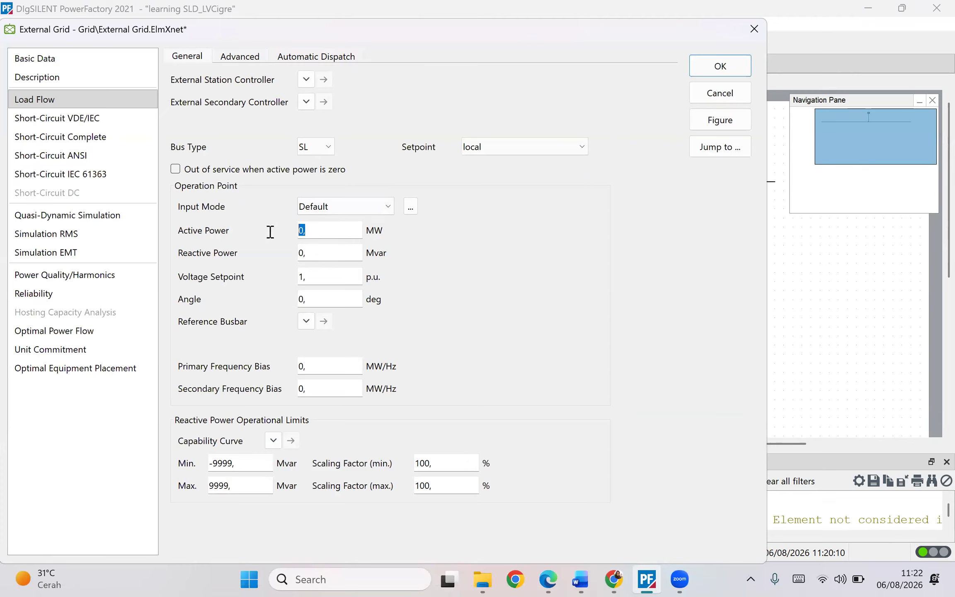
{"action": "left_click_drag", "start_coordinate": [342, 257], "coordinate": [299, 265]}
{"action": "left_click", "coordinate": [326, 232]}
{"action": "left_click_drag", "start_coordinate": [327, 230], "coordinate": [236, 261]}
{"action": "left_click_drag", "start_coordinate": [310, 227], "coordinate": [290, 235]}
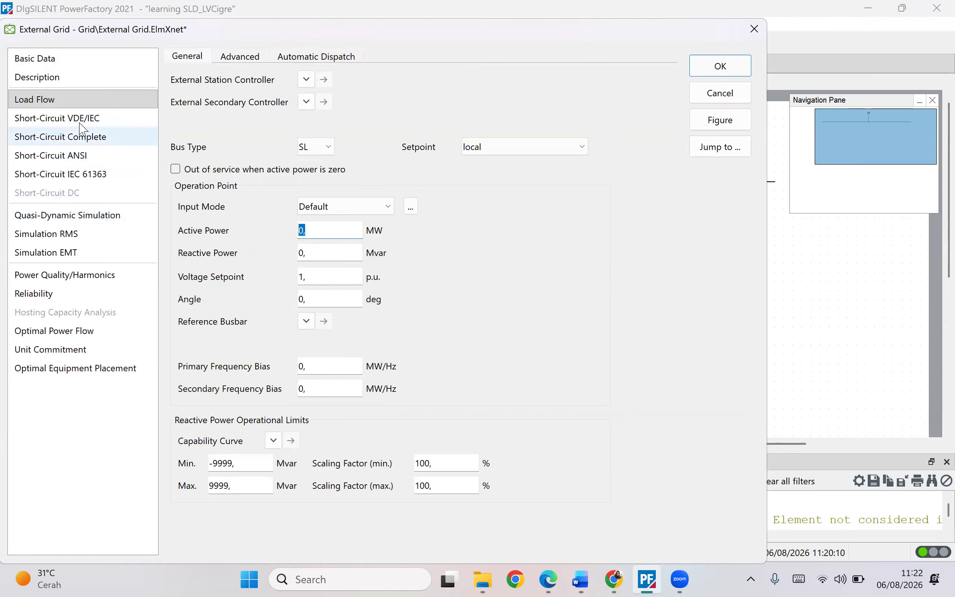
- Check the external grid's Short-Circuit VDE/IEC power values and apply the dialog settings
{"action": "left_click", "coordinate": [58, 118]}
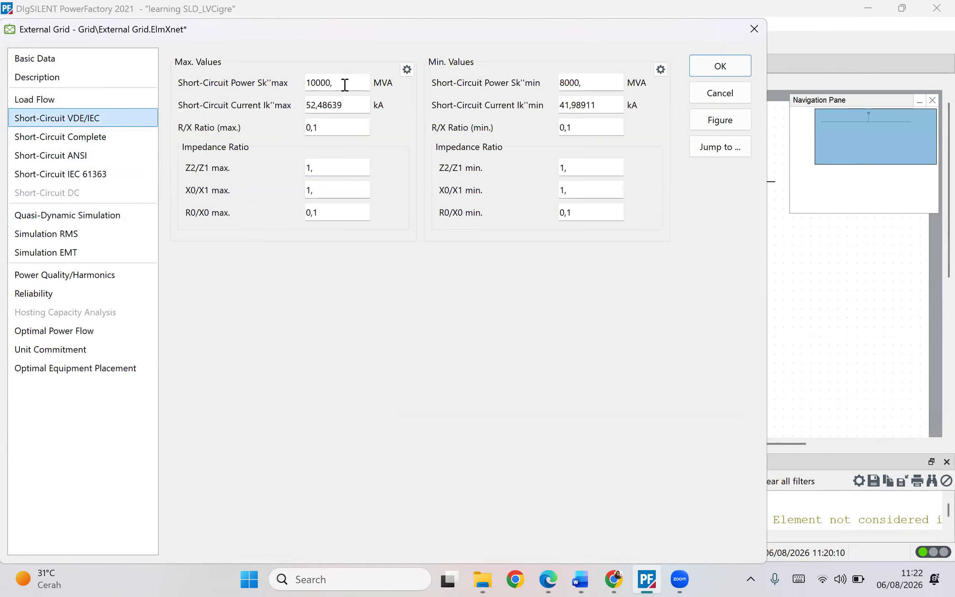
{"action": "left_click_drag", "start_coordinate": [345, 85], "coordinate": [218, 109]}
{"action": "left_click", "coordinate": [116, 105]}
{"action": "left_click", "coordinate": [135, 117]}
{"action": "left_click_drag", "start_coordinate": [368, 83], "coordinate": [298, 85]}
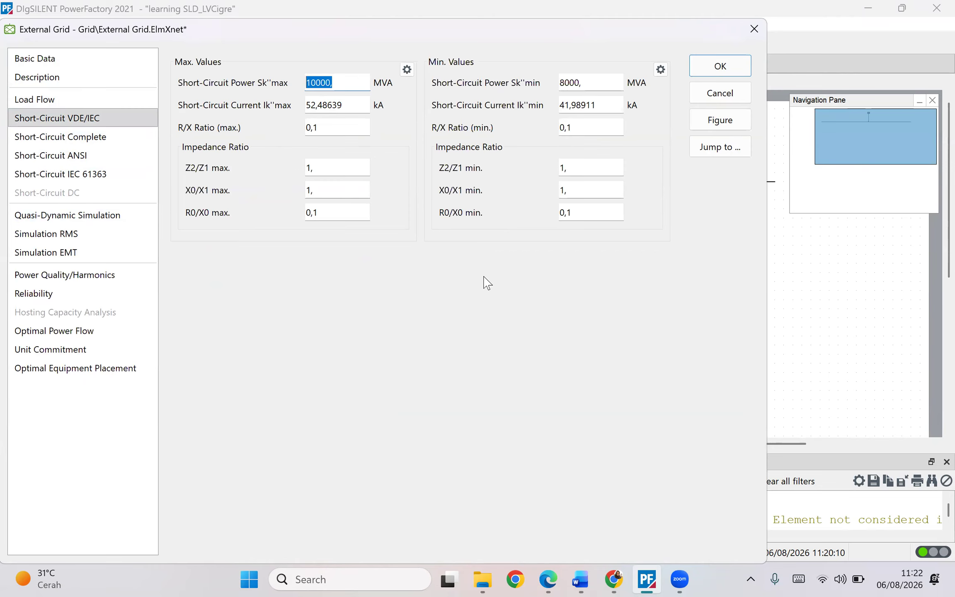
{"action": "left_click", "coordinate": [364, 105]}
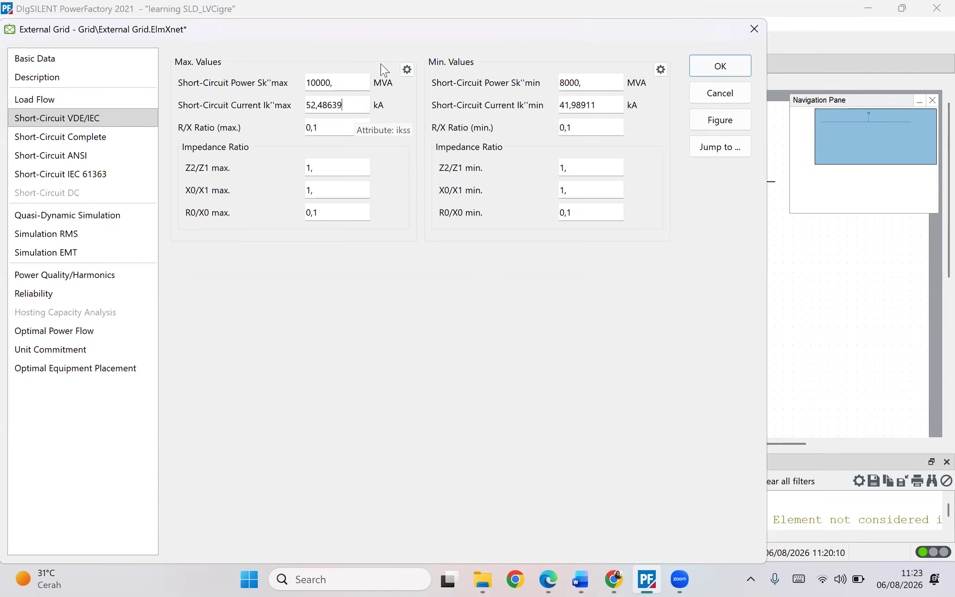
{"action": "left_click", "coordinate": [719, 68]}
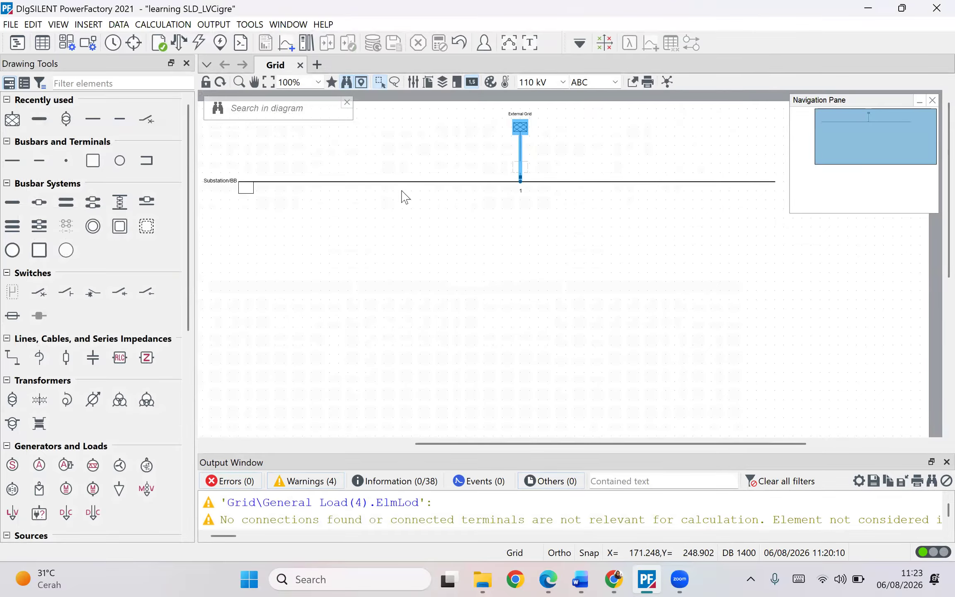
- Open the busbar's properties and create a new project busbar type for it, entering 20 in its basic data
{"action": "left_click", "coordinate": [352, 182]}
{"action": "double_click", "coordinate": [351, 182]}
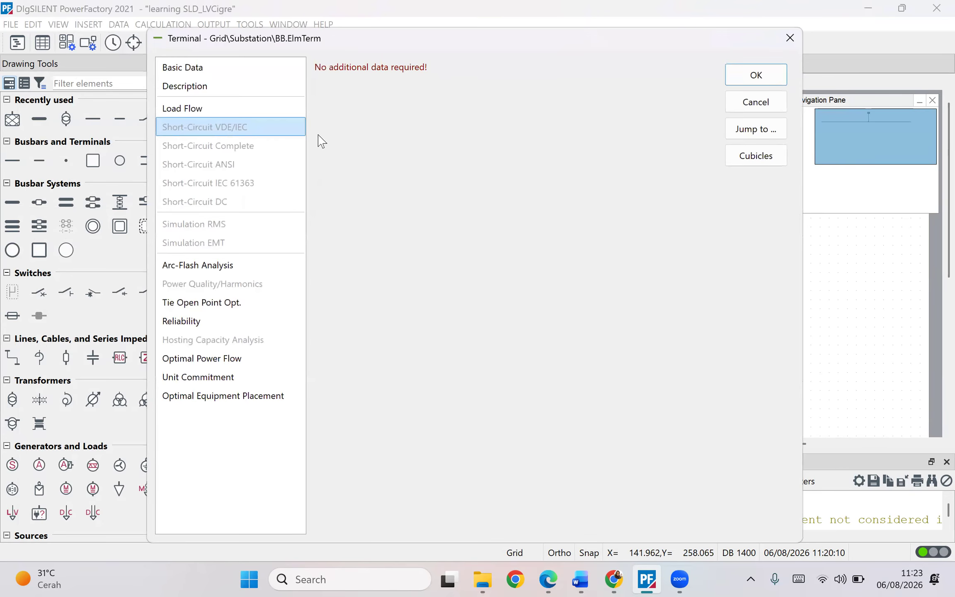
{"action": "left_click", "coordinate": [252, 69]}
{"action": "left_click", "coordinate": [401, 95]}
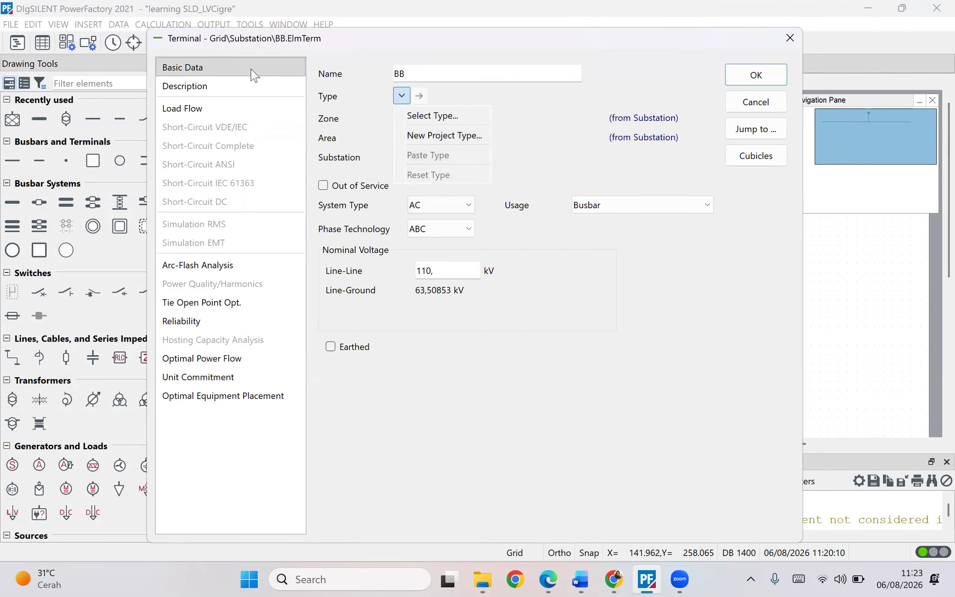
{"action": "left_click", "coordinate": [432, 136]}
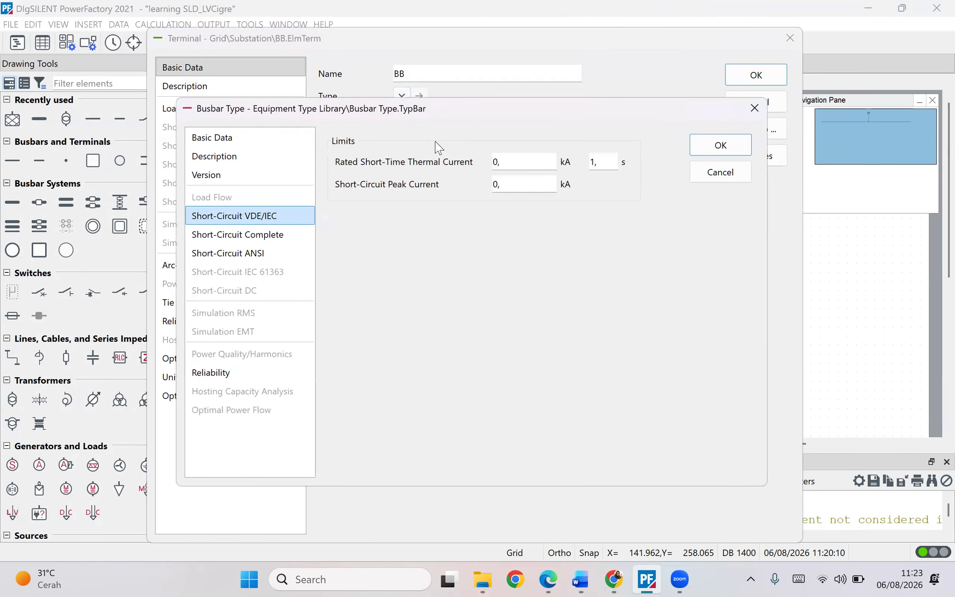
{"action": "left_click", "coordinate": [232, 138]}
{"action": "double_click", "coordinate": [427, 166]}
{"action": "type", "text": "20"}
{"action": "key", "text": "Return"}
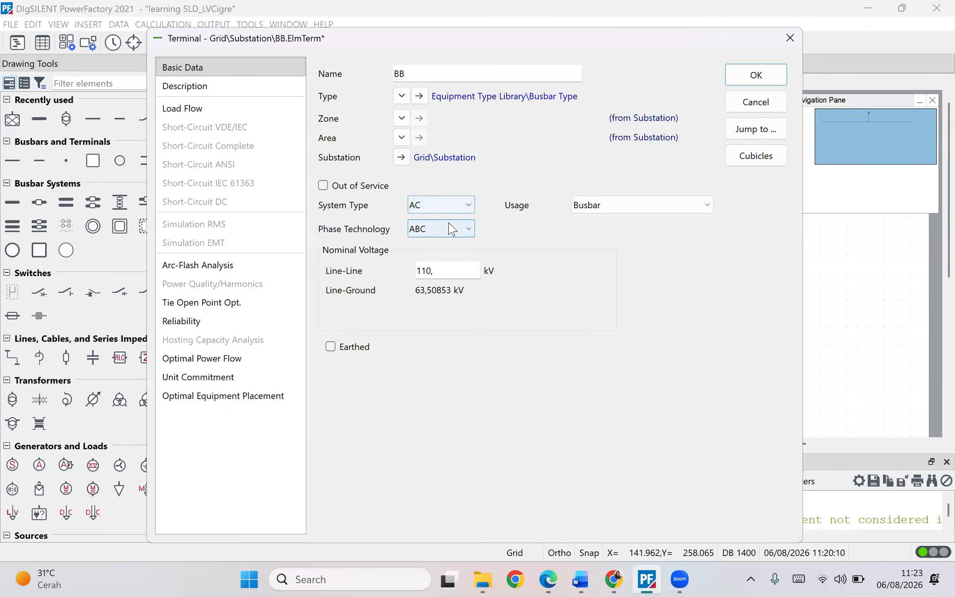
- Set the busbar's nominal line-line voltage to 20 kV and confirm the terminal dialog
{"action": "left_click", "coordinate": [448, 231]}
{"action": "left_click", "coordinate": [447, 229]}
{"action": "left_click_drag", "start_coordinate": [453, 275], "coordinate": [381, 274]}
{"action": "type", "text": "20"}
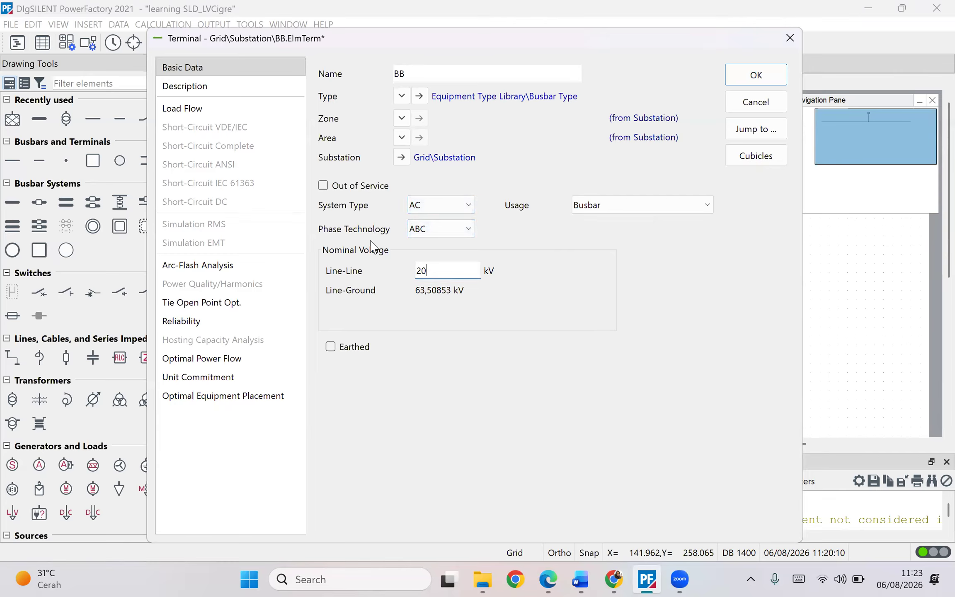
{"action": "key", "text": "Tab"}
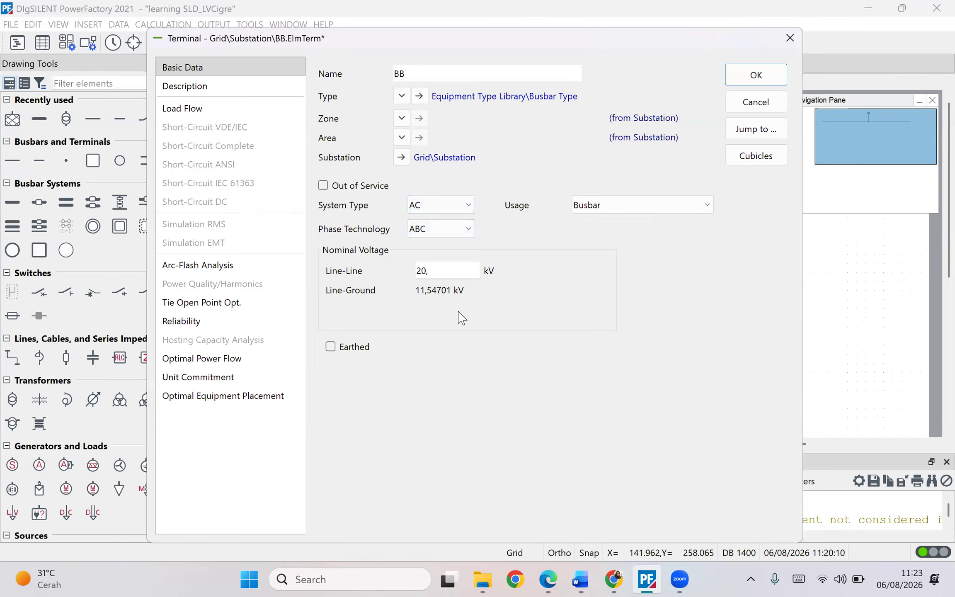
{"action": "left_click", "coordinate": [605, 207]}
{"action": "left_click", "coordinate": [627, 218]}
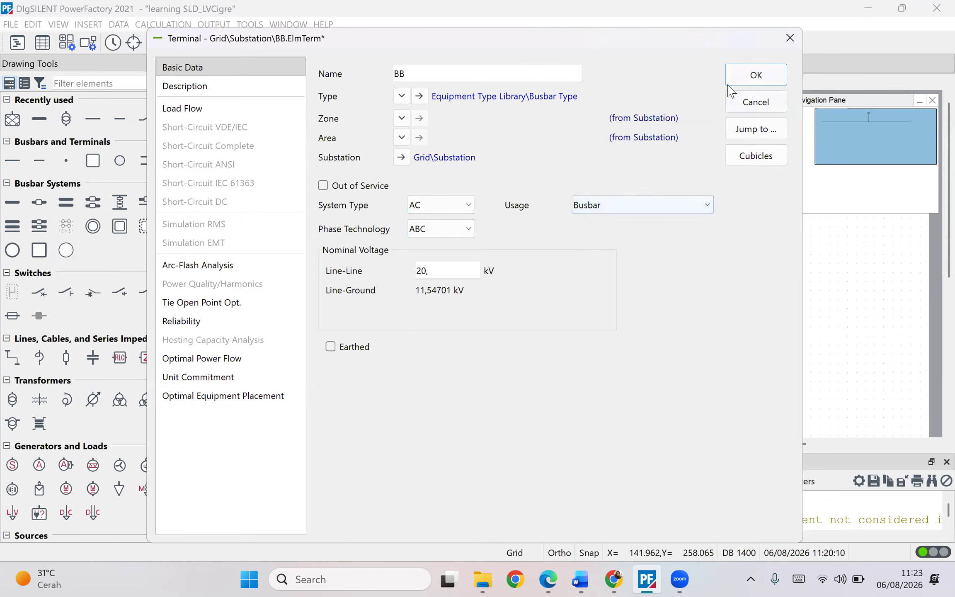
{"action": "left_click", "coordinate": [731, 81]}
{"action": "left_click", "coordinate": [491, 332]}
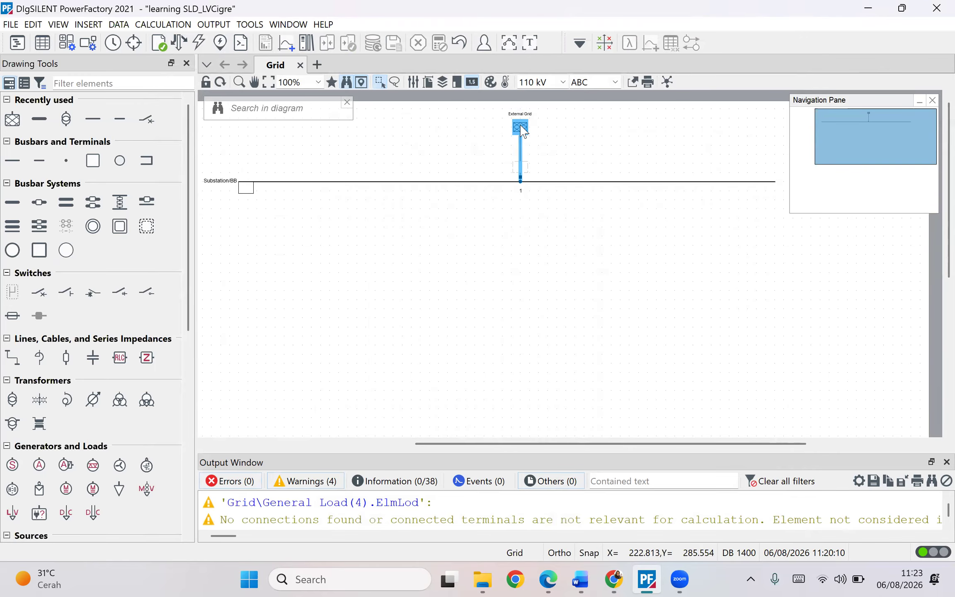
- Compare the diagram with the CIGRE LV reference network image in the browser
{"action": "left_click", "coordinate": [536, 181]}
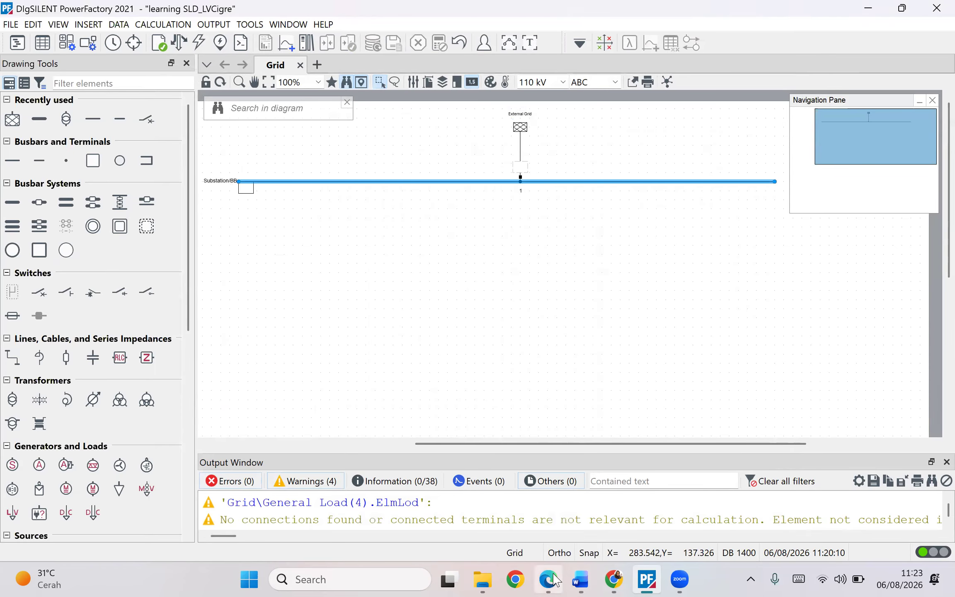
{"action": "key", "text": "alt+Tab"}
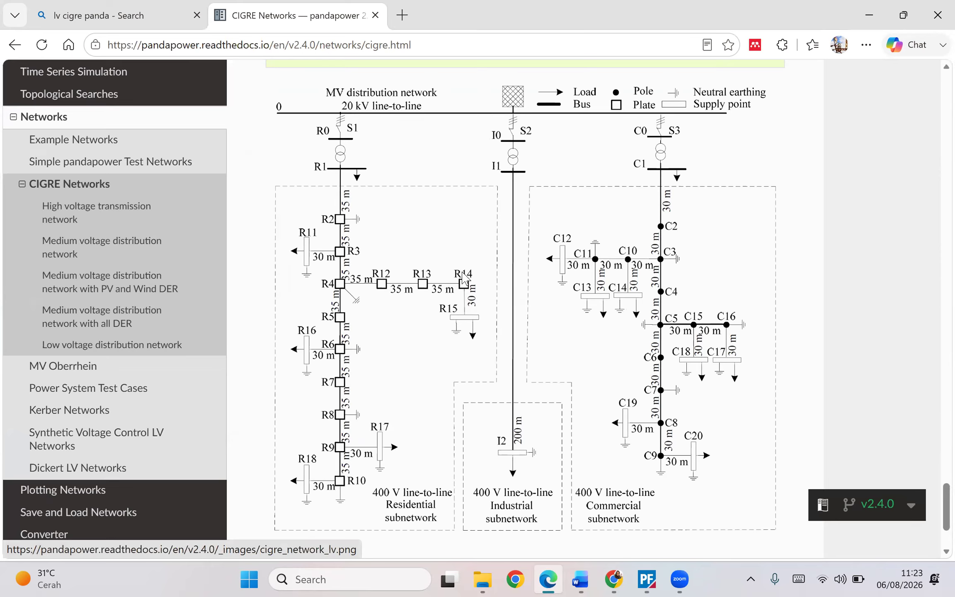
{"action": "key", "text": "alt+Tab"}
{"action": "left_click", "coordinate": [450, 273]}
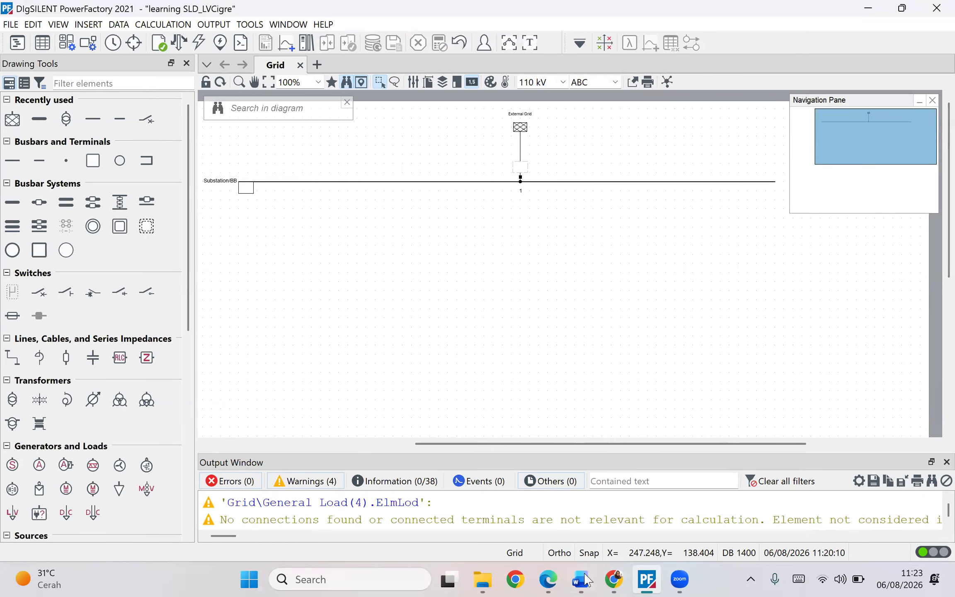
{"action": "left_click", "coordinate": [547, 579]}
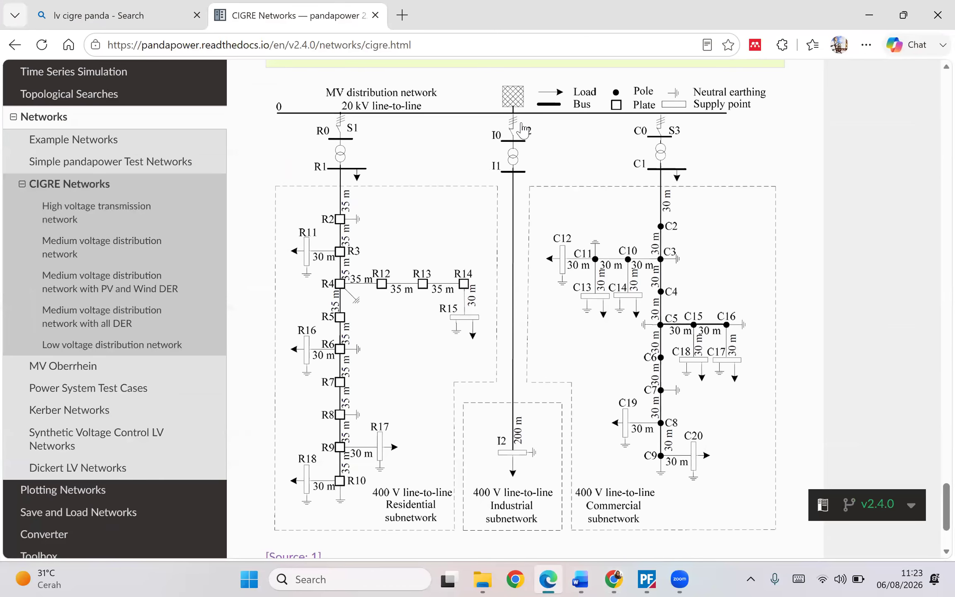
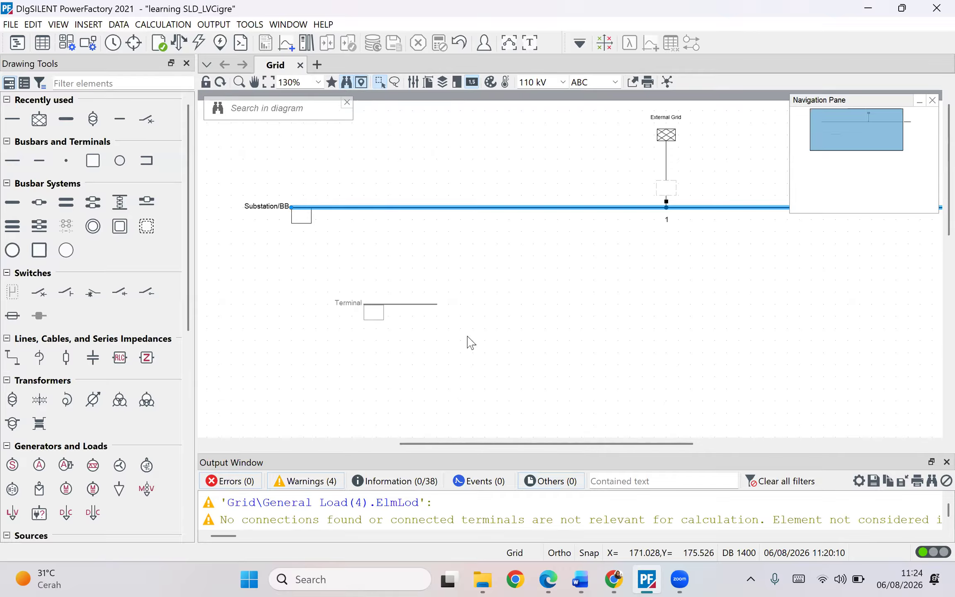
- Search the web for "gardu induk pln" and browse the image results
{"action": "left_click", "coordinate": [547, 578]}
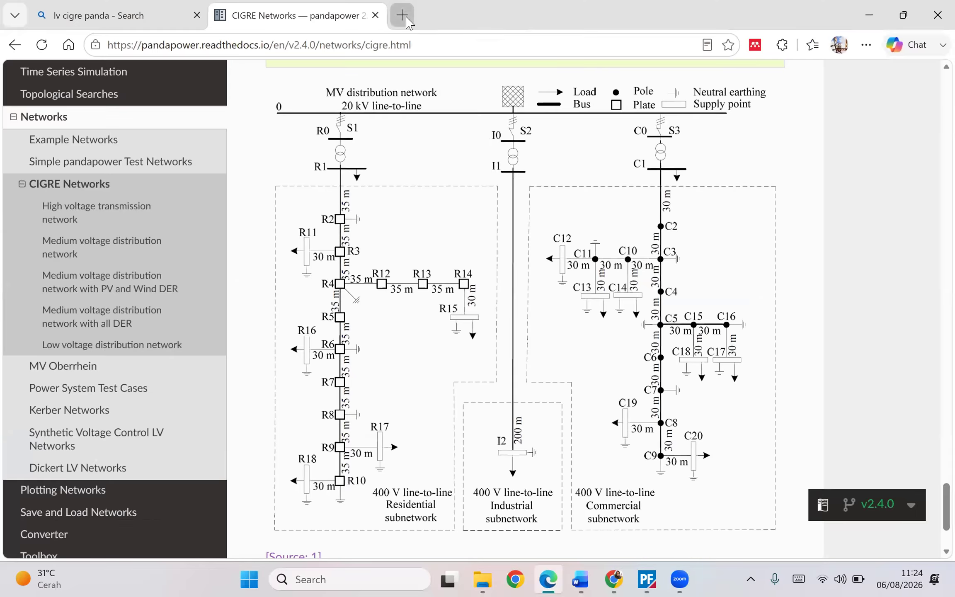
{"action": "left_click", "coordinate": [402, 15]}
{"action": "type", "text": "gardu i"}
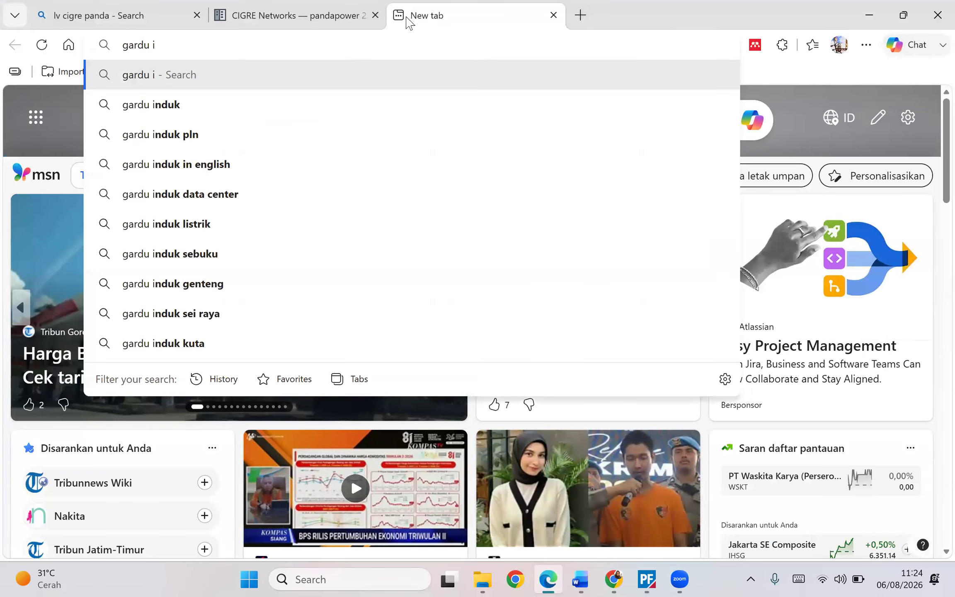
{"action": "key", "text": "Down"}
{"action": "key", "text": "Down"}
{"action": "key", "text": "Return"}
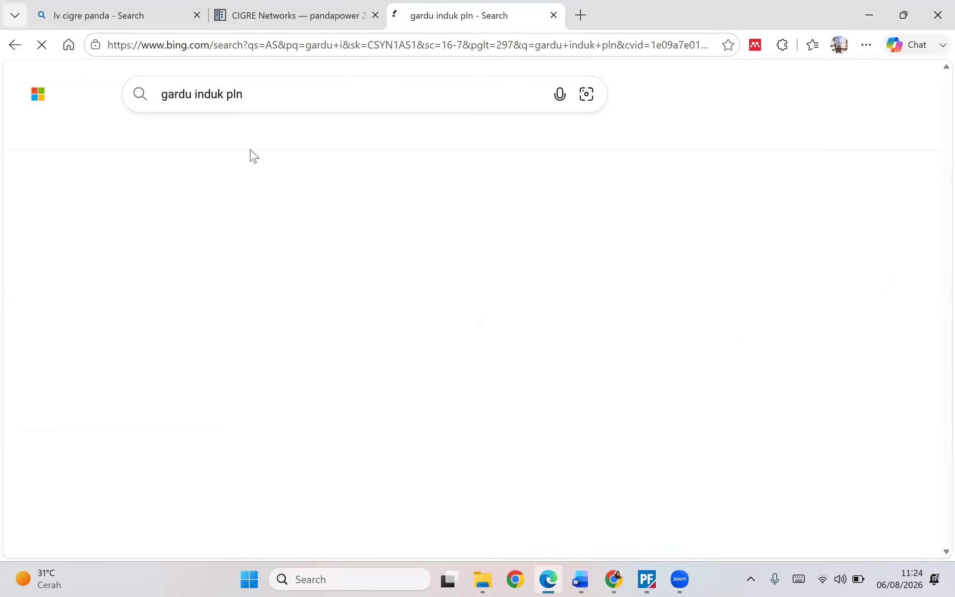
{"action": "scroll", "coordinate": [278, 270], "scroll_direction": "down", "scroll_amount": 5}
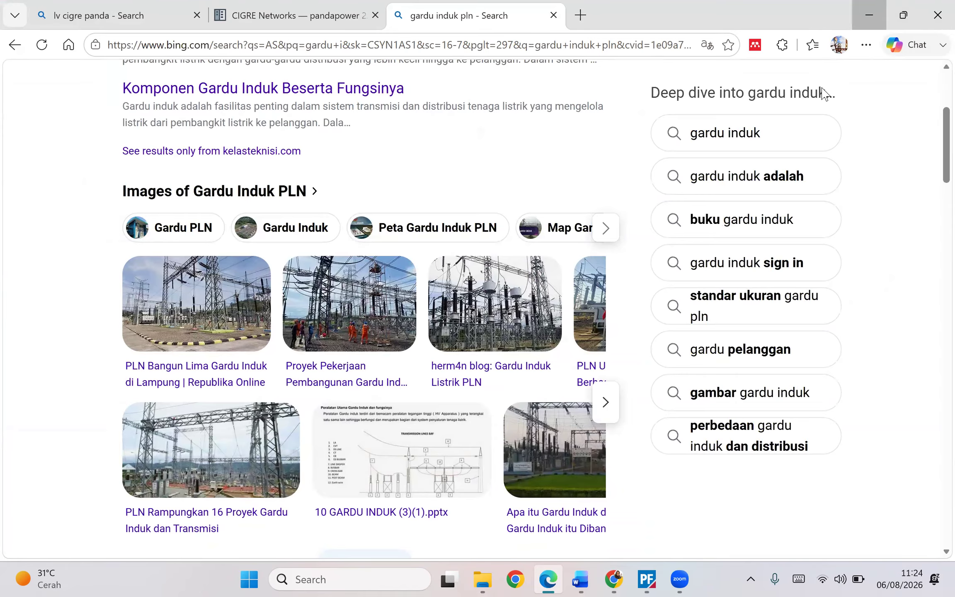
- Return to the diagram and move the unconnected terminal slightly up and left
{"action": "left_click", "coordinate": [869, 15]}
{"action": "left_click_drag", "start_coordinate": [418, 304], "coordinate": [405, 292]}
{"action": "left_click", "coordinate": [453, 299]}
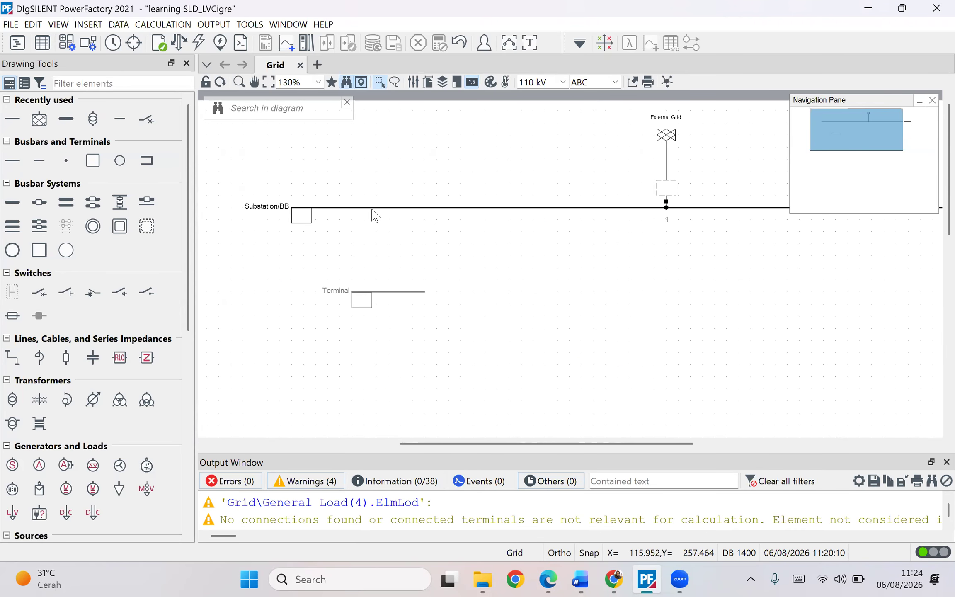
- Open the substation busbar's detailed substation graphic, then return to the grid diagram
{"action": "left_click", "coordinate": [394, 207]}
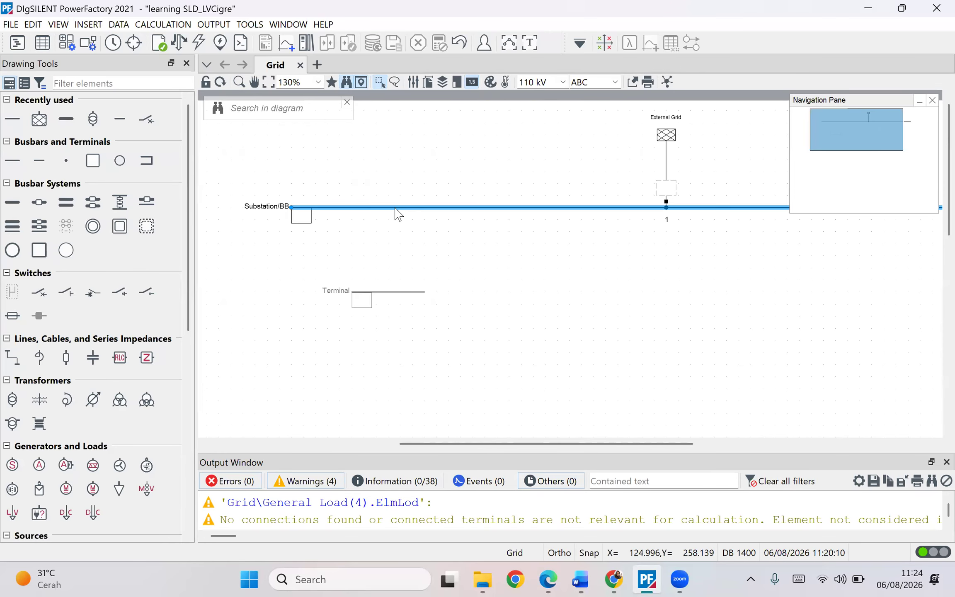
{"action": "right_click", "coordinate": [394, 208]}
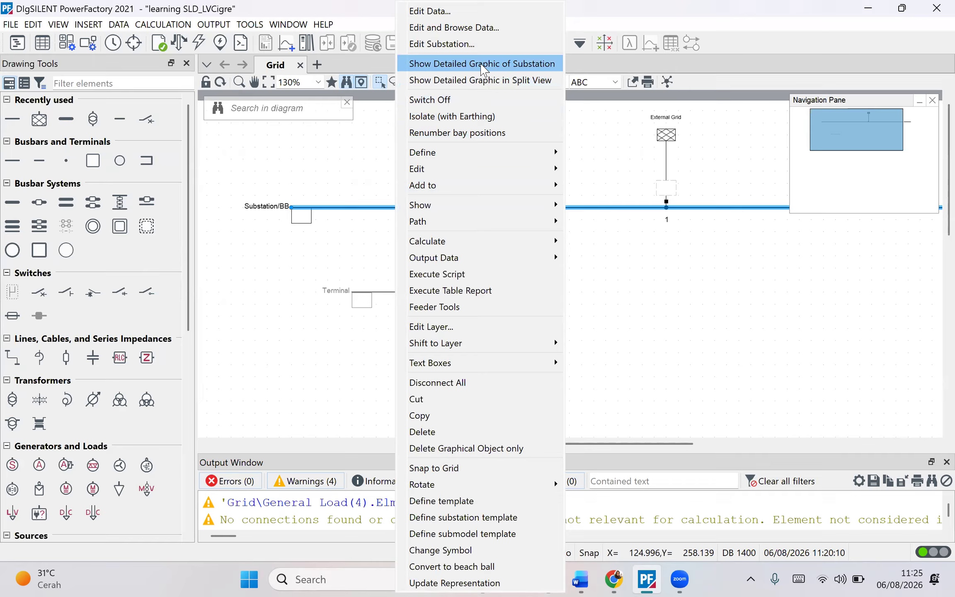
{"action": "left_click", "coordinate": [483, 65]}
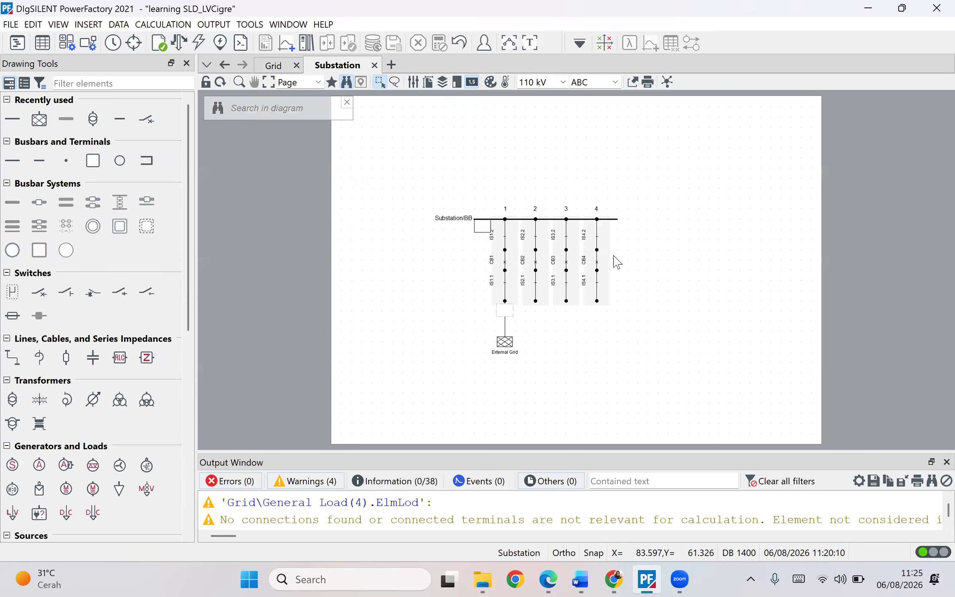
{"action": "left_click", "coordinate": [273, 65]}
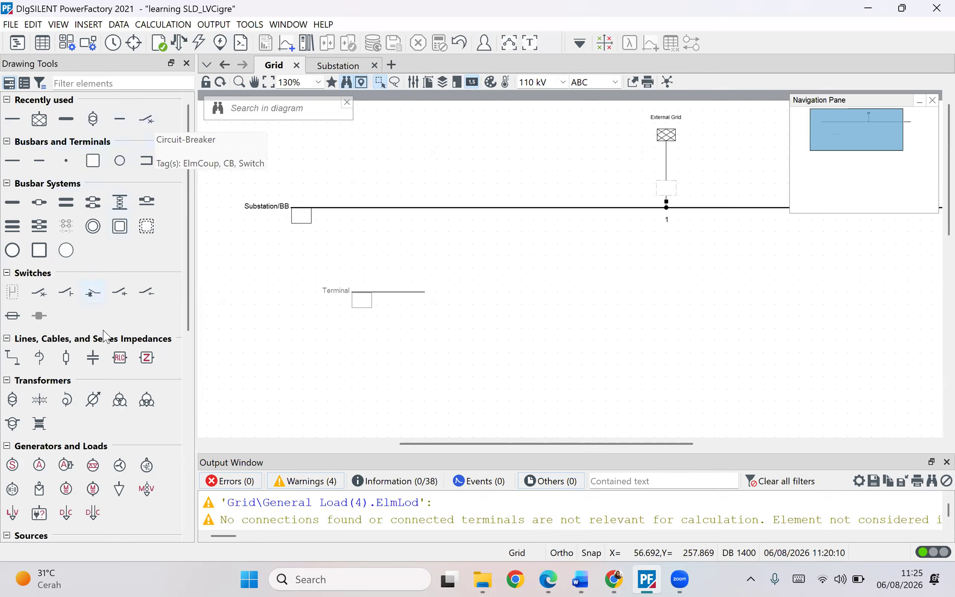
- Connect a breaker/switch from bay 2 of the substation busbar down to the terminal
{"action": "scroll", "coordinate": [77, 406], "scroll_direction": "down", "scroll_amount": 1}
{"action": "left_click", "coordinate": [43, 271]}
{"action": "left_click", "coordinate": [389, 224]}
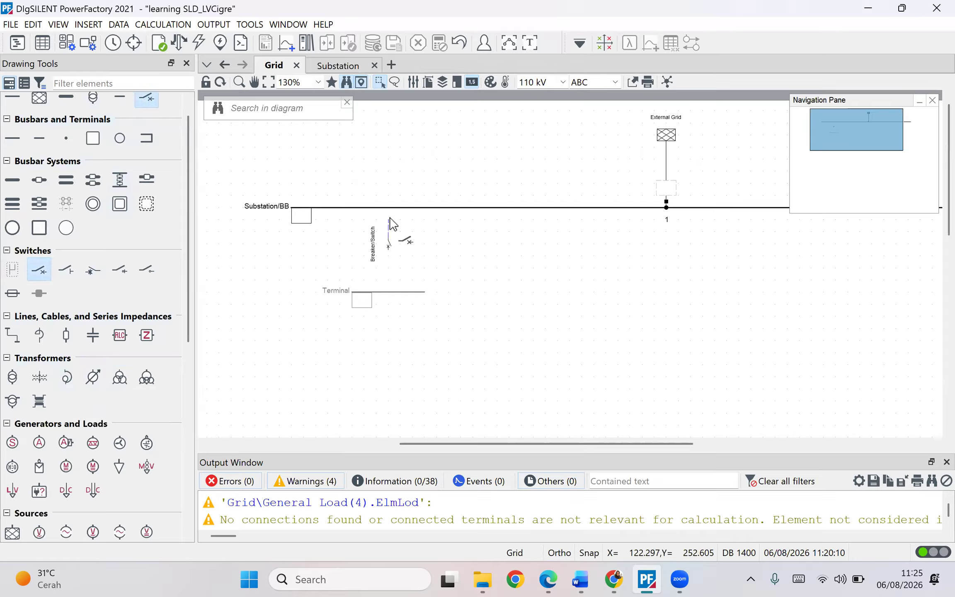
{"action": "left_click", "coordinate": [388, 207]}
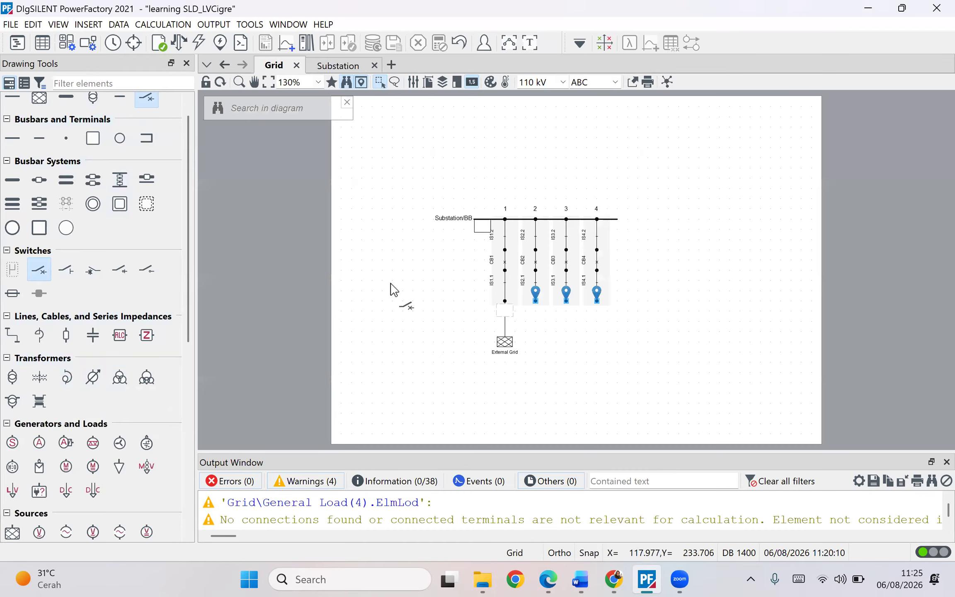
{"action": "left_click", "coordinate": [535, 300]}
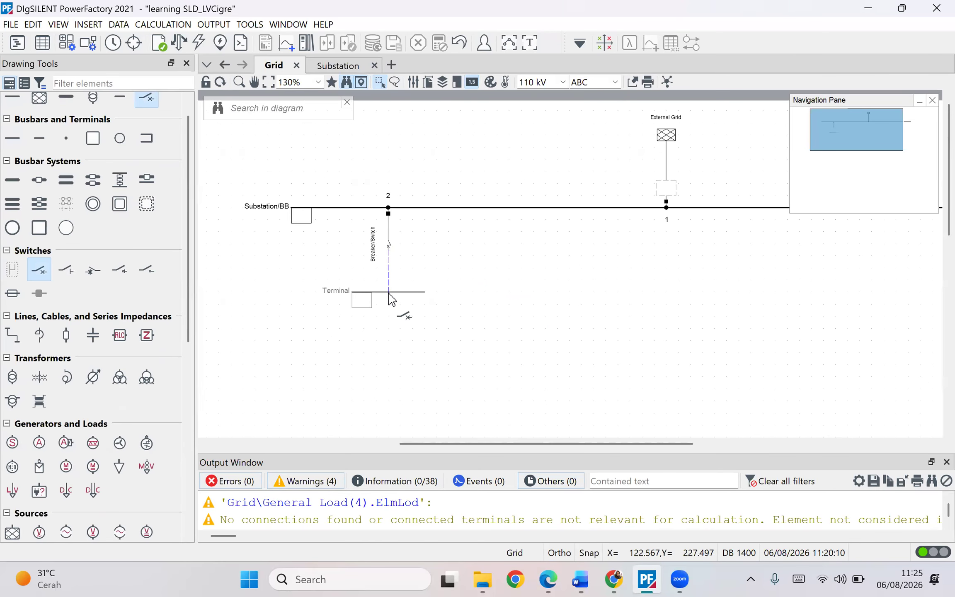
{"action": "left_click", "coordinate": [423, 292]}
- Set the terminal's nominal line-line voltage to 20 kV
{"action": "scroll", "coordinate": [408, 256], "scroll_direction": "up", "scroll_amount": 1}
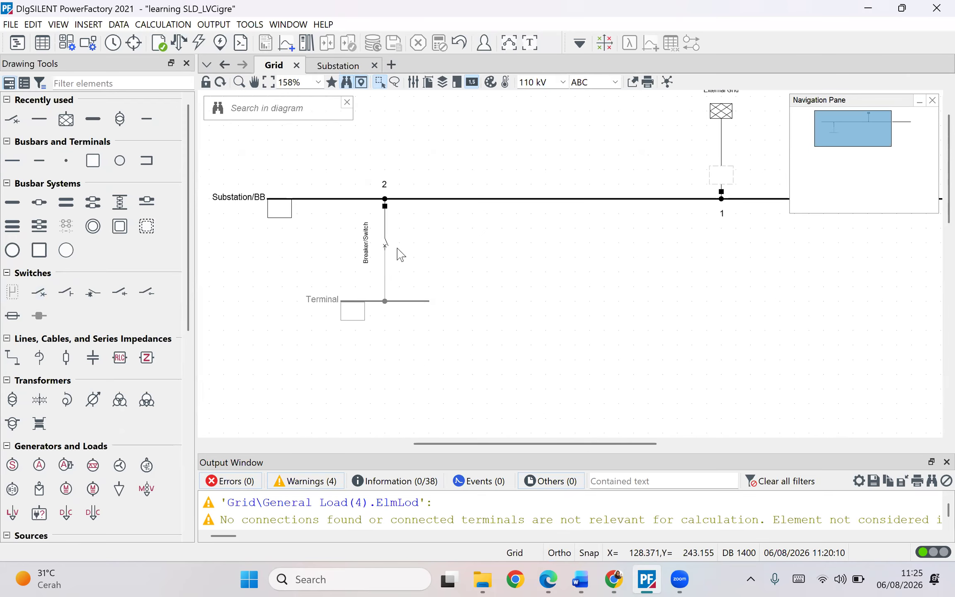
{"action": "left_click", "coordinate": [387, 244]}
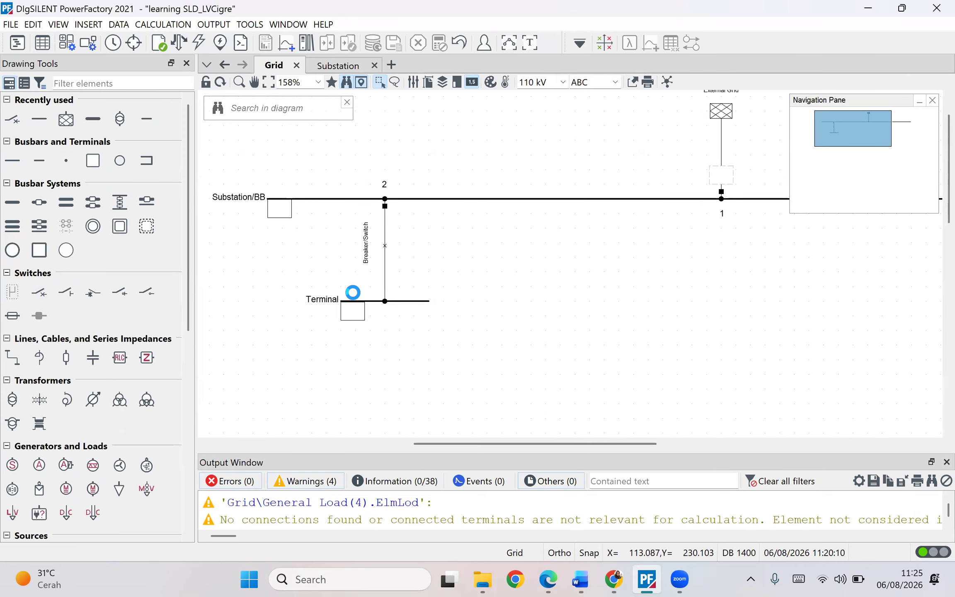
{"action": "double_click", "coordinate": [365, 300]}
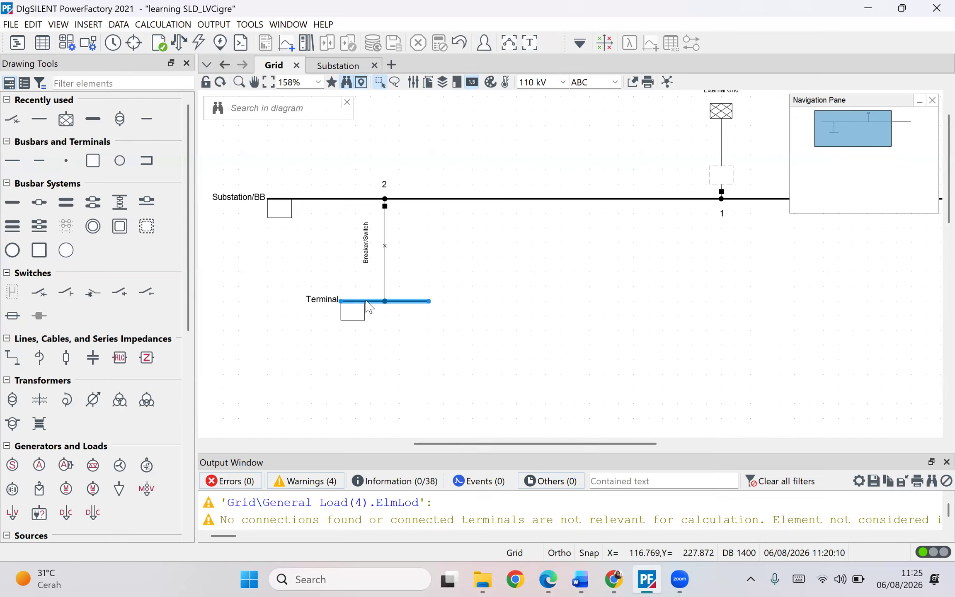
{"action": "left_click_drag", "start_coordinate": [449, 275], "coordinate": [348, 280]}
{"action": "type", "text": "20"}
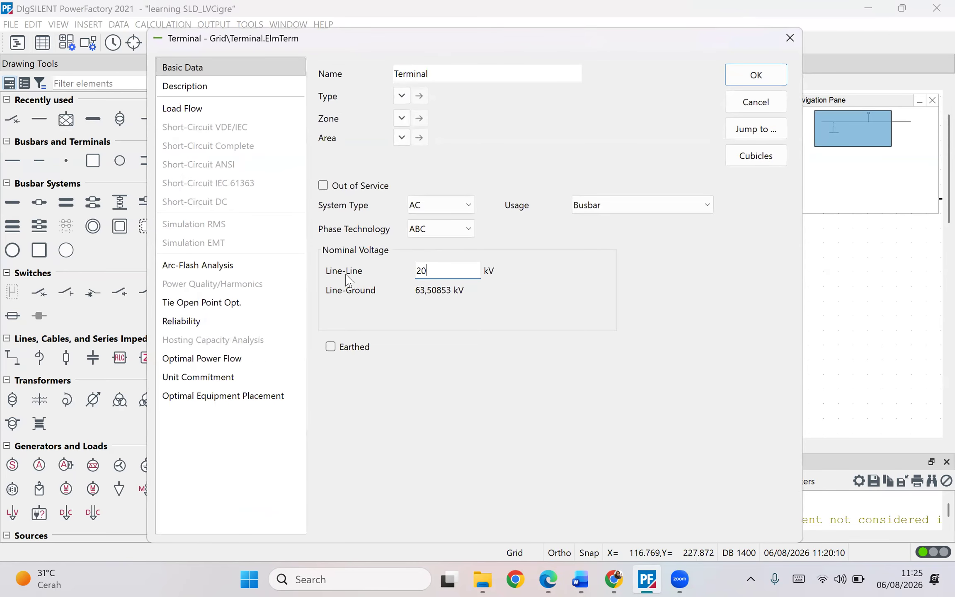
{"action": "key", "text": "Return"}
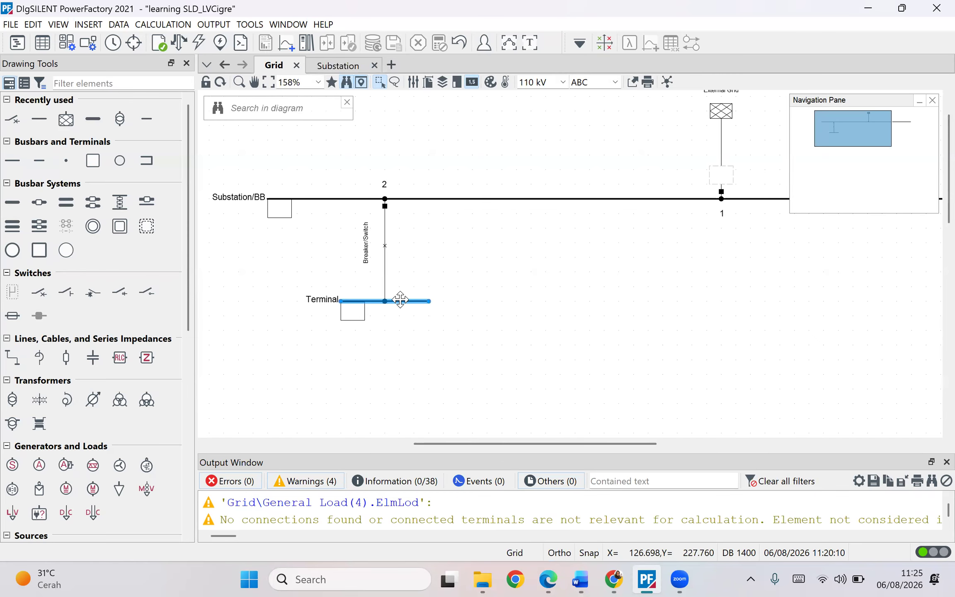
{"action": "scroll", "coordinate": [410, 365], "scroll_direction": "down", "scroll_amount": 1}
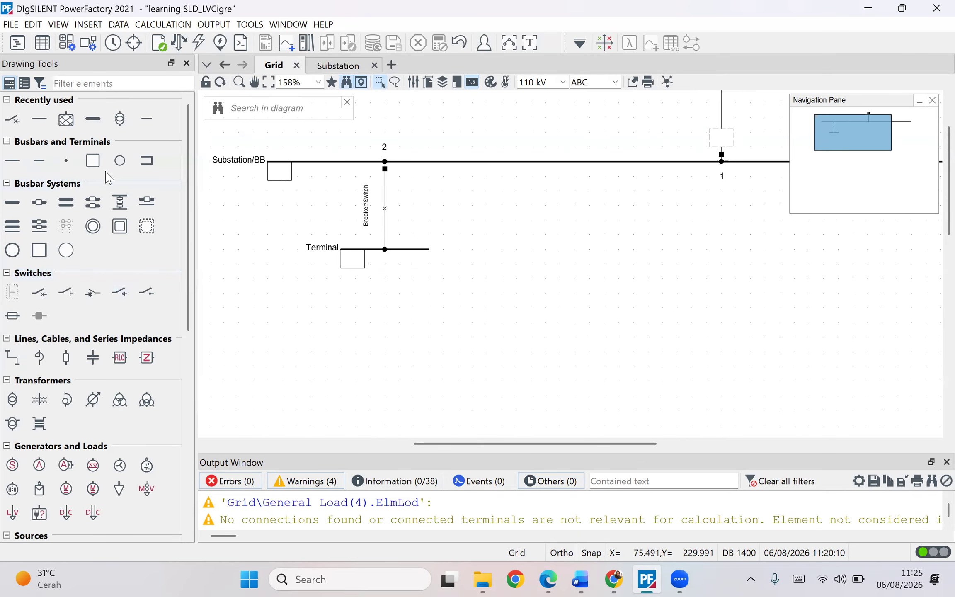
{"action": "left_click", "coordinate": [40, 165]}
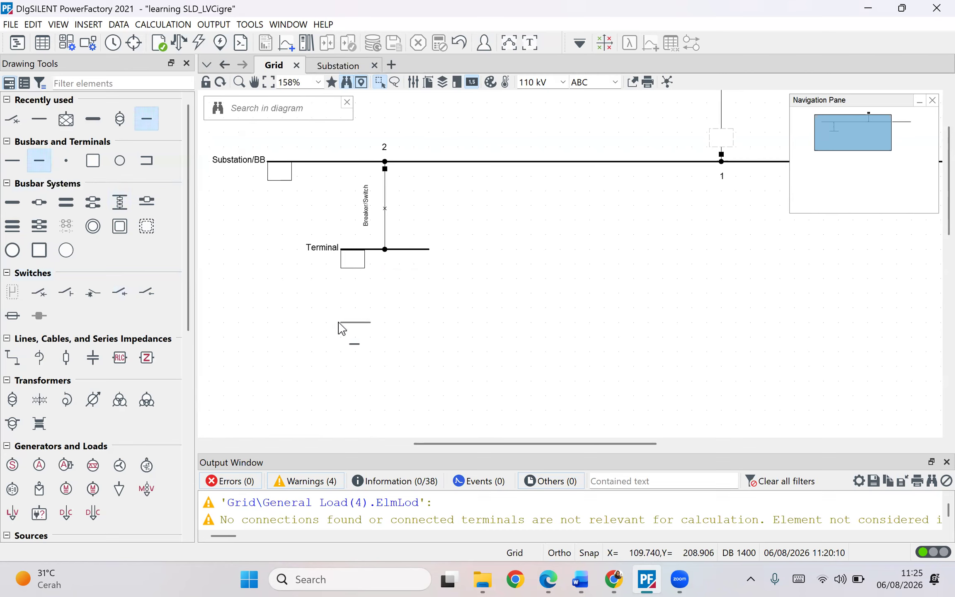
{"action": "left_click", "coordinate": [354, 322]}
{"action": "key", "text": "Delete"}
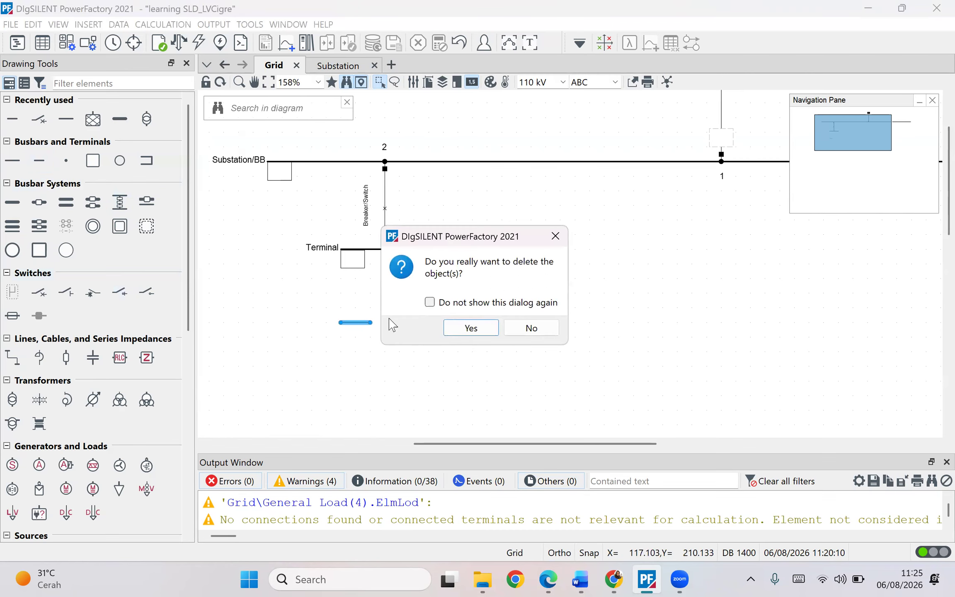
{"action": "left_click", "coordinate": [461, 321]}
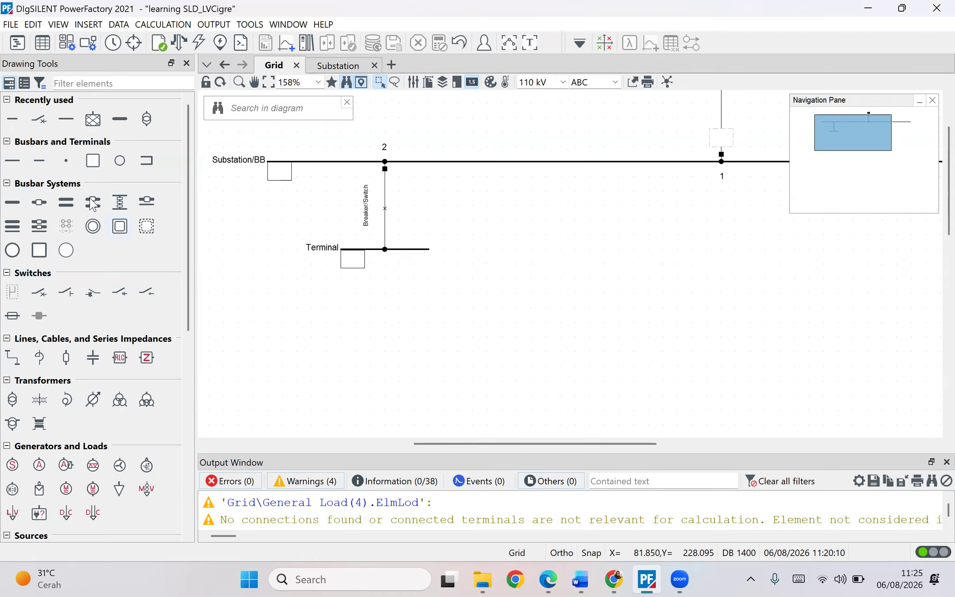
- Place a second terminal below the first and set its nominal line-line voltage to 0,4 kV
{"action": "left_click", "coordinate": [18, 166]}
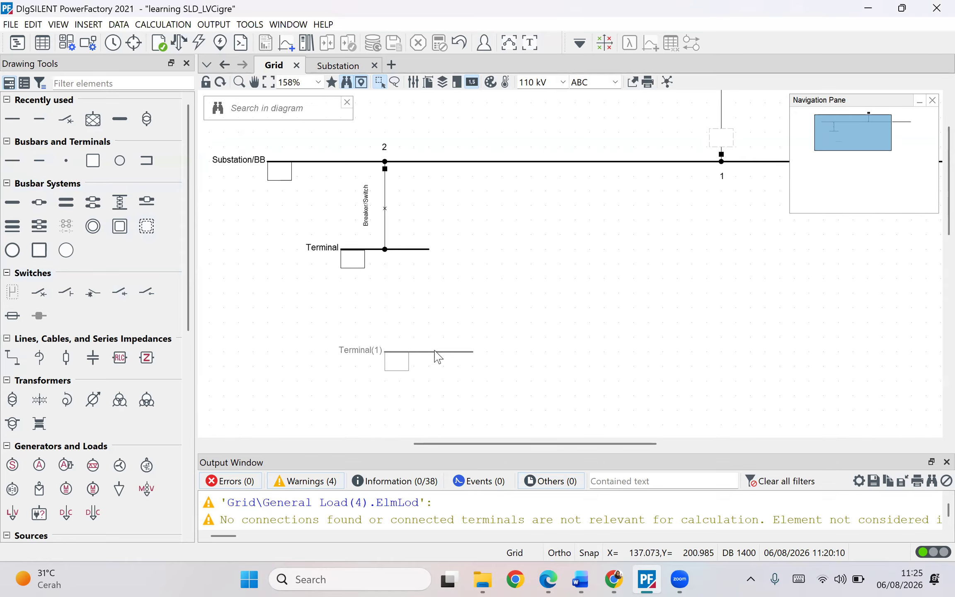
{"action": "left_click", "coordinate": [403, 354]}
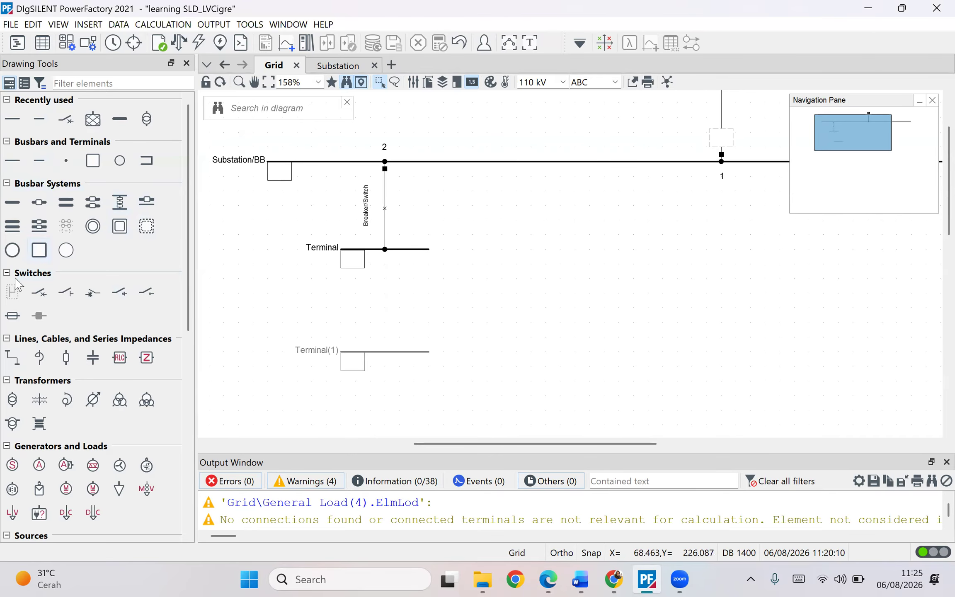
{"action": "double_click", "coordinate": [415, 354]}
{"action": "left_click_drag", "start_coordinate": [439, 272], "coordinate": [353, 281]}
{"action": "type", "text": "0,4"}
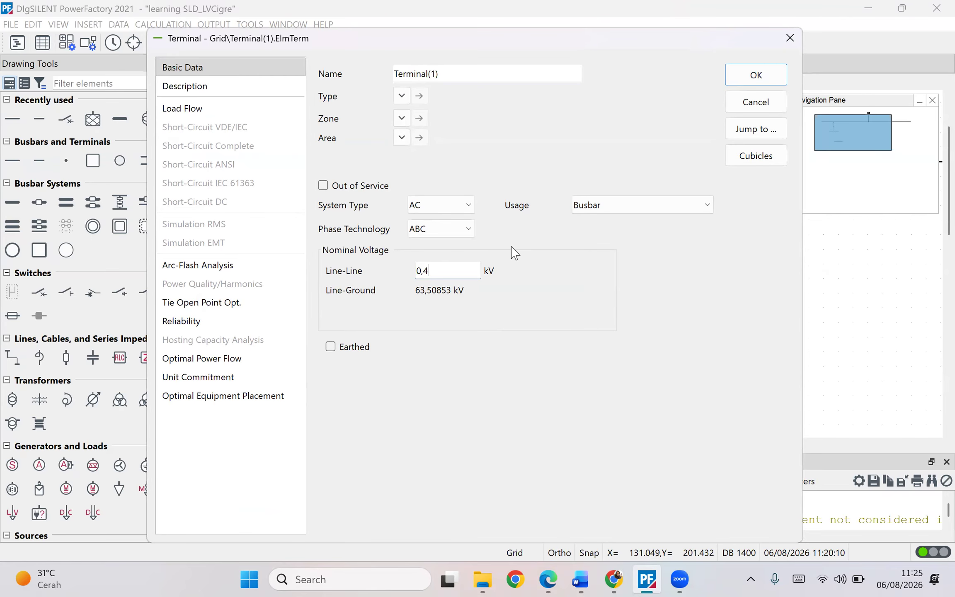
{"action": "left_click", "coordinate": [755, 75]}
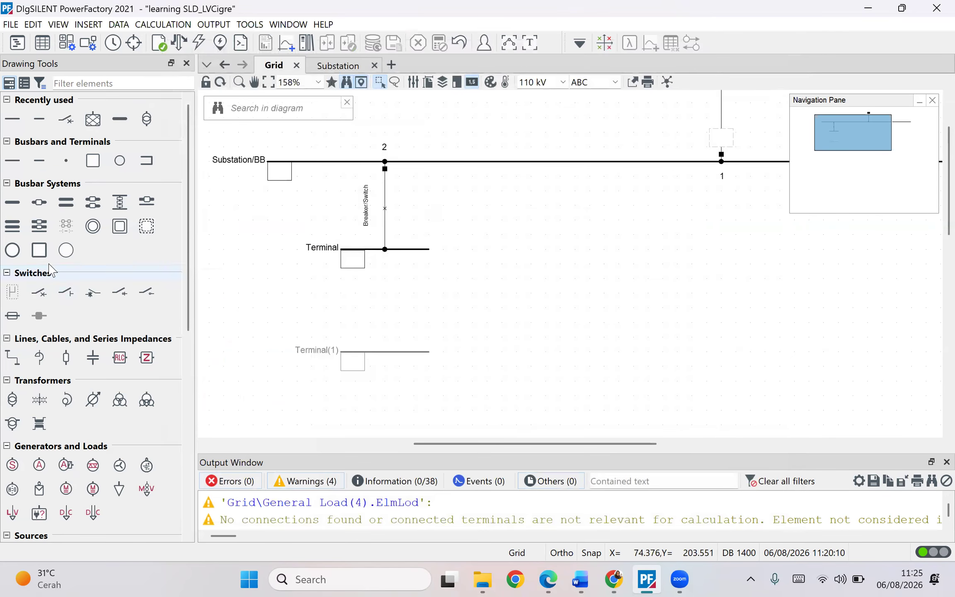
- Connect a two-winding transformer between the 20 kV terminal and the new 0,4 kV terminal
{"action": "left_click", "coordinate": [13, 399]}
{"action": "left_click", "coordinate": [385, 249]}
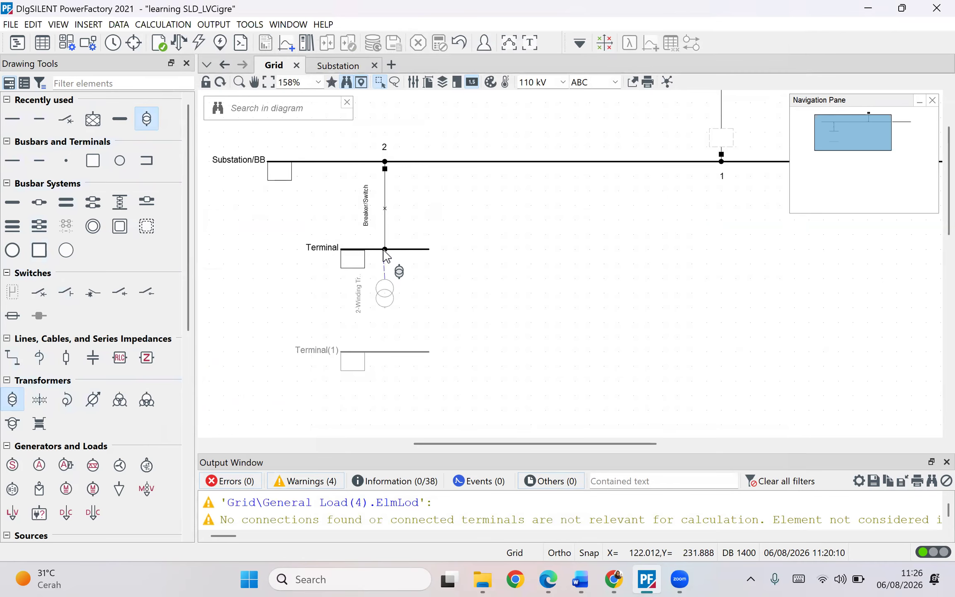
{"action": "left_click", "coordinate": [389, 351]}
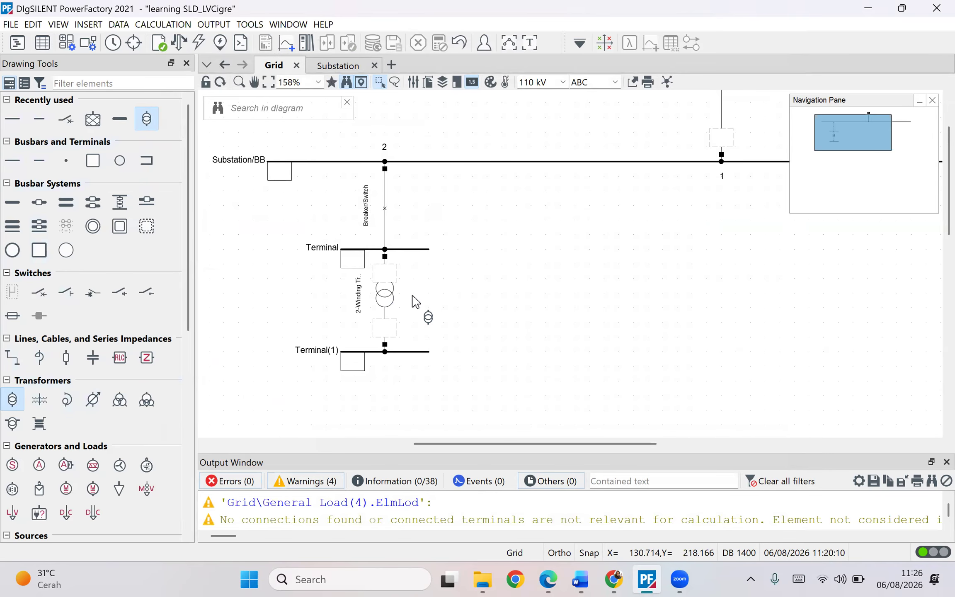
{"action": "key", "text": "Escape"}
- Move the two-winding transformer symbol slightly upward between the two terminals
{"action": "left_click", "coordinate": [389, 300]}
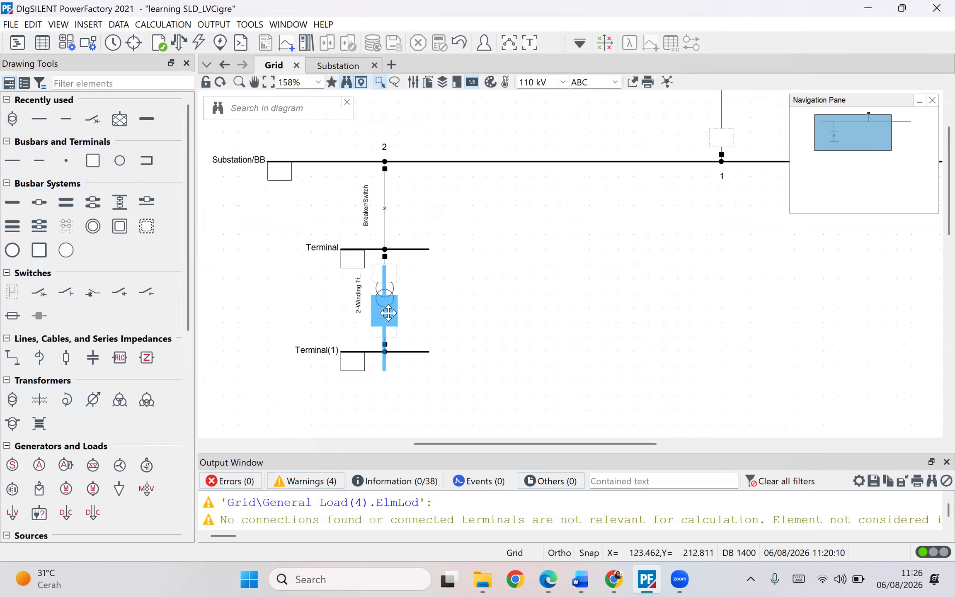
{"action": "left_click", "coordinate": [437, 309]}
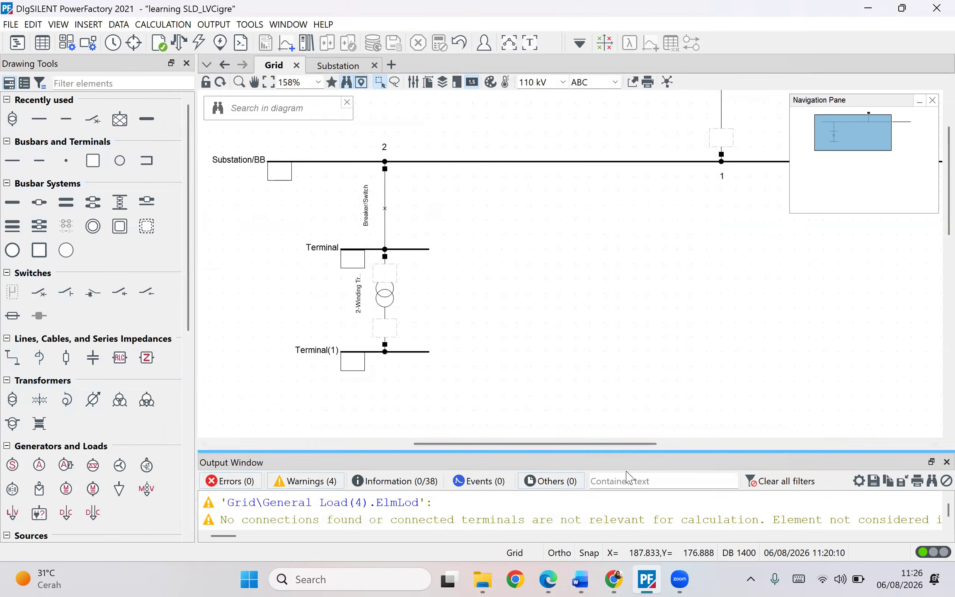
{"action": "left_click", "coordinate": [389, 307]}
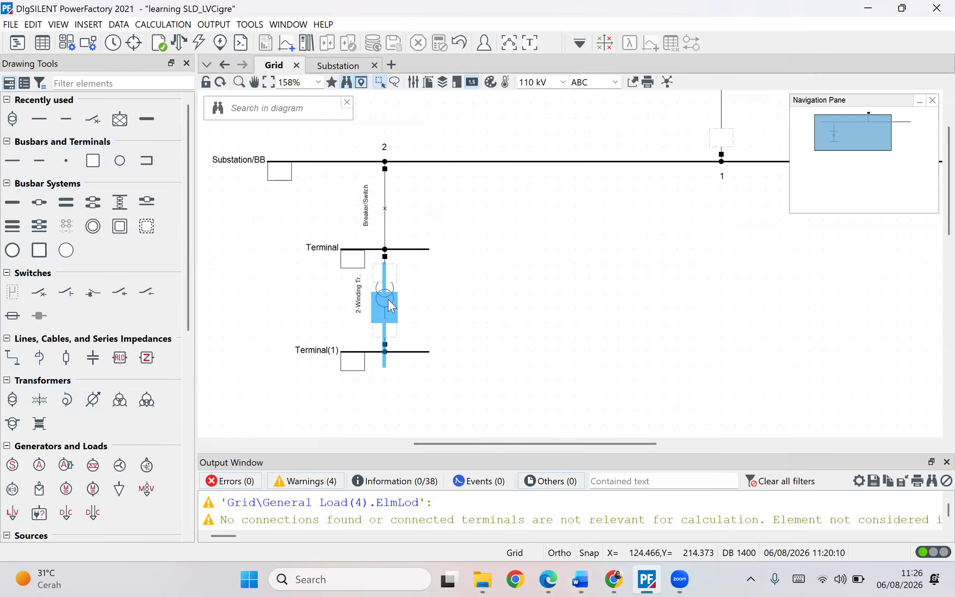
{"action": "left_click_drag", "start_coordinate": [388, 305], "coordinate": [388, 291]}
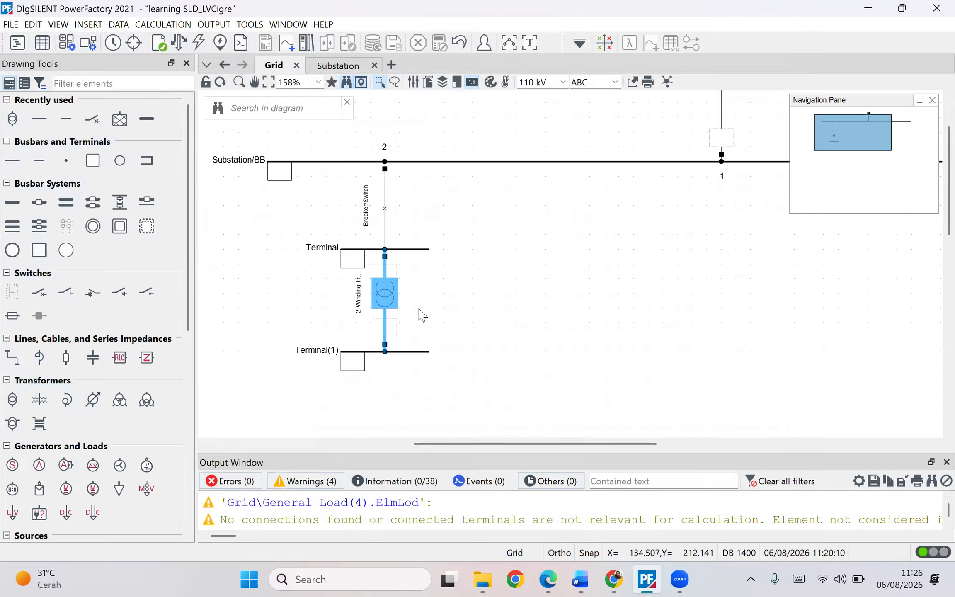
- Switch to the Word document and review the Trafo R0–R1 parameters in the transformer table
{"action": "left_click", "coordinate": [580, 579]}
{"action": "scroll", "coordinate": [512, 447], "scroll_direction": "down", "scroll_amount": 15}
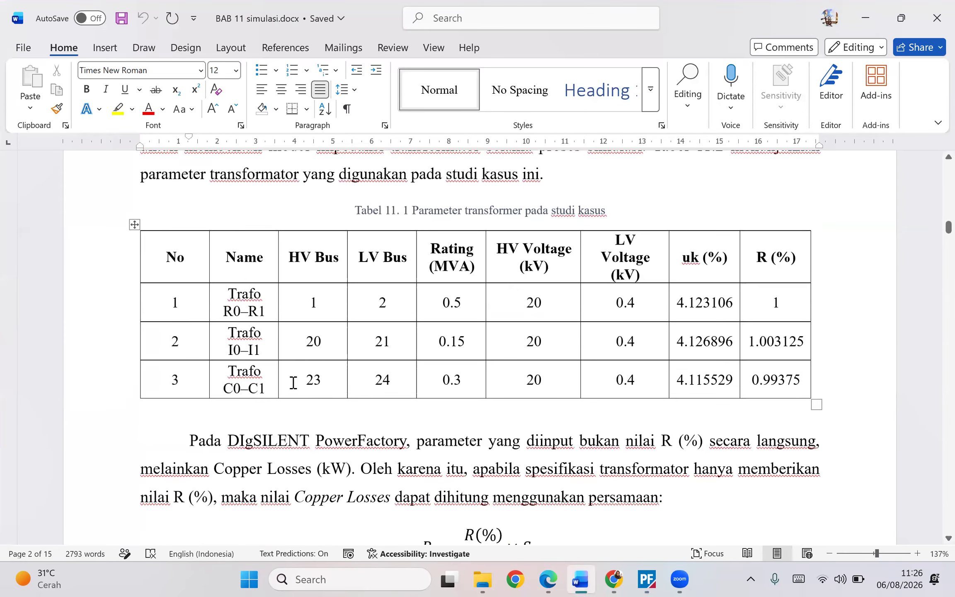
{"action": "left_click_drag", "start_coordinate": [303, 291], "coordinate": [383, 300]}
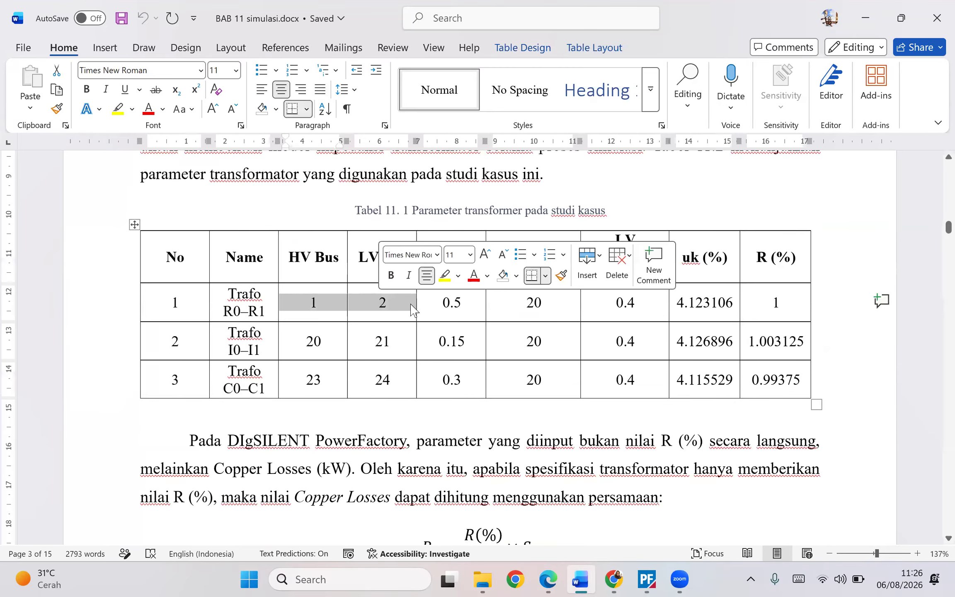
{"action": "left_click_drag", "start_coordinate": [471, 302], "coordinate": [444, 304]}
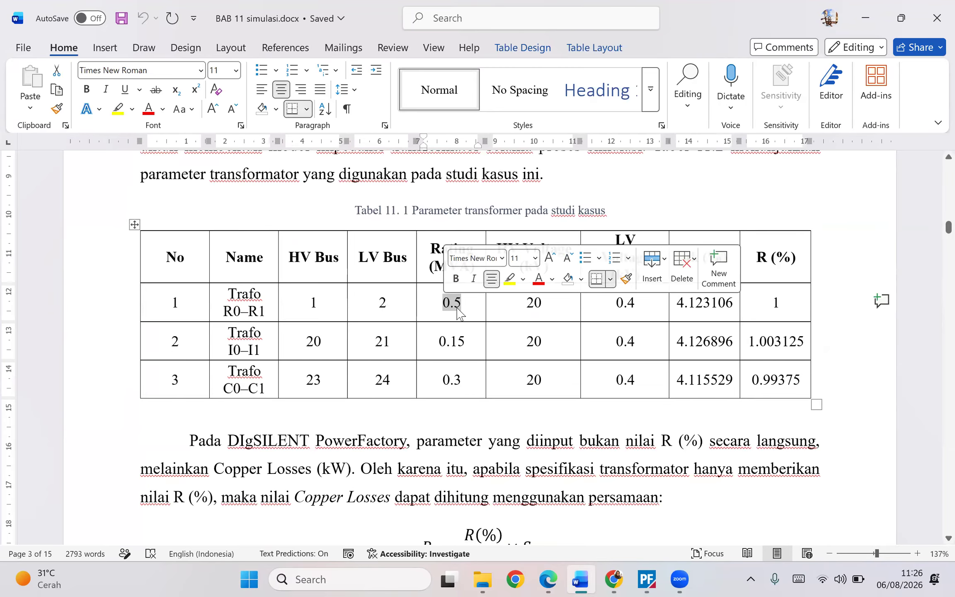
{"action": "left_click", "coordinate": [456, 306]}
{"action": "left_click_drag", "start_coordinate": [512, 302], "coordinate": [543, 303]}
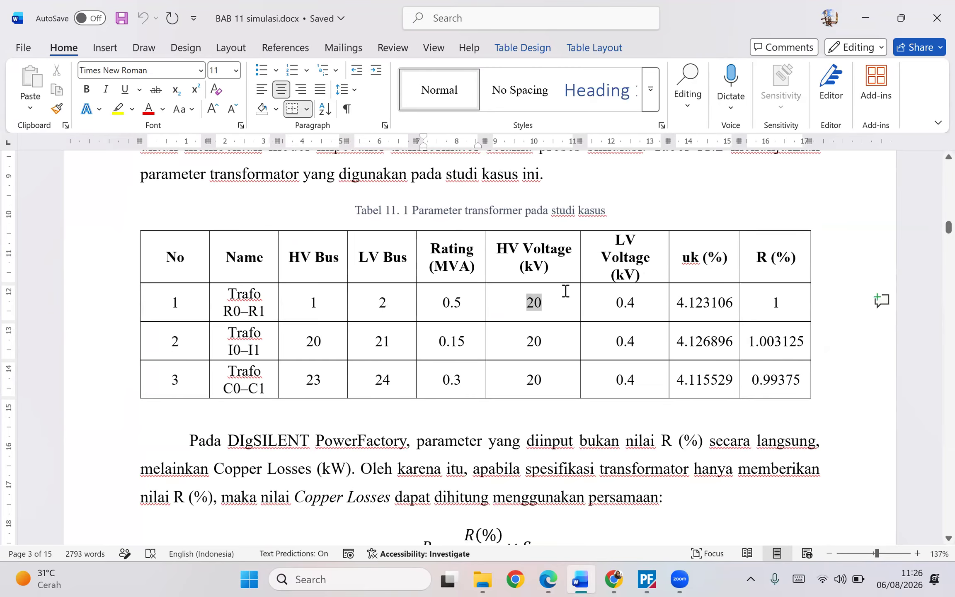
- Review the uk (%) and R (%) values of Trafo R0–R1 in the Word table, then return to PowerFactory and close the transformer dialog
{"action": "left_click", "coordinate": [522, 267]}
{"action": "left_click_drag", "start_coordinate": [677, 302], "coordinate": [737, 301]}
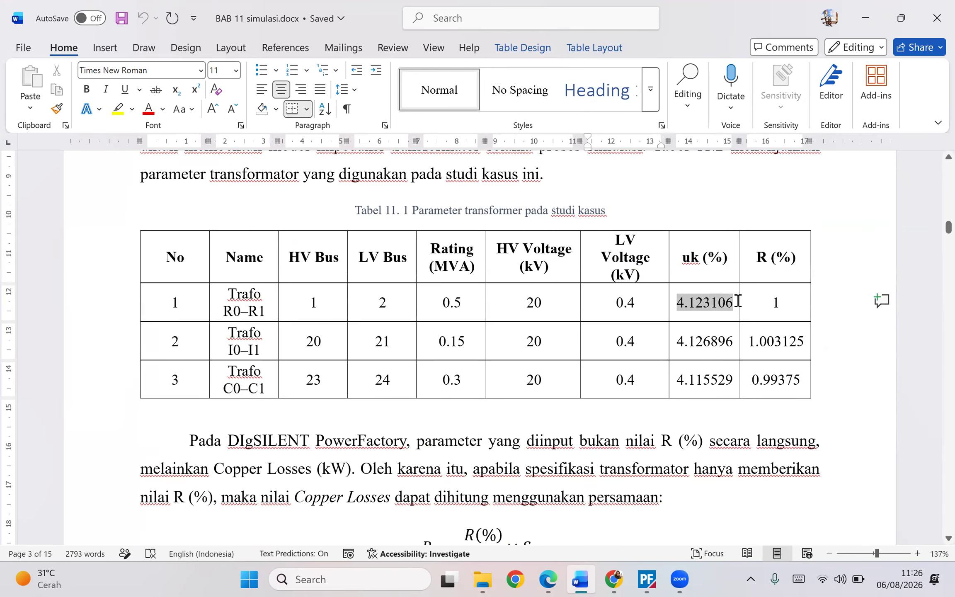
{"action": "left_click", "coordinate": [774, 301]}
{"action": "left_click_drag", "start_coordinate": [759, 262], "coordinate": [776, 264]}
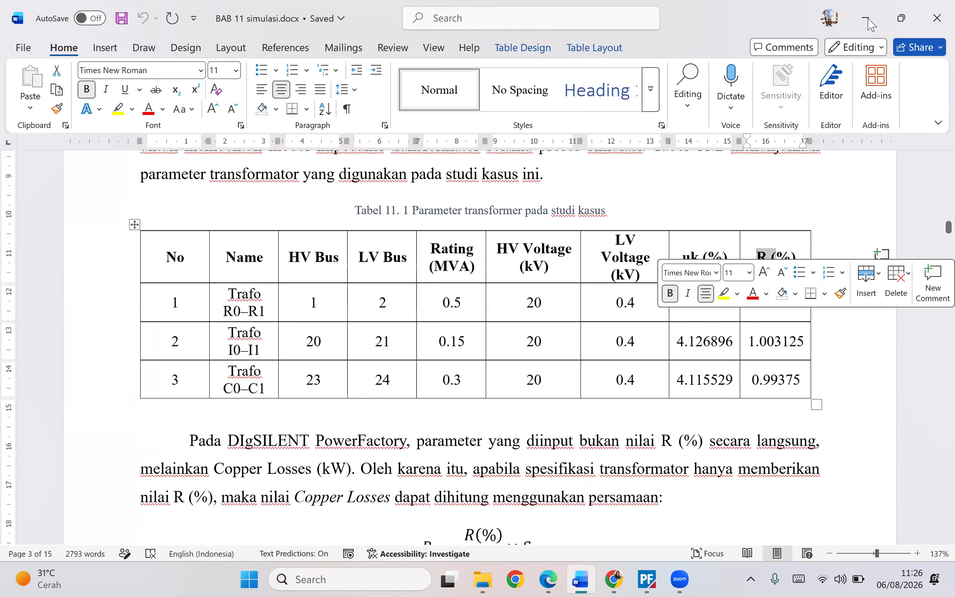
{"action": "key", "text": "alt+Tab"}
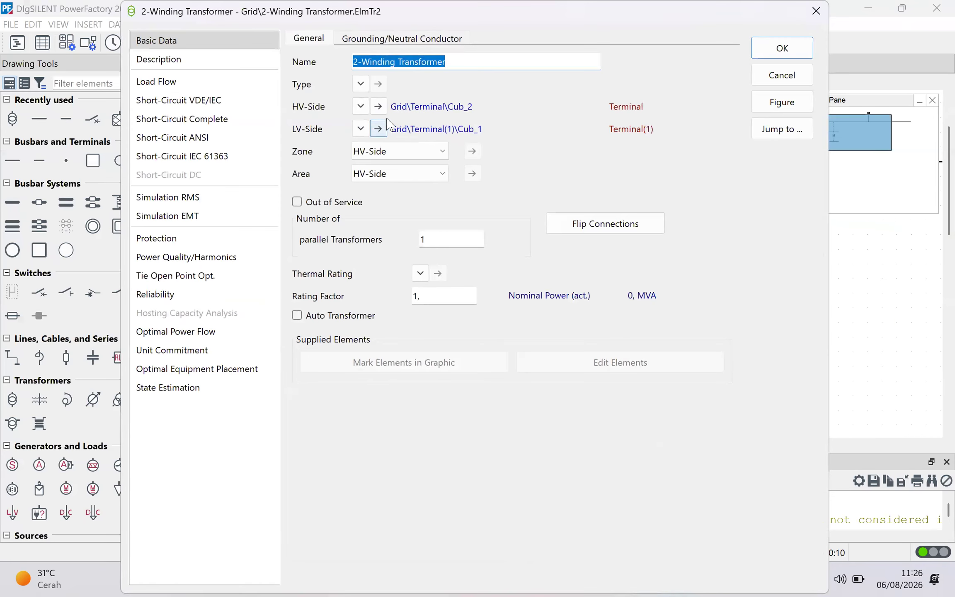
{"action": "left_click", "coordinate": [816, 12]}
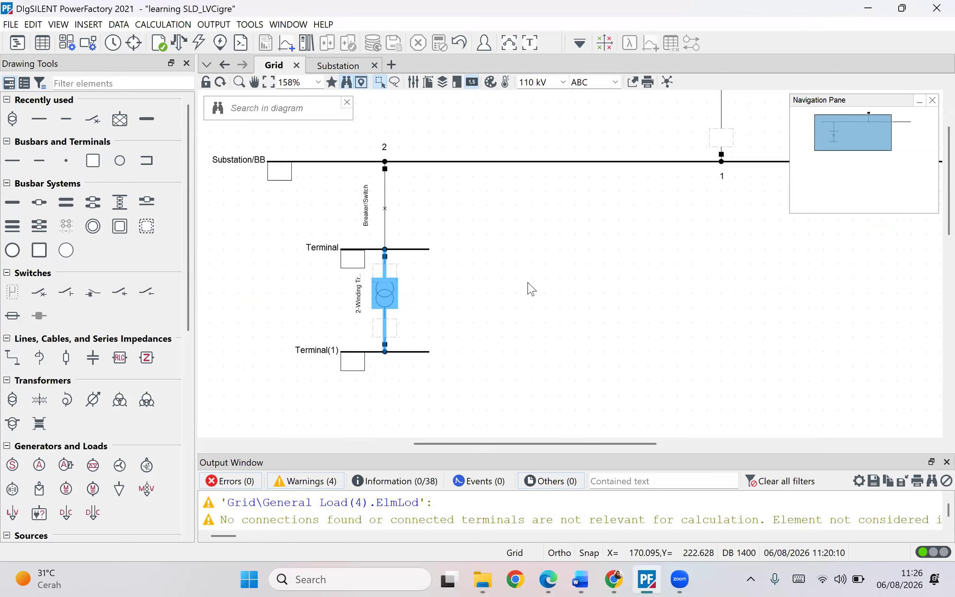
- Create a new project type for the two-winding transformer with rated power 0,5 MVA, HV side 20 kV and LV side 0,4 kV
{"action": "double_click", "coordinate": [385, 304]}
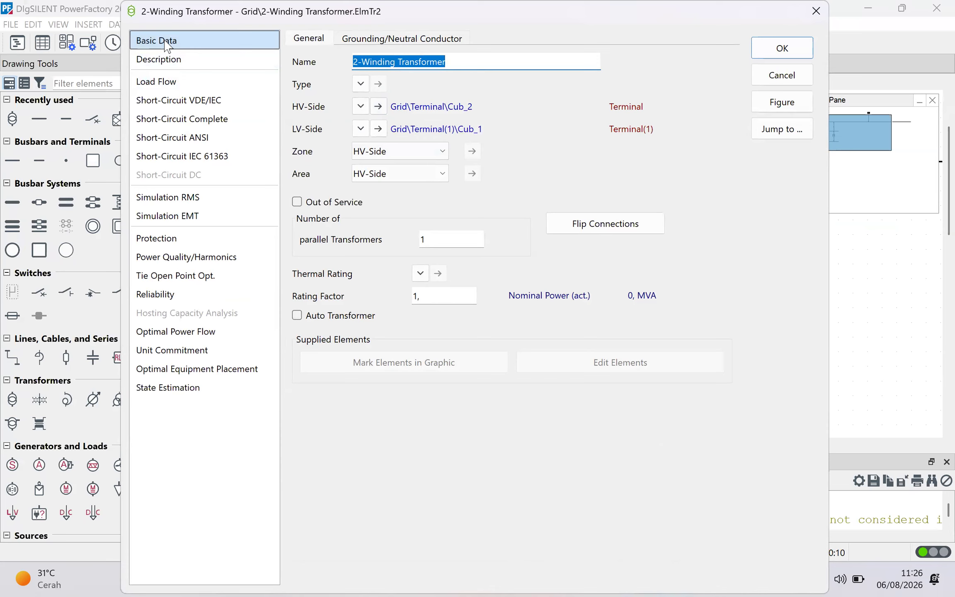
{"action": "left_click", "coordinate": [361, 84]}
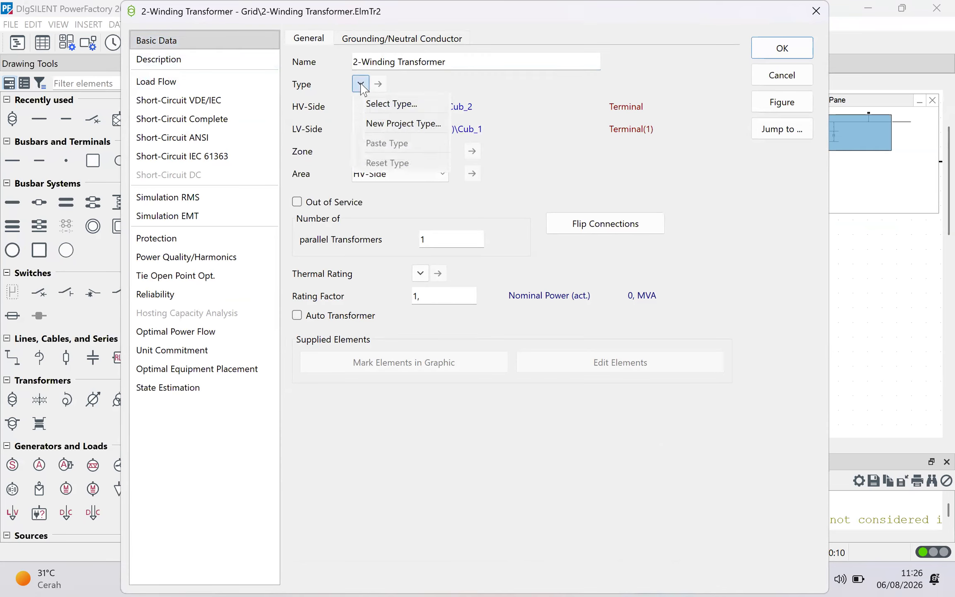
{"action": "left_click", "coordinate": [397, 124]}
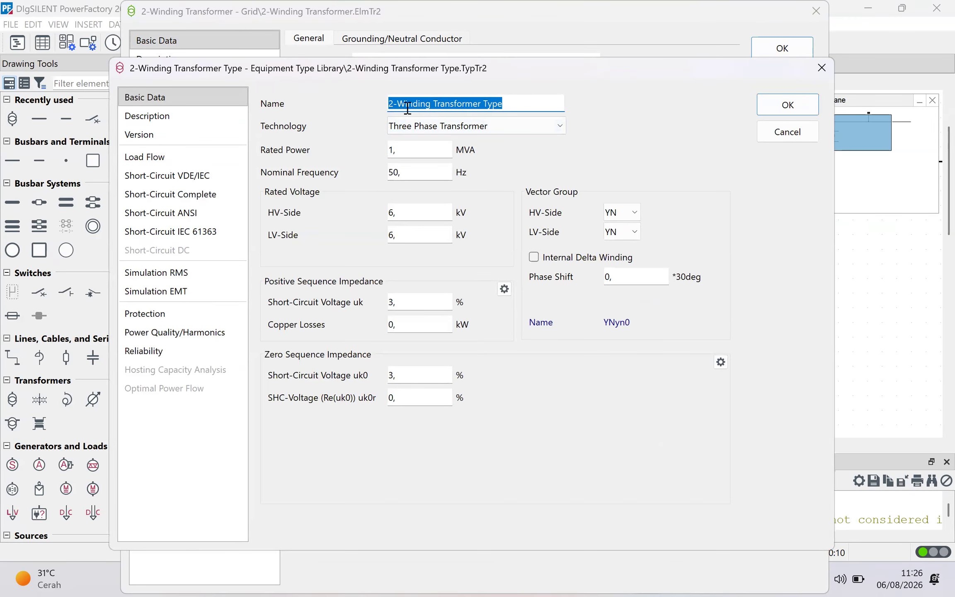
{"action": "left_click", "coordinate": [411, 149]}
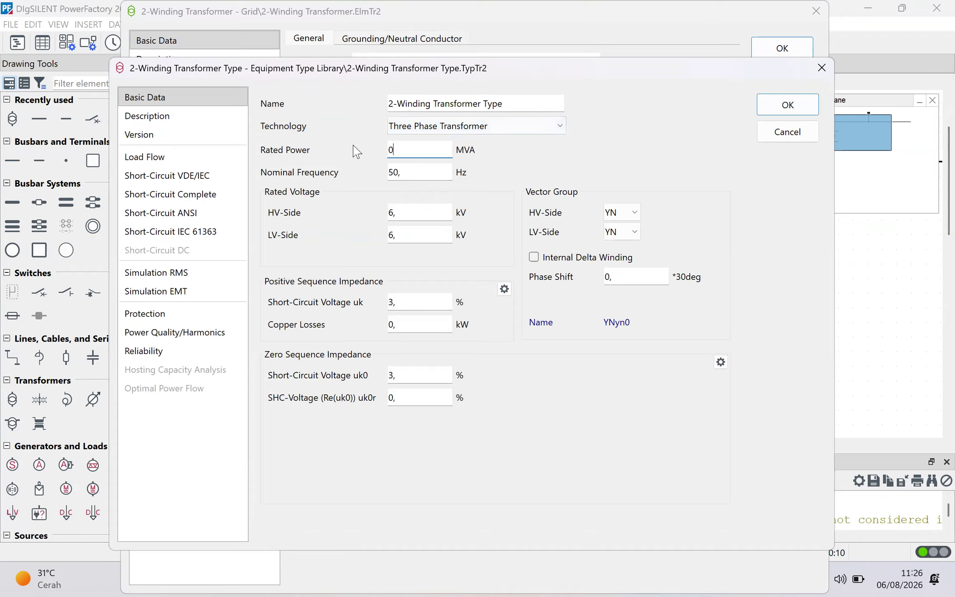
{"action": "type", "text": "0,5"}
{"action": "left_click", "coordinate": [405, 213]}
{"action": "type", "text": "20"}
{"action": "left_click", "coordinate": [424, 230]}
{"action": "left_click", "coordinate": [336, 256]}
{"action": "left_click", "coordinate": [773, 106]}
{"action": "left_click", "coordinate": [781, 49]}
- Copy the uk value from the Word table and set the transformer type's short-circuit voltage uk to 4,123106 %
{"action": "left_click", "coordinate": [580, 579]}
{"action": "left_click_drag", "start_coordinate": [734, 305], "coordinate": [676, 303]}
{"action": "key", "text": "ctrl+c"}
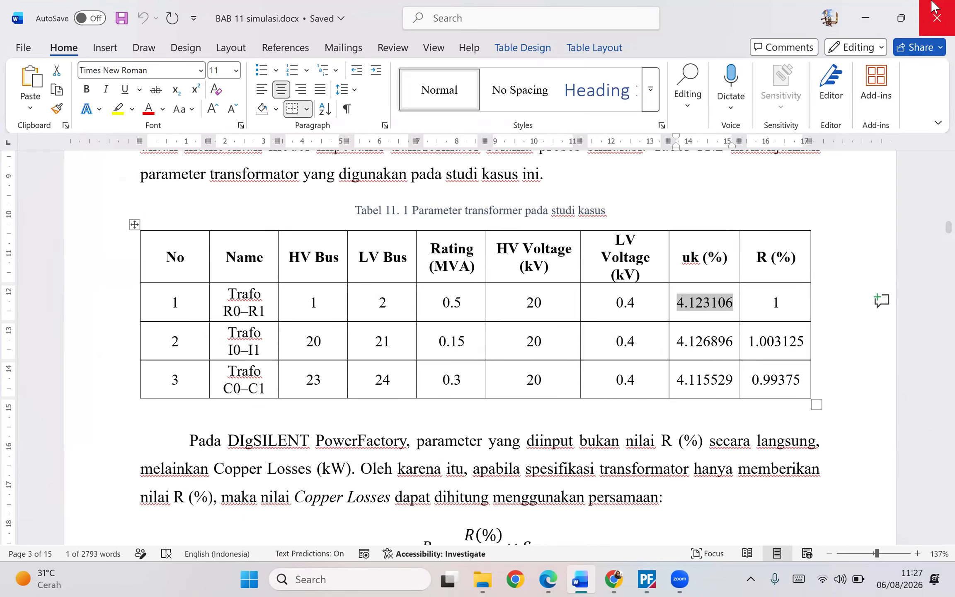
{"action": "key", "text": "alt+Tab"}
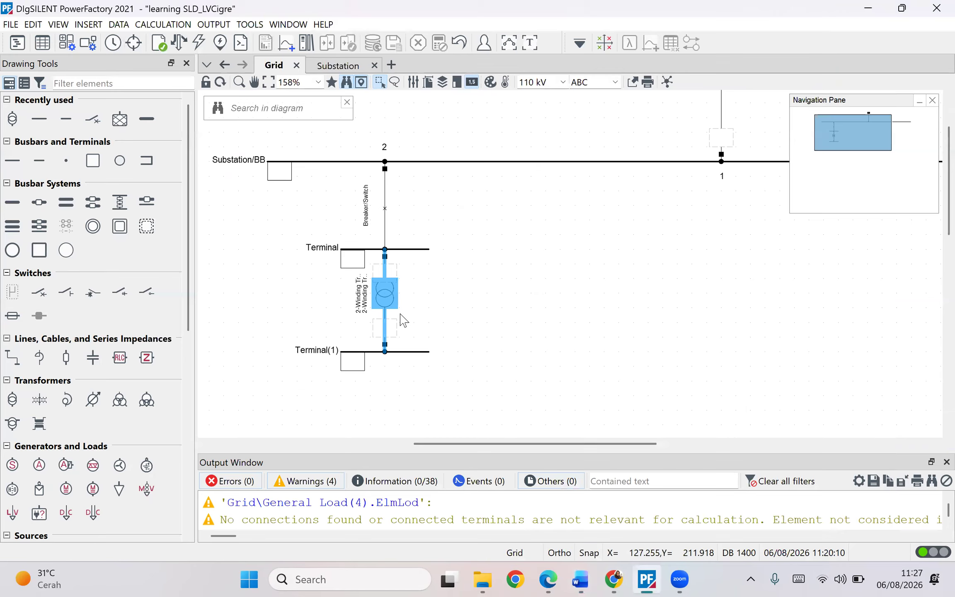
{"action": "double_click", "coordinate": [393, 309]}
{"action": "left_click", "coordinate": [377, 84]}
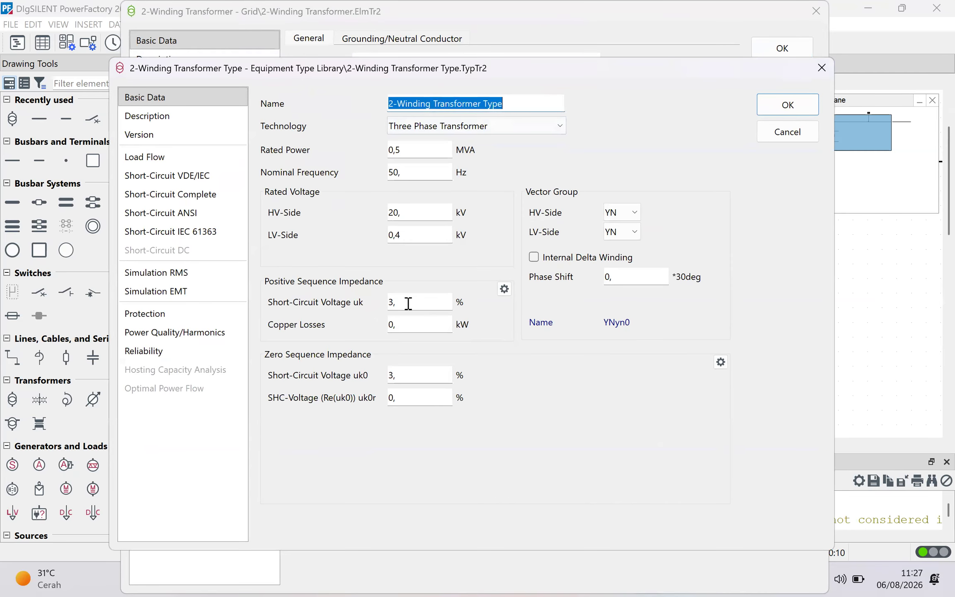
{"action": "left_click_drag", "start_coordinate": [408, 303], "coordinate": [365, 304]}
{"action": "key", "text": "ctrl+v"}
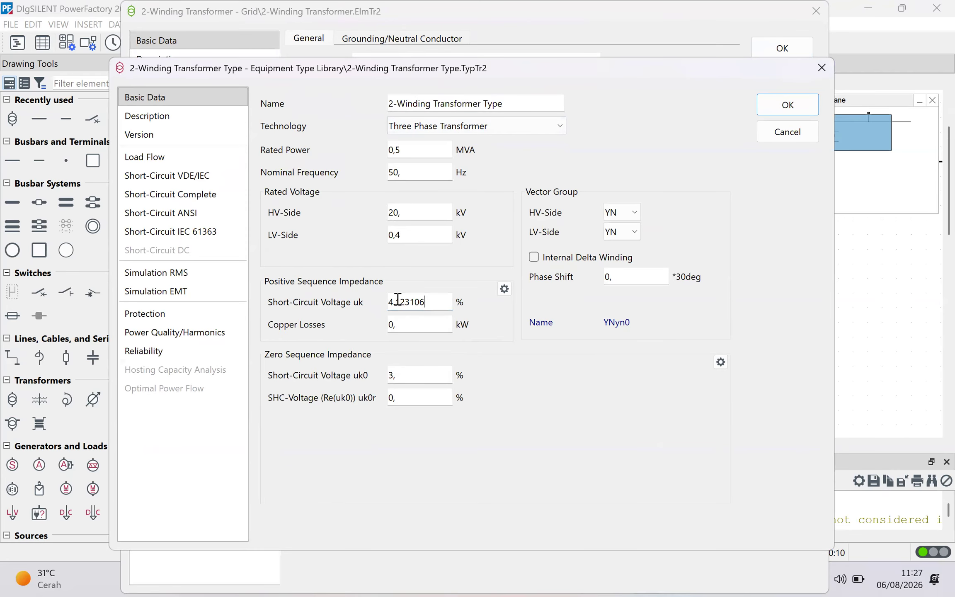
{"action": "key", "text": "BackSpace"}
{"action": "type", "text": ","}
{"action": "left_click", "coordinate": [473, 359]}
{"action": "left_click", "coordinate": [350, 326]}
{"action": "double_click", "coordinate": [411, 322]}
{"action": "left_click_drag", "start_coordinate": [647, 68], "coordinate": [508, 30]}
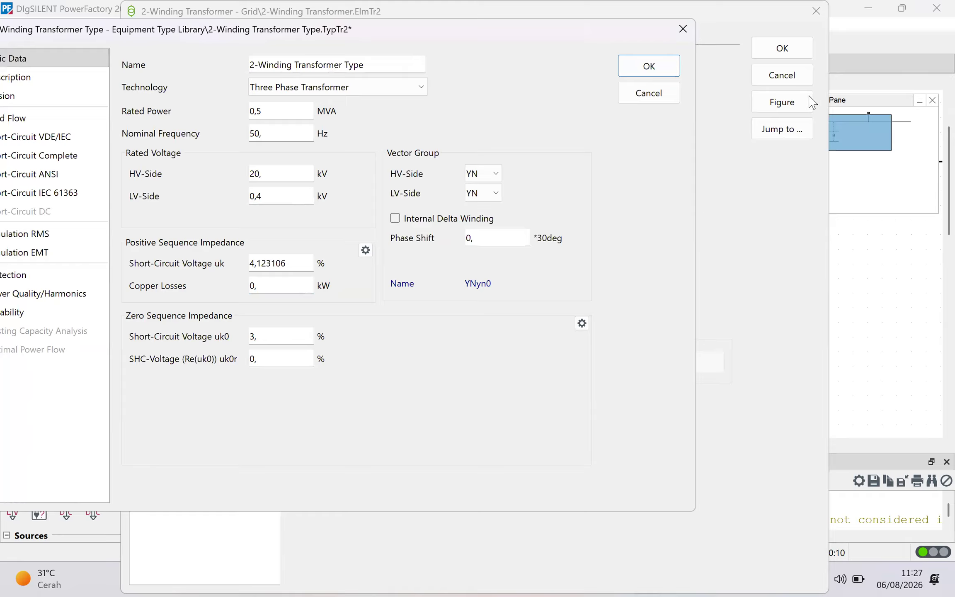
{"action": "left_click", "coordinate": [668, 76]}
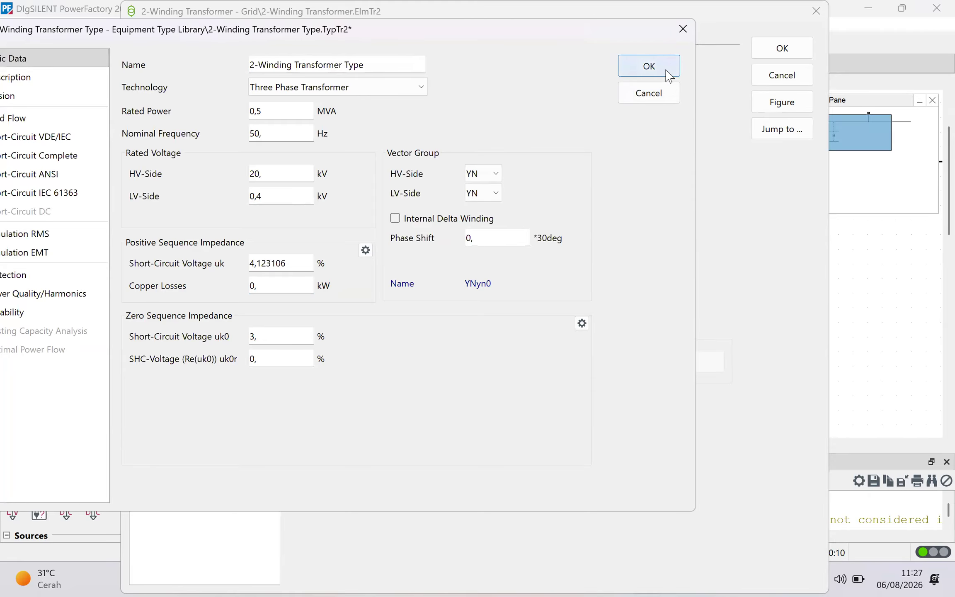
{"action": "left_click", "coordinate": [770, 56]}
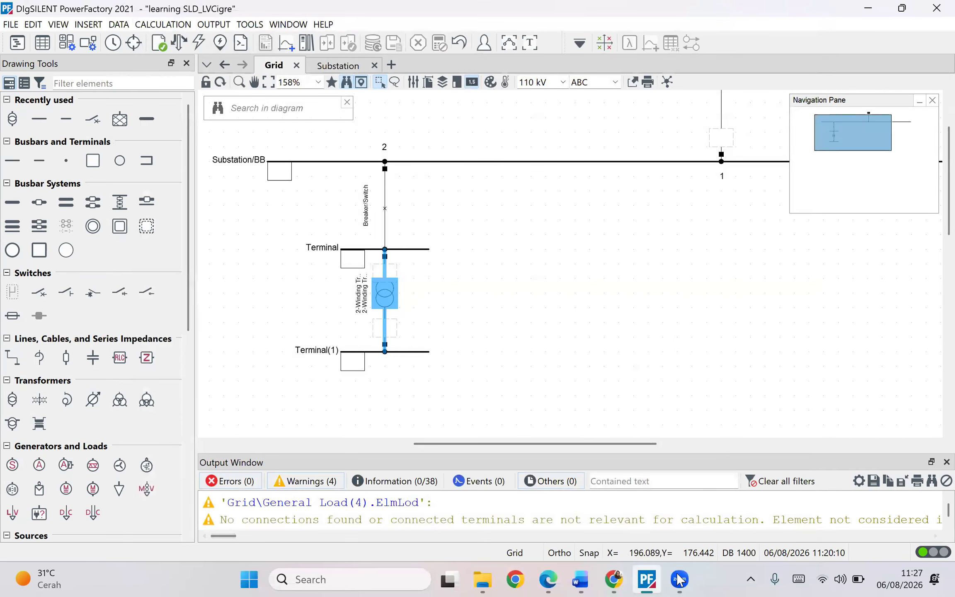
- Examine the copper losses formula and the worked Trafo R0–R1 example in the Word document
{"action": "left_click", "coordinate": [580, 578]}
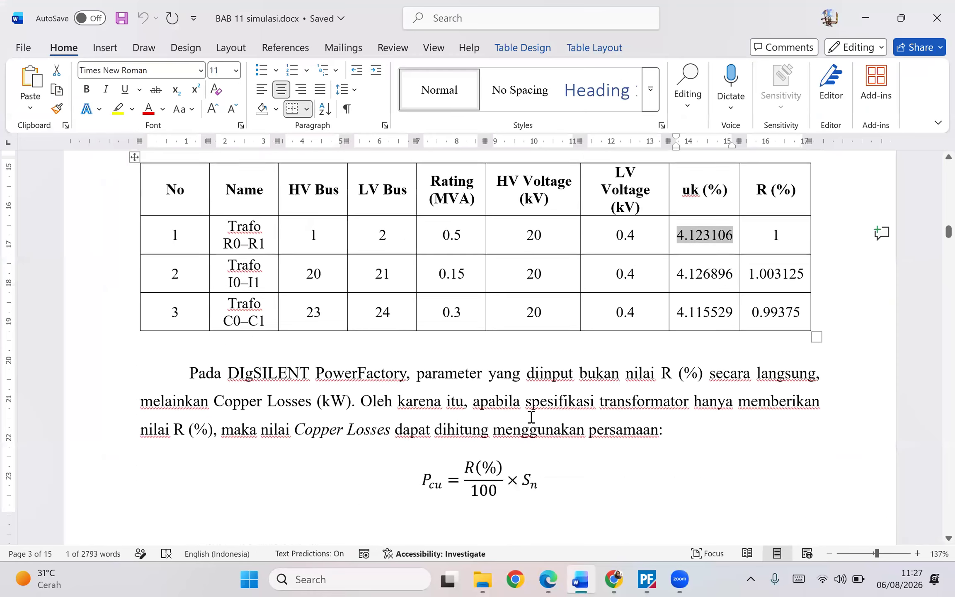
{"action": "scroll", "coordinate": [469, 384], "scroll_direction": "down", "scroll_amount": 10}
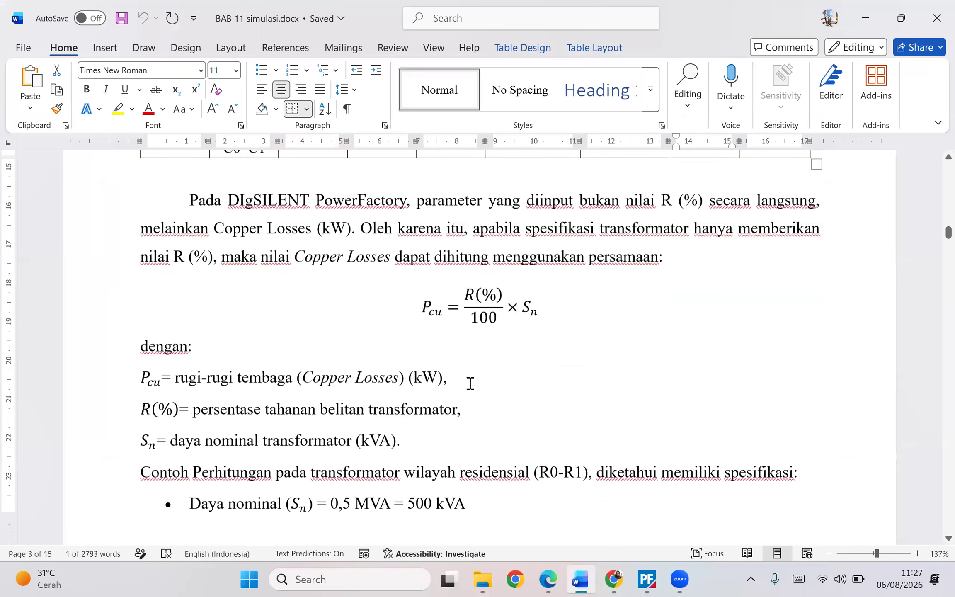
{"action": "left_click", "coordinate": [531, 306]}
{"action": "left_click", "coordinate": [436, 337]}
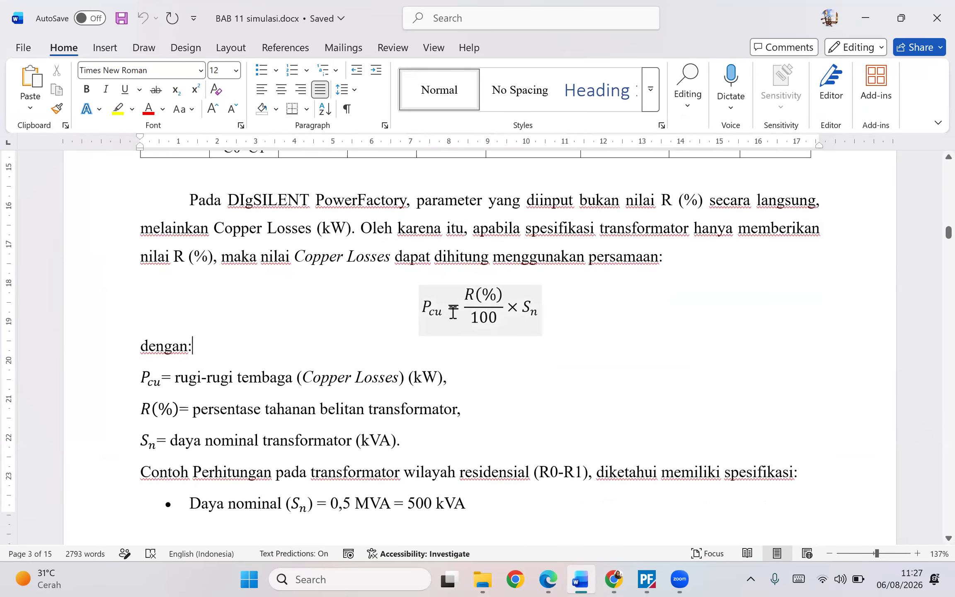
{"action": "left_click", "coordinate": [430, 311]}
{"action": "left_click_drag", "start_coordinate": [466, 296], "coordinate": [504, 297]}
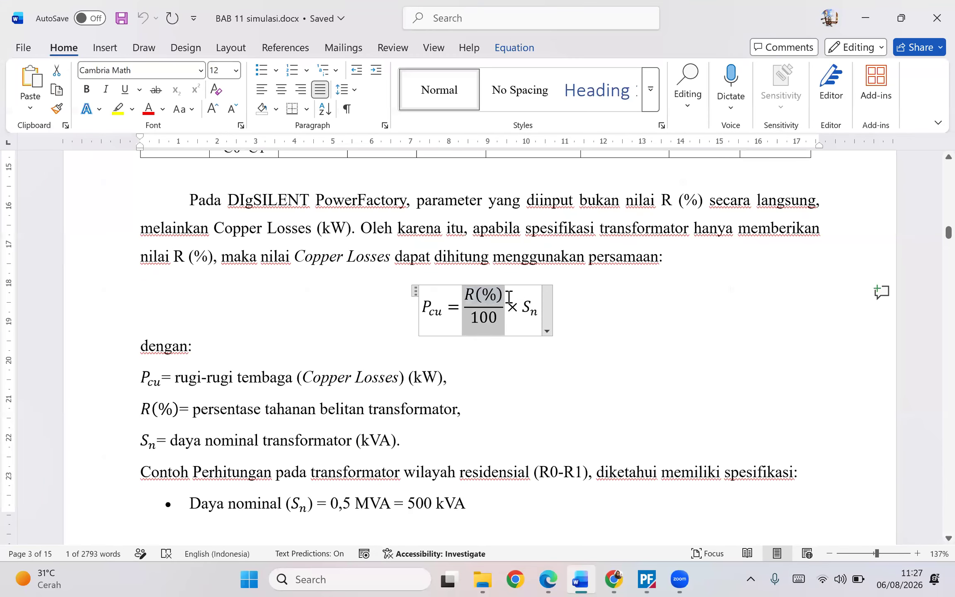
{"action": "left_click", "coordinate": [480, 322]}
{"action": "left_click", "coordinate": [532, 308]}
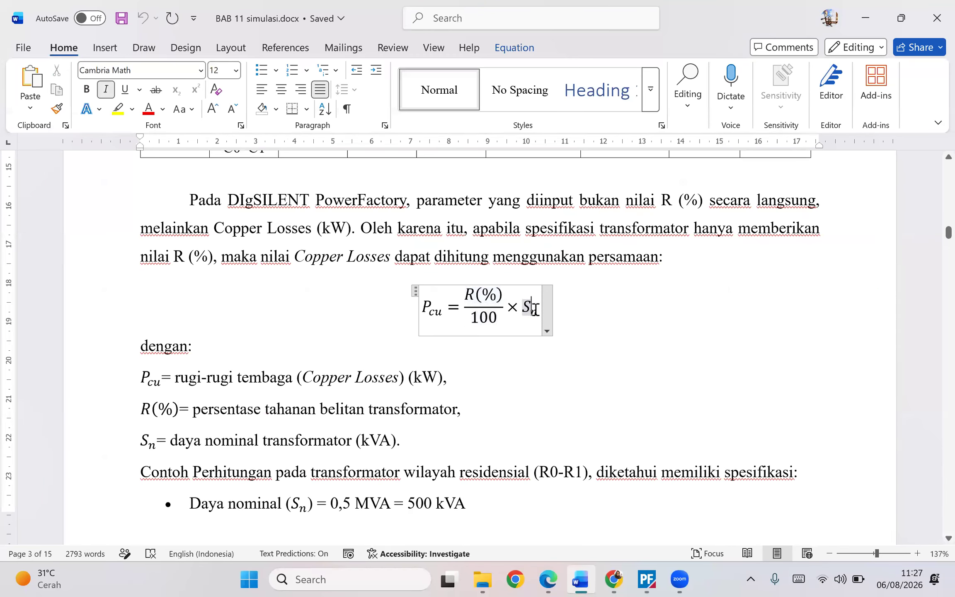
{"action": "left_click_drag", "start_coordinate": [417, 433], "coordinate": [193, 434]}
{"action": "left_click_drag", "start_coordinate": [401, 506], "coordinate": [466, 504]}
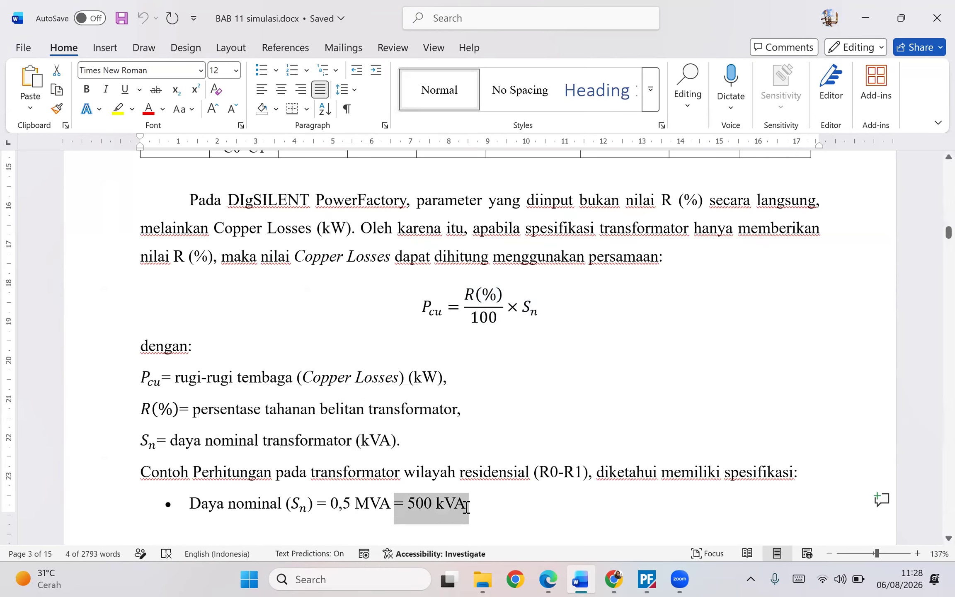
{"action": "left_click", "coordinate": [544, 376]}
{"action": "scroll", "coordinate": [543, 374], "scroll_direction": "down", "scroll_amount": 4}
{"action": "scroll", "coordinate": [543, 374], "scroll_direction": "down", "scroll_amount": 6}
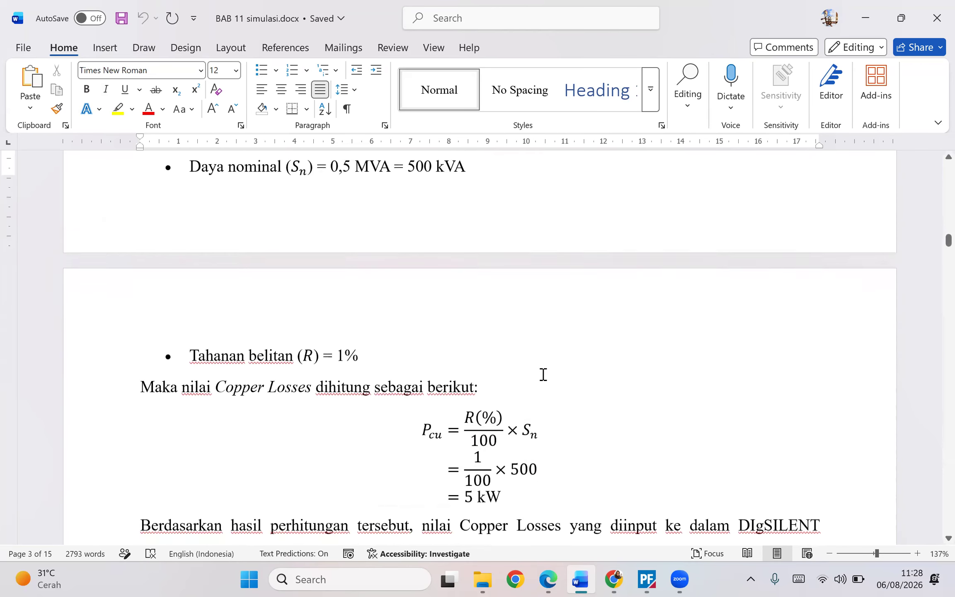
{"action": "left_click", "coordinate": [436, 290]}
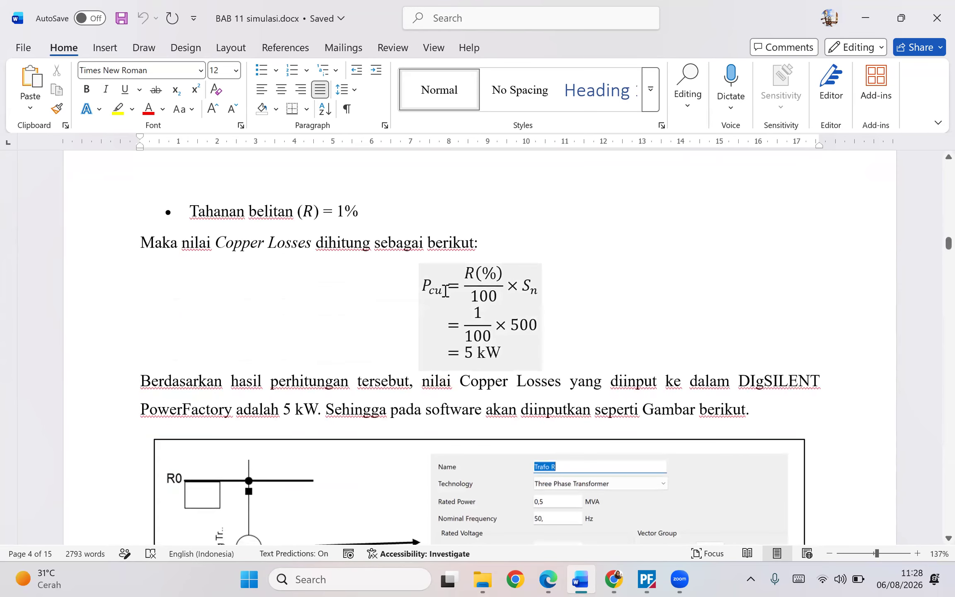
{"action": "left_click", "coordinate": [422, 285]}
{"action": "left_click", "coordinate": [327, 298]}
{"action": "mouse_move", "coordinate": [441, 288]}
{"action": "left_mouse_down"}
{"action": "mouse_move", "coordinate": [423, 288]}
{"action": "mouse_move", "coordinate": [504, 273]}
{"action": "left_mouse_up"}
{"action": "left_click", "coordinate": [480, 296]}
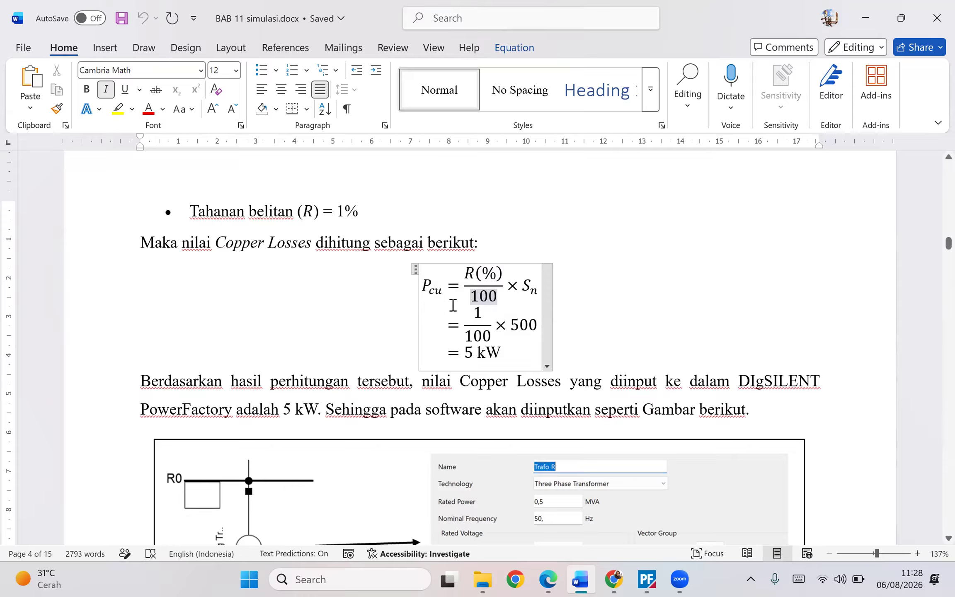
{"action": "mouse_move", "coordinate": [446, 295]}
{"action": "left_mouse_down"}
{"action": "mouse_move", "coordinate": [424, 281]}
{"action": "mouse_move", "coordinate": [415, 289]}
{"action": "left_mouse_up"}
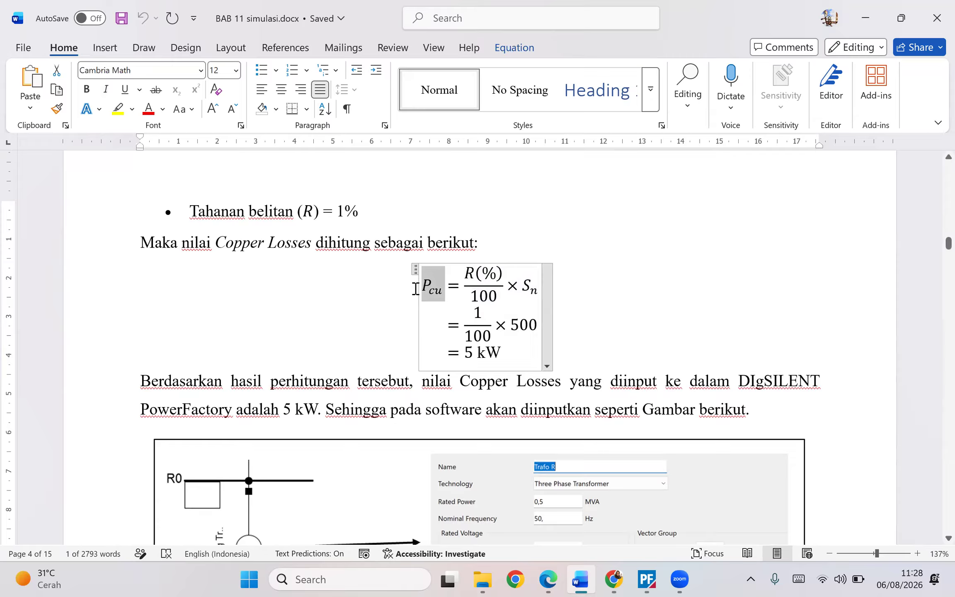
{"action": "left_click", "coordinate": [381, 305]}
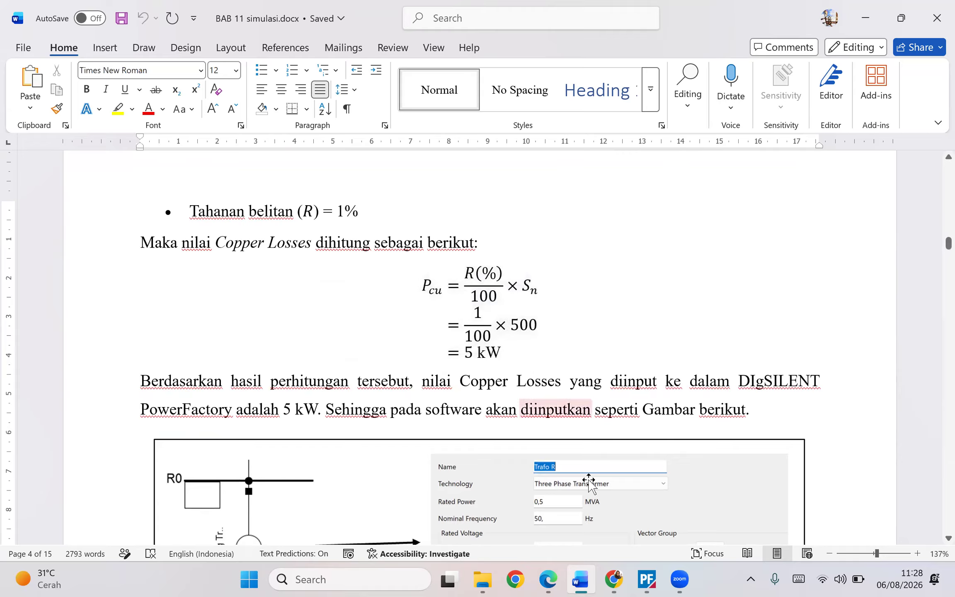
{"action": "left_click_drag", "start_coordinate": [502, 351], "coordinate": [466, 356]}
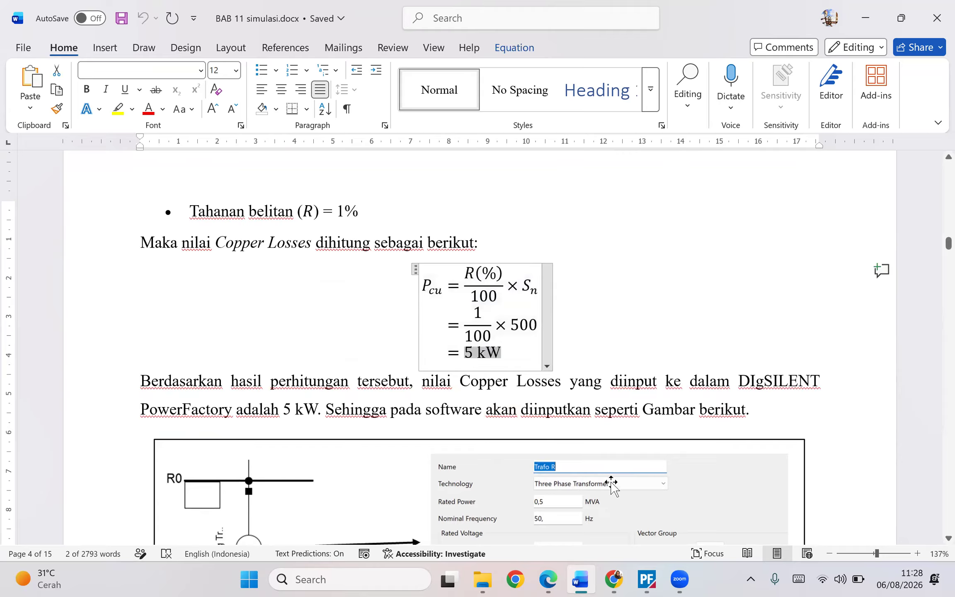
- Reopen the transformer type and set its copper losses to 5 kW
{"action": "left_click", "coordinate": [650, 579]}
{"action": "double_click", "coordinate": [383, 301]}
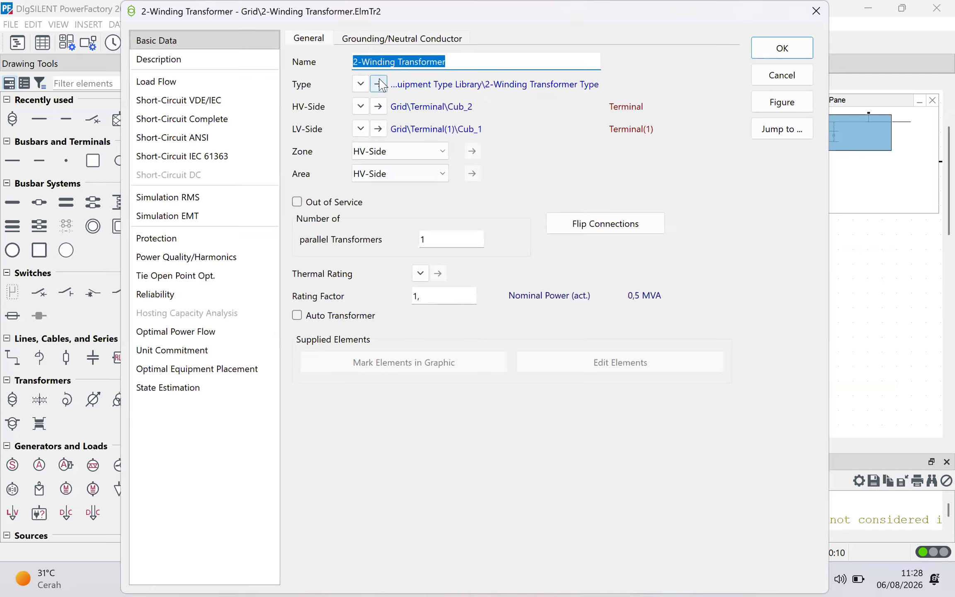
{"action": "left_click", "coordinate": [378, 84]}
{"action": "left_click_drag", "start_coordinate": [413, 325], "coordinate": [389, 325]}
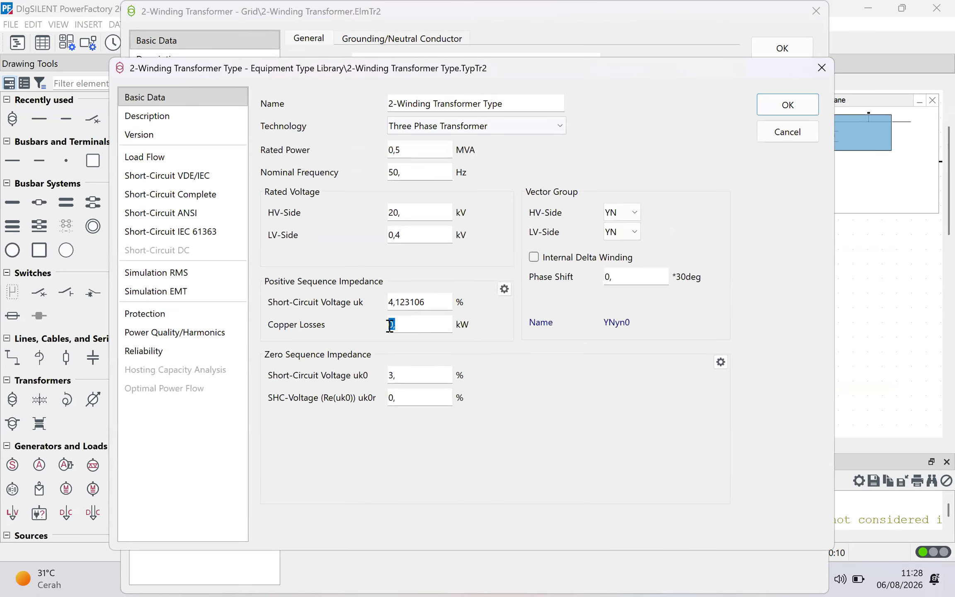
{"action": "type", "text": "5"}
- Inspect the zero sequence impedance fields and the Load Flow General and Tap Changer settings of the transformer type
{"action": "left_click_drag", "start_coordinate": [409, 373], "coordinate": [358, 366]}
{"action": "left_click", "coordinate": [292, 358]}
{"action": "left_click_drag", "start_coordinate": [404, 400], "coordinate": [387, 399]}
{"action": "left_click", "coordinate": [368, 347]}
{"action": "left_click_drag", "start_coordinate": [404, 375], "coordinate": [377, 368]}
{"action": "left_click", "coordinate": [221, 164]}
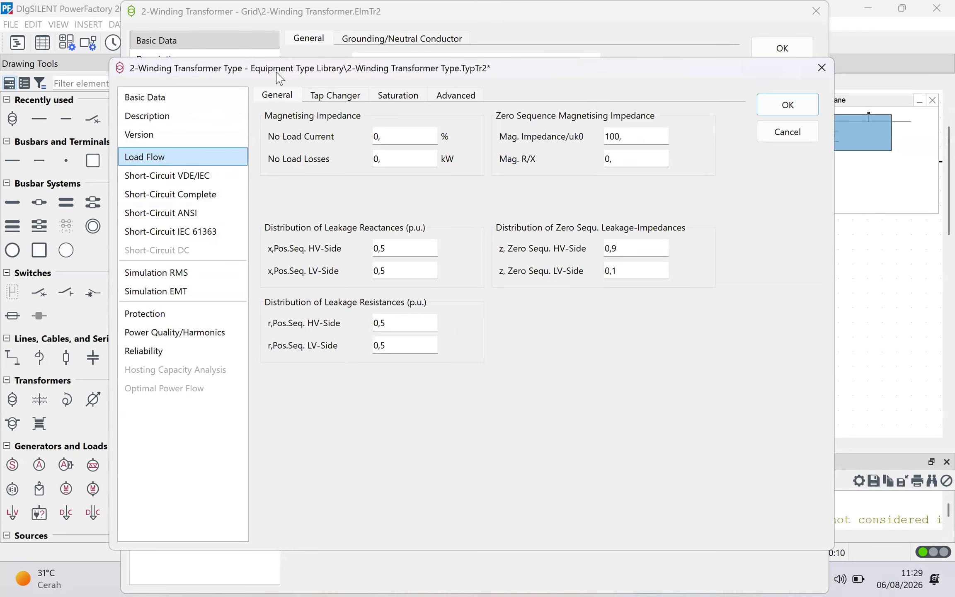
{"action": "left_click_drag", "start_coordinate": [280, 77], "coordinate": [247, 118]}
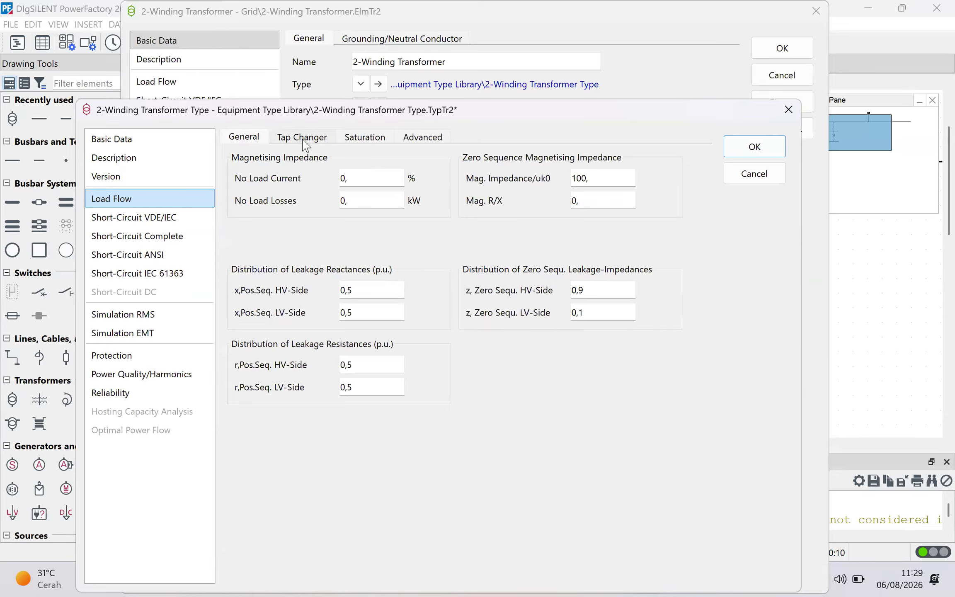
{"action": "left_click", "coordinate": [303, 137]}
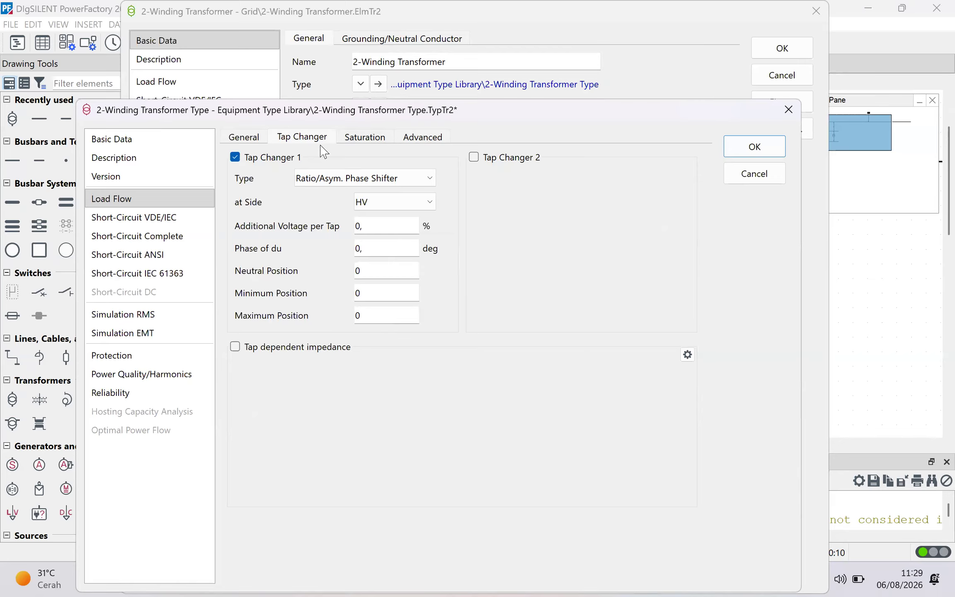
{"action": "left_click", "coordinate": [252, 138]}
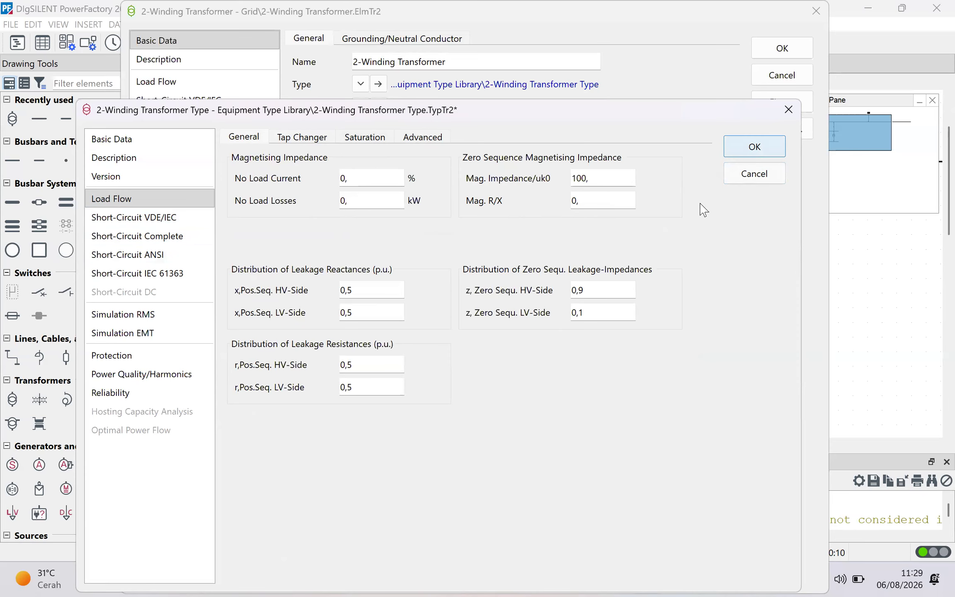
{"action": "left_click", "coordinate": [313, 141]}
{"action": "left_click", "coordinate": [251, 139]}
{"action": "left_click", "coordinate": [304, 137]}
{"action": "left_click", "coordinate": [243, 139]}
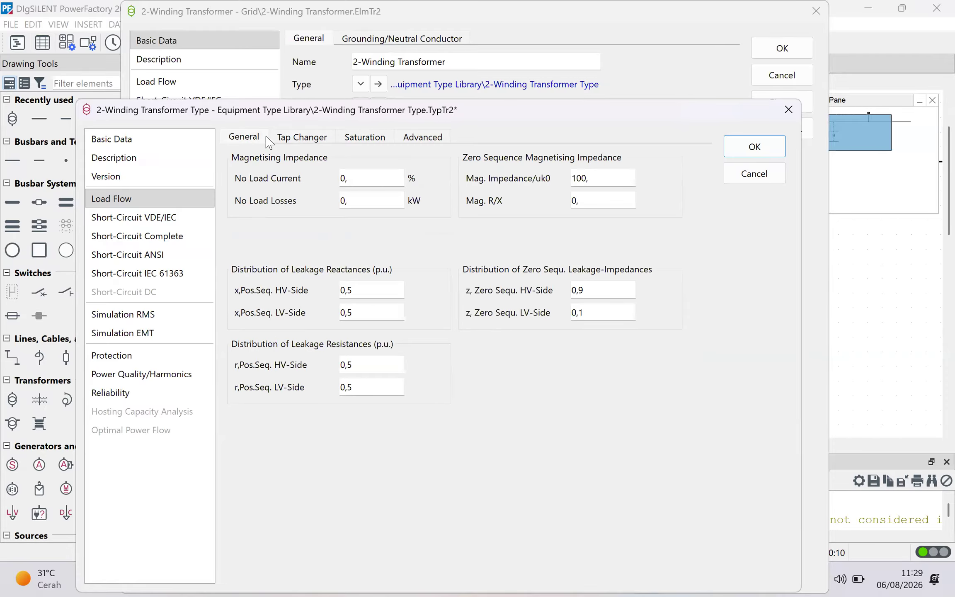
- Confirm the transformer type settings and close the transformer dialog
{"action": "left_click", "coordinate": [745, 145]}
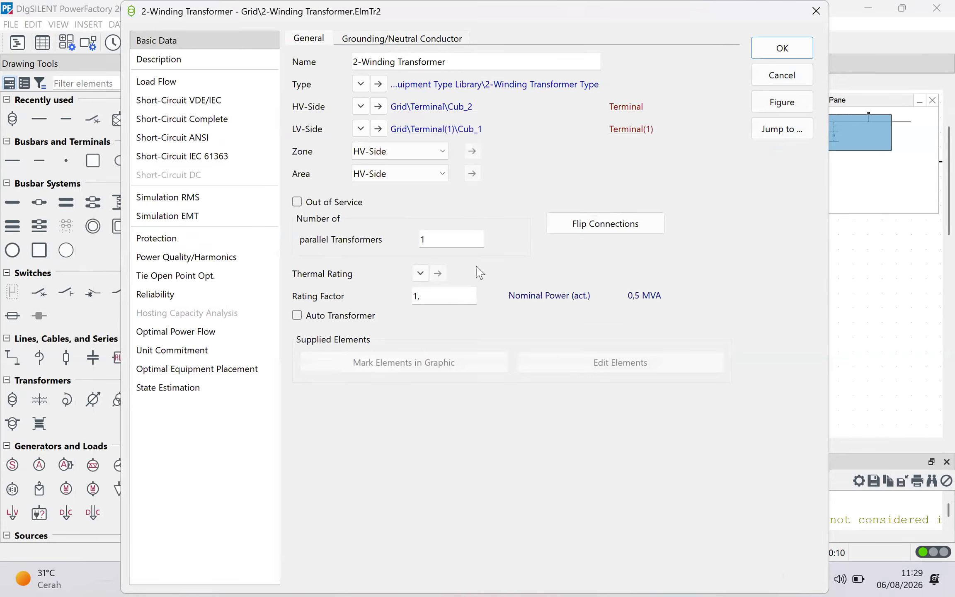
{"action": "left_click", "coordinate": [756, 51]}
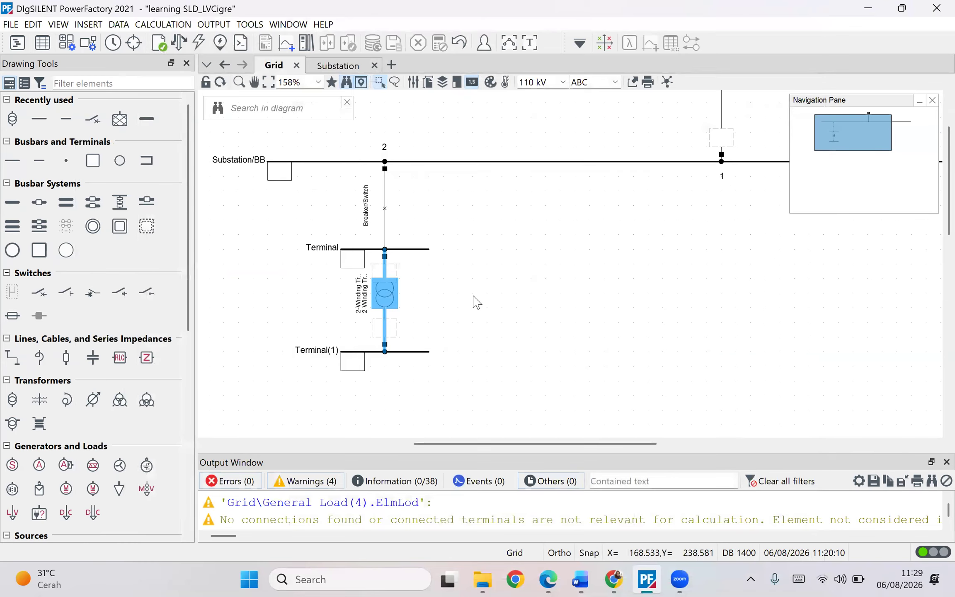
{"action": "double_click", "coordinate": [379, 293]}
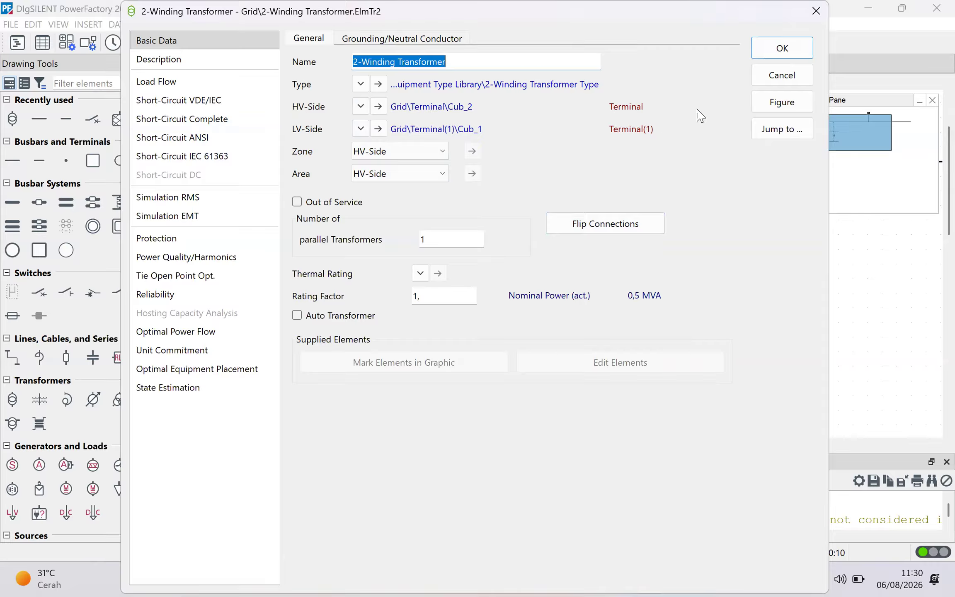
{"action": "left_click", "coordinate": [781, 48]}
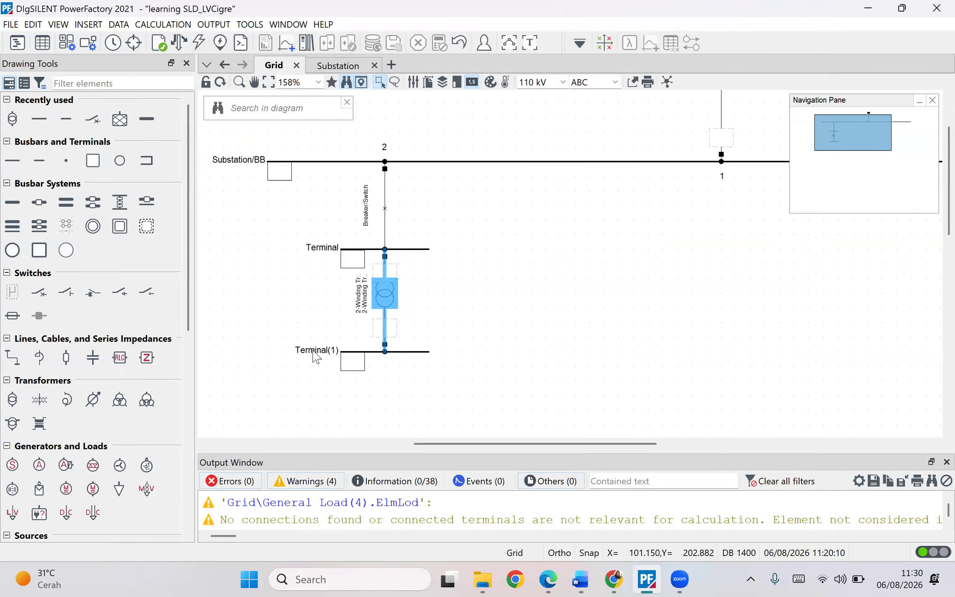
- Try flipping the transformer's HV and LV connections, then flip them back and close the dialog
{"action": "double_click", "coordinate": [384, 293]}
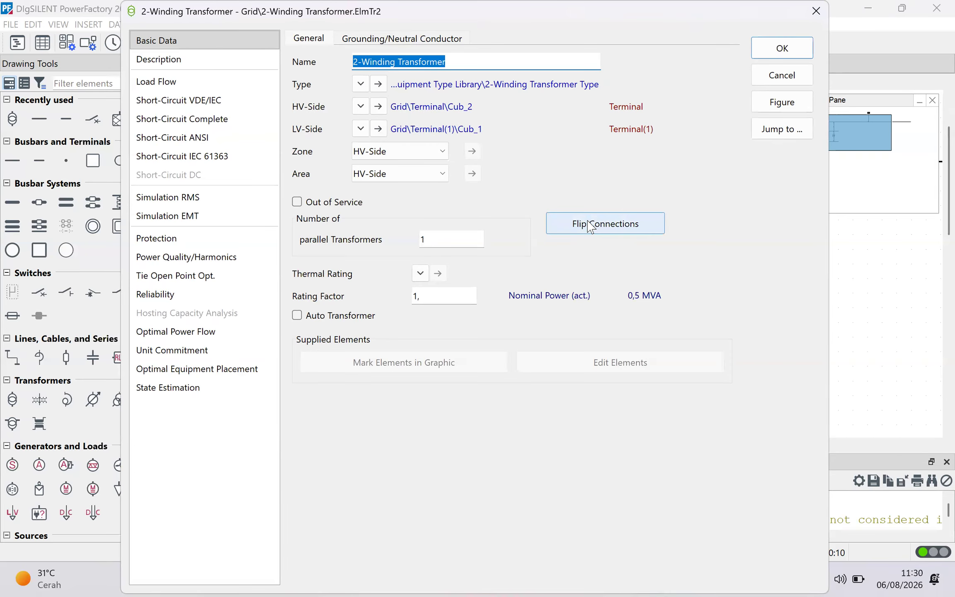
{"action": "left_click", "coordinate": [587, 223]}
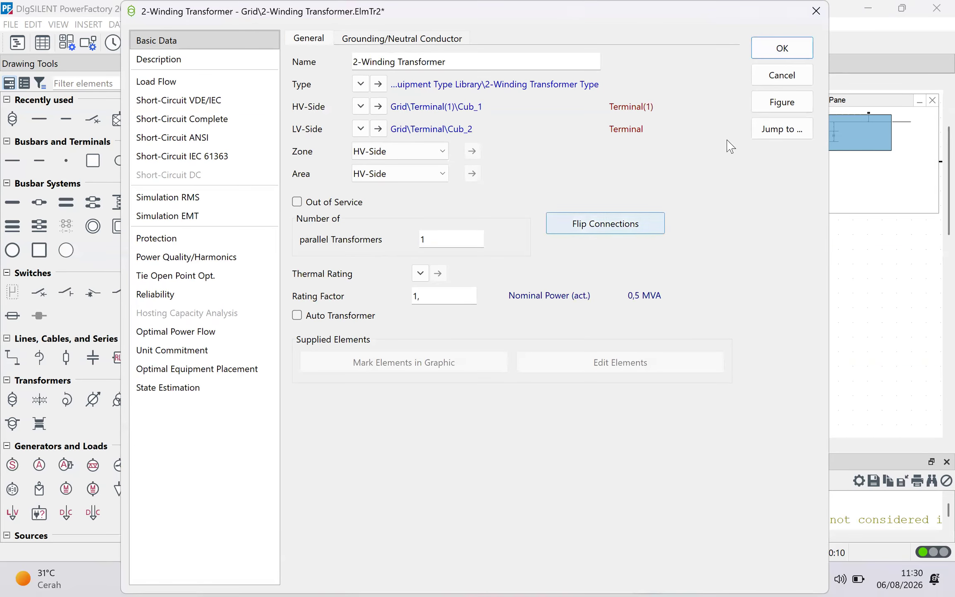
{"action": "left_click", "coordinate": [782, 48]}
{"action": "left_click", "coordinate": [513, 363]}
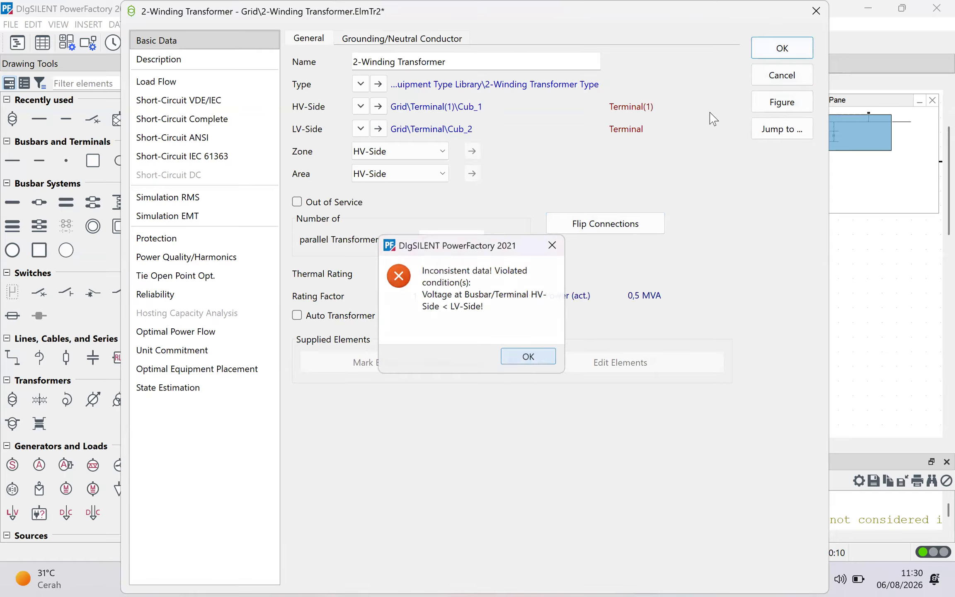
{"action": "left_click", "coordinate": [782, 48]}
{"action": "key", "text": "Return"}
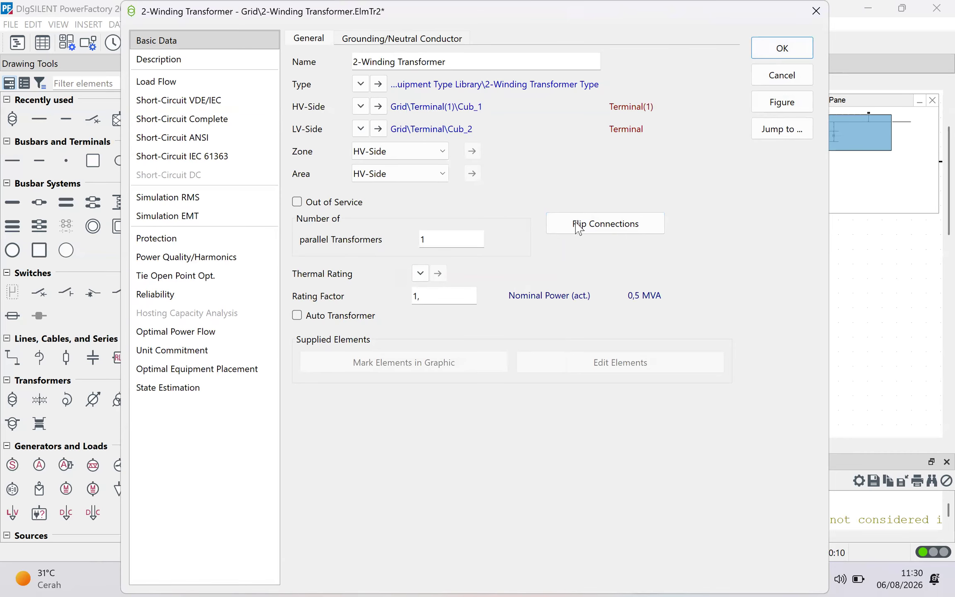
{"action": "left_click", "coordinate": [650, 232]}
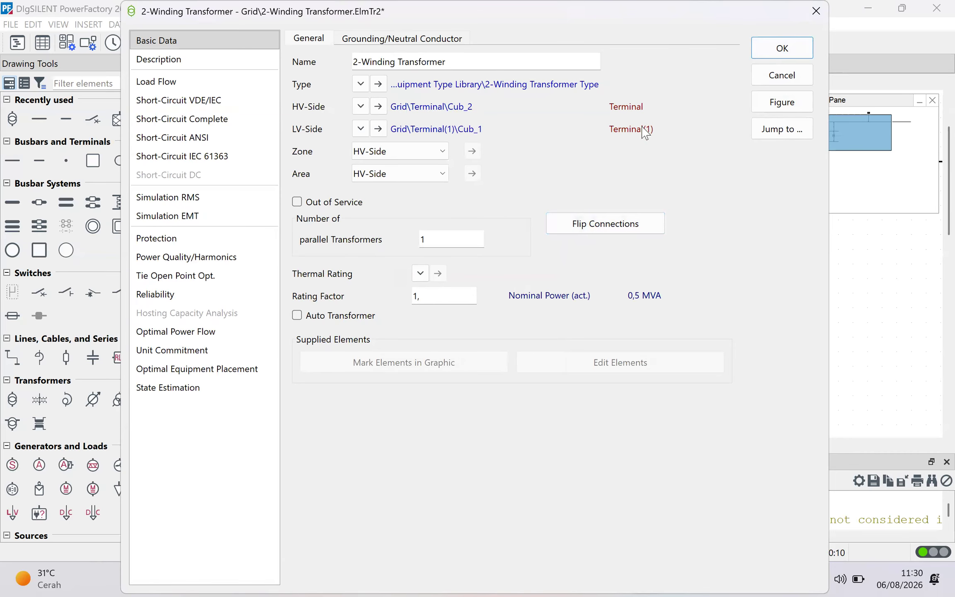
{"action": "left_click", "coordinate": [766, 52]}
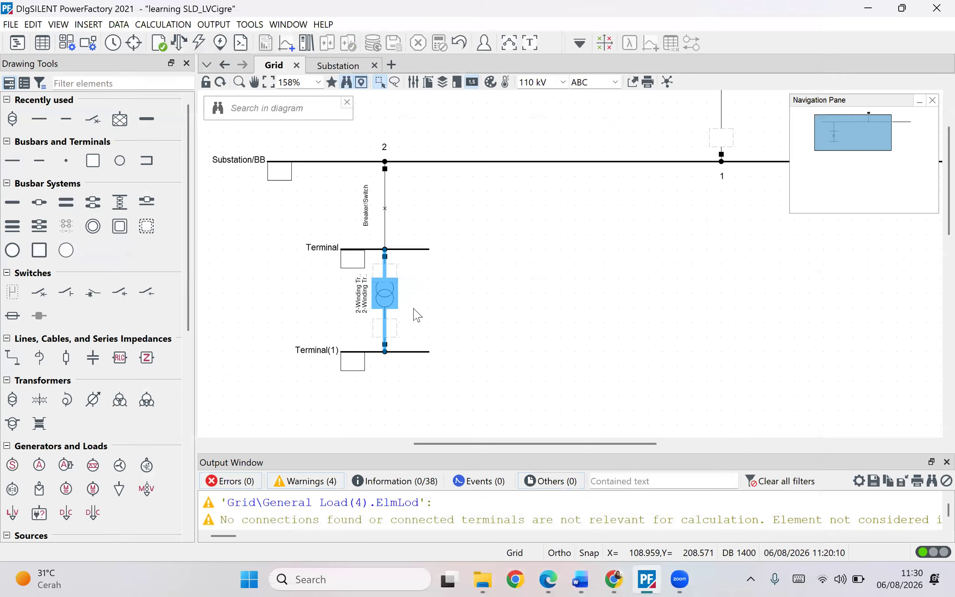
- Open the transformer's type and rename it transformer1
{"action": "double_click", "coordinate": [380, 298]}
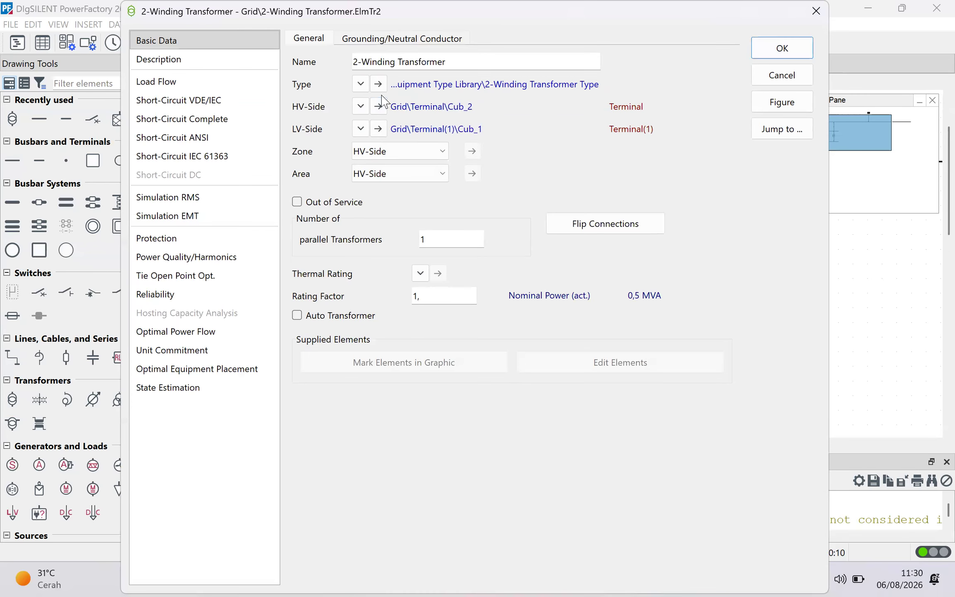
{"action": "left_click", "coordinate": [377, 84]}
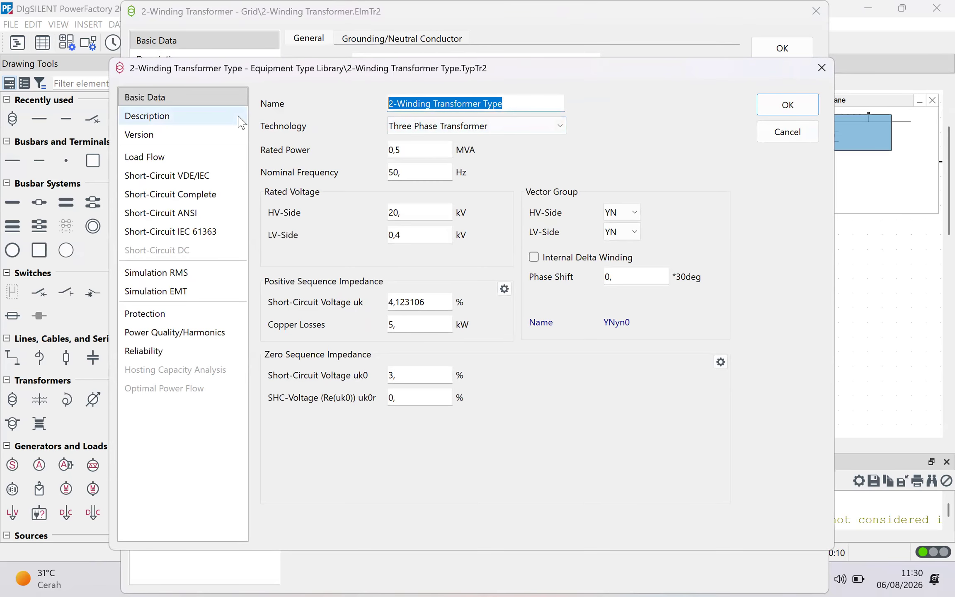
{"action": "type", "text": "transfor"}
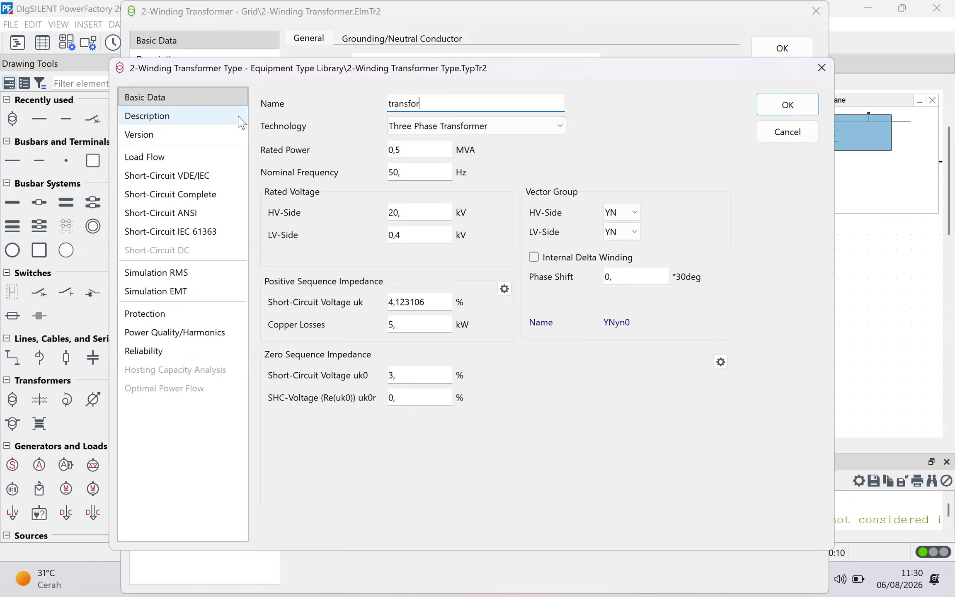
{"action": "type", "text": "mer1"}
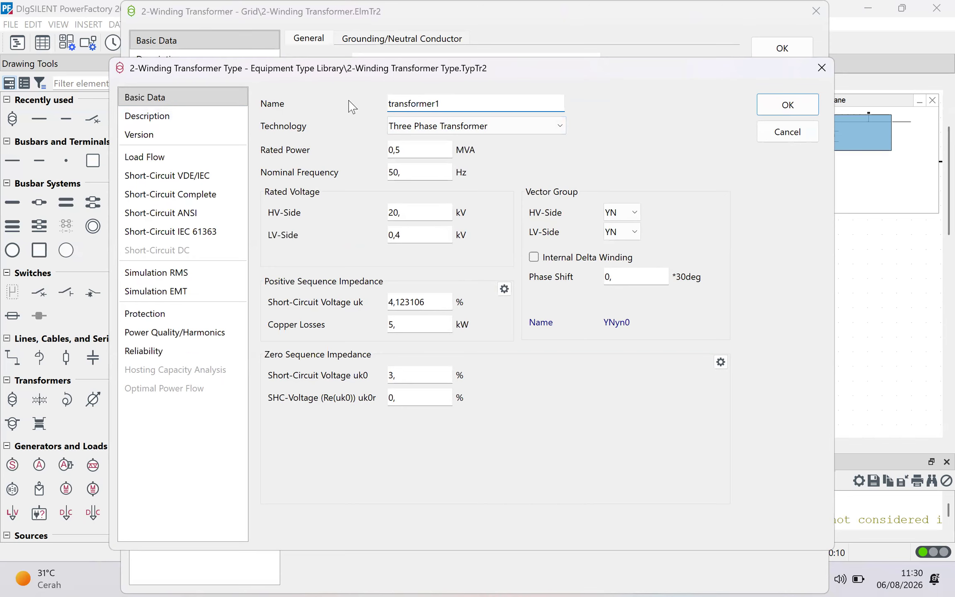
{"action": "left_click", "coordinate": [788, 105]}
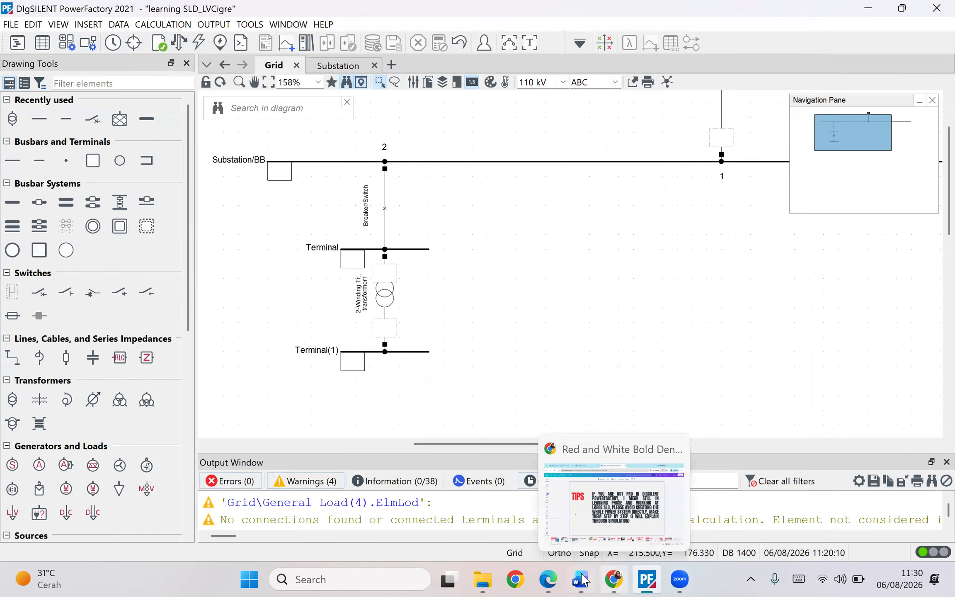
- Review the CIGRE network diagram in the Word document
{"action": "left_click", "coordinate": [580, 579]}
{"action": "scroll", "coordinate": [576, 339], "scroll_direction": "up", "scroll_amount": 10}
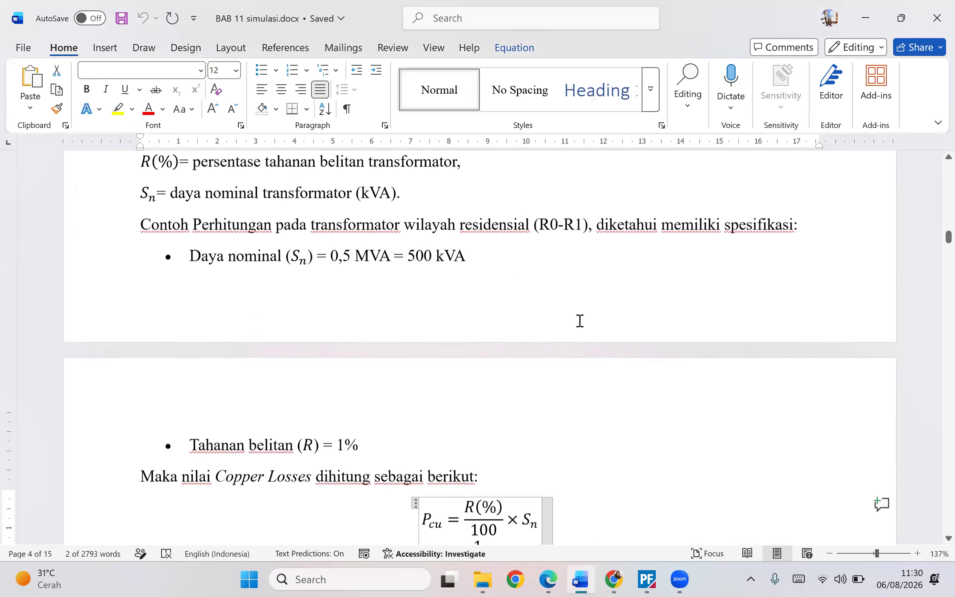
{"action": "scroll", "coordinate": [578, 330], "scroll_direction": "up", "scroll_amount": 20}
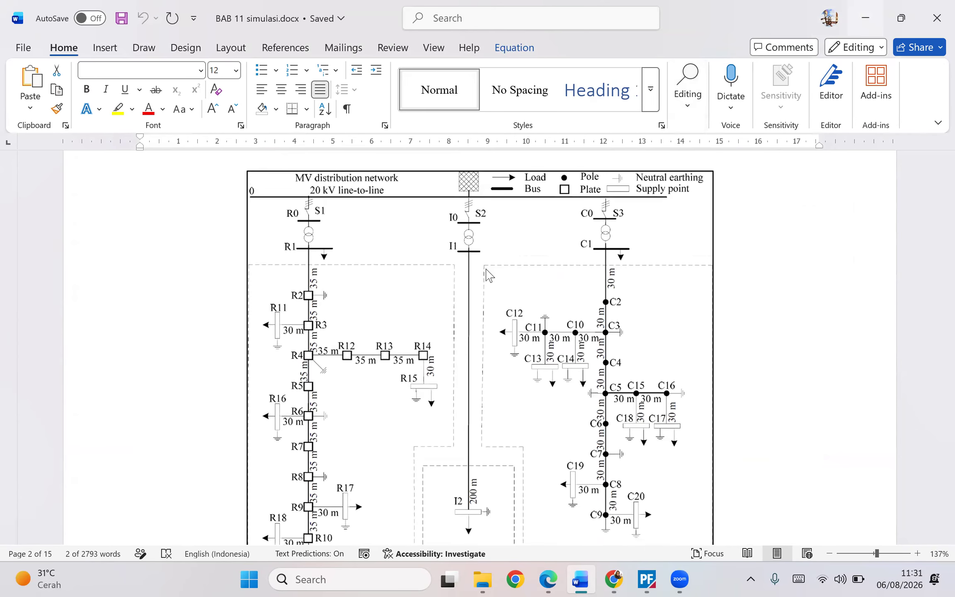
{"action": "key", "text": "alt+Tab"}
- Place a new terminal below Terminal(1) in the single line diagram
{"action": "scroll", "coordinate": [414, 392], "scroll_direction": "down", "scroll_amount": 1}
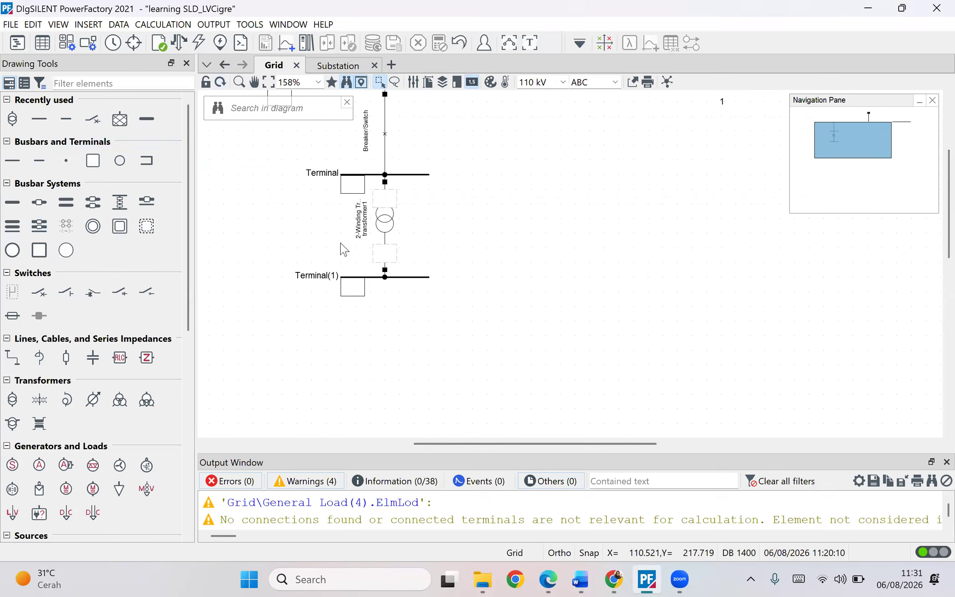
{"action": "left_click", "coordinate": [373, 277]}
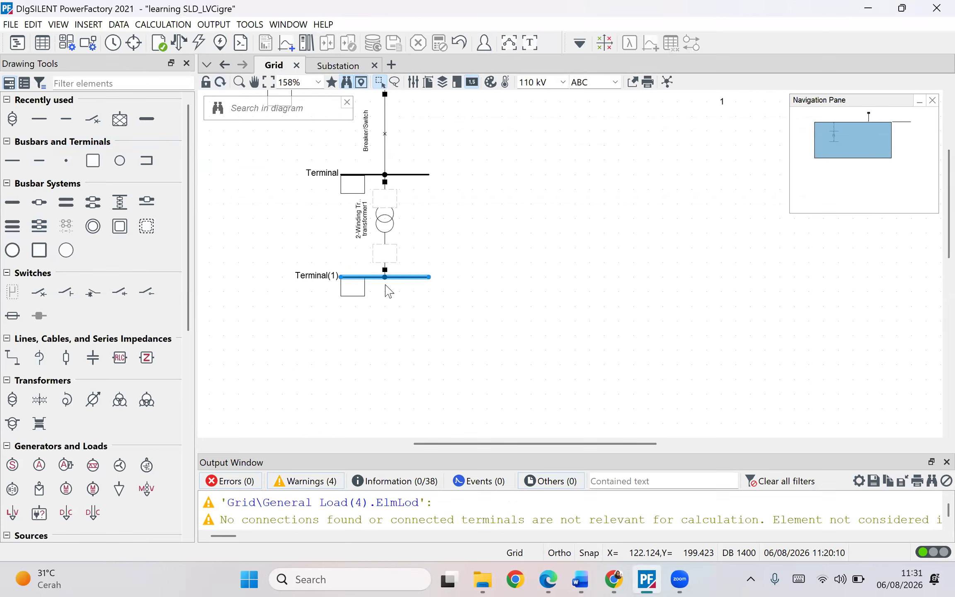
{"action": "left_click", "coordinate": [371, 364]}
{"action": "mouse_move", "coordinate": [397, 362]}
{"action": "left_mouse_down"}
{"action": "mouse_move", "coordinate": [381, 355]}
{"action": "mouse_move", "coordinate": [386, 365]}
{"action": "mouse_move", "coordinate": [410, 365]}
{"action": "left_mouse_up"}
{"action": "left_click", "coordinate": [447, 353]}
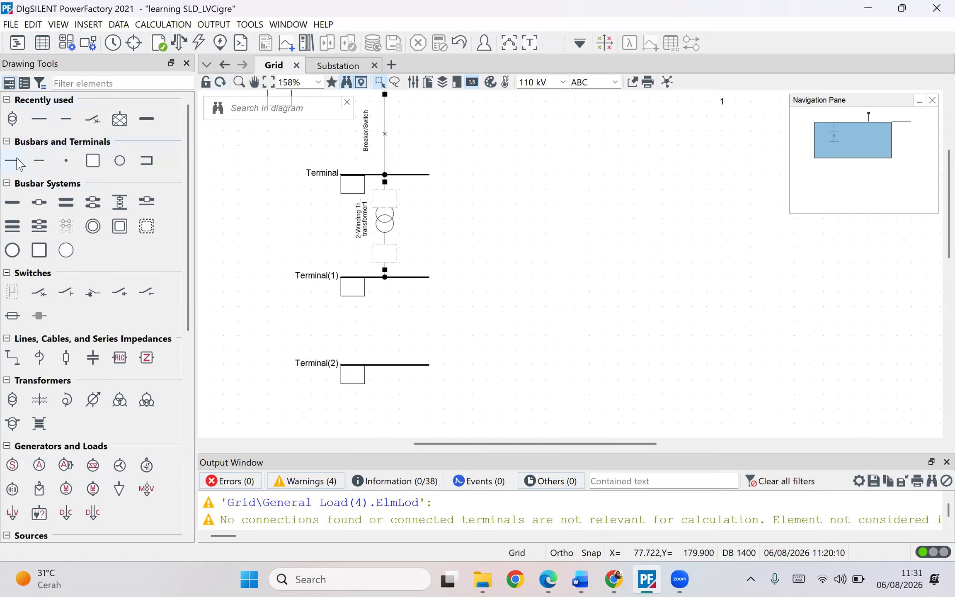
- Draw a line connecting Terminal(1) to the new Terminal(2)
{"action": "left_click", "coordinate": [13, 364]}
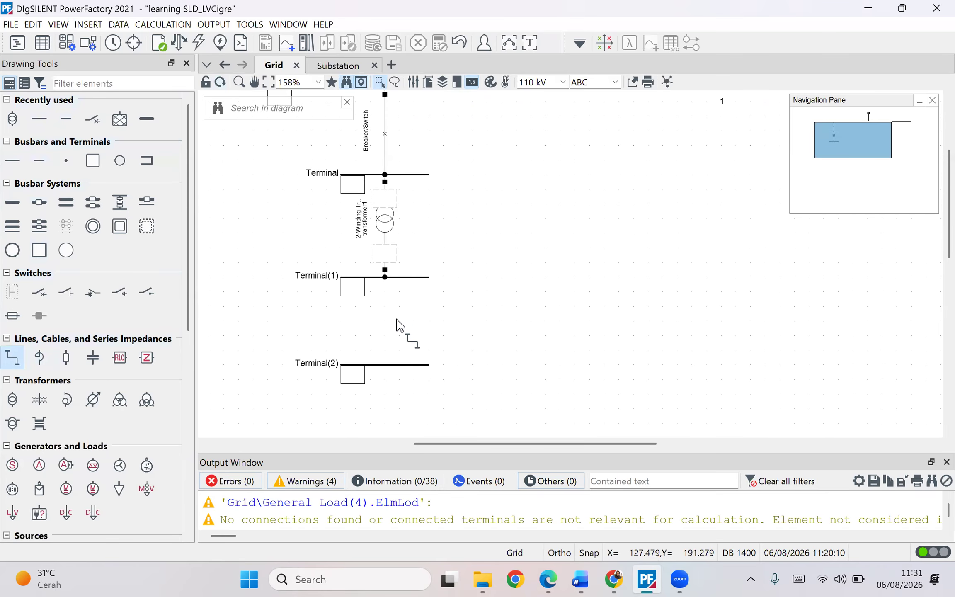
{"action": "left_click", "coordinate": [385, 277]}
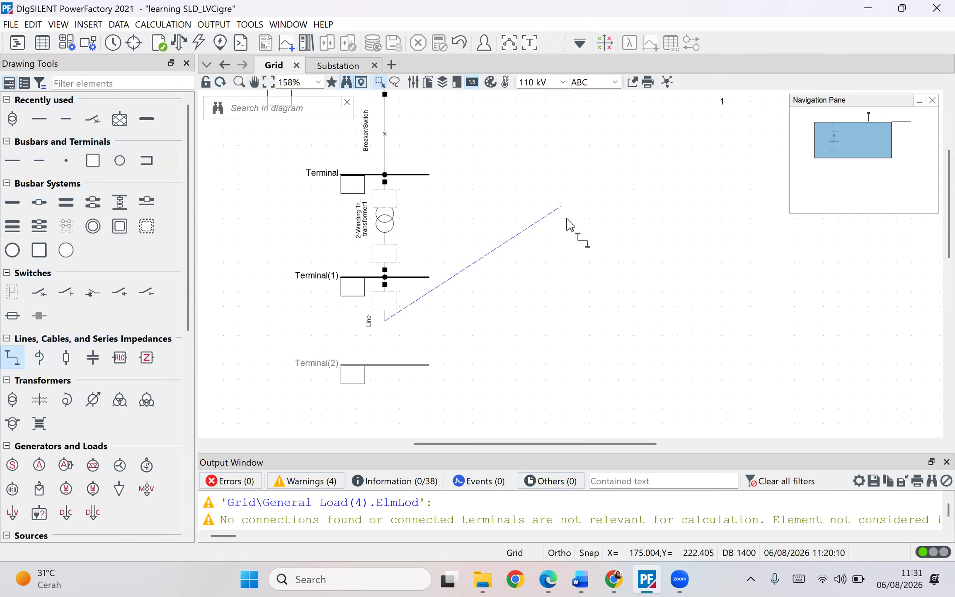
{"action": "left_click", "coordinate": [392, 365]}
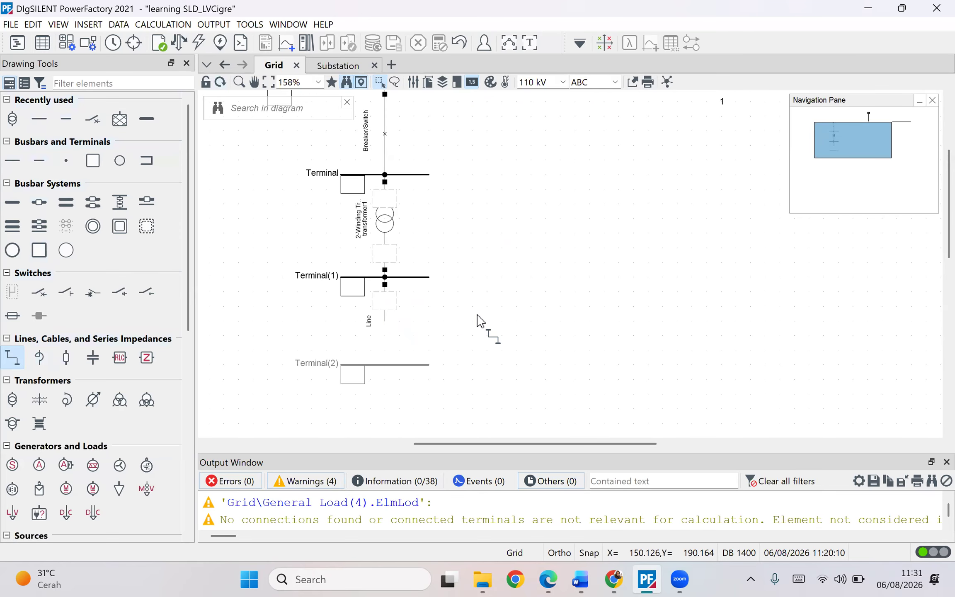
{"action": "left_click", "coordinate": [742, 196]}
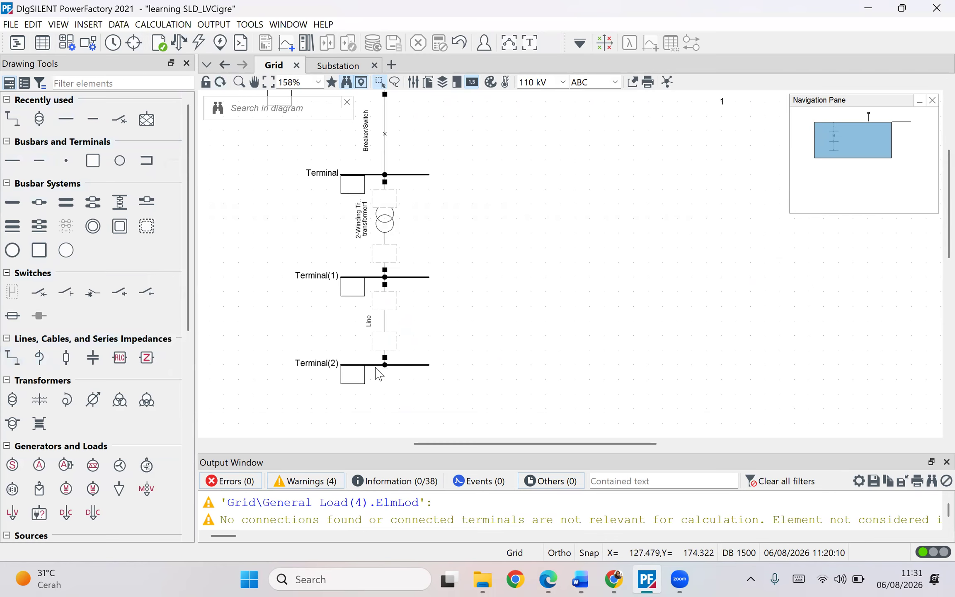
- Check the nominal line-line voltage of Terminal(2)
{"action": "double_click", "coordinate": [379, 365]}
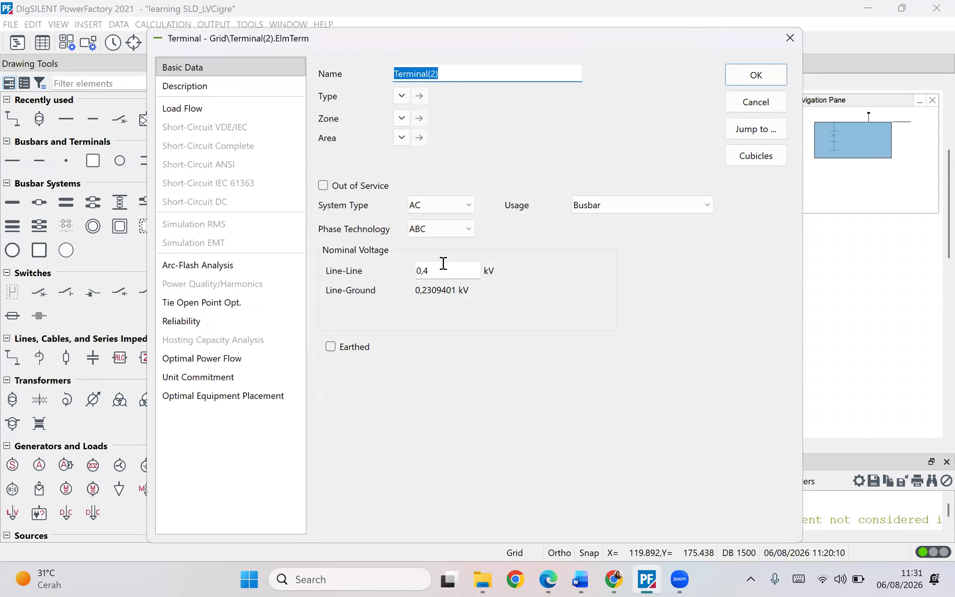
{"action": "left_click_drag", "start_coordinate": [435, 270], "coordinate": [394, 276]}
{"action": "left_click", "coordinate": [752, 76]}
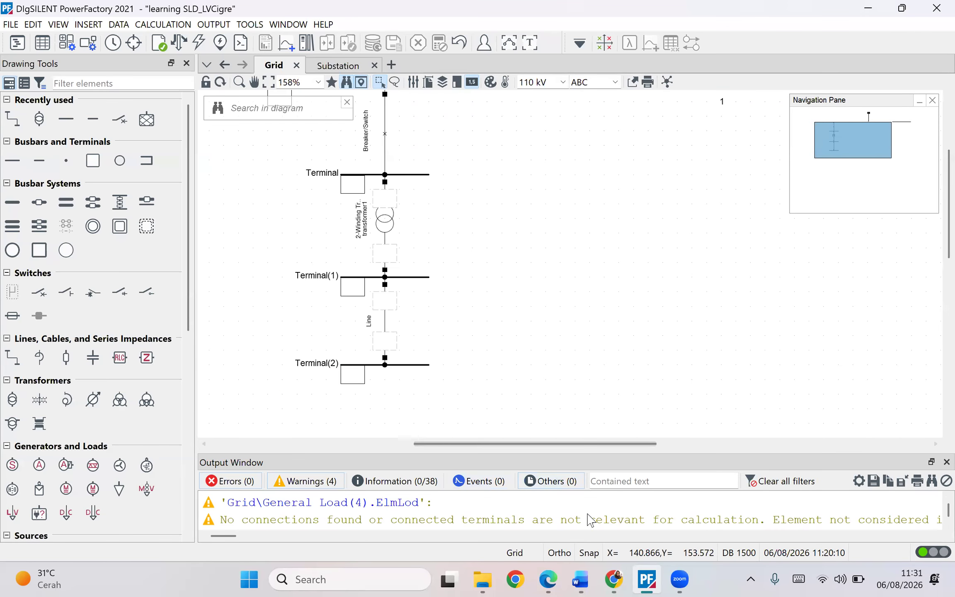
- Examine the Line R3-R4 length, r and x values in the line specification table of the Word document
{"action": "left_click", "coordinate": [580, 579]}
{"action": "scroll", "coordinate": [460, 315], "scroll_direction": "down", "scroll_amount": 12}
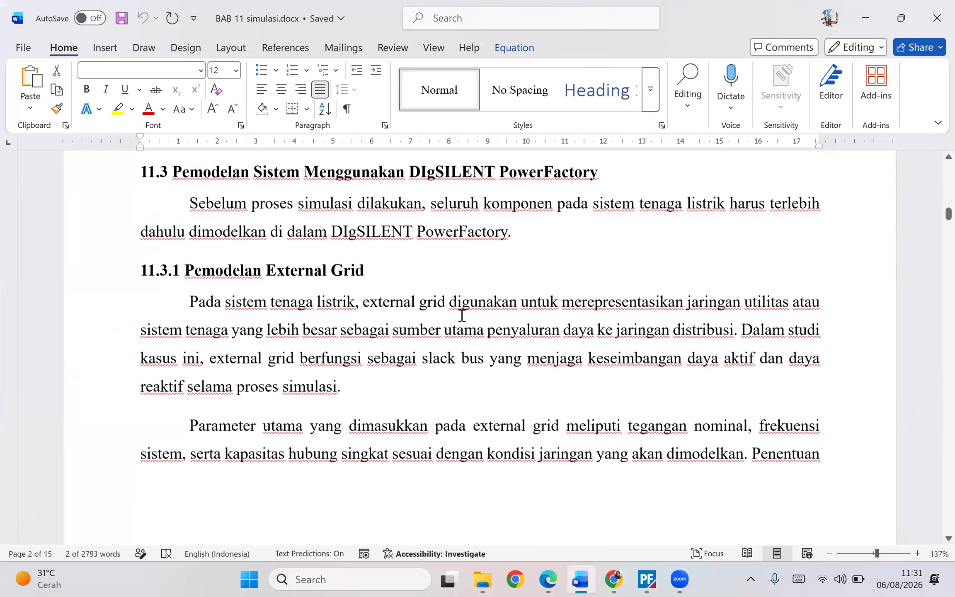
{"action": "scroll", "coordinate": [474, 343], "scroll_direction": "down", "scroll_amount": 20}
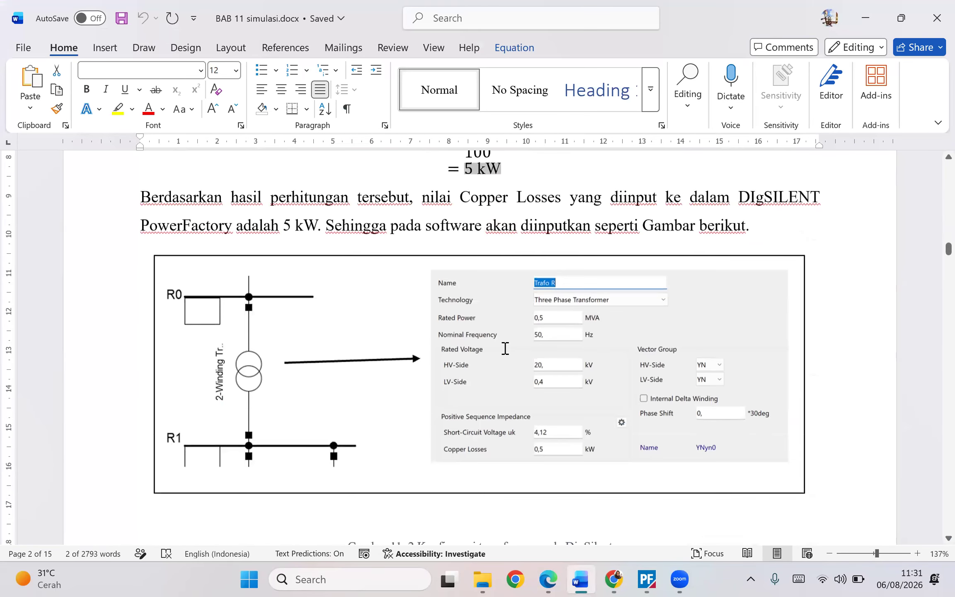
{"action": "scroll", "coordinate": [505, 366], "scroll_direction": "down", "scroll_amount": 8}
{"action": "scroll", "coordinate": [405, 368], "scroll_direction": "up", "scroll_amount": 5}
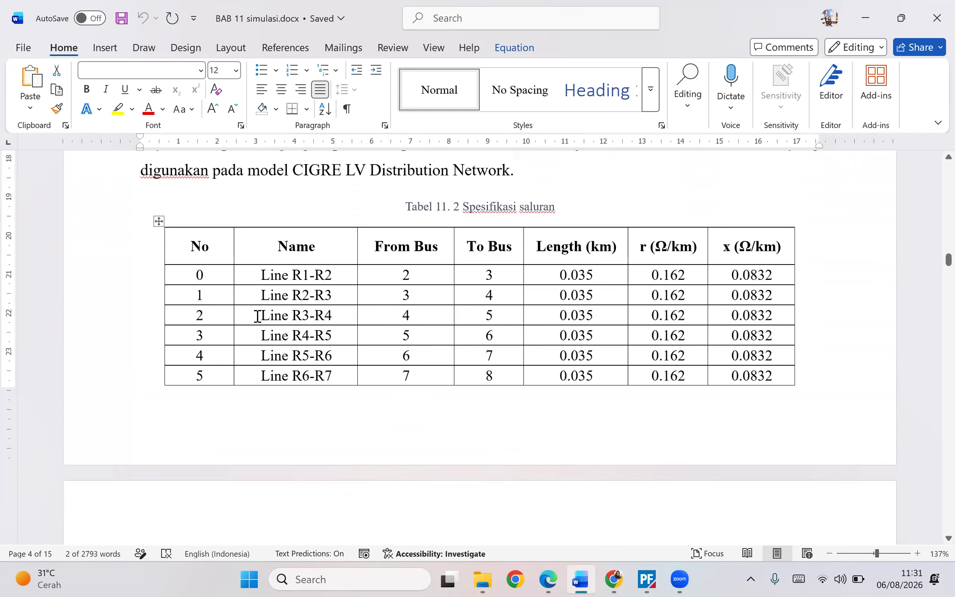
{"action": "left_click_drag", "start_coordinate": [257, 316], "coordinate": [800, 316]}
{"action": "left_click", "coordinate": [407, 316]}
{"action": "left_click_drag", "start_coordinate": [407, 316], "coordinate": [558, 314]}
{"action": "left_click", "coordinate": [555, 313]}
{"action": "left_click_drag", "start_coordinate": [624, 313], "coordinate": [540, 318]}
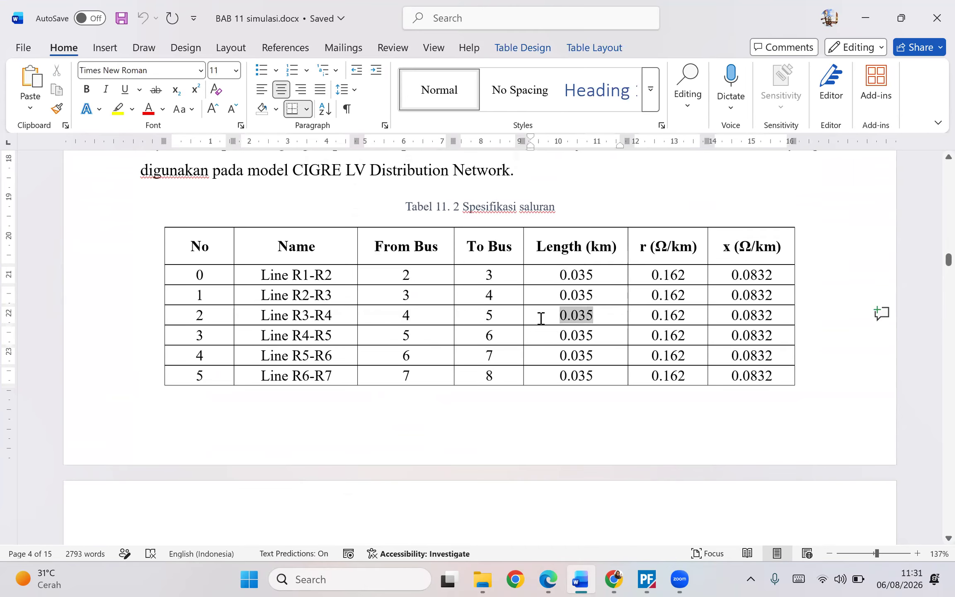
{"action": "left_click", "coordinate": [600, 319]}
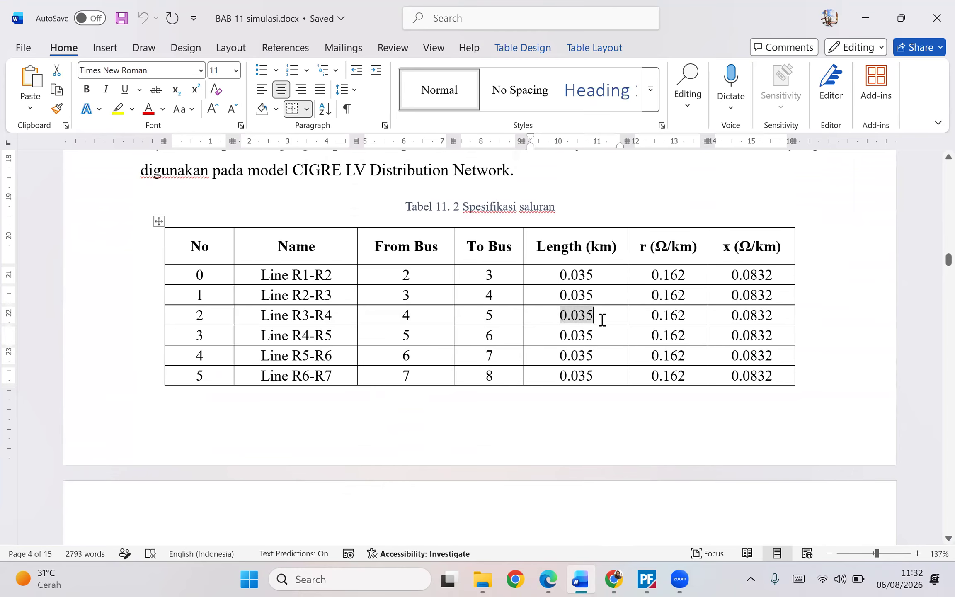
{"action": "double_click", "coordinate": [672, 316]}
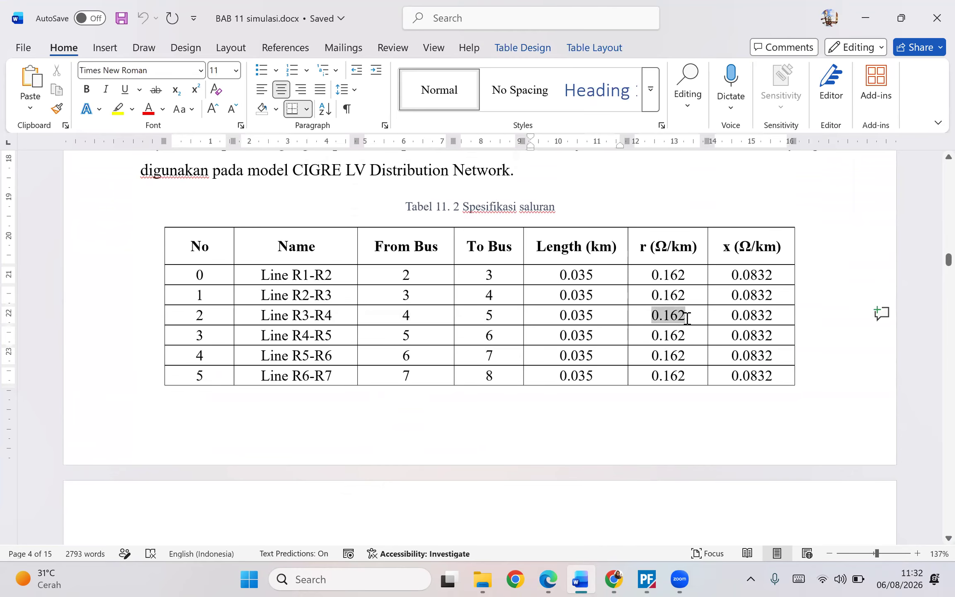
{"action": "left_click", "coordinate": [715, 320]}
{"action": "left_click", "coordinate": [728, 321]}
{"action": "double_click", "coordinate": [748, 318]}
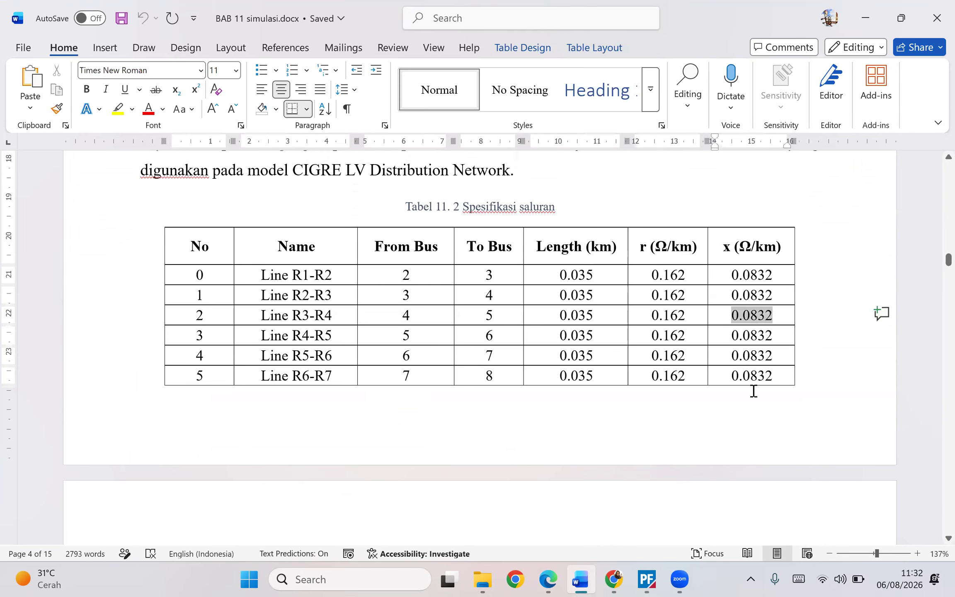
- Open the line's properties between Terminal(1) and Terminal(2) and create a new project line type for it
{"action": "left_click", "coordinate": [647, 579]}
{"action": "left_click", "coordinate": [385, 321]}
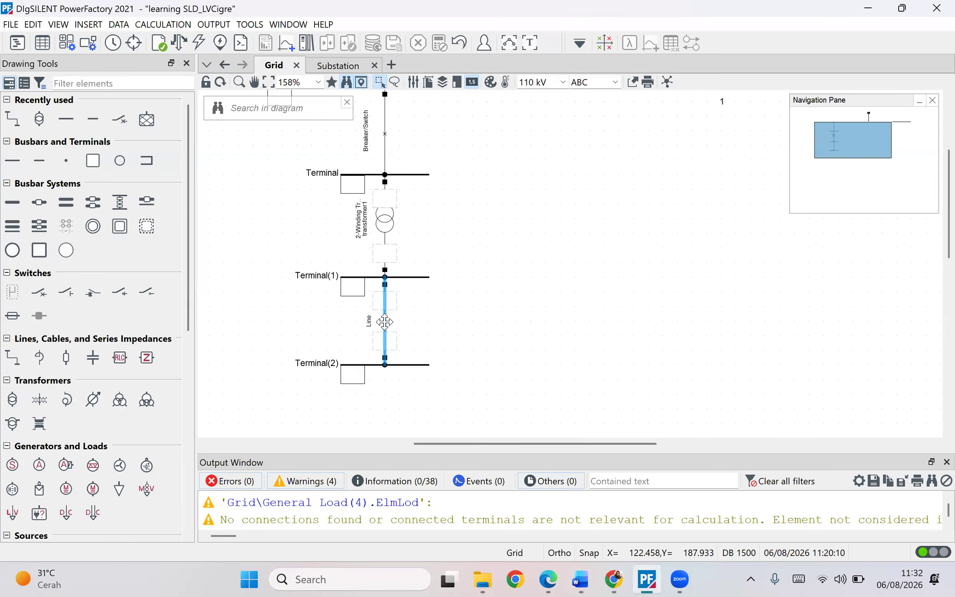
{"action": "double_click", "coordinate": [385, 322]}
{"action": "left_click", "coordinate": [363, 68]}
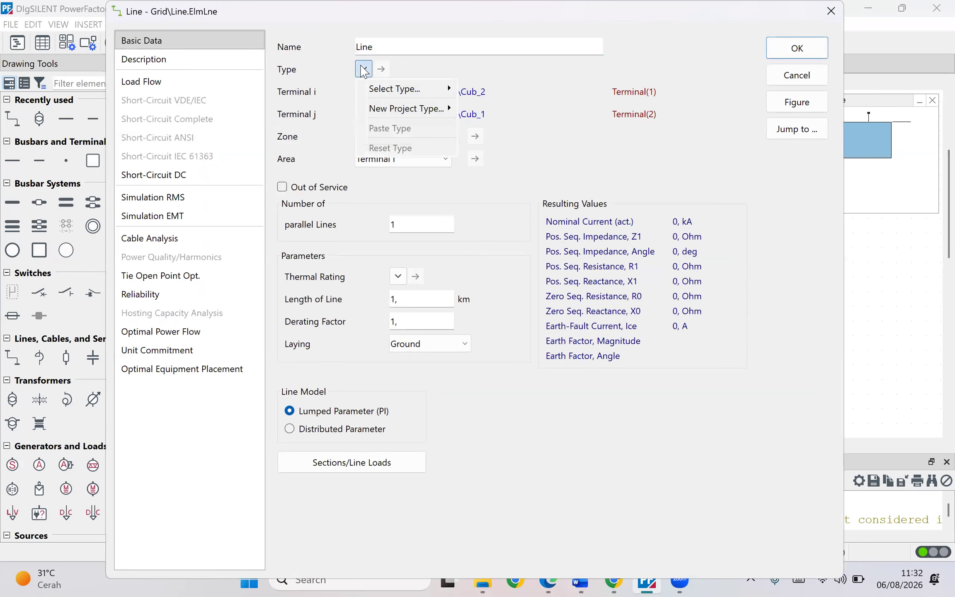
{"action": "mouse_move", "coordinate": [404, 110]}
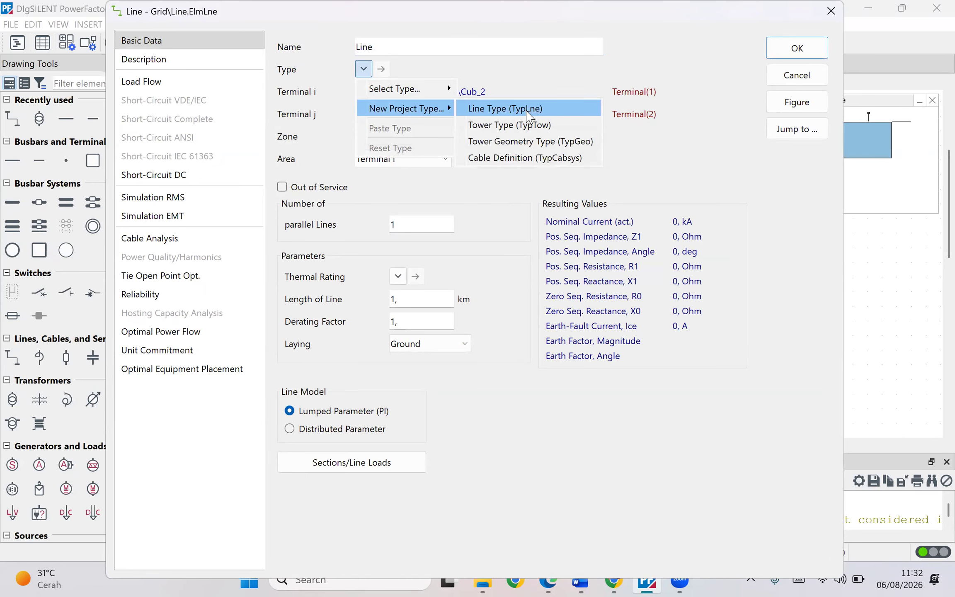
{"action": "left_click", "coordinate": [527, 111]}
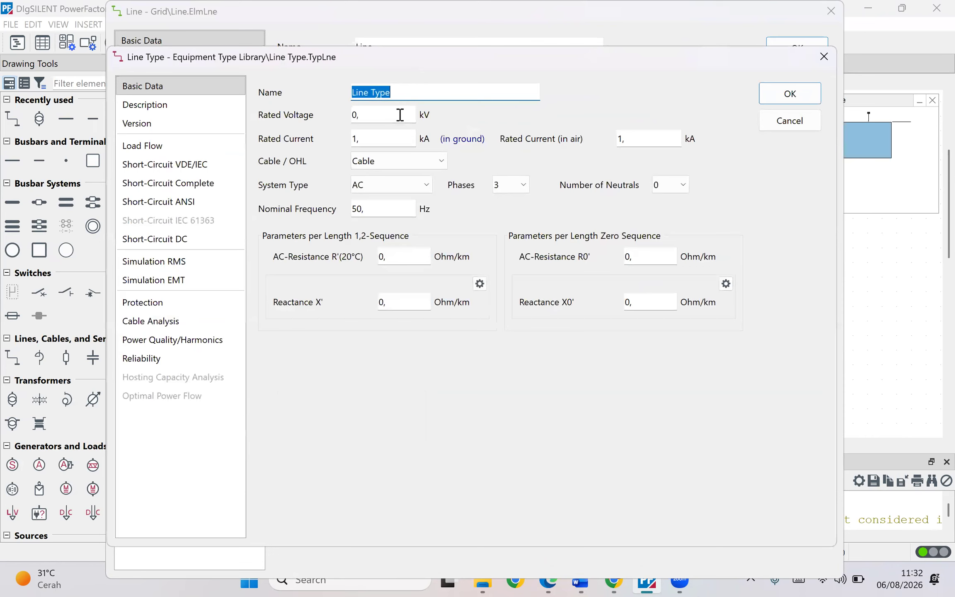
- Set the new line type's rated voltage to 0.4 kV and confirm both the line type and line dialogs
{"action": "key", "text": "Tab"}
{"action": "type", "text": "1"}
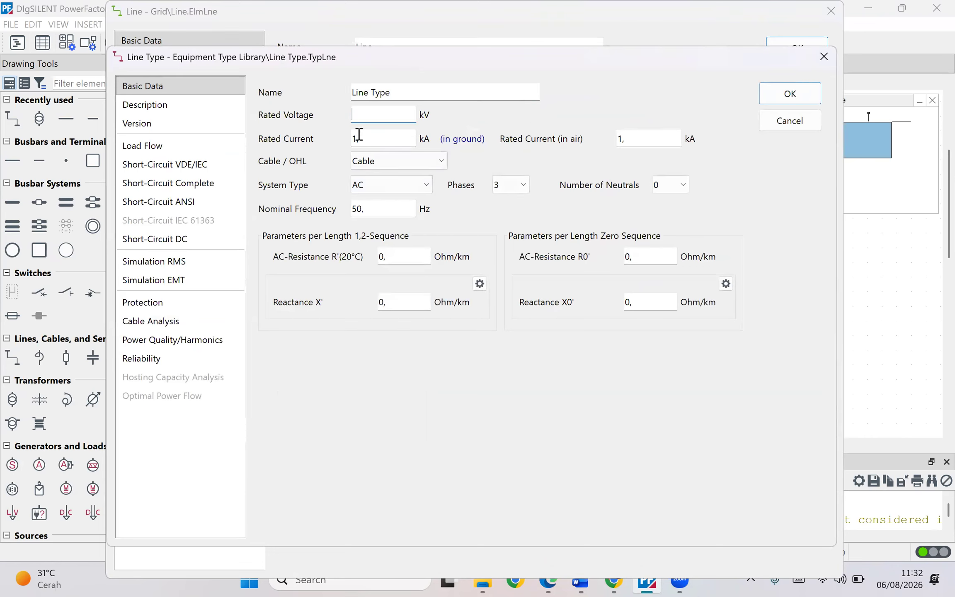
{"action": "left_click", "coordinate": [378, 138]}
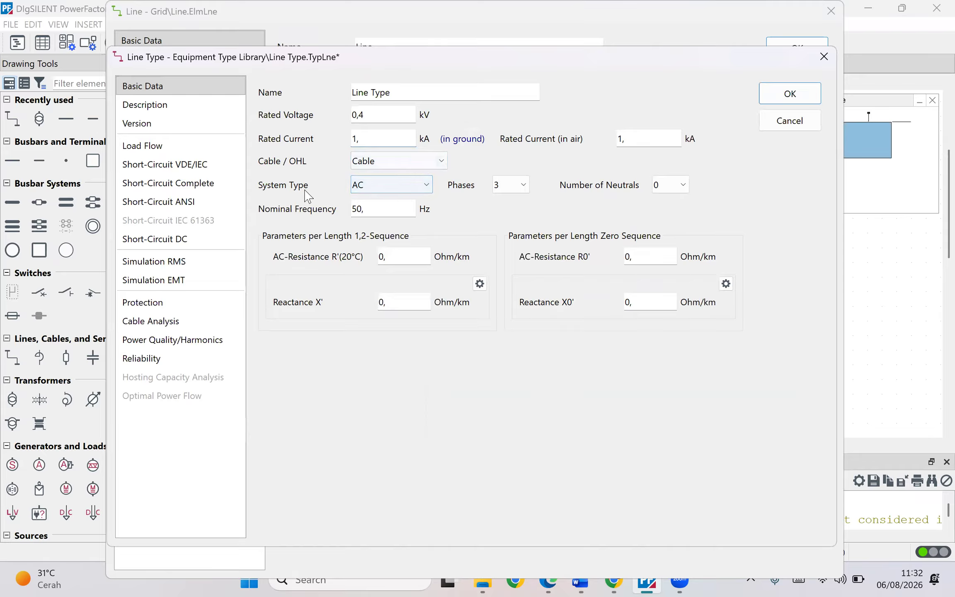
{"action": "left_click", "coordinate": [406, 190]}
{"action": "left_click", "coordinate": [405, 196]}
{"action": "left_click", "coordinate": [392, 259]}
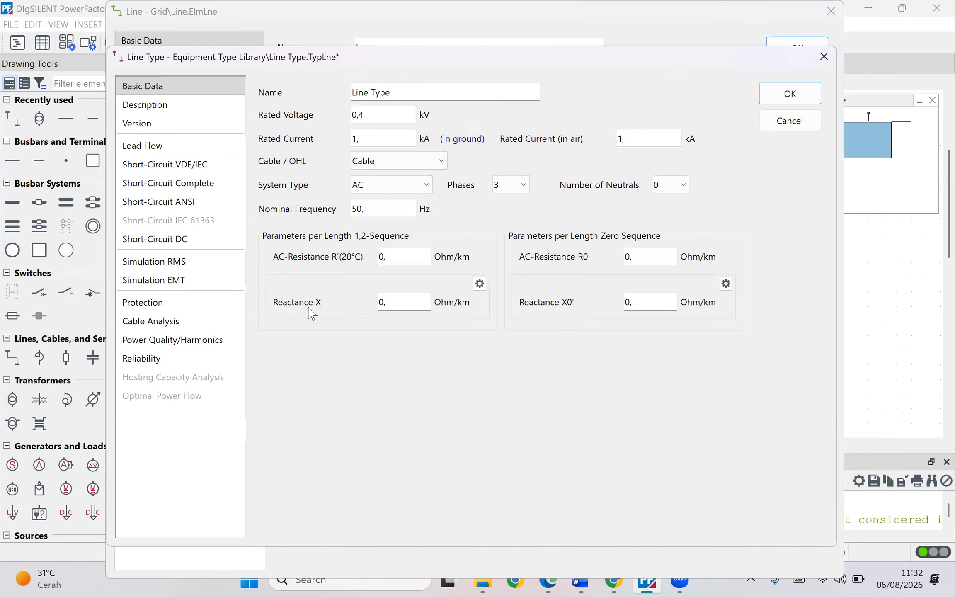
{"action": "left_click", "coordinate": [779, 94]}
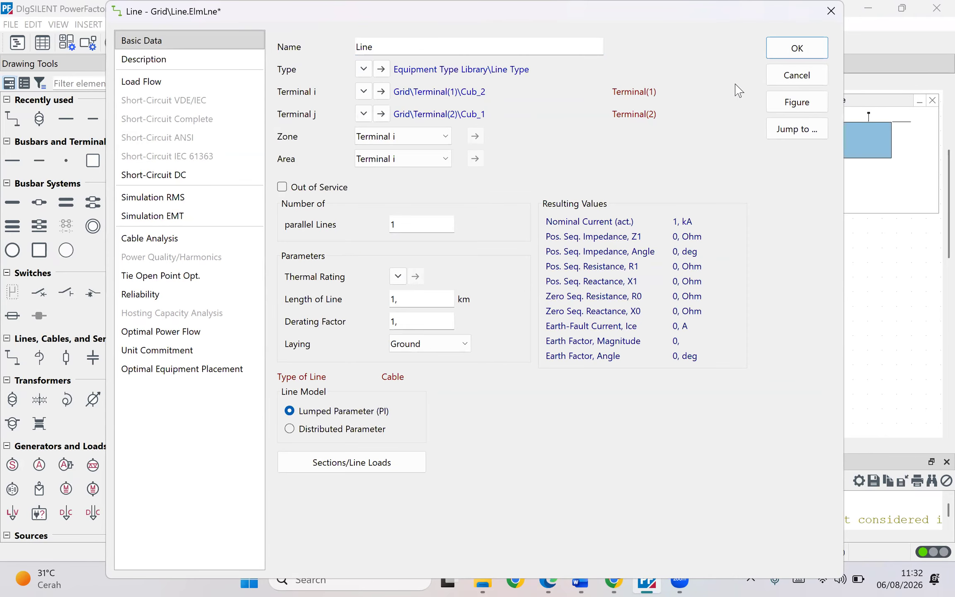
{"action": "left_click", "coordinate": [795, 47]}
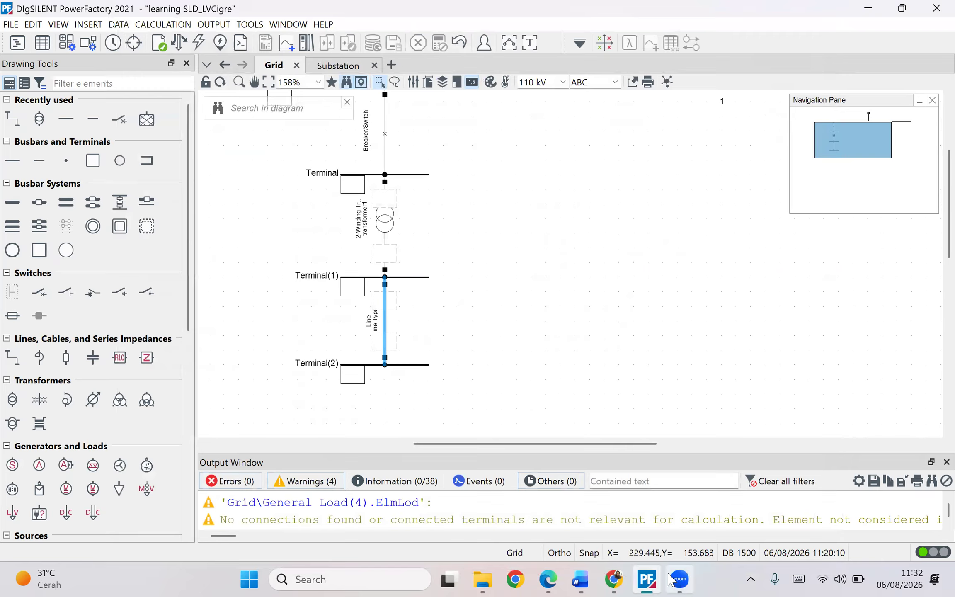
- Copy the r value of Line R3-R4 from the line specification table in the Word document
{"action": "left_click", "coordinate": [582, 579]}
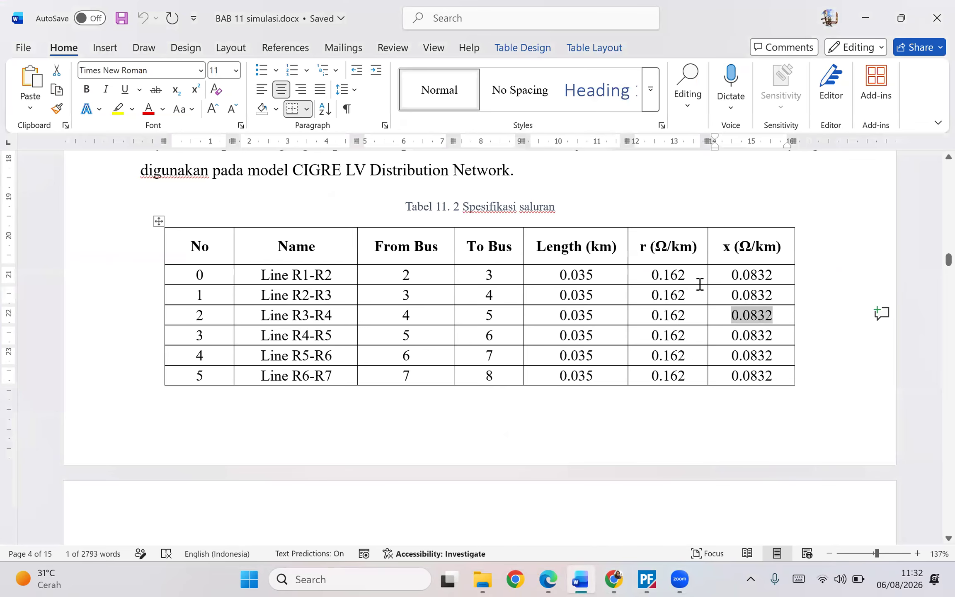
{"action": "scroll", "coordinate": [686, 316], "scroll_direction": "down", "scroll_amount": 5}
{"action": "scroll", "coordinate": [688, 319], "scroll_direction": "up", "scroll_amount": 7}
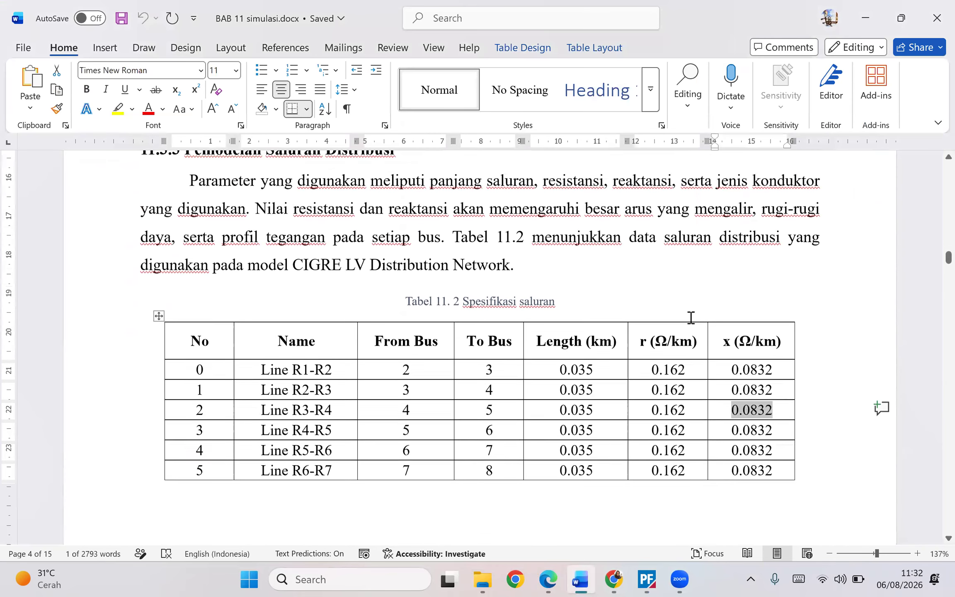
{"action": "left_click_drag", "start_coordinate": [695, 410], "coordinate": [644, 416]}
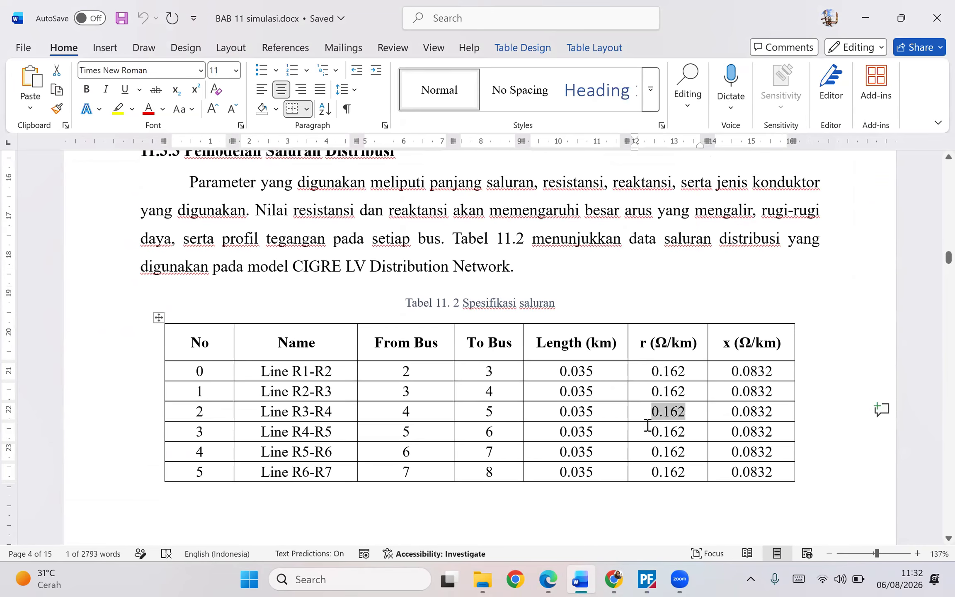
{"action": "type", "text": "c"}
{"action": "key", "text": "ctrl+z"}
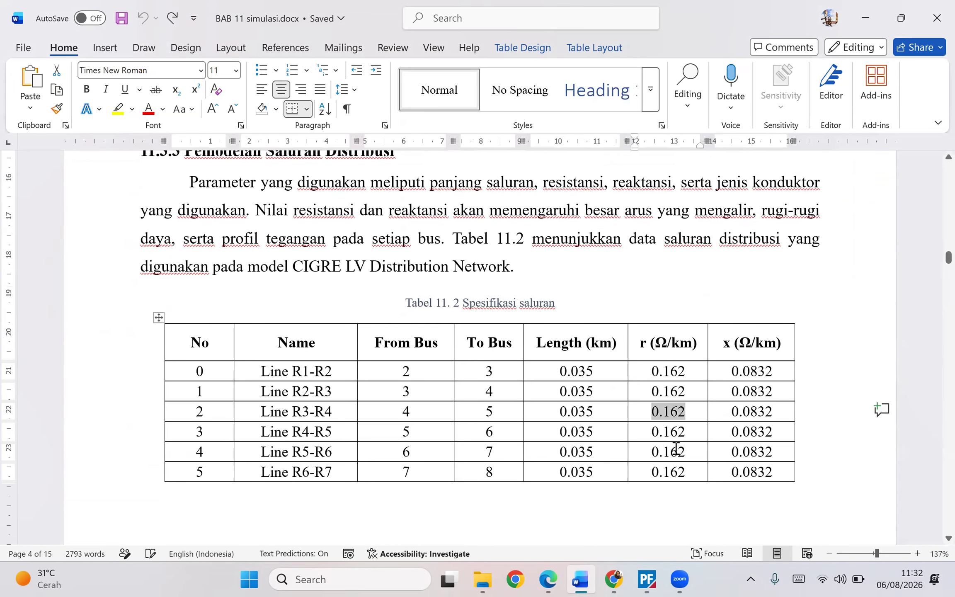
- Review the 2-winding transformer's type parameters and close its dialogs
{"action": "left_click", "coordinate": [647, 579]}
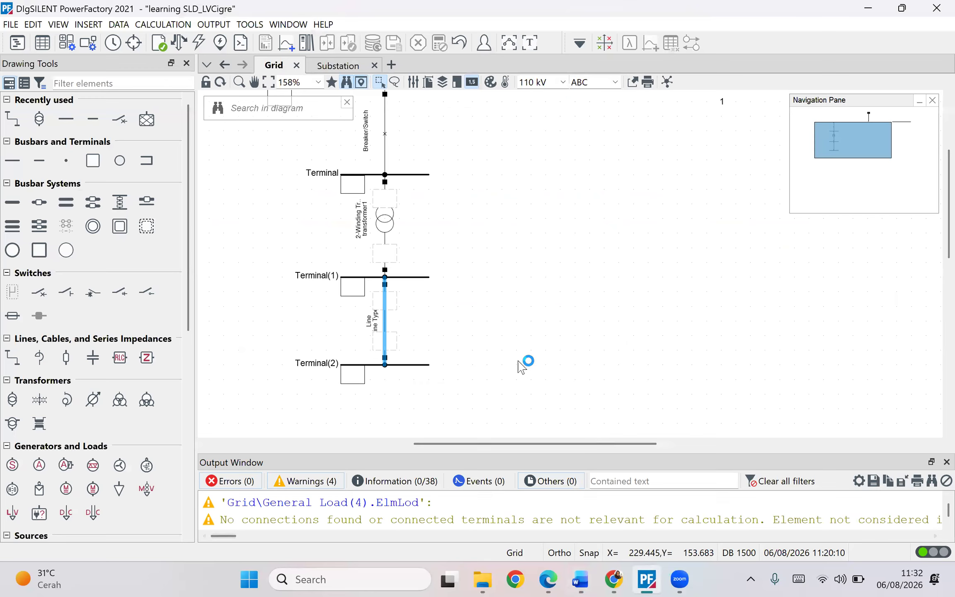
{"action": "left_click", "coordinate": [393, 222]}
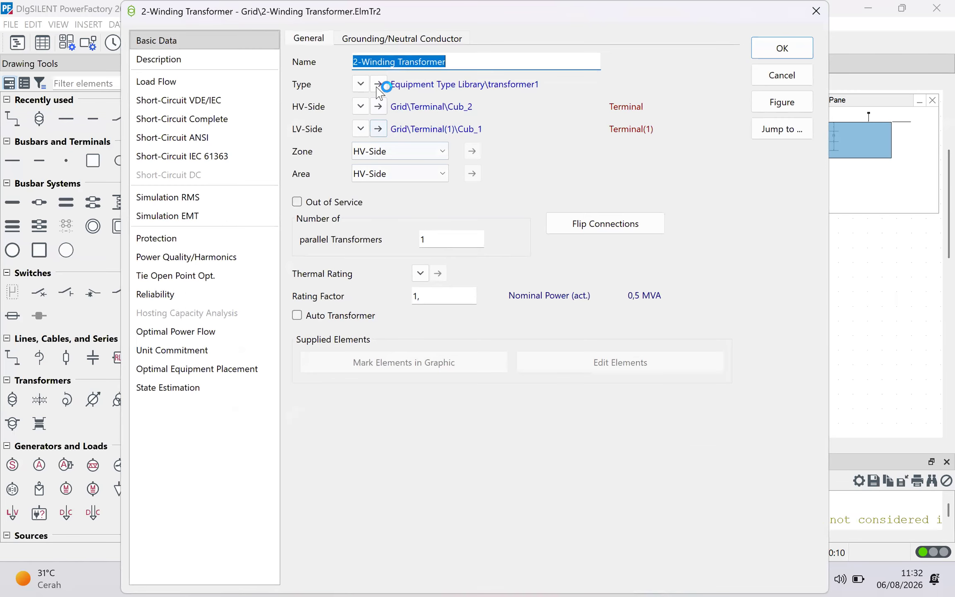
{"action": "left_click", "coordinate": [382, 85]}
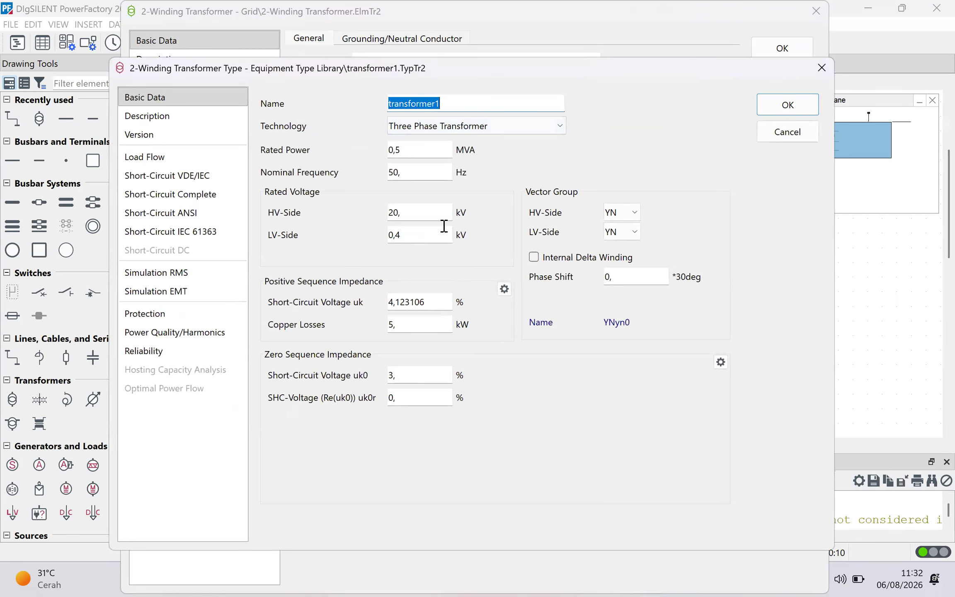
{"action": "left_click", "coordinate": [821, 68]}
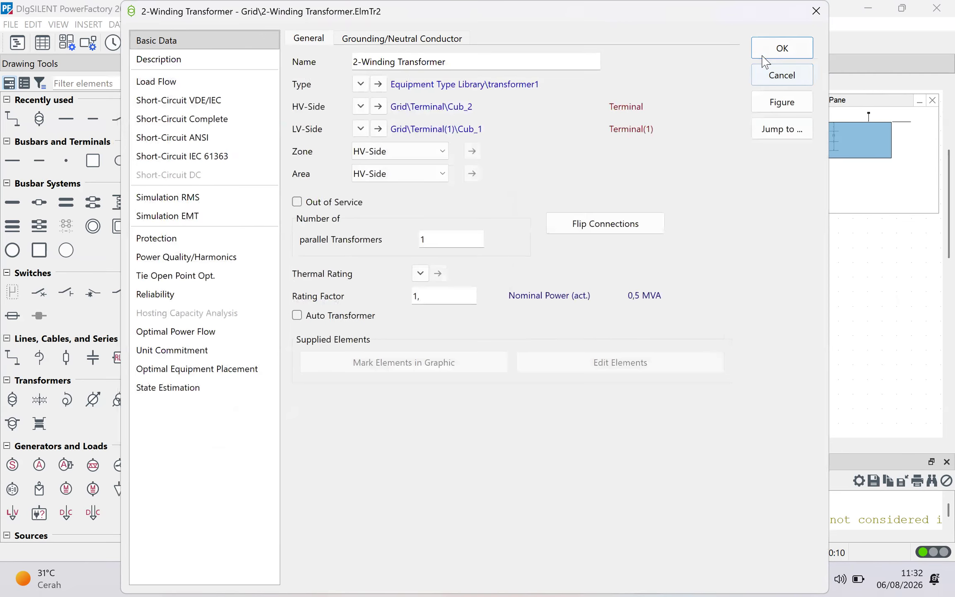
{"action": "left_click", "coordinate": [782, 48]}
- Set the line's length to 0.035 km
{"action": "double_click", "coordinate": [385, 321]}
{"action": "double_click", "coordinate": [417, 298]}
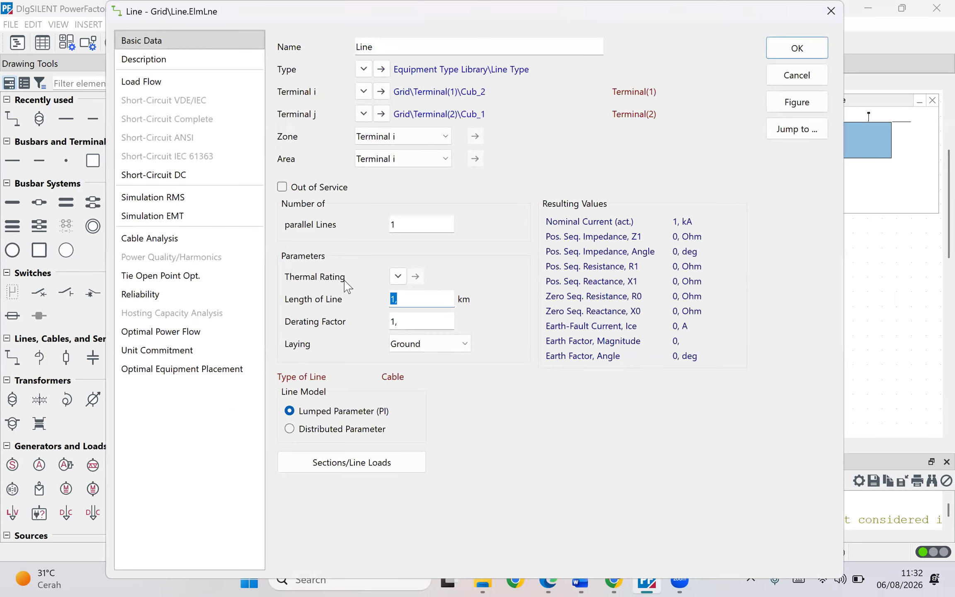
{"action": "type", "text": "0,"}
- Open the line's type and set its AC resistance R' to 0.162 Ohm/km
{"action": "left_click", "coordinate": [381, 70]}
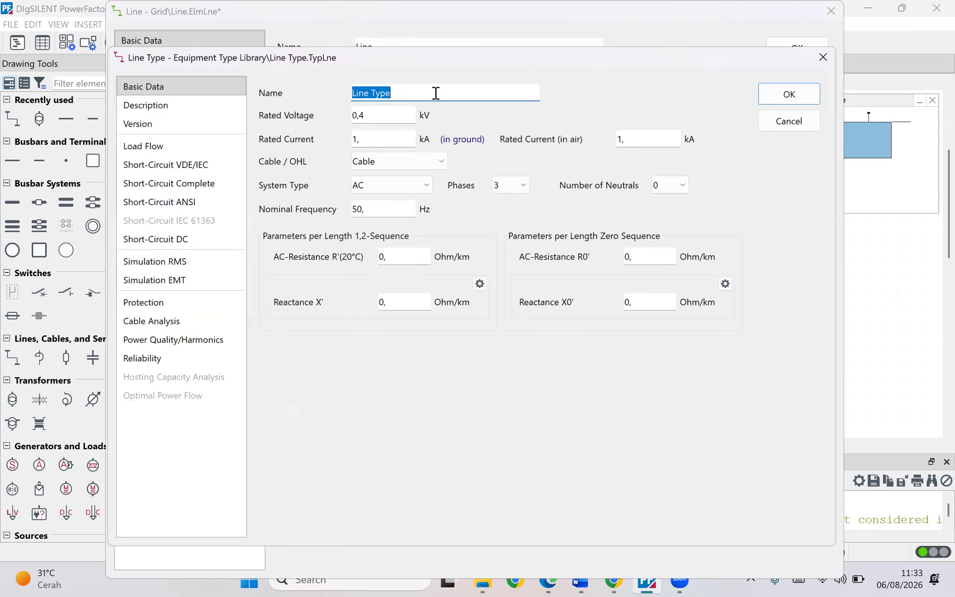
{"action": "double_click", "coordinate": [383, 257]}
{"action": "type", "text": "0.162"}
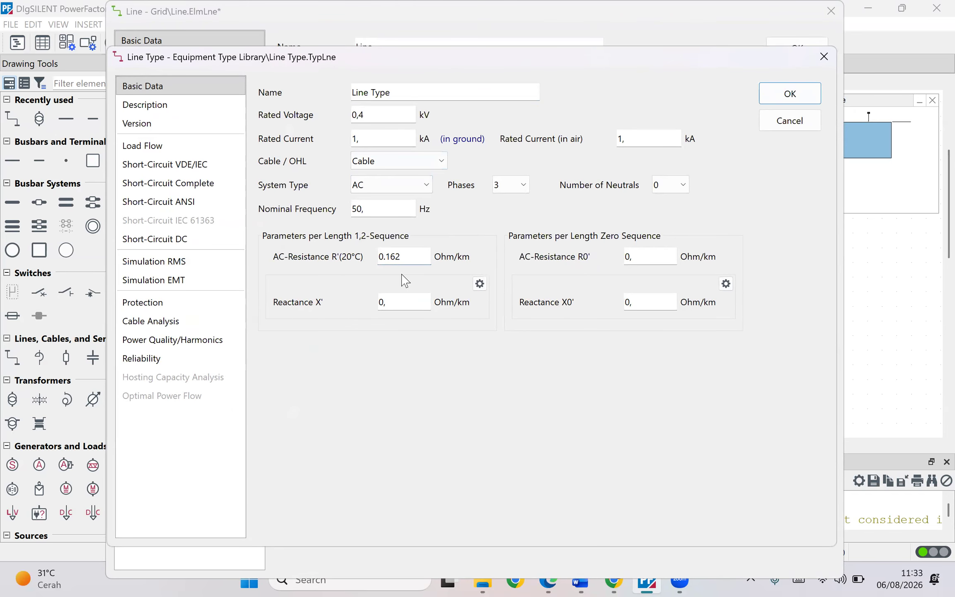
{"action": "key", "text": "Left"}
{"action": "key", "text": "Left"}
{"action": "key", "text": "Left"}
{"action": "key", "text": "BackSpace"}
{"action": "mouse_move", "coordinate": [615, 579]}
- Enter the line type's reactance X' per kilometre and confirm the line type
{"action": "left_click", "coordinate": [378, 302]}
{"action": "double_click", "coordinate": [651, 256]}
{"action": "left_click", "coordinate": [656, 253]}
{"action": "left_click_drag", "start_coordinate": [645, 259], "coordinate": [565, 272]}
{"action": "left_click", "coordinate": [655, 256]}
{"action": "double_click", "coordinate": [646, 256]}
{"action": "left_click_drag", "start_coordinate": [654, 299], "coordinate": [617, 305]}
{"action": "left_click_drag", "start_coordinate": [650, 255], "coordinate": [619, 262]}
{"action": "left_click", "coordinate": [778, 103]}
- Browse the line dialog's Load Flow, Description and Cable Analysis pages and close it with OK
{"action": "left_click_drag", "start_coordinate": [440, 298], "coordinate": [361, 311]}
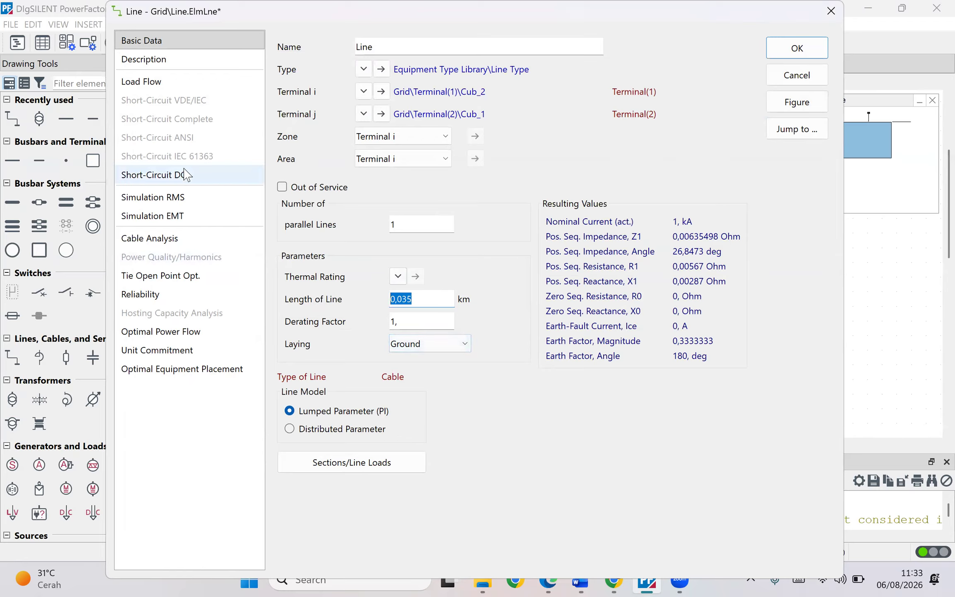
{"action": "left_click", "coordinate": [176, 81]}
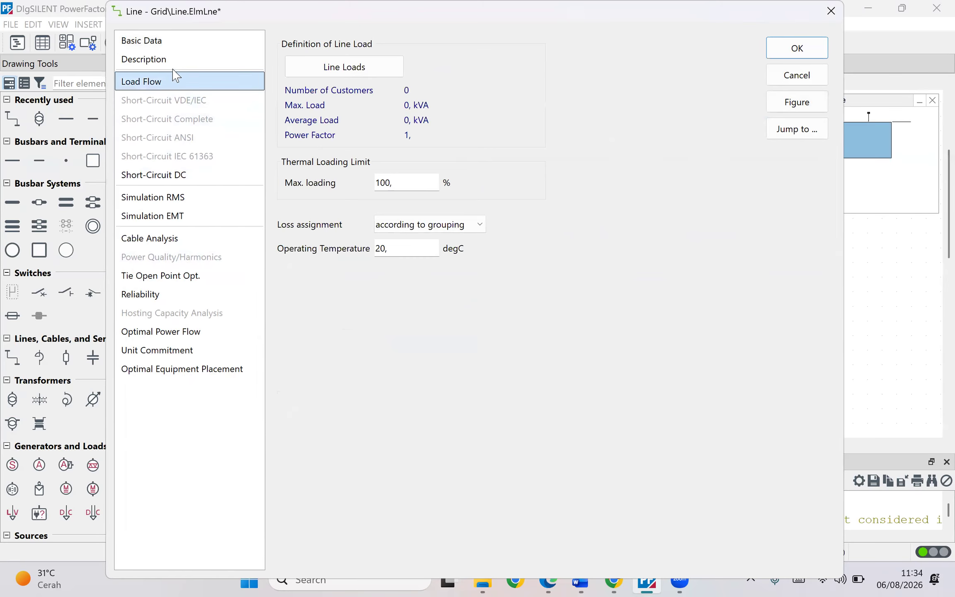
{"action": "left_click", "coordinate": [175, 60]}
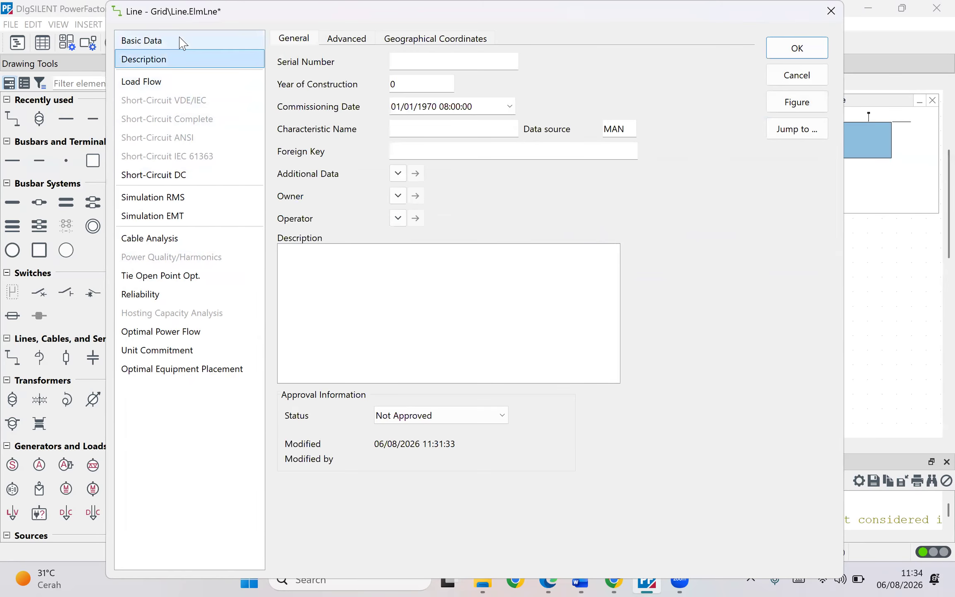
{"action": "left_click", "coordinate": [179, 43]}
{"action": "left_click", "coordinate": [156, 216]}
{"action": "left_click", "coordinate": [156, 238]}
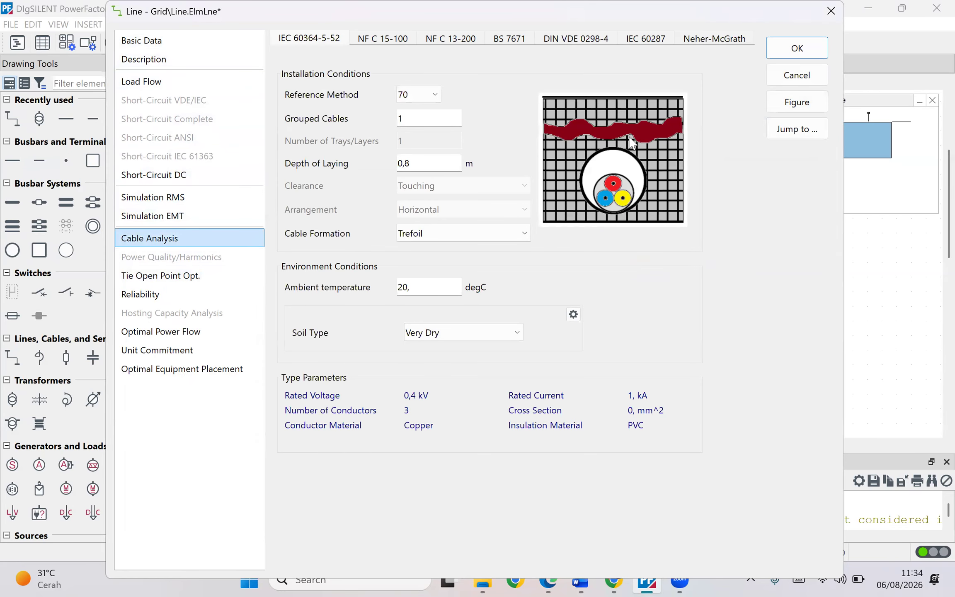
{"action": "left_click", "coordinate": [774, 51]}
{"action": "left_click", "coordinate": [580, 416]}
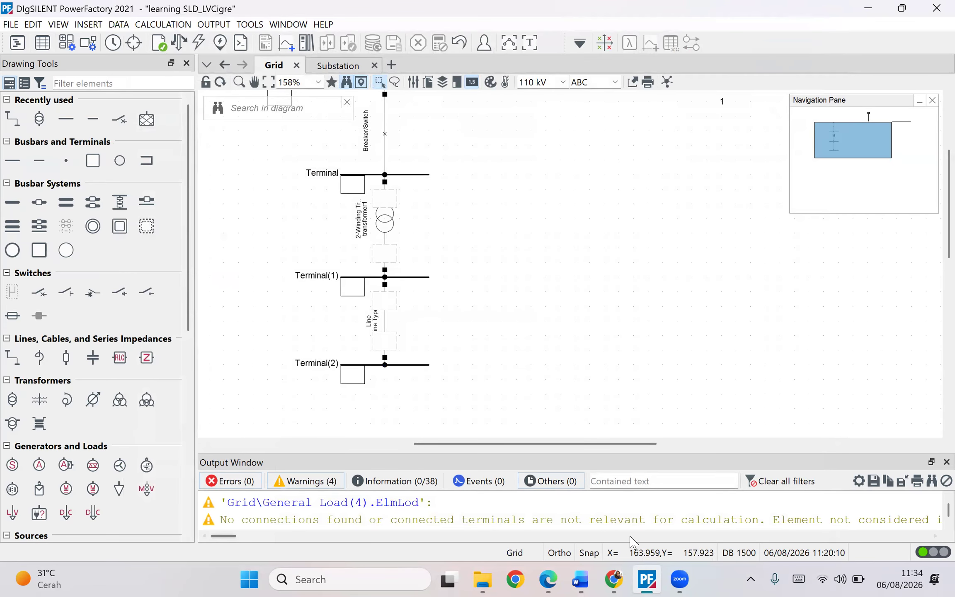
{"action": "scroll", "coordinate": [524, 362], "scroll_direction": "up", "scroll_amount": 3}
{"action": "scroll", "coordinate": [539, 357], "scroll_direction": "down", "scroll_amount": 1}
{"action": "scroll", "coordinate": [557, 346], "scroll_direction": "down", "scroll_amount": 3}
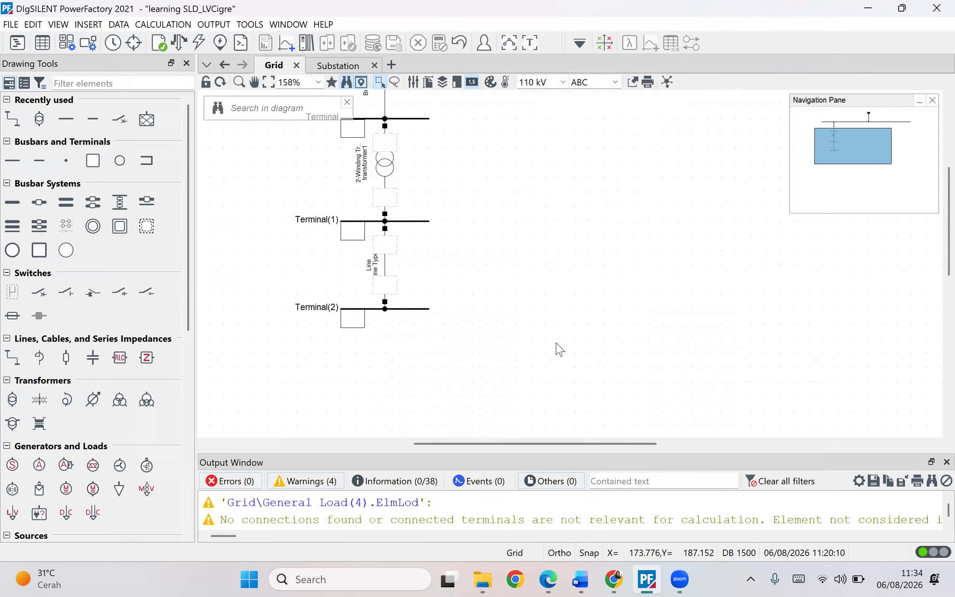
{"action": "left_click", "coordinate": [613, 579]}
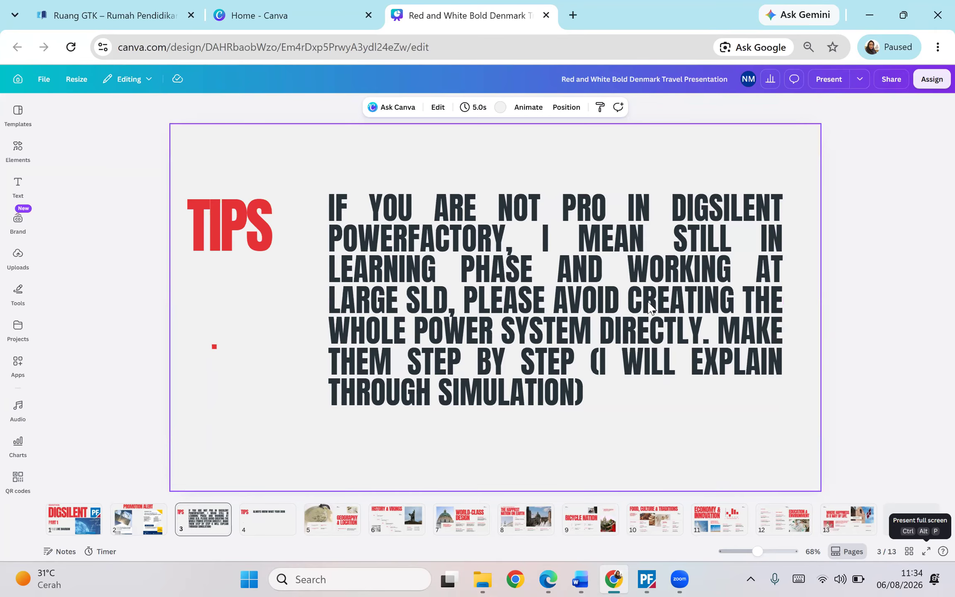
{"action": "left_click", "coordinate": [646, 579]}
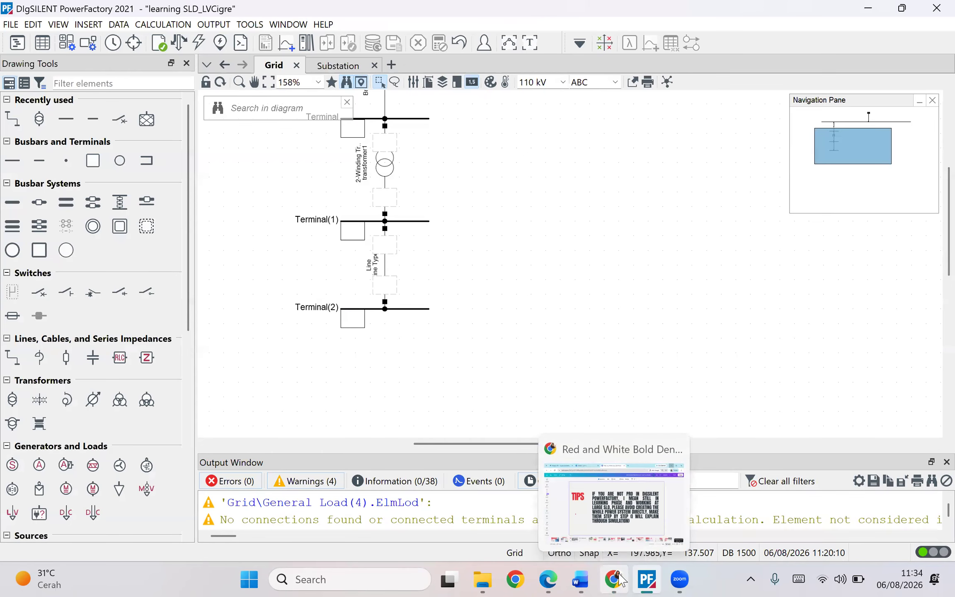
- Examine the CIGRE LV distribution network diagram in the Word document
{"action": "left_click", "coordinate": [548, 580]}
{"action": "left_click", "coordinate": [580, 579]}
{"action": "scroll", "coordinate": [579, 286], "scroll_direction": "up", "scroll_amount": 20}
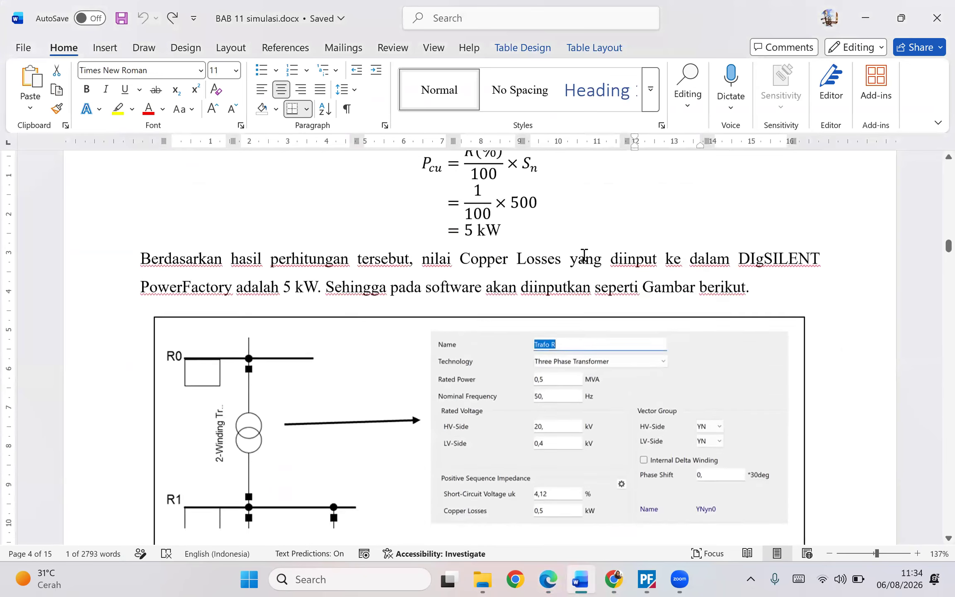
{"action": "scroll", "coordinate": [380, 259], "scroll_direction": "up", "scroll_amount": 15}
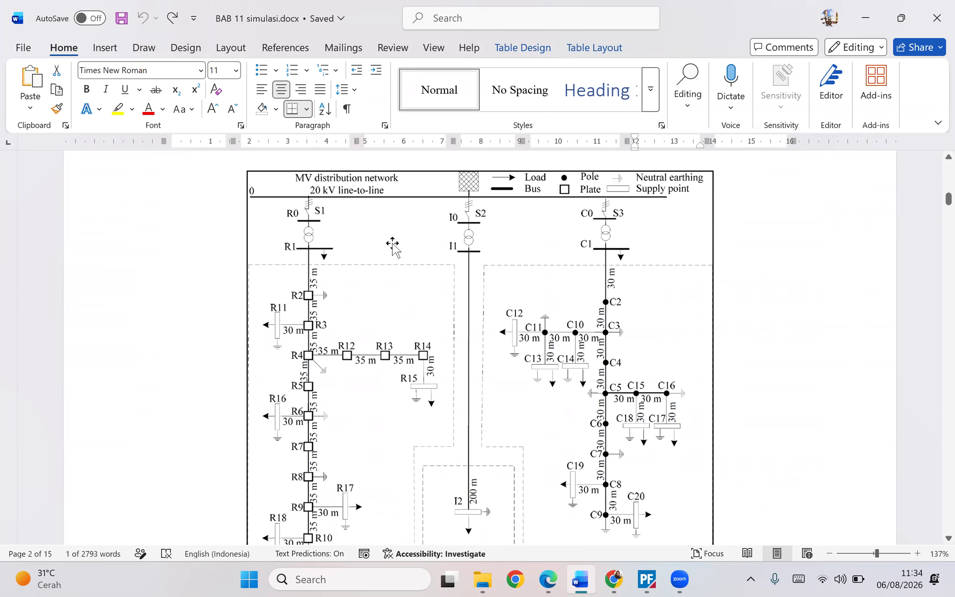
{"action": "scroll", "coordinate": [392, 245], "scroll_direction": "down", "scroll_amount": 1}
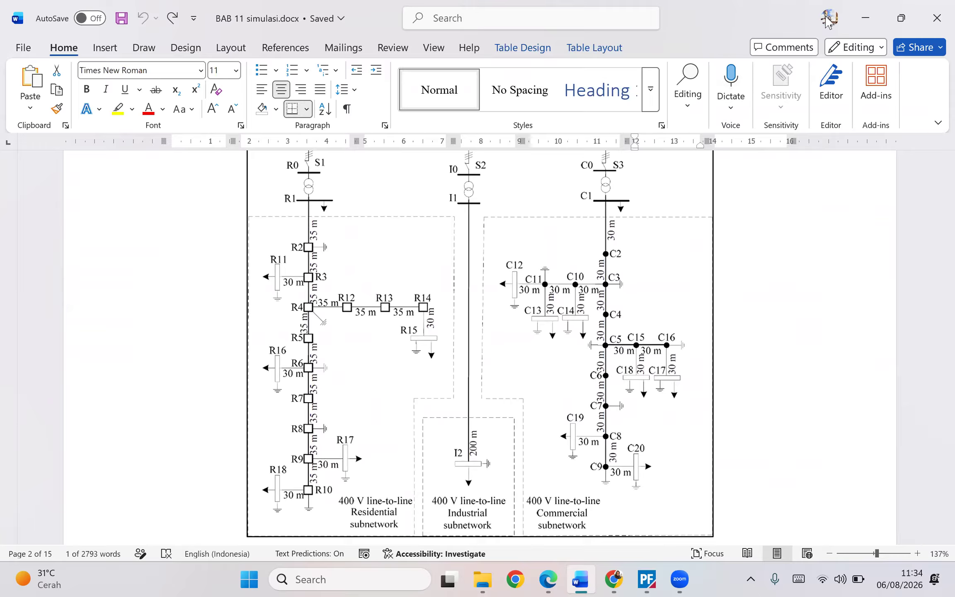
{"action": "left_click", "coordinate": [865, 18]}
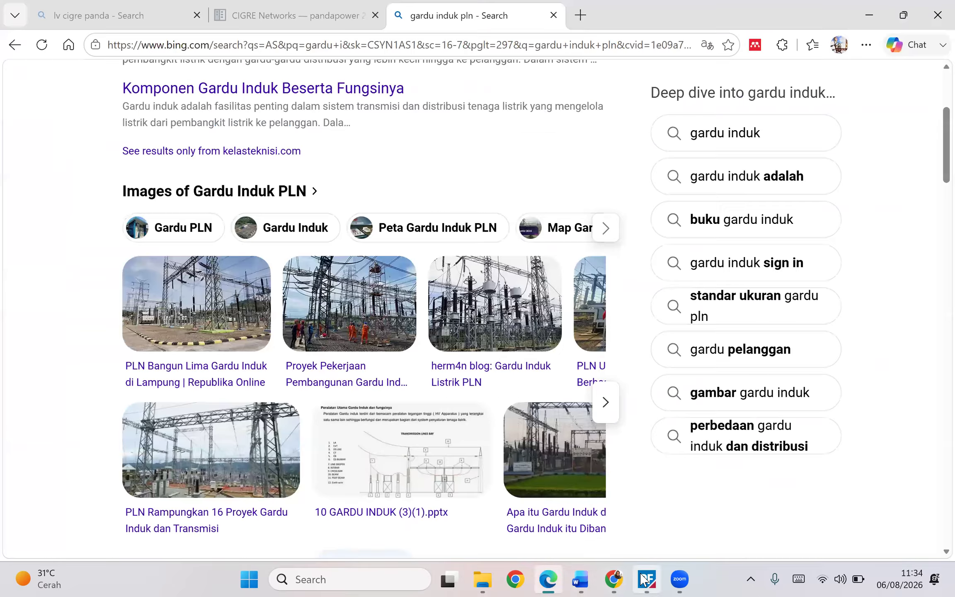
- Return to PowerFactory and execute a balanced AC load flow on the grid
{"action": "left_click", "coordinate": [646, 579]}
{"action": "scroll", "coordinate": [385, 333], "scroll_direction": "up", "scroll_amount": 2}
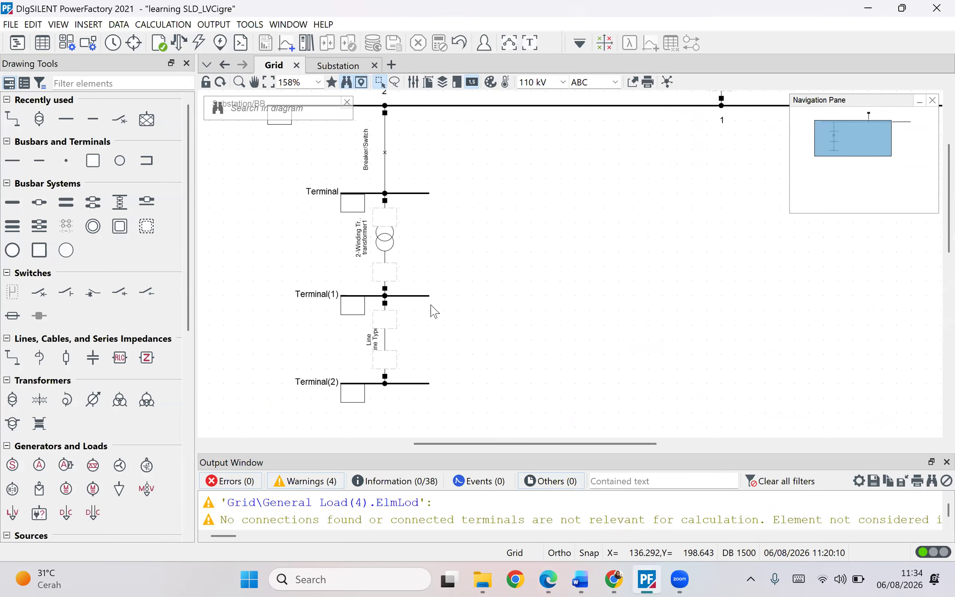
{"action": "scroll", "coordinate": [431, 311], "scroll_direction": "up", "scroll_amount": 1}
{"action": "scroll", "coordinate": [547, 323], "scroll_direction": "down", "scroll_amount": 2}
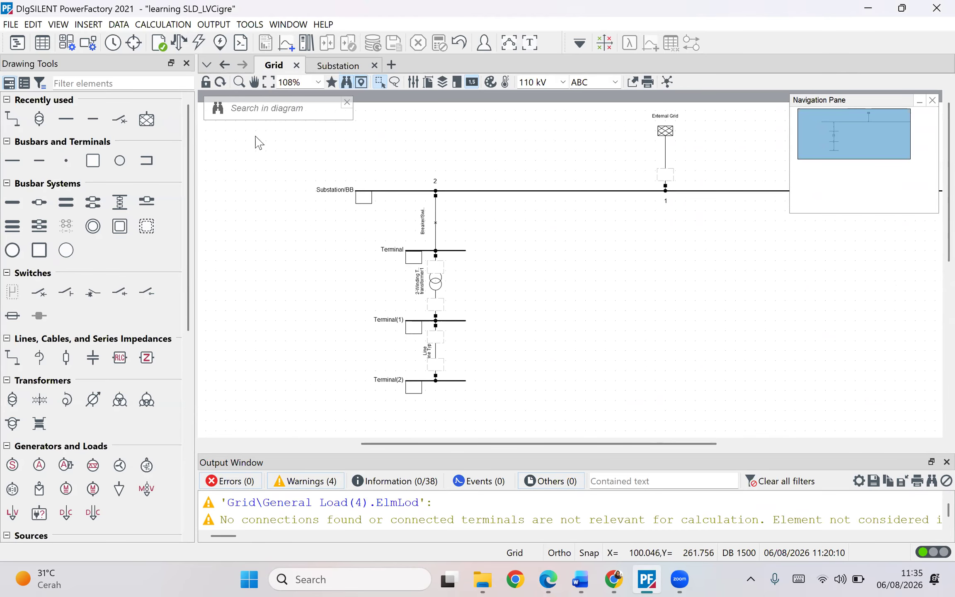
{"action": "left_click", "coordinate": [178, 42]}
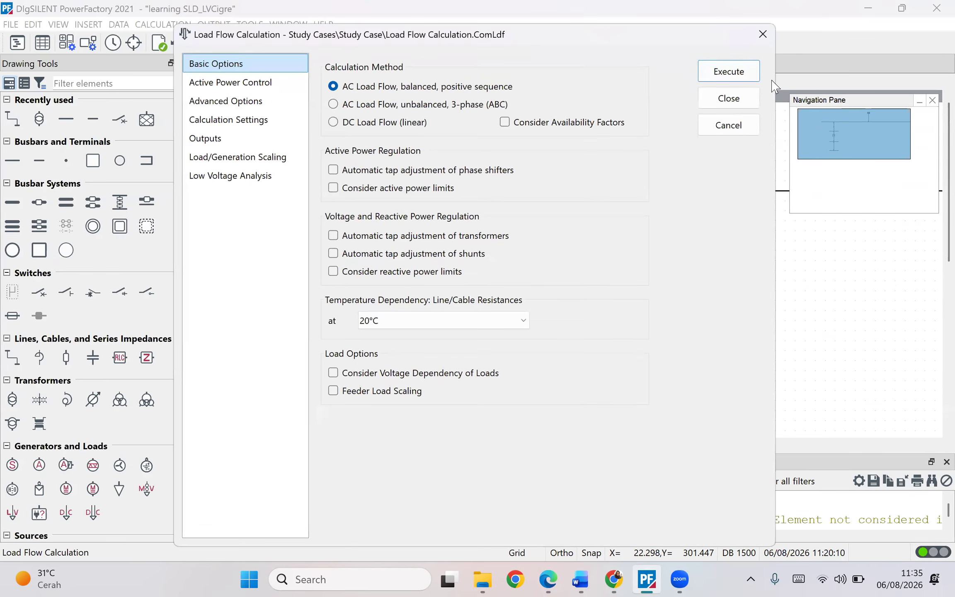
{"action": "left_click", "coordinate": [731, 76]}
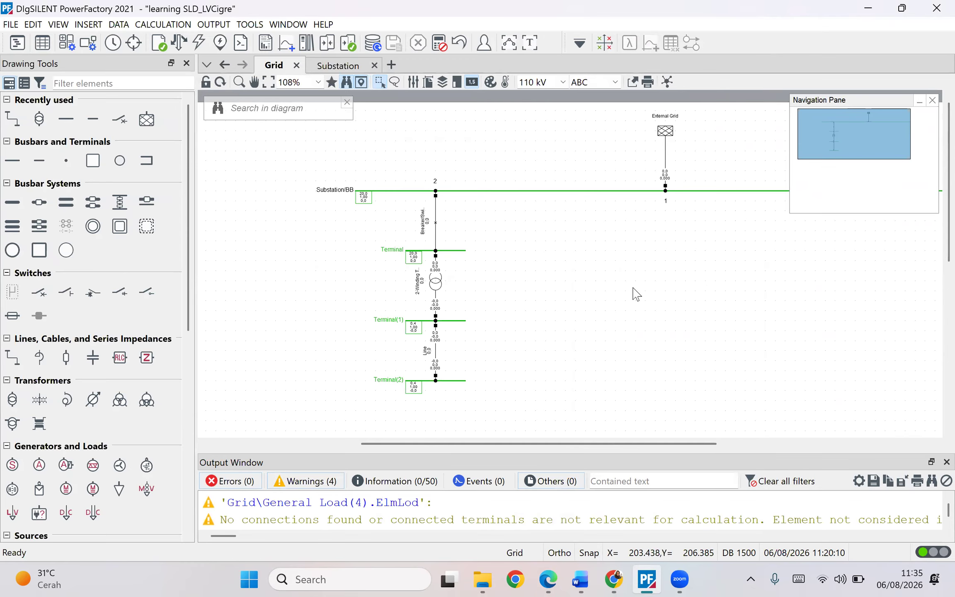
- Compare the grid diagram with the CIGRE network figure in the Word document
{"action": "scroll", "coordinate": [447, 332], "scroll_direction": "down", "scroll_amount": 2}
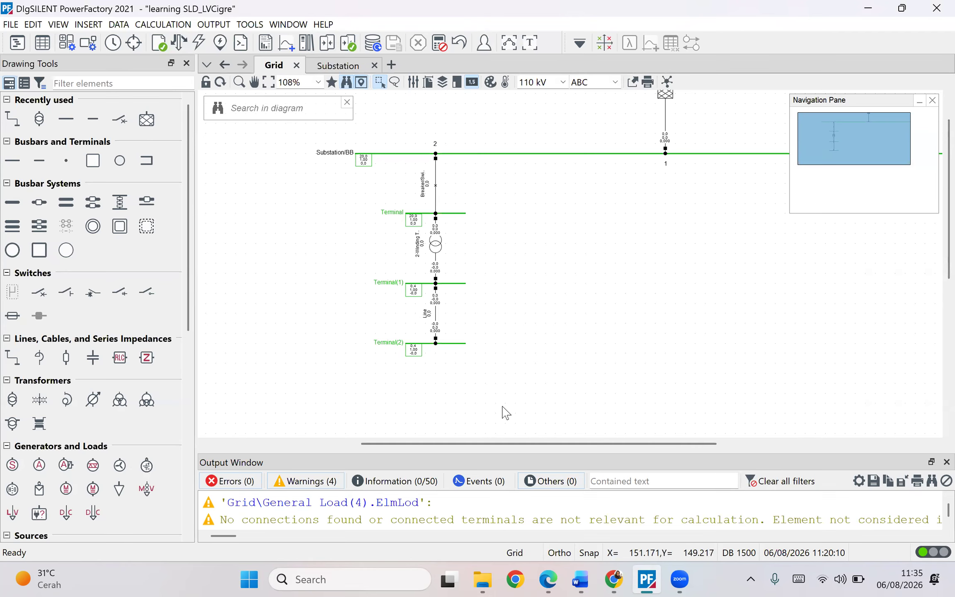
{"action": "scroll", "coordinate": [497, 385], "scroll_direction": "down", "scroll_amount": 1}
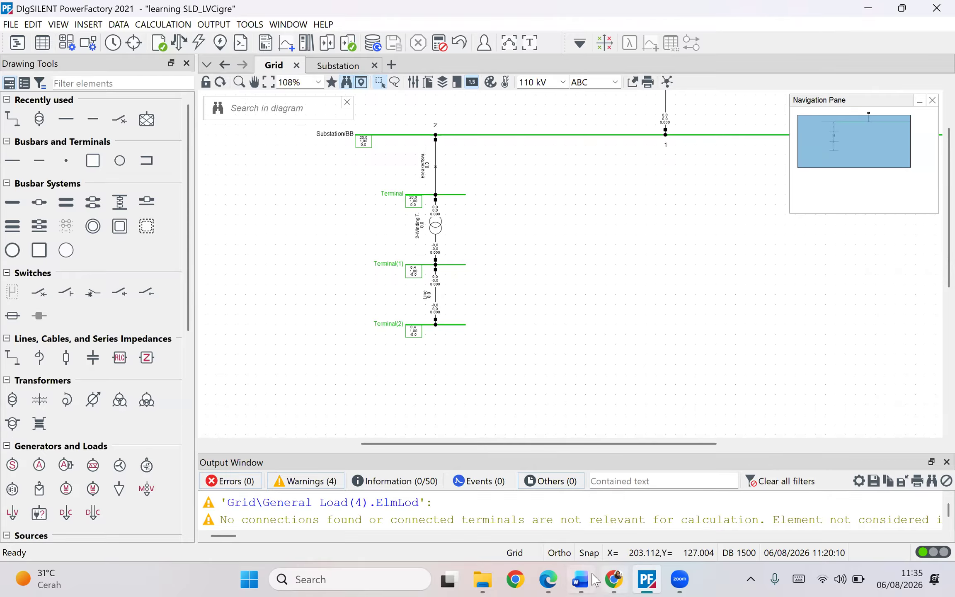
{"action": "left_click", "coordinate": [582, 580]}
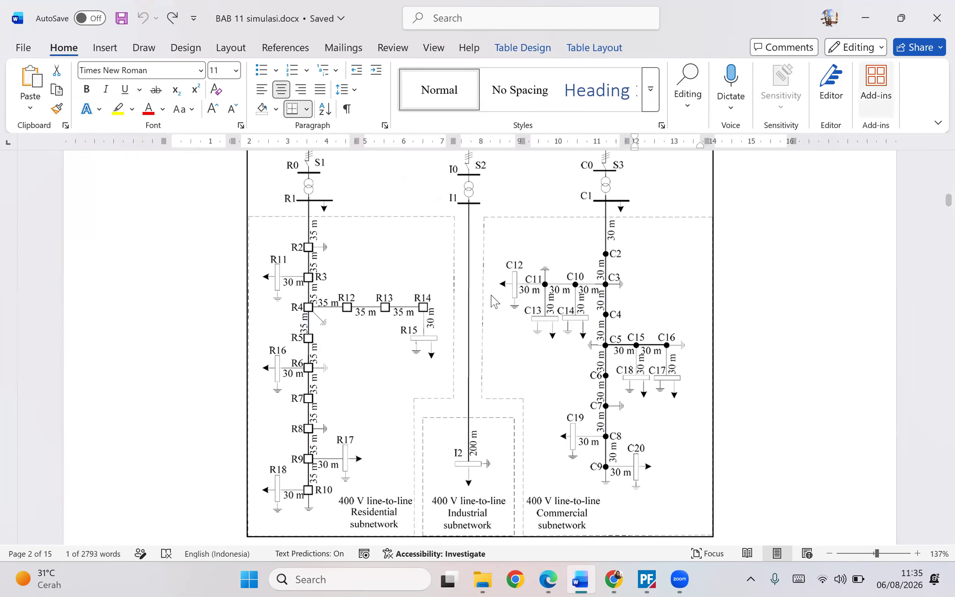
{"action": "key", "text": "alt+Tab"}
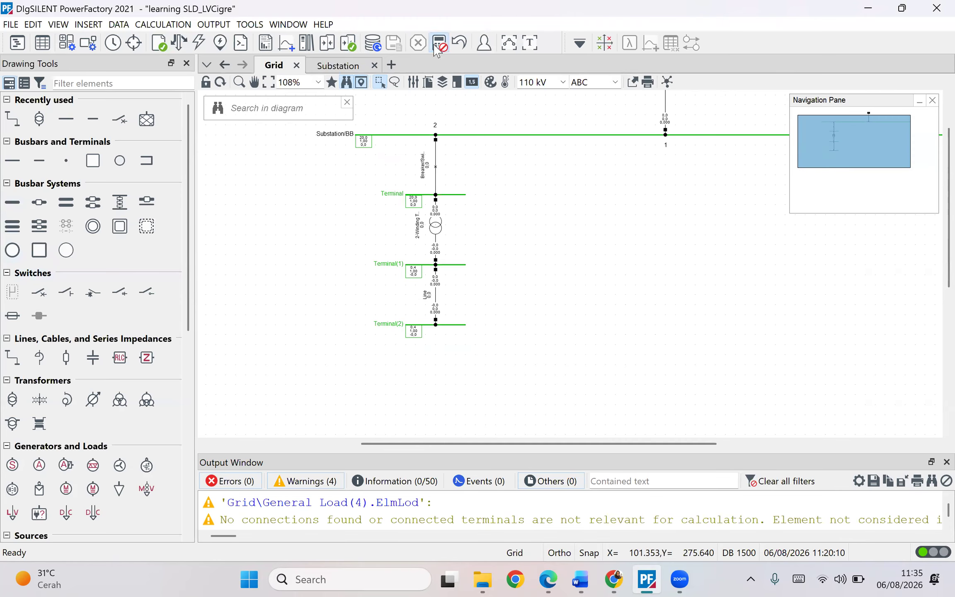
- Reset the calculation results and place a new terminal below Terminal(2)
{"action": "left_click", "coordinate": [418, 42]}
{"action": "left_click", "coordinate": [461, 329]}
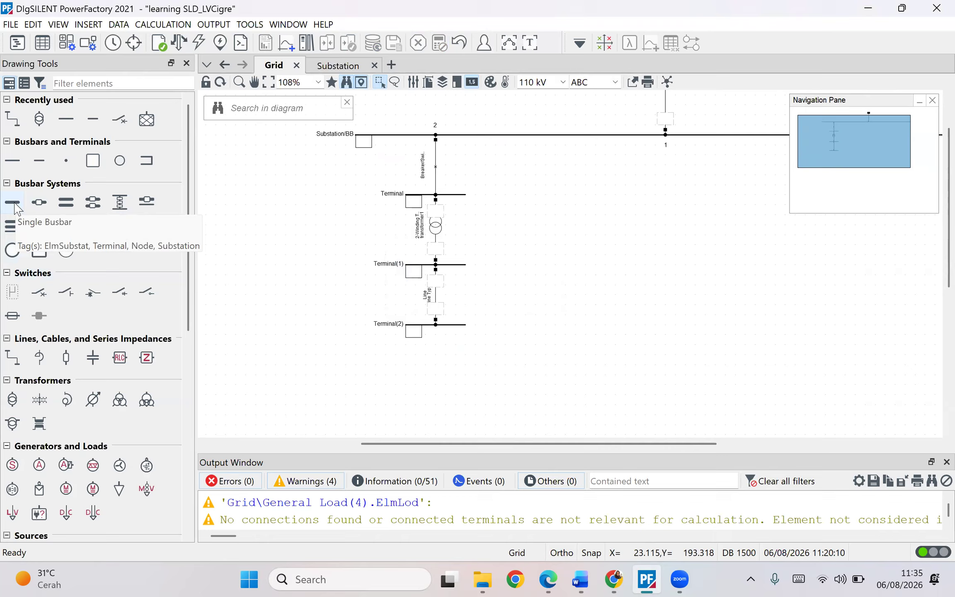
{"action": "left_click", "coordinate": [20, 162]}
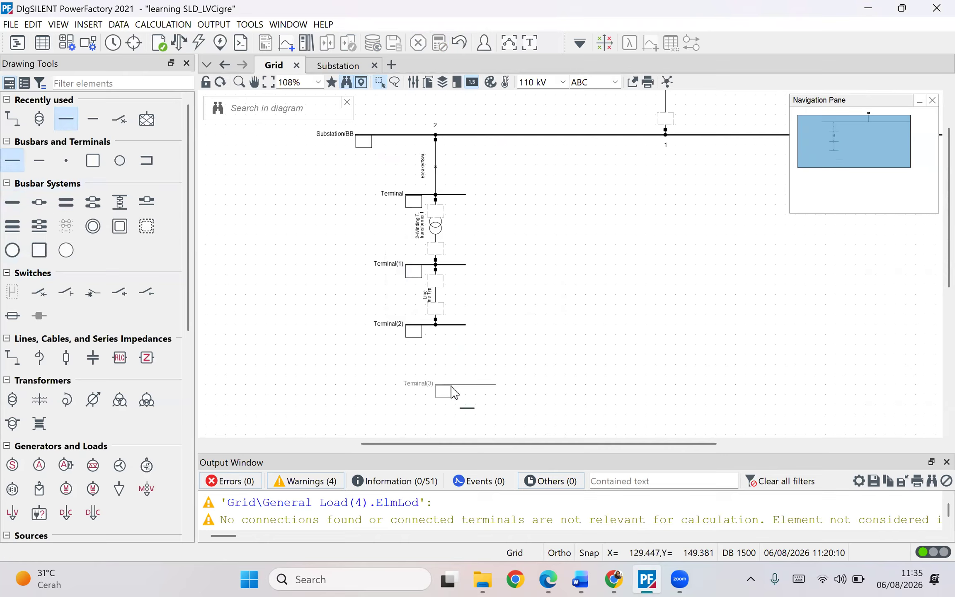
{"action": "key", "text": "Escape"}
{"action": "mouse_move", "coordinate": [467, 385]}
{"action": "left_mouse_down"}
{"action": "mouse_move", "coordinate": [439, 382]}
{"action": "mouse_move", "coordinate": [447, 383]}
{"action": "left_mouse_up"}
{"action": "left_click", "coordinate": [467, 365]}
{"action": "left_click", "coordinate": [464, 362]}
- Draw a line connecting Terminal(2) to the new Terminal(3) and open its properties
{"action": "left_click", "coordinate": [43, 120]}
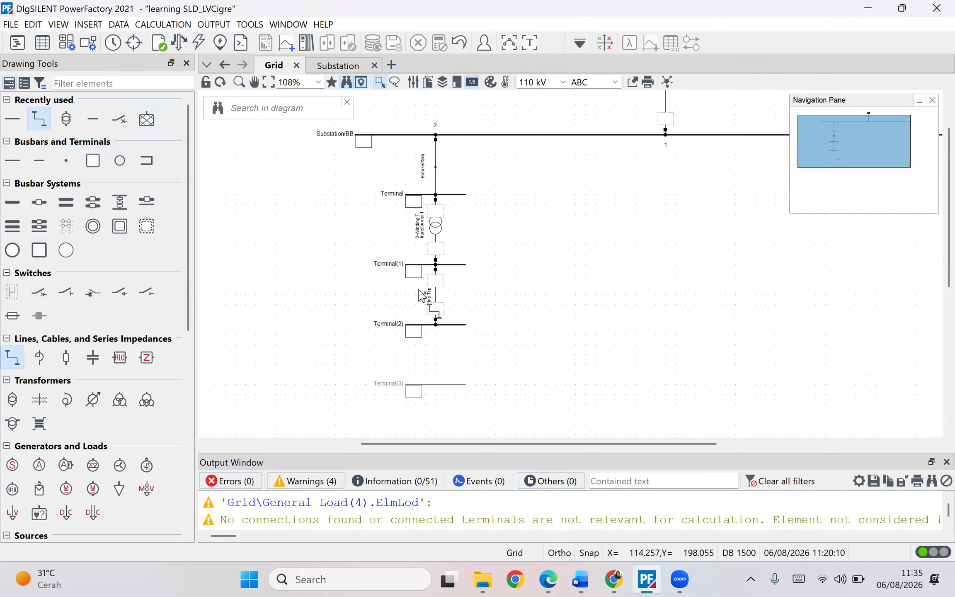
{"action": "left_click", "coordinate": [435, 325]}
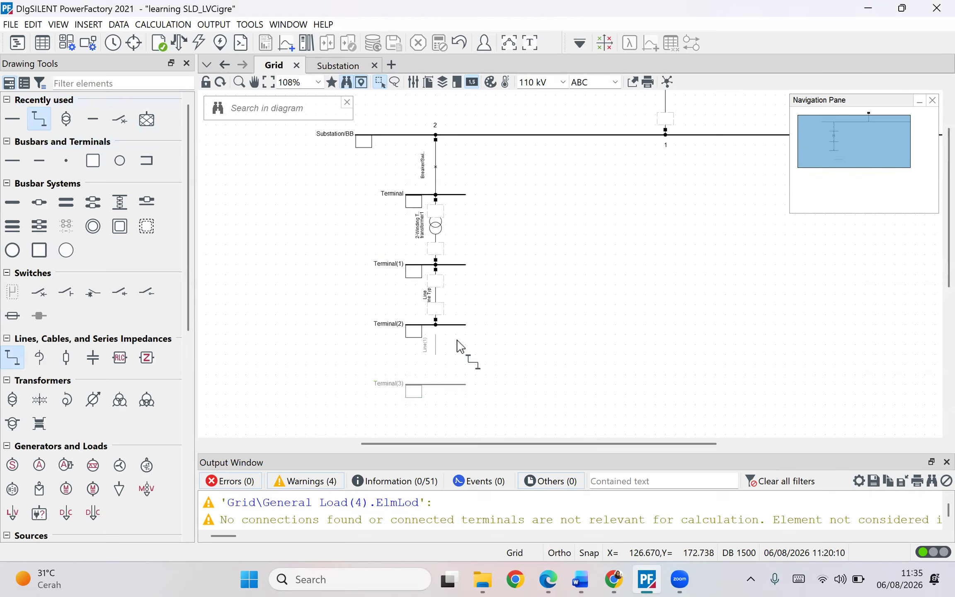
{"action": "left_click", "coordinate": [436, 384]}
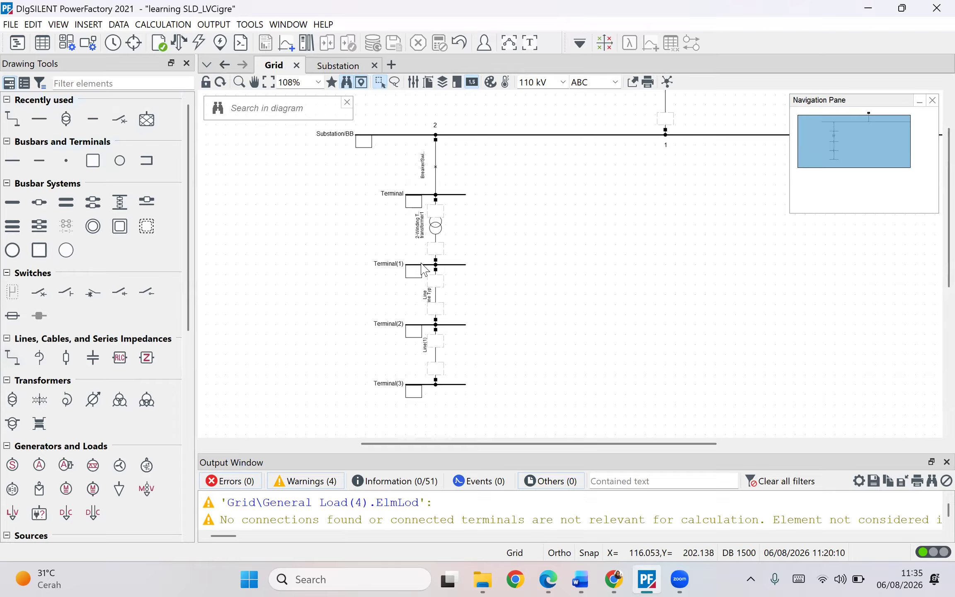
{"action": "left_click", "coordinate": [418, 325]}
{"action": "left_click", "coordinate": [441, 368]}
{"action": "double_click", "coordinate": [436, 357]}
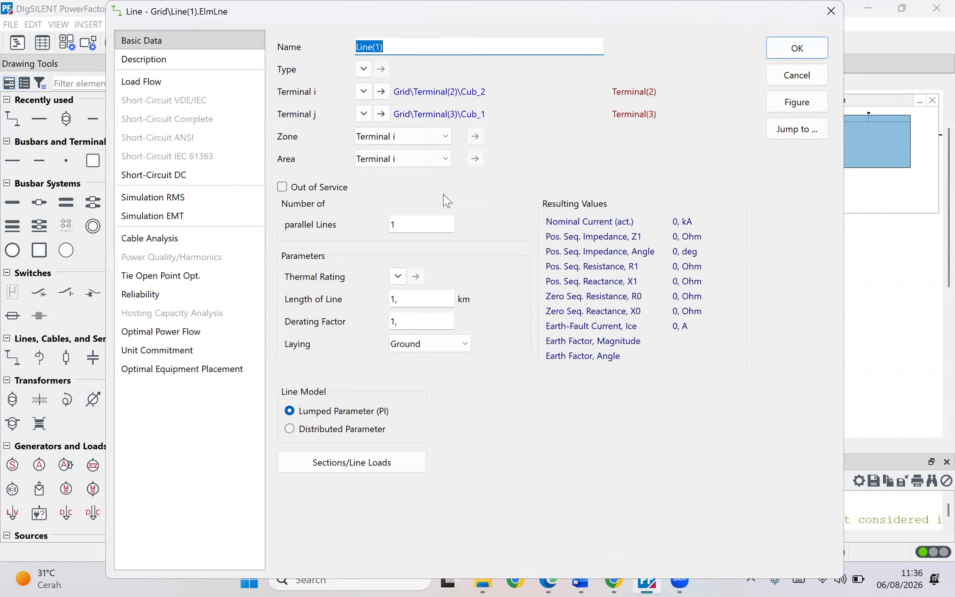
- Assign the existing Line Type from the project's equipment type library to the new line
{"action": "left_click", "coordinate": [363, 69]}
{"action": "mouse_move", "coordinate": [405, 111]}
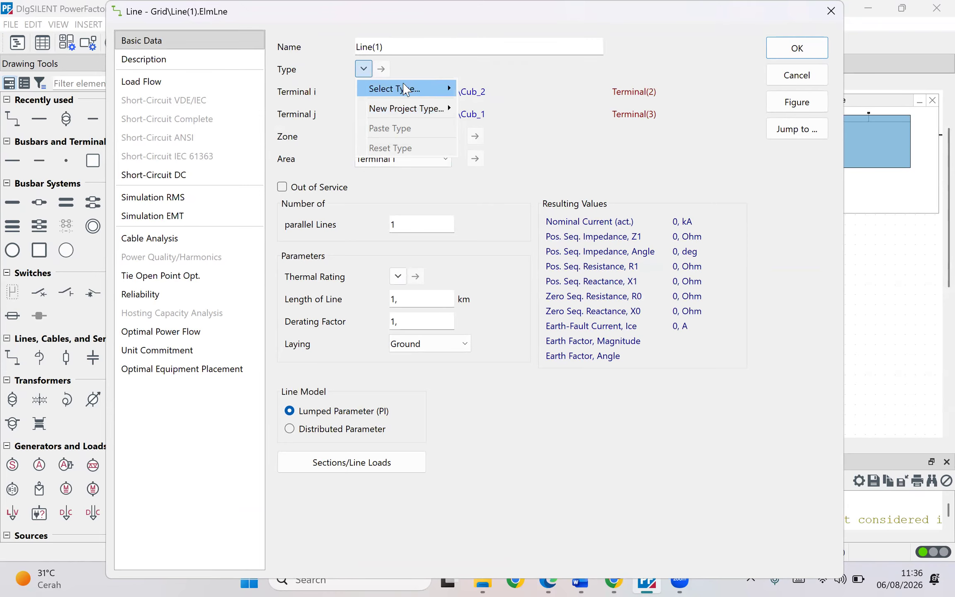
{"action": "mouse_move", "coordinate": [378, 92]}
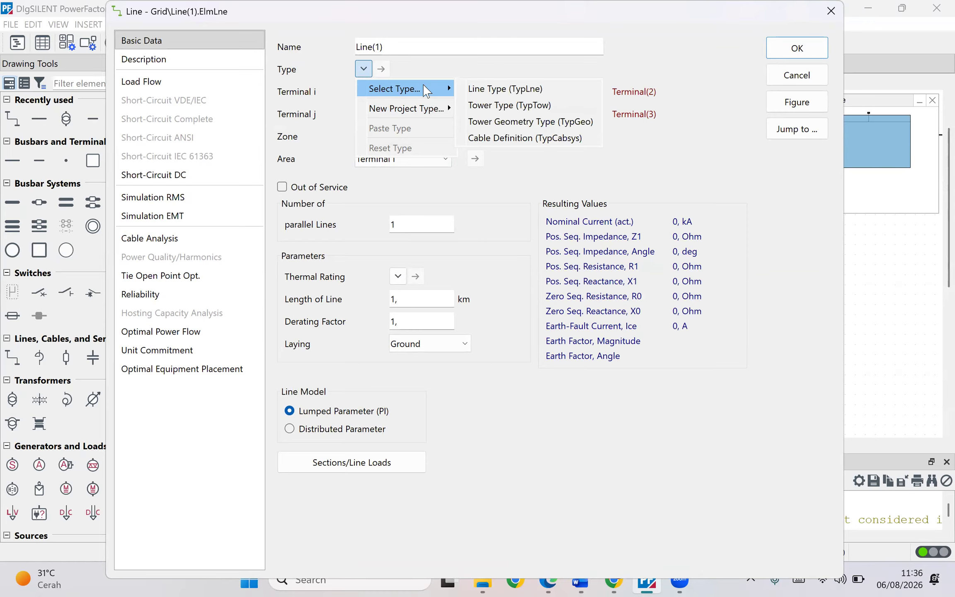
{"action": "left_click", "coordinate": [380, 68]}
{"action": "left_click", "coordinate": [363, 68]}
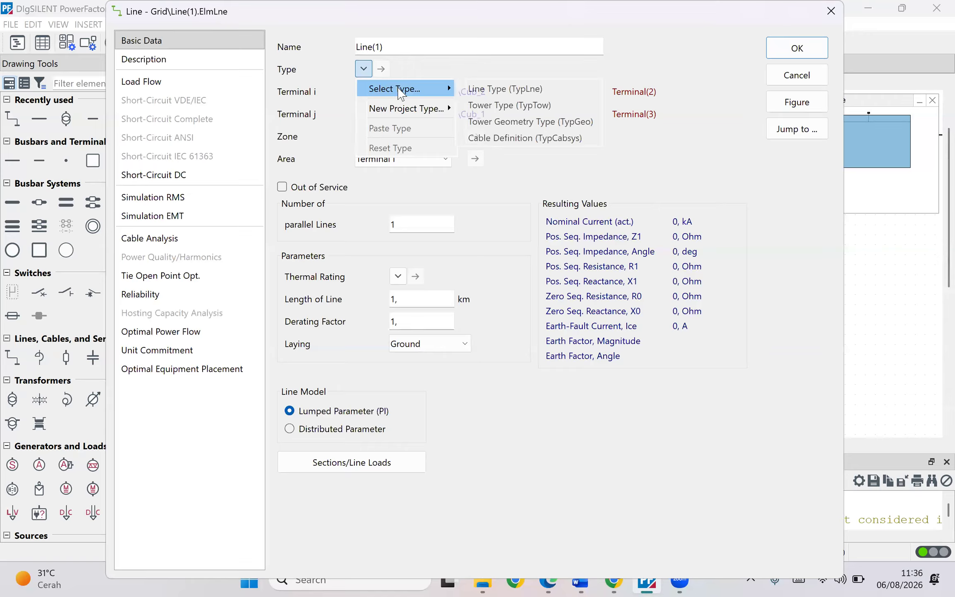
{"action": "left_click", "coordinate": [495, 92]}
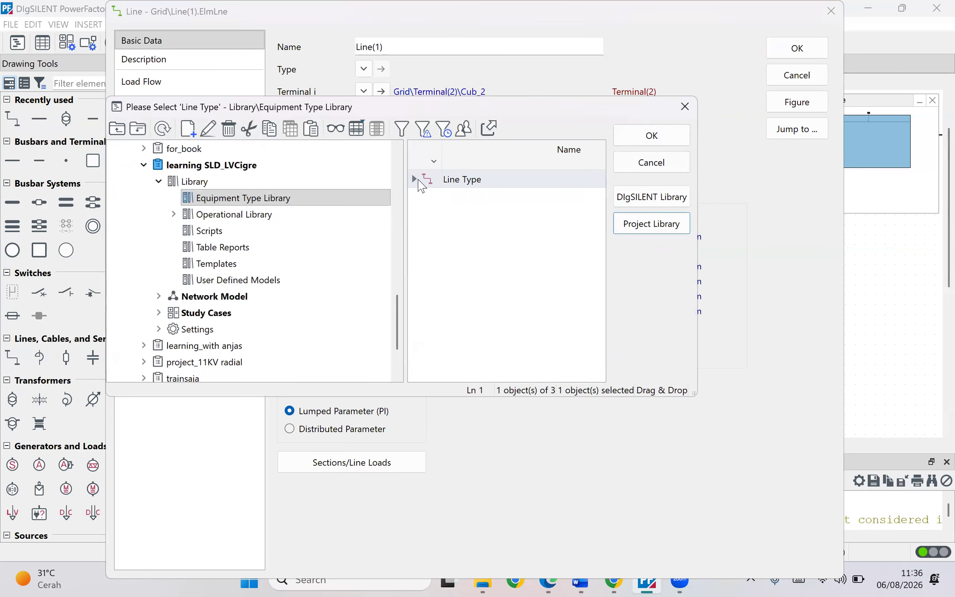
{"action": "left_click", "coordinate": [423, 178]}
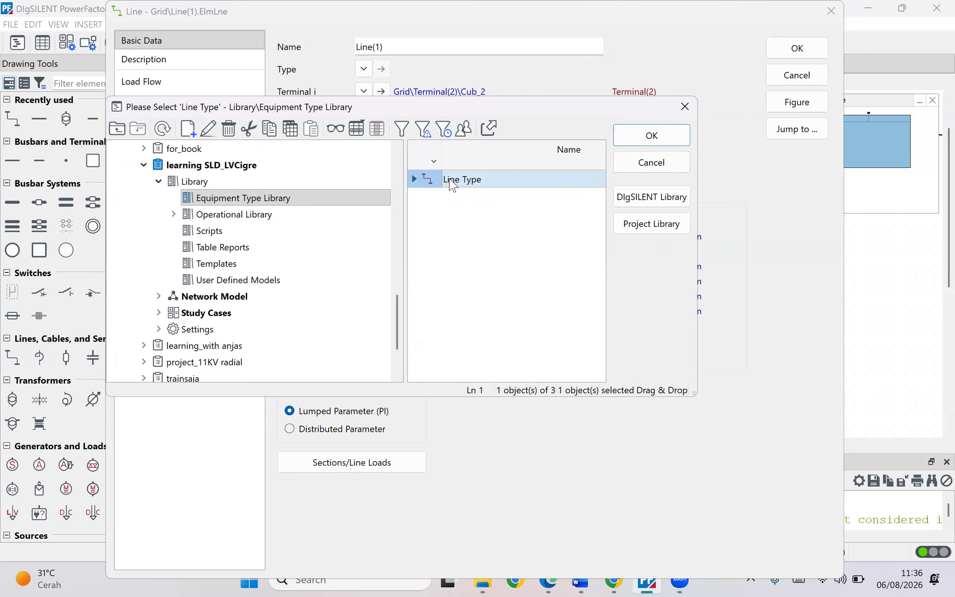
{"action": "left_click", "coordinate": [651, 135]}
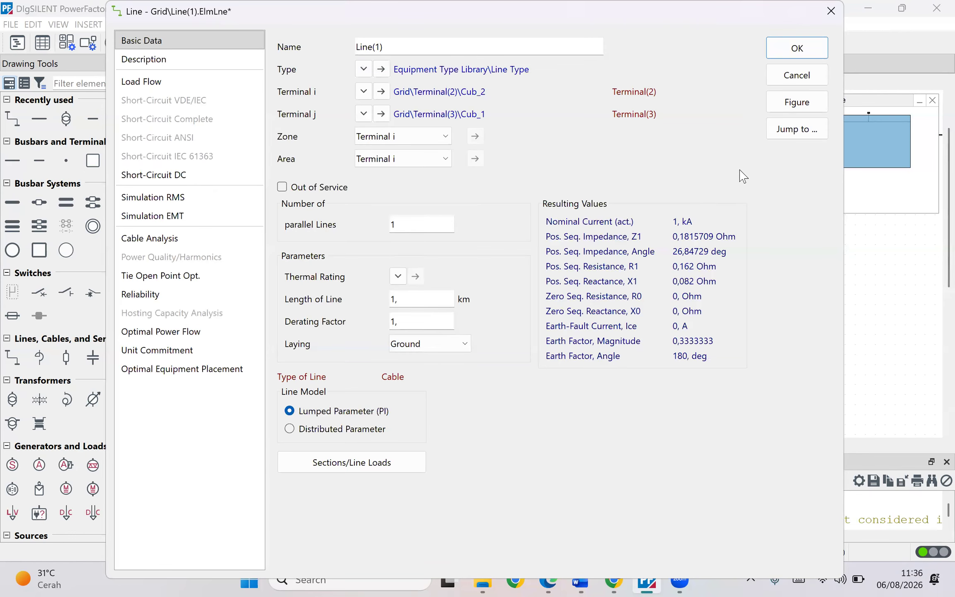
- Review the line type, set the line length to 0.035 km, and confirm the line
{"action": "left_click", "coordinate": [381, 69]}
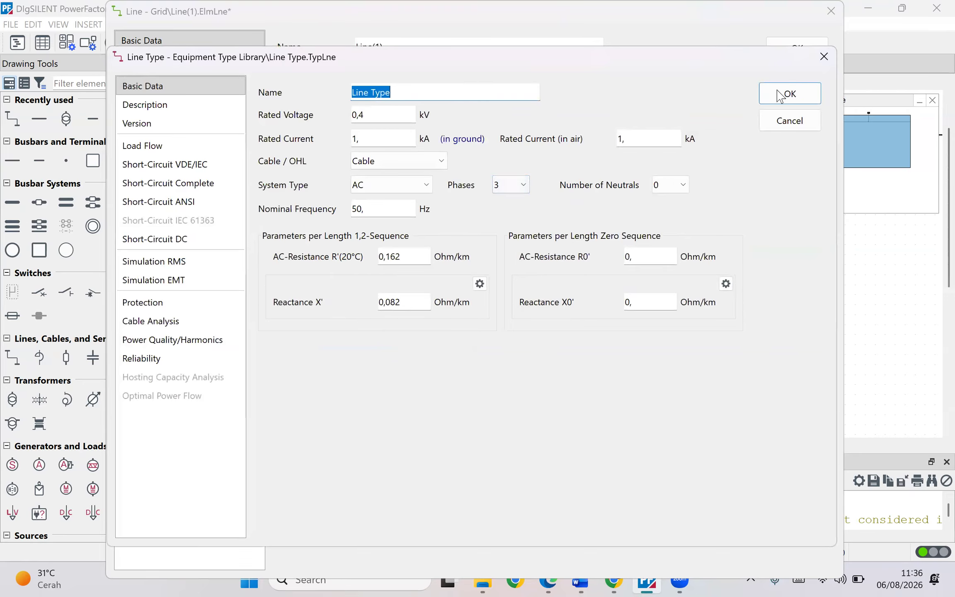
{"action": "key", "text": "Return"}
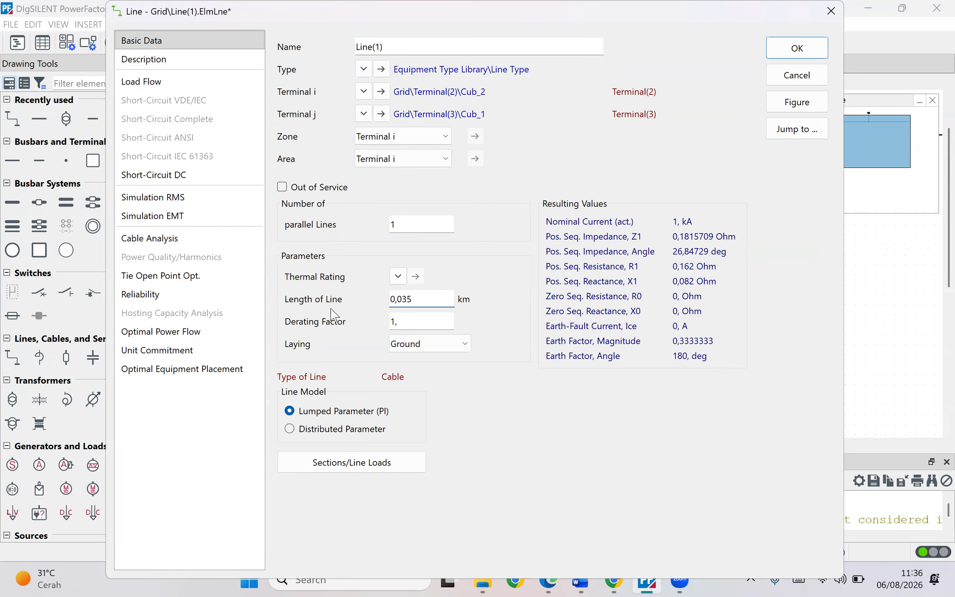
{"action": "key", "text": "Return"}
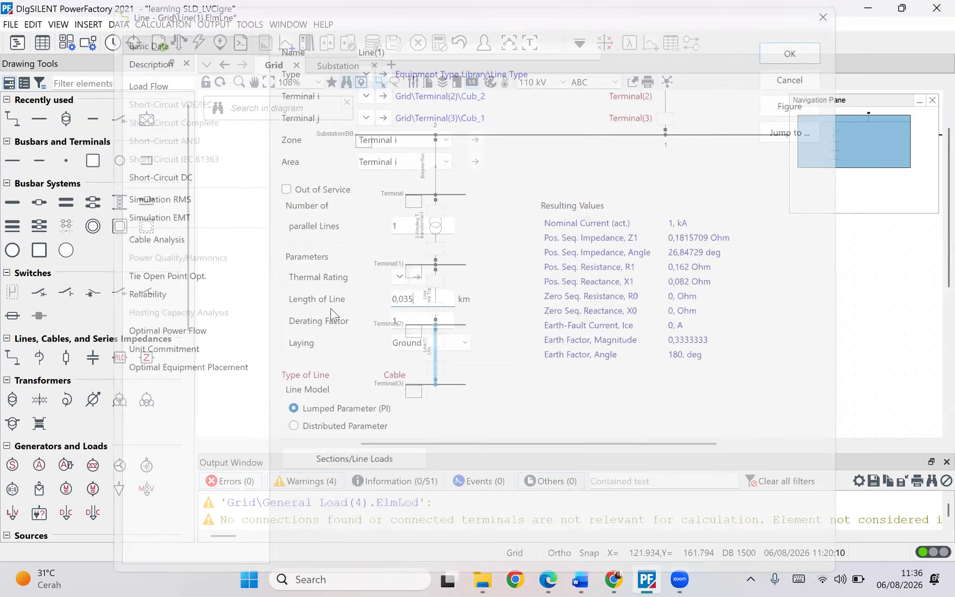
- Try to execute the load flow and inspect the errors in the output window
{"action": "left_click", "coordinate": [175, 44]}
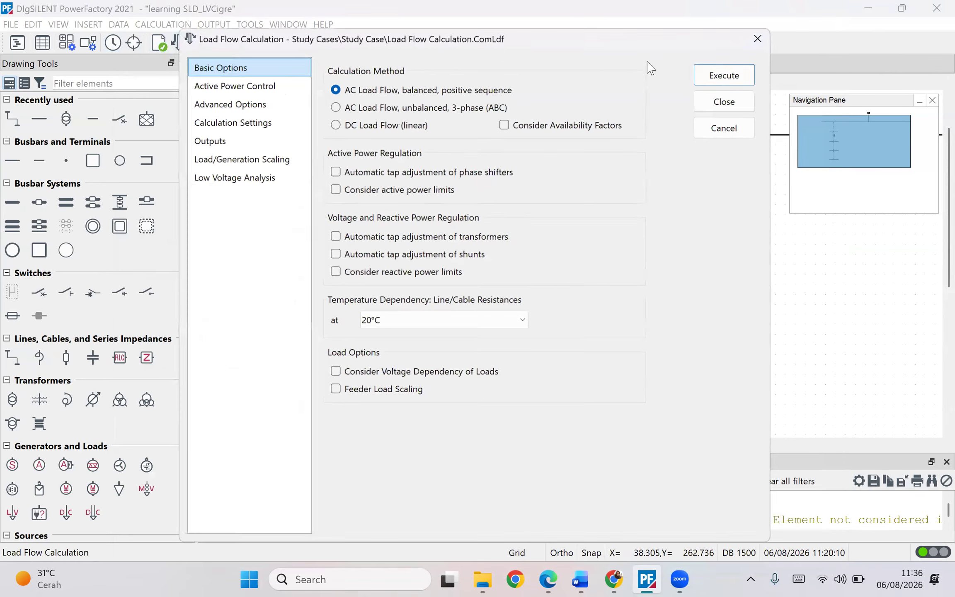
{"action": "left_click", "coordinate": [723, 73]}
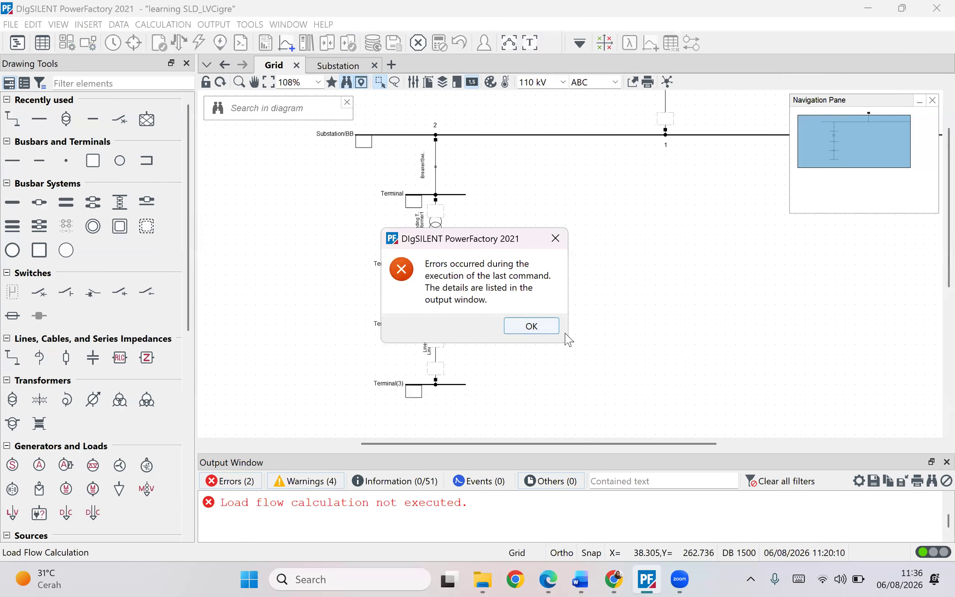
{"action": "left_click", "coordinate": [526, 326]}
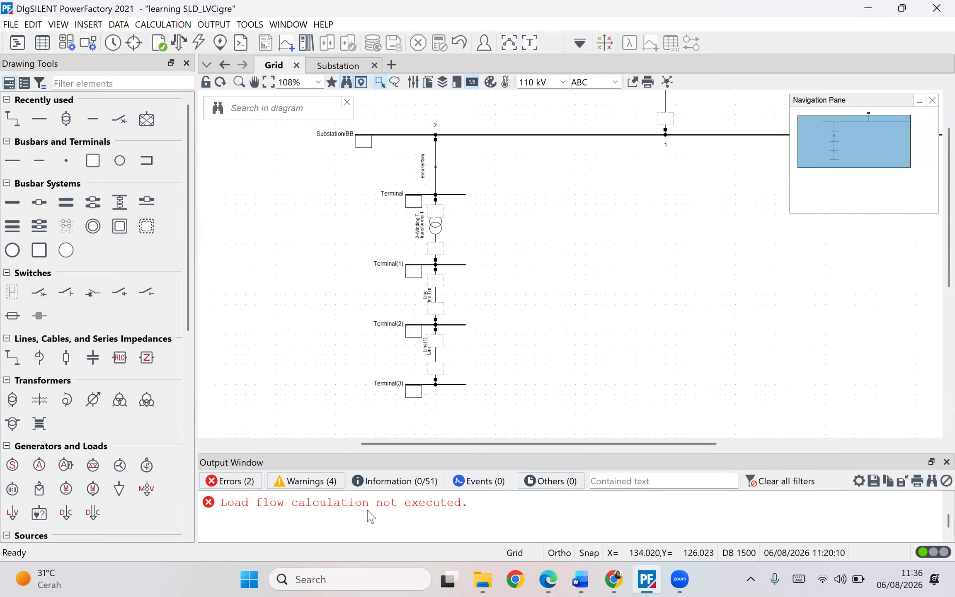
{"action": "left_click", "coordinate": [415, 482]}
{"action": "scroll", "coordinate": [404, 448], "scroll_direction": "right", "scroll_amount": 2}
{"action": "scroll", "coordinate": [429, 494], "scroll_direction": "up", "scroll_amount": 1}
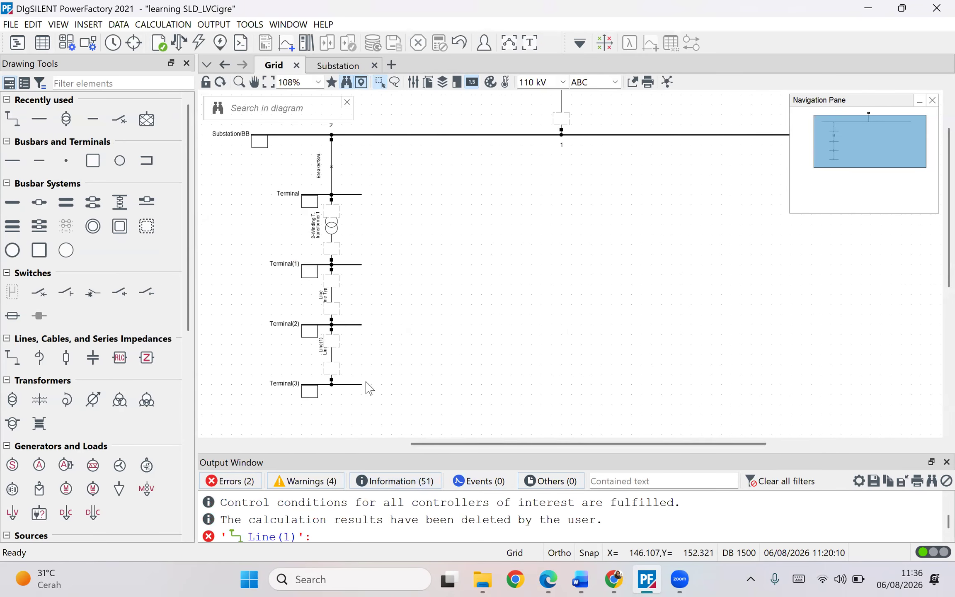
{"action": "left_click", "coordinate": [947, 461]}
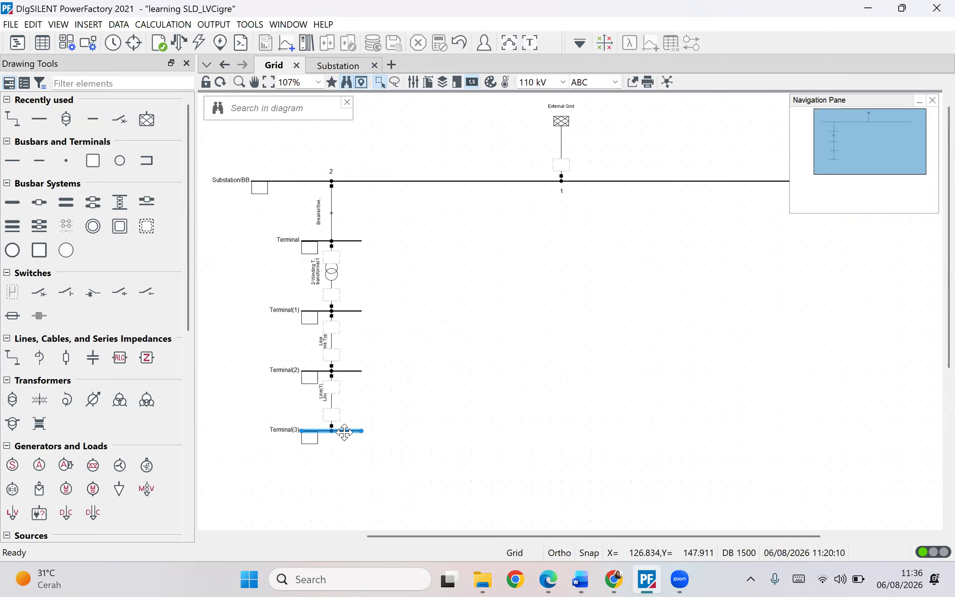
- Set Terminal(3)'s line-line nominal voltage to 0.4 kV
{"action": "double_click", "coordinate": [354, 431]}
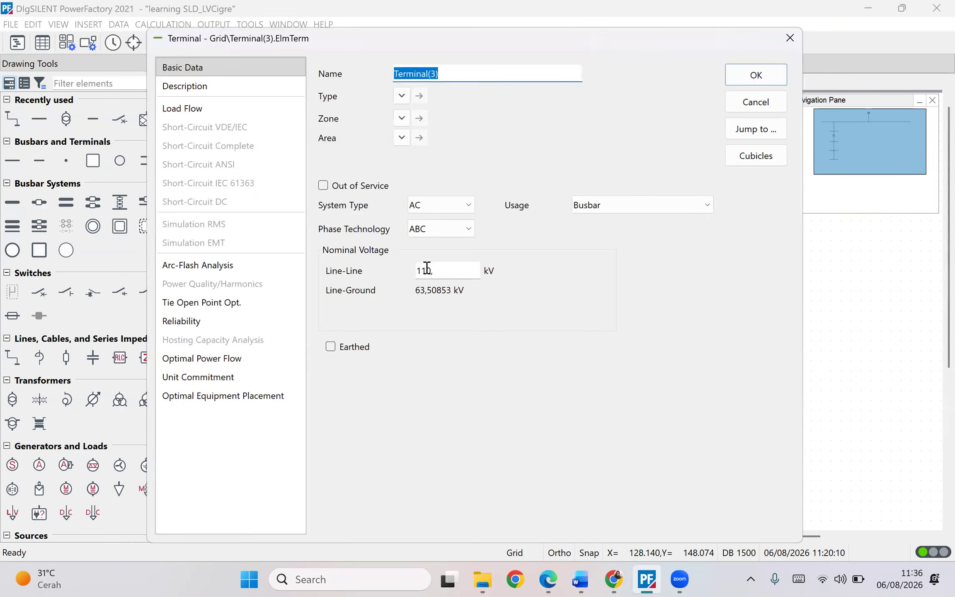
{"action": "left_click", "coordinate": [755, 76]}
{"action": "double_click", "coordinate": [357, 431]}
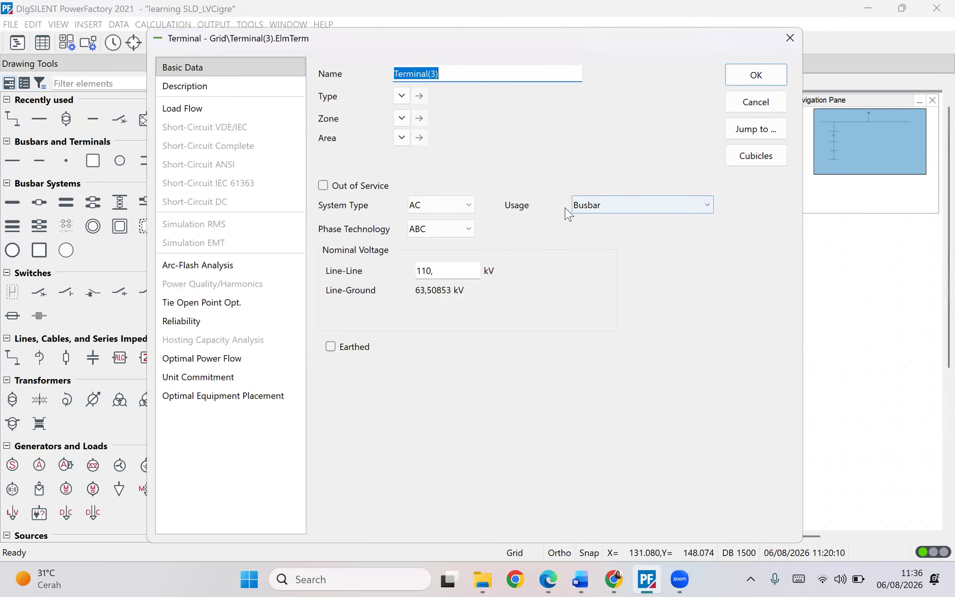
{"action": "double_click", "coordinate": [443, 270]}
{"action": "type", "text": "0,"}
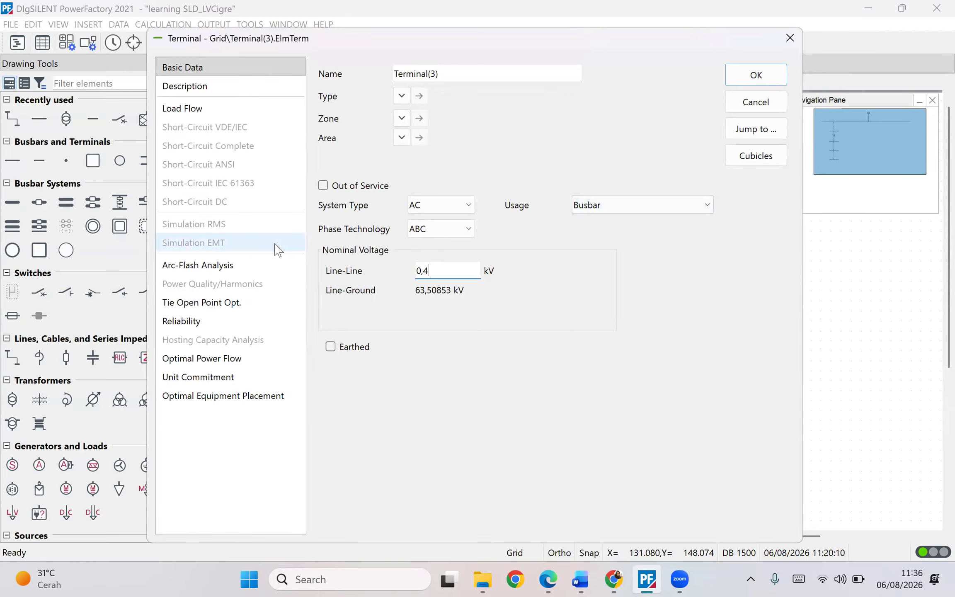
{"action": "key", "text": "Return"}
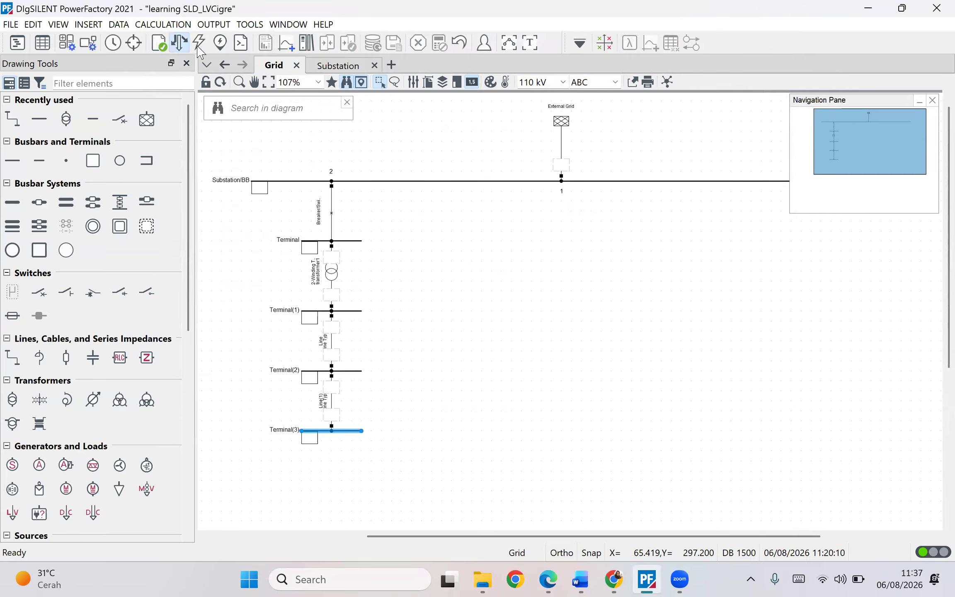
- Execute the load flow again and check the CIGRE figure in the Word document
{"action": "left_click", "coordinate": [183, 42]}
{"action": "left_click", "coordinate": [703, 72]}
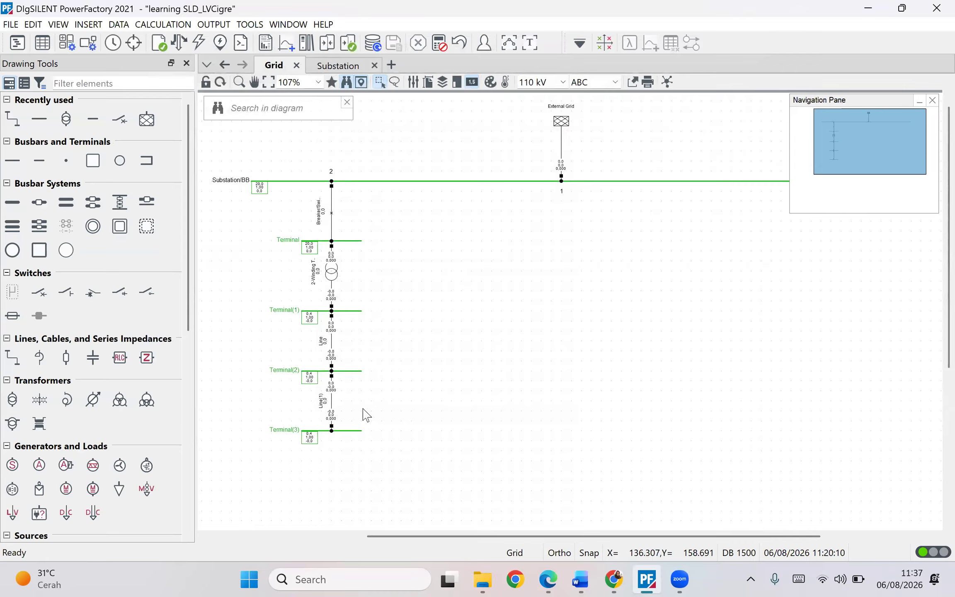
{"action": "left_click", "coordinate": [580, 578]}
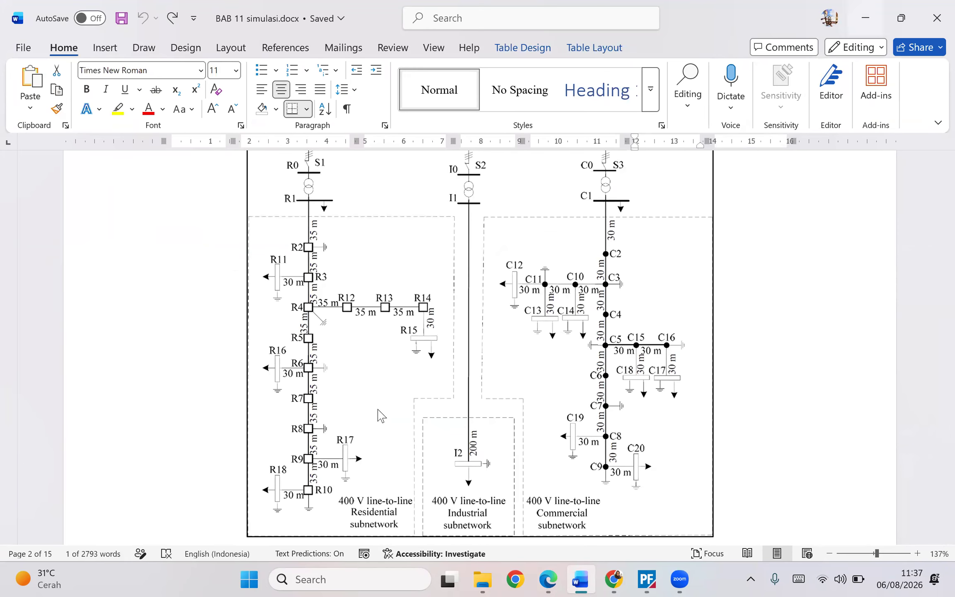
{"action": "key", "text": "alt+Tab"}
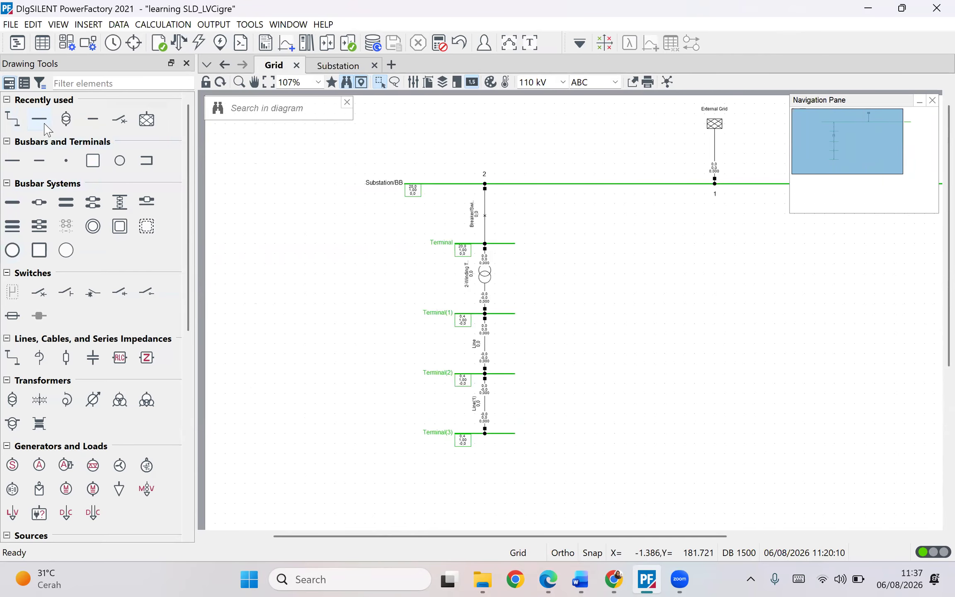
- Place a new terminal to the left of Terminal(3) and rotate it counter-clockwise into a vertical busbar
{"action": "left_click", "coordinate": [8, 162]}
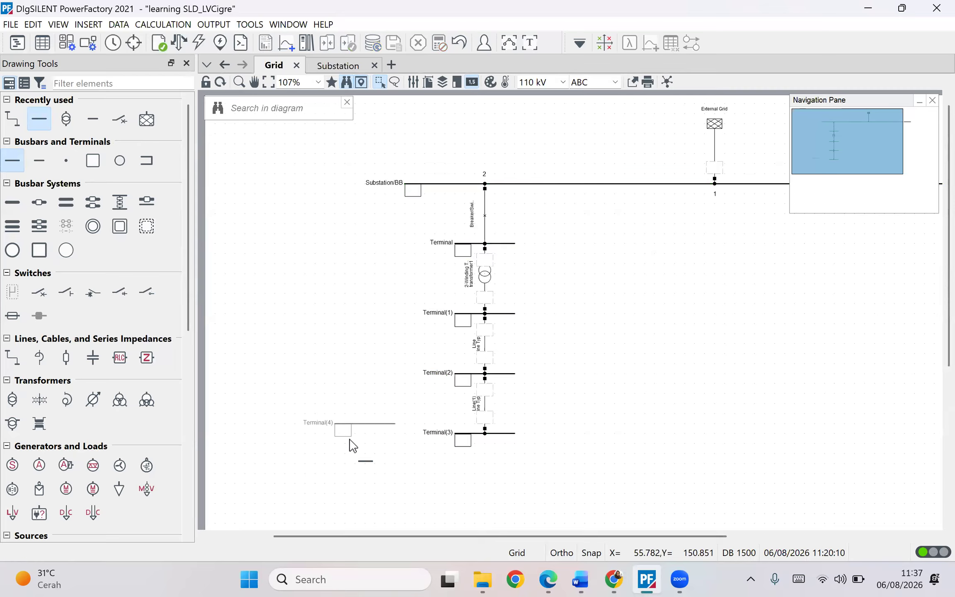
{"action": "left_click", "coordinate": [372, 447]}
{"action": "mouse_move", "coordinate": [366, 423]}
{"action": "left_mouse_down"}
{"action": "mouse_move", "coordinate": [352, 437]}
{"action": "mouse_move", "coordinate": [361, 442]}
{"action": "left_mouse_up"}
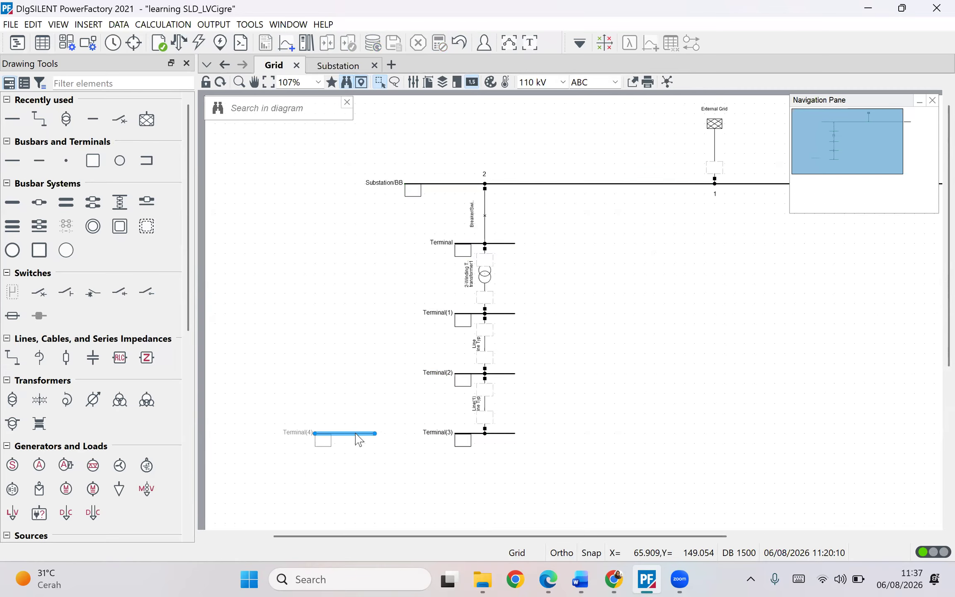
{"action": "right_click", "coordinate": [356, 434]}
{"action": "mouse_move", "coordinate": [416, 383]}
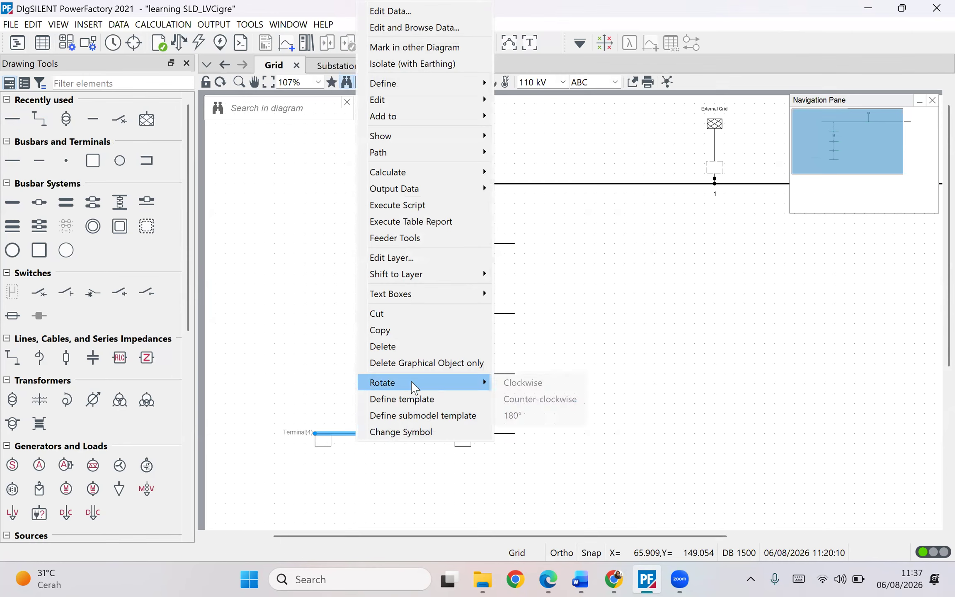
{"action": "left_click", "coordinate": [537, 397]}
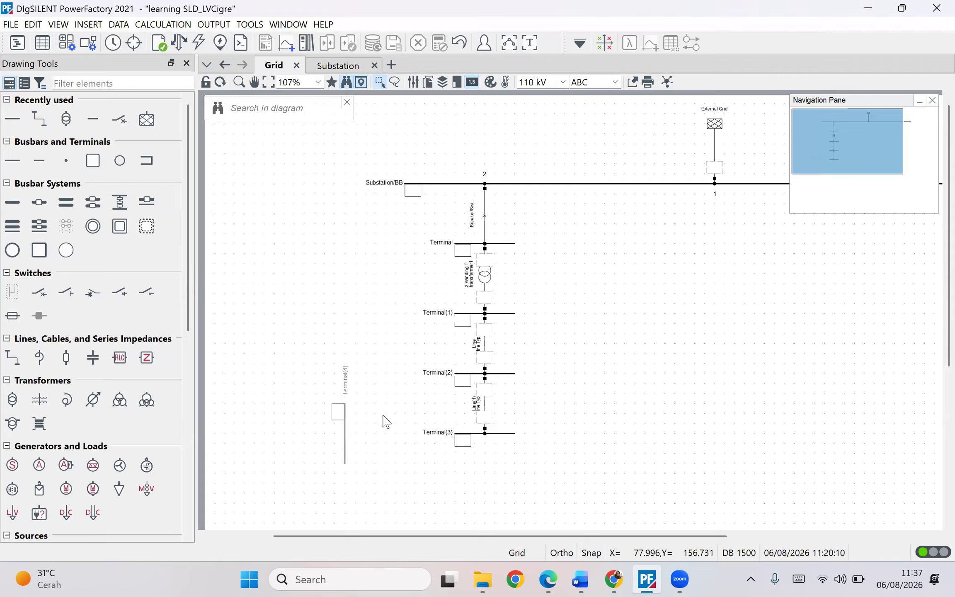
- Draw a line connecting the new Terminal(4) to Terminal(3)
{"action": "left_click", "coordinate": [39, 119]}
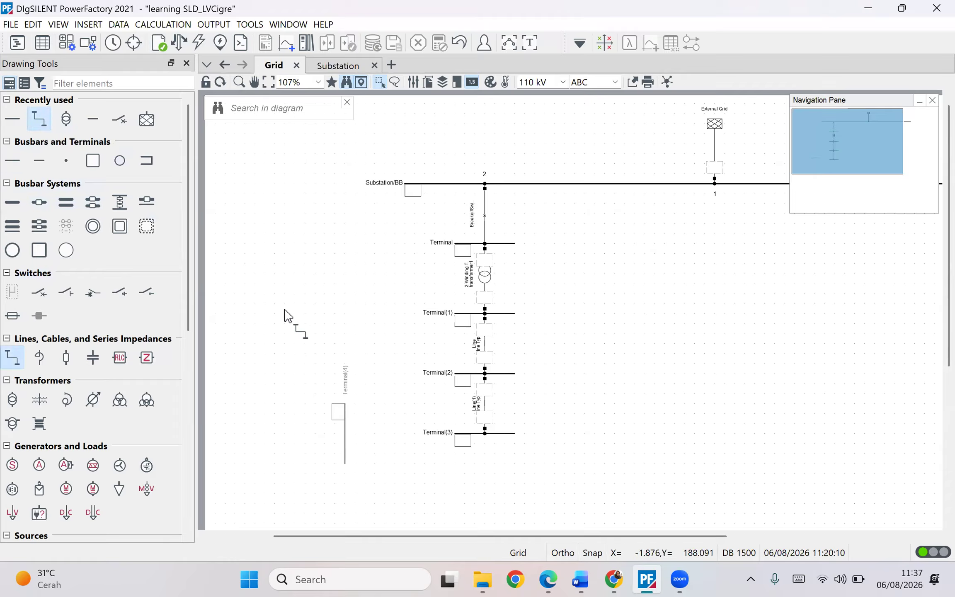
{"action": "left_click", "coordinate": [393, 434]}
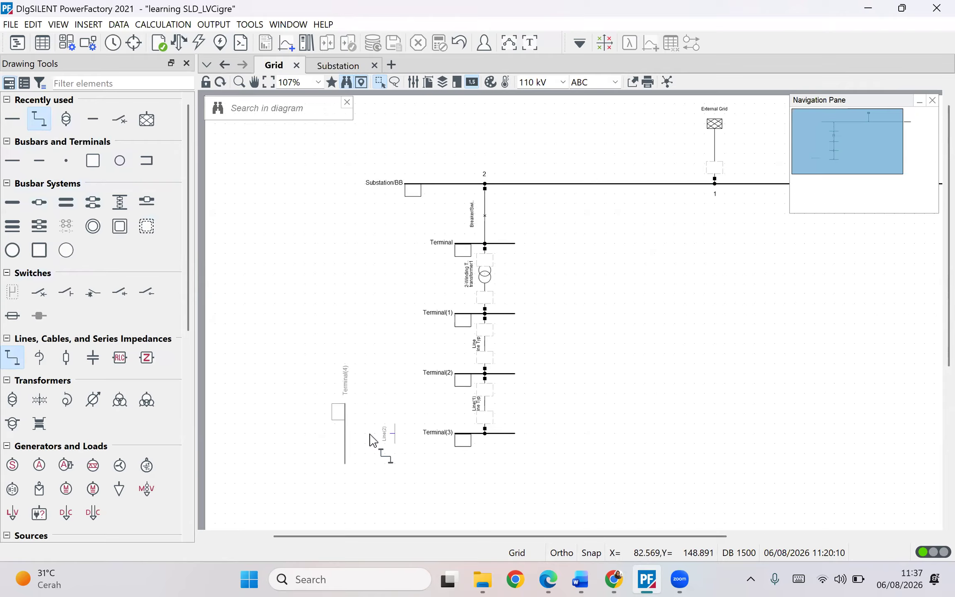
{"action": "left_click", "coordinate": [346, 434]}
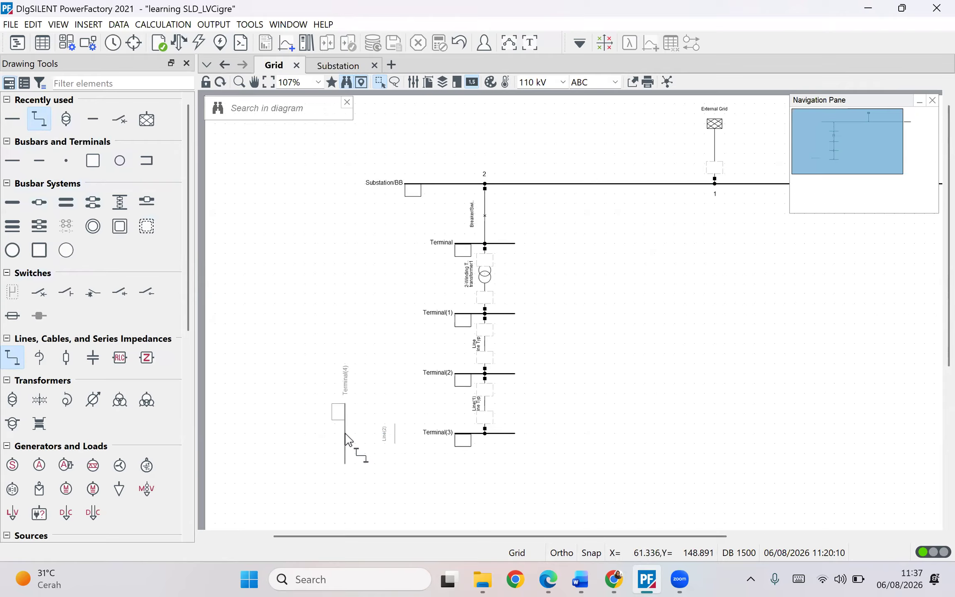
{"action": "left_click", "coordinate": [457, 434]}
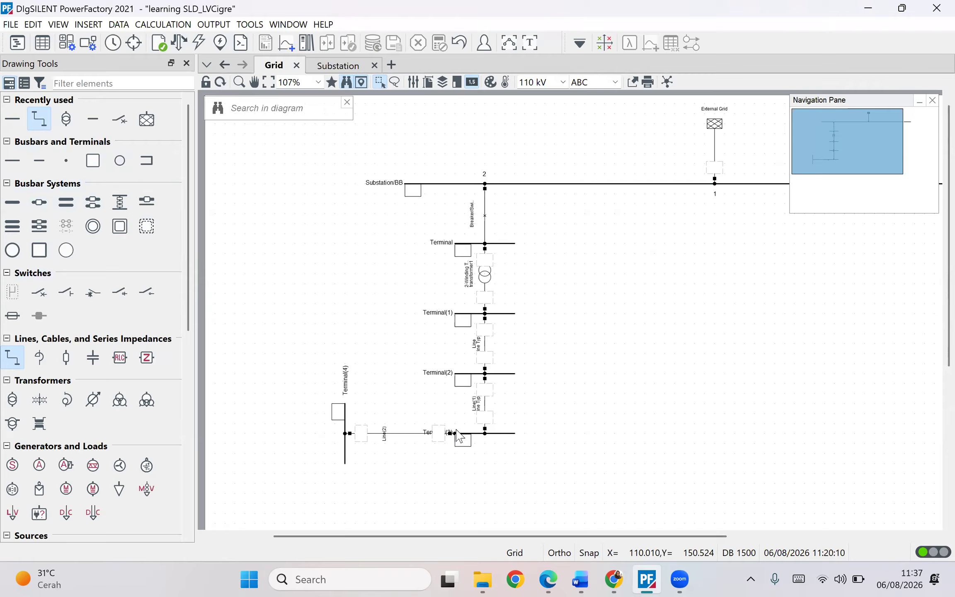
{"action": "key", "text": "Escape"}
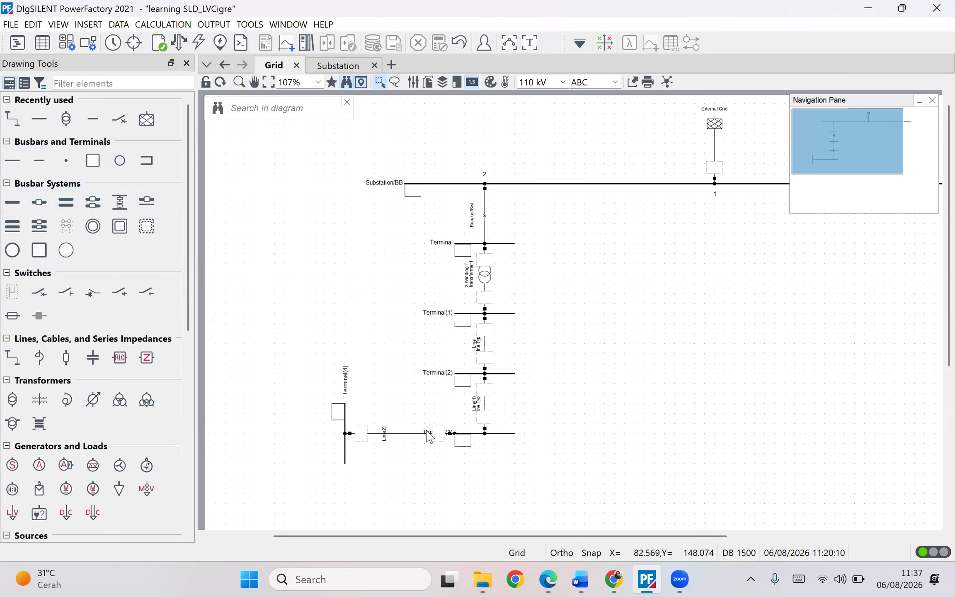
- Assign the library Line Type to Line(2) and set its length to 0.030 km
{"action": "left_click", "coordinate": [410, 434]}
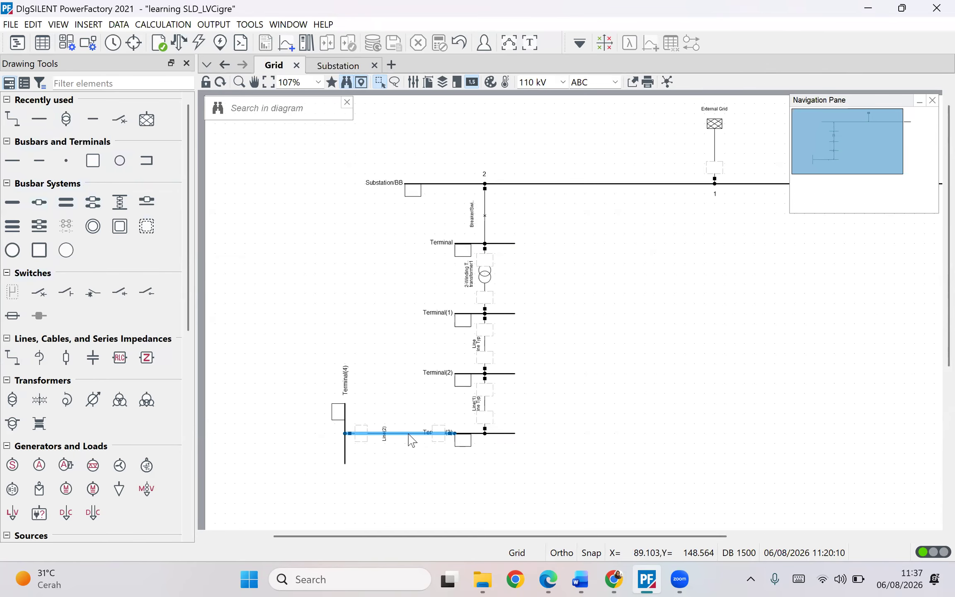
{"action": "double_click", "coordinate": [410, 433]}
{"action": "left_click", "coordinate": [364, 68]}
{"action": "mouse_move", "coordinate": [396, 88]}
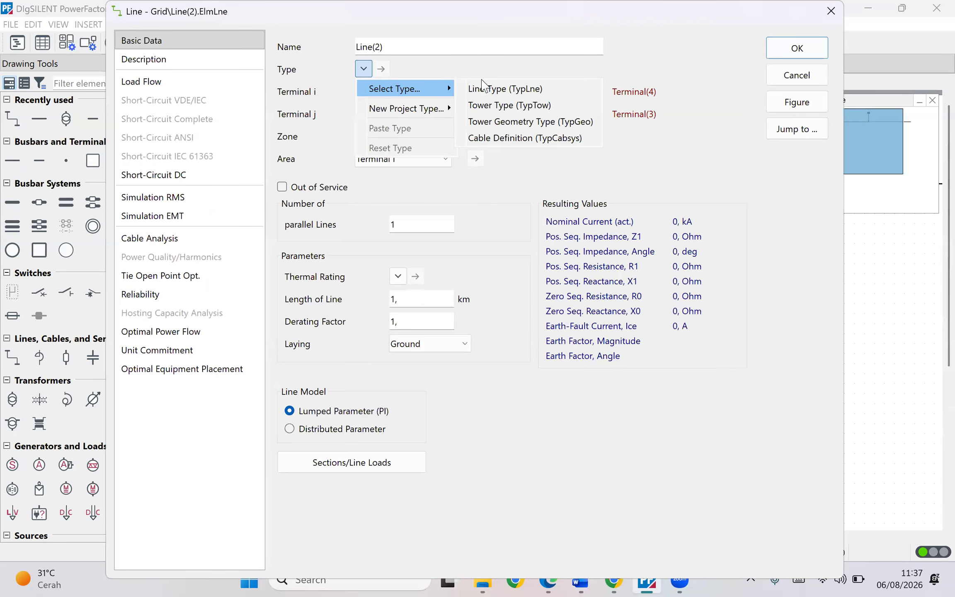
{"action": "left_click", "coordinate": [483, 85]}
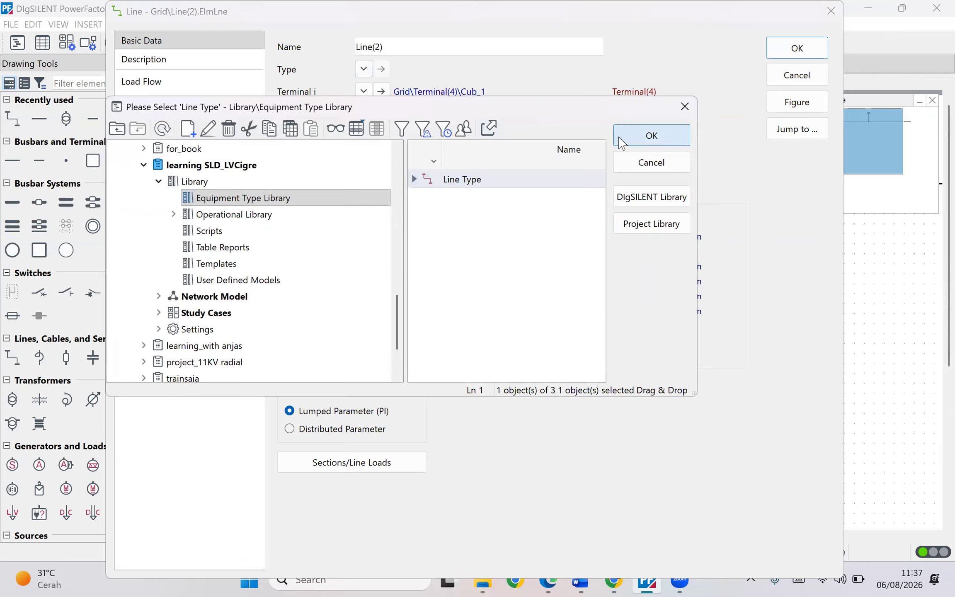
{"action": "left_click", "coordinate": [620, 143]}
{"action": "left_click_drag", "start_coordinate": [409, 306], "coordinate": [346, 305]}
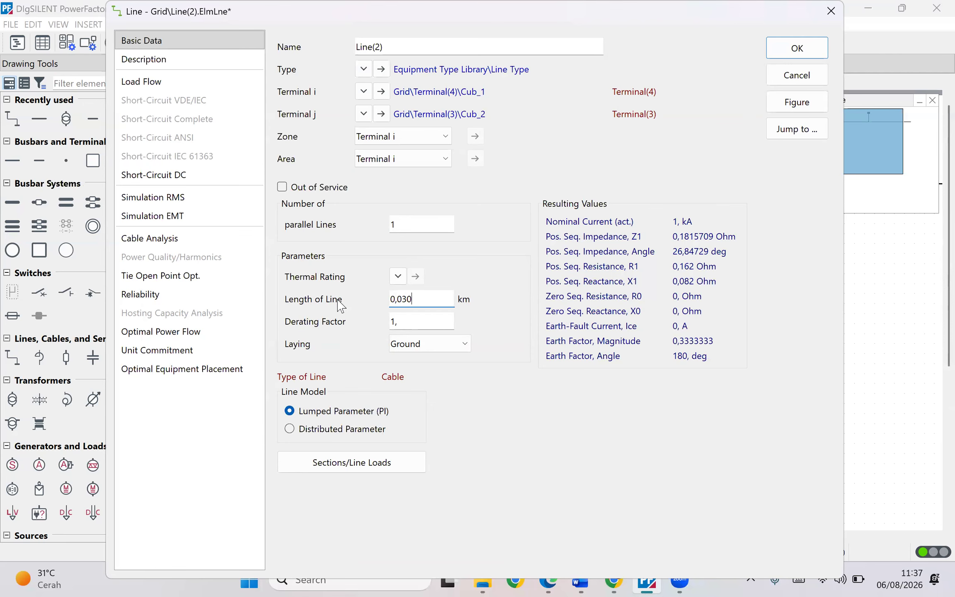
{"action": "key", "text": "Return"}
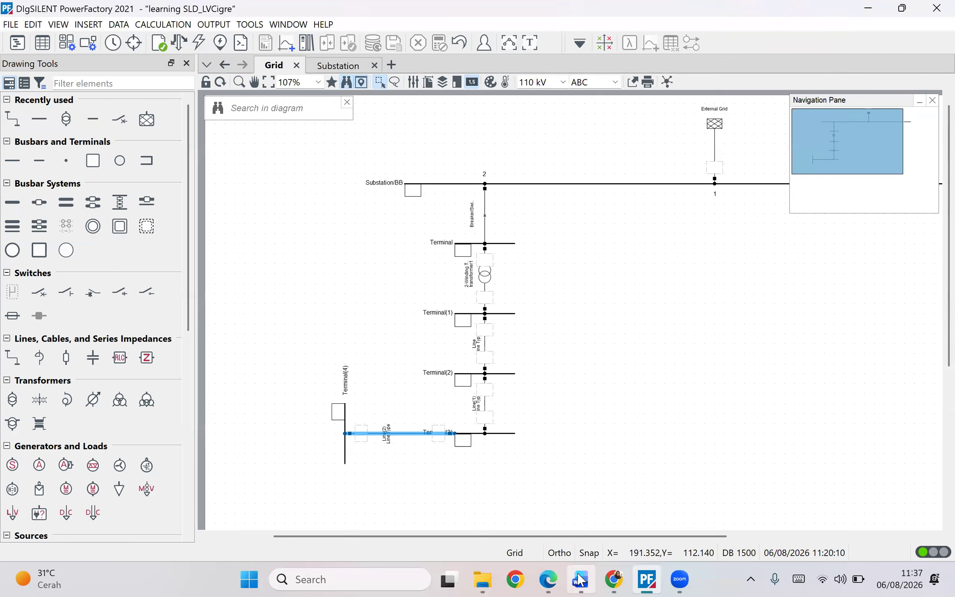
- Check the CIGRE figure in Word, then set Terminal(4)'s line-line nominal voltage to 0.4 kV
{"action": "left_click", "coordinate": [580, 580]}
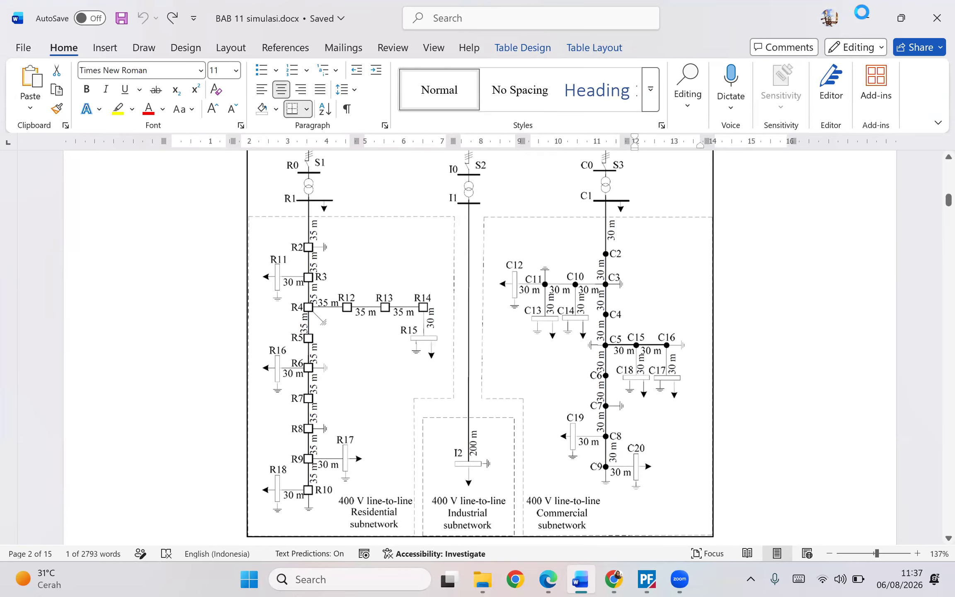
{"action": "left_click", "coordinate": [862, 14]}
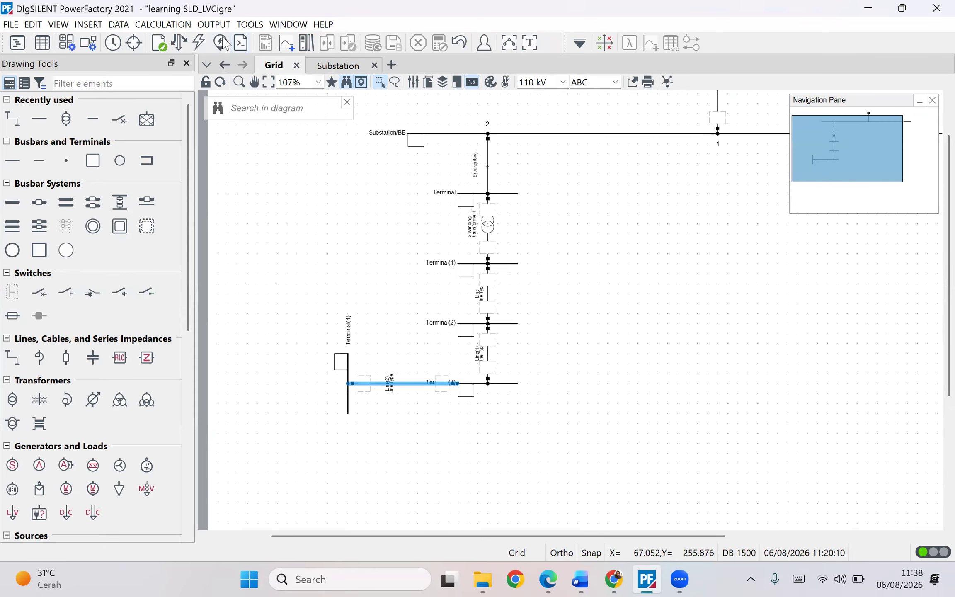
{"action": "double_click", "coordinate": [349, 378]}
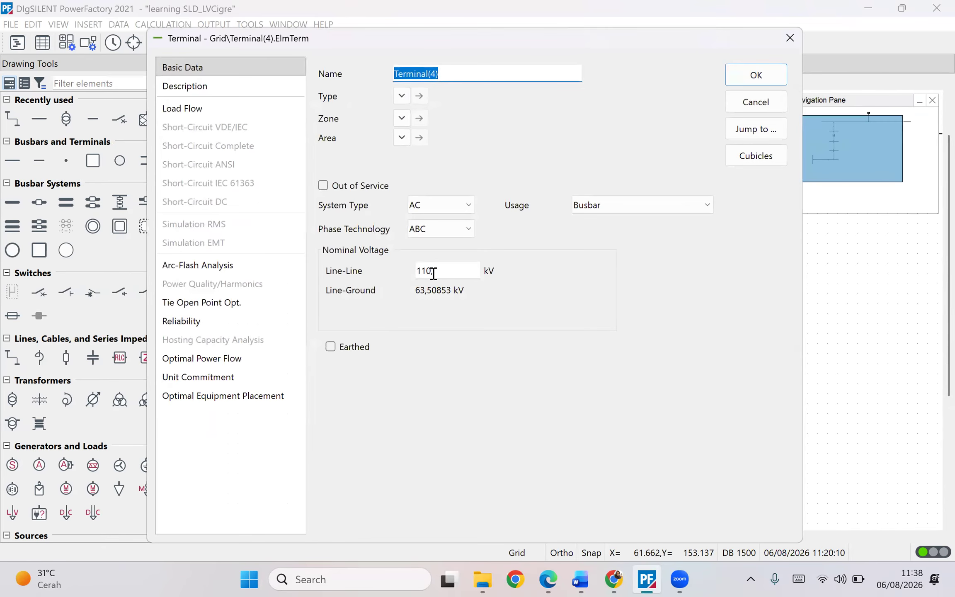
{"action": "left_click_drag", "start_coordinate": [433, 273], "coordinate": [324, 275]}
{"action": "type", "text": "0,"}
{"action": "key", "text": "Return"}
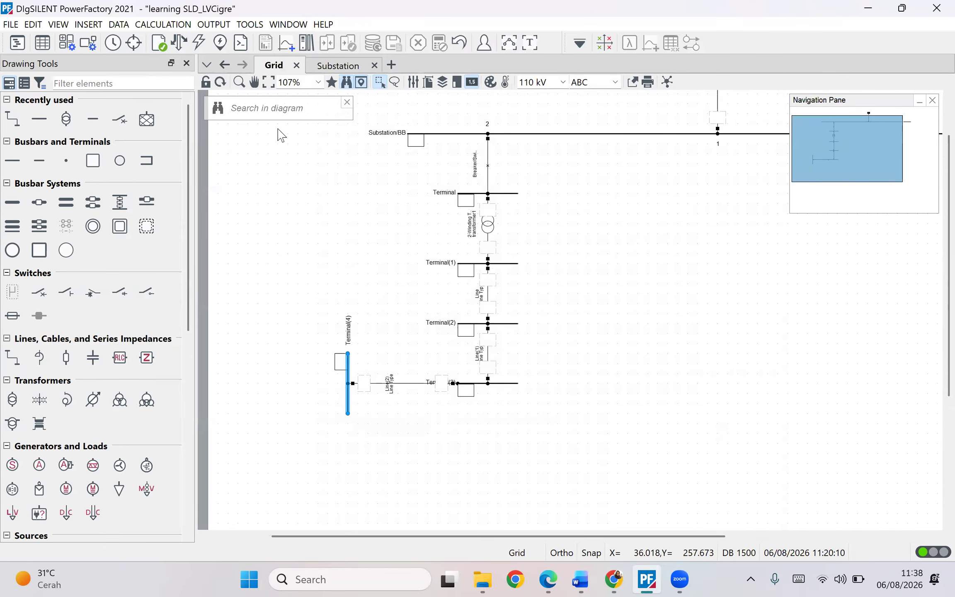
- Execute the load flow, then reset the calculation results
{"action": "left_click", "coordinate": [166, 45]}
{"action": "left_click", "coordinate": [710, 74]}
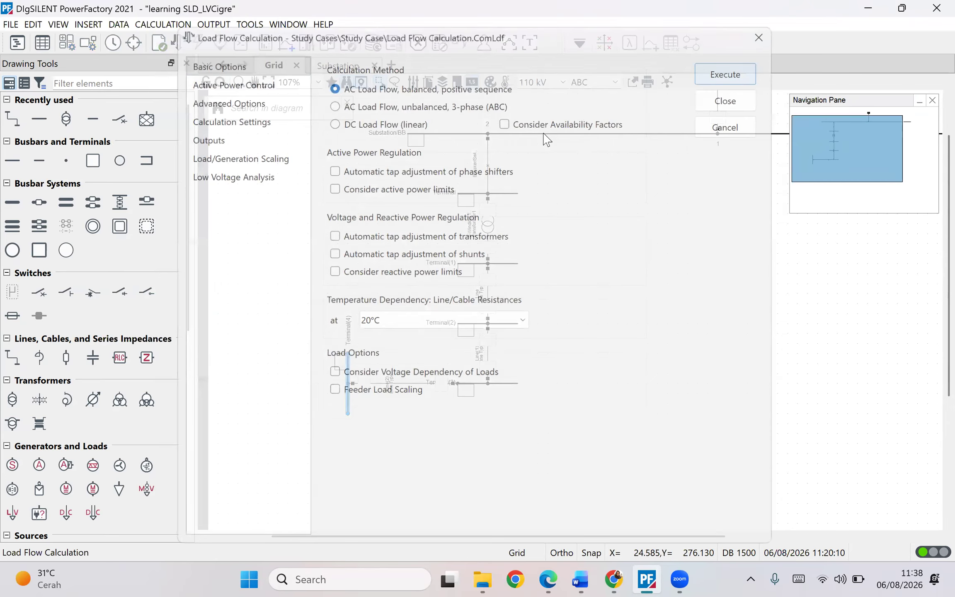
{"action": "left_click", "coordinate": [440, 46]}
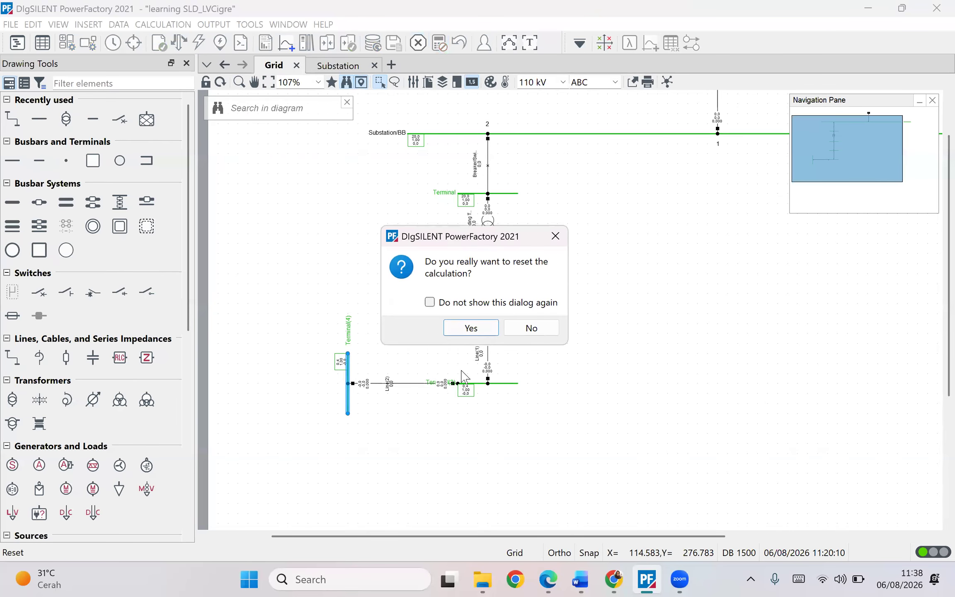
{"action": "left_click", "coordinate": [468, 327]}
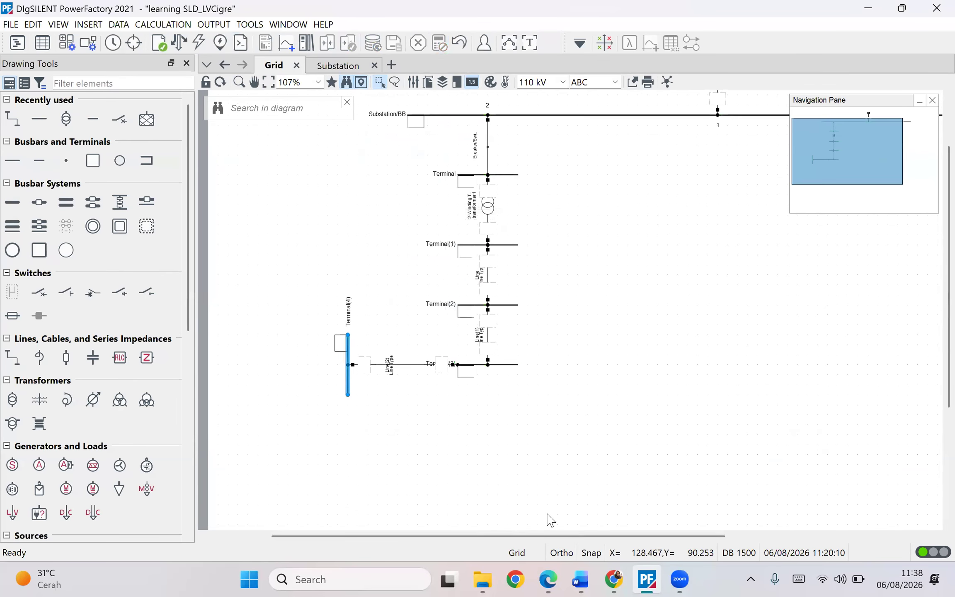
- Review the line and load specification tables in the Word document, focusing on Load R11's P and Q values
{"action": "left_click", "coordinate": [580, 579]}
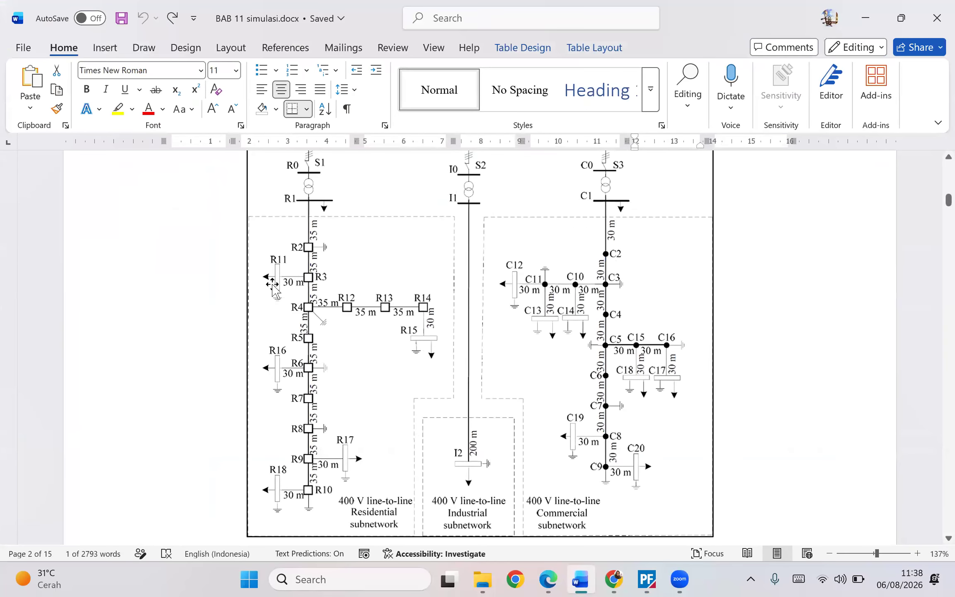
{"action": "mouse_move", "coordinate": [580, 579]}
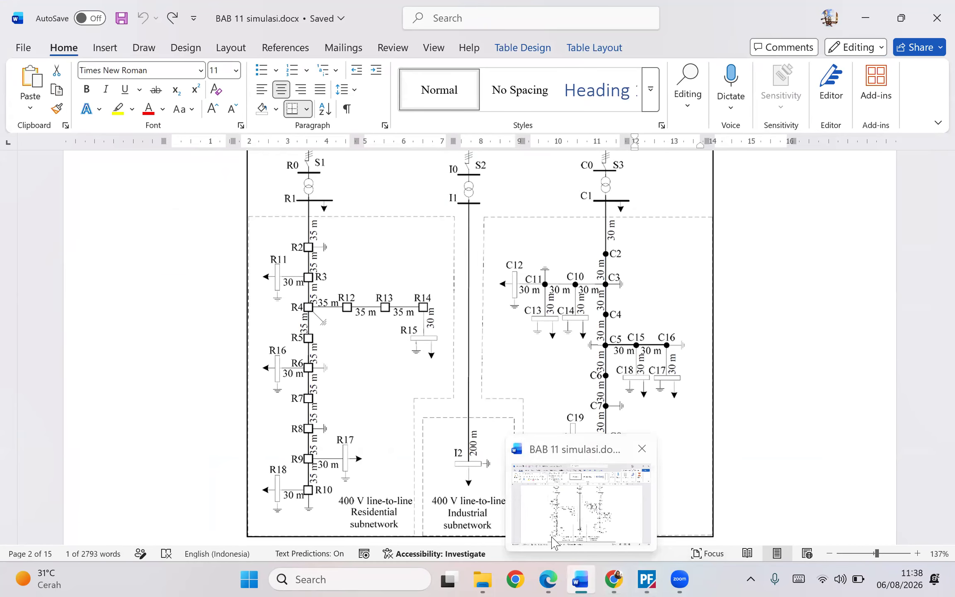
{"action": "scroll", "coordinate": [444, 220], "scroll_direction": "down", "scroll_amount": 15}
{"action": "scroll", "coordinate": [453, 242], "scroll_direction": "down", "scroll_amount": 20}
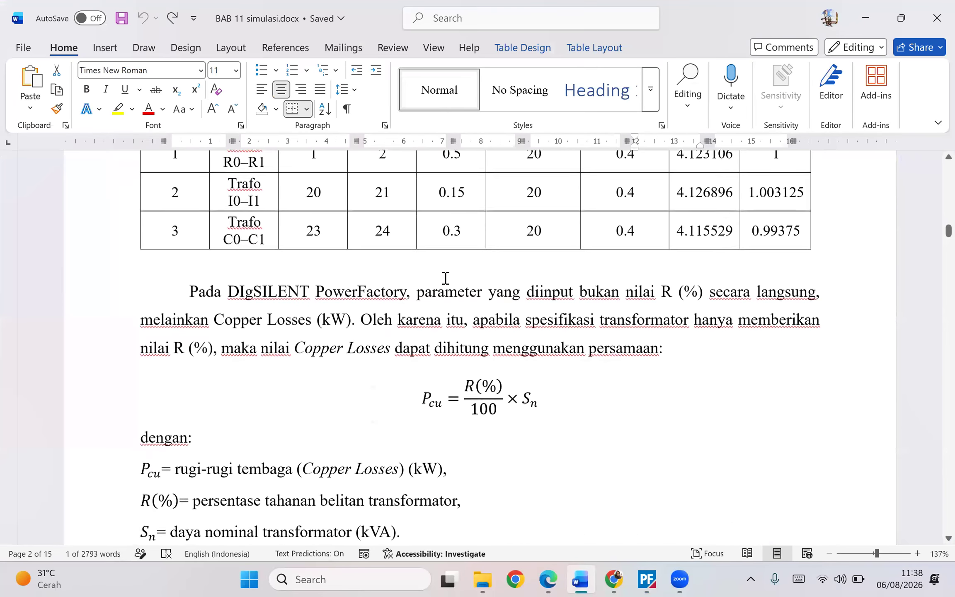
{"action": "scroll", "coordinate": [478, 357], "scroll_direction": "down", "scroll_amount": 20}
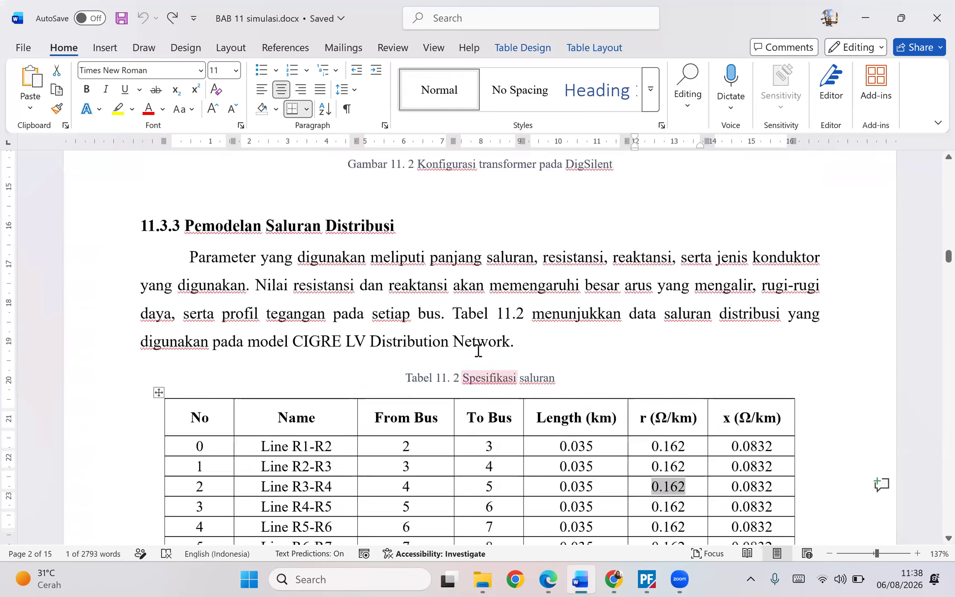
{"action": "scroll", "coordinate": [464, 290], "scroll_direction": "down", "scroll_amount": 20}
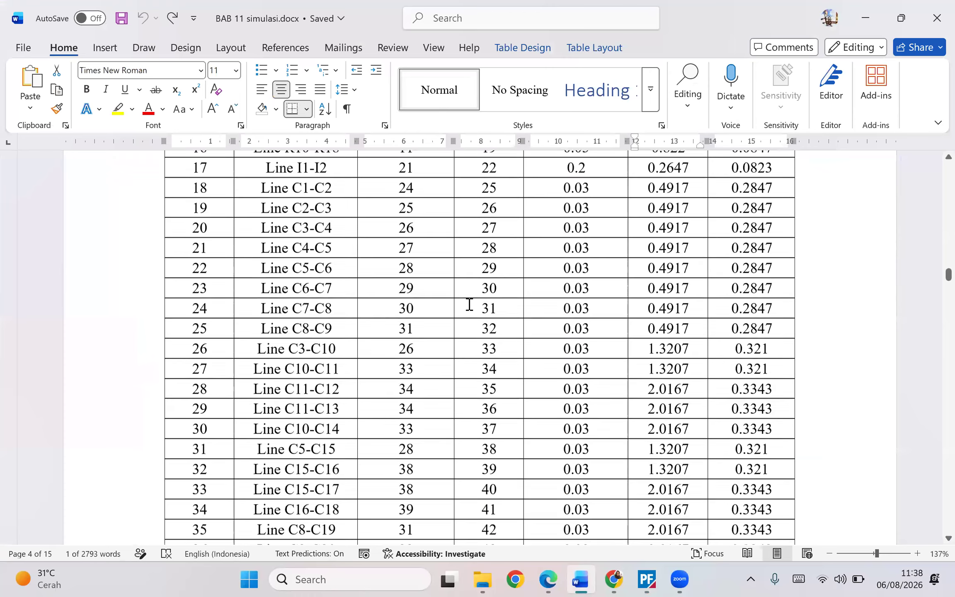
{"action": "scroll", "coordinate": [459, 302], "scroll_direction": "down", "scroll_amount": 9}
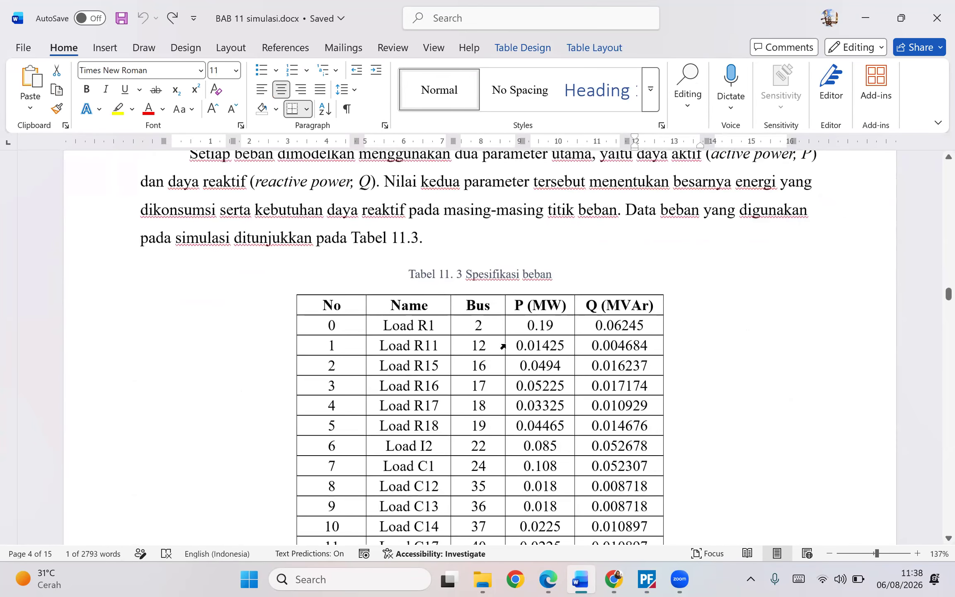
{"action": "left_click_drag", "start_coordinate": [518, 345], "coordinate": [558, 346]}
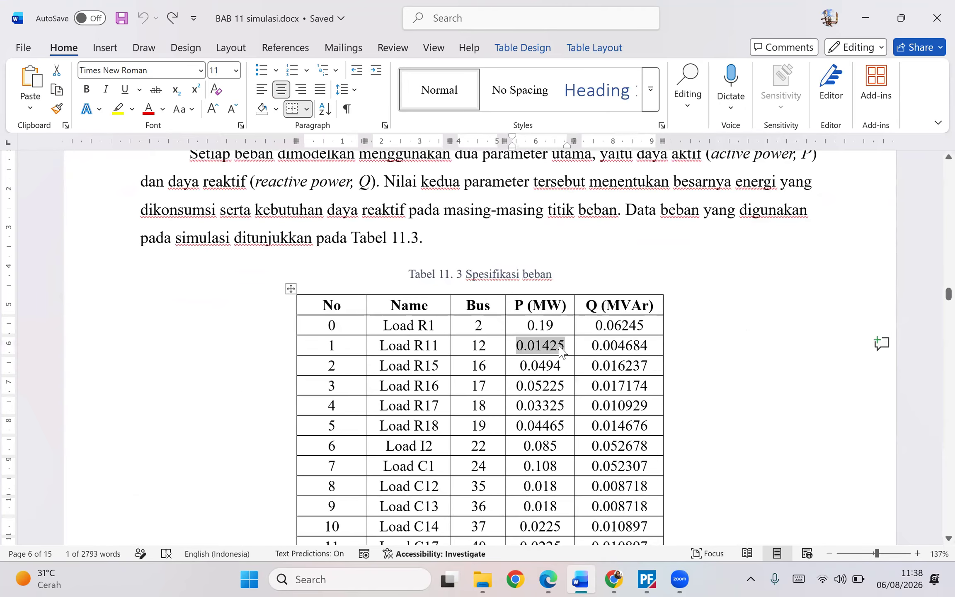
{"action": "mouse_move", "coordinate": [661, 575]}
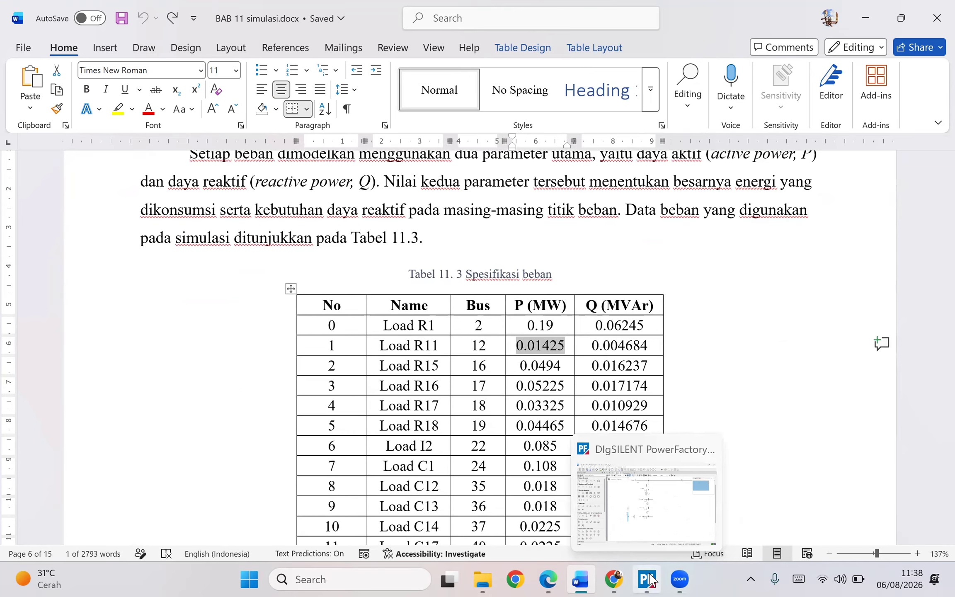
{"action": "left_click_drag", "start_coordinate": [590, 345], "coordinate": [656, 345]}
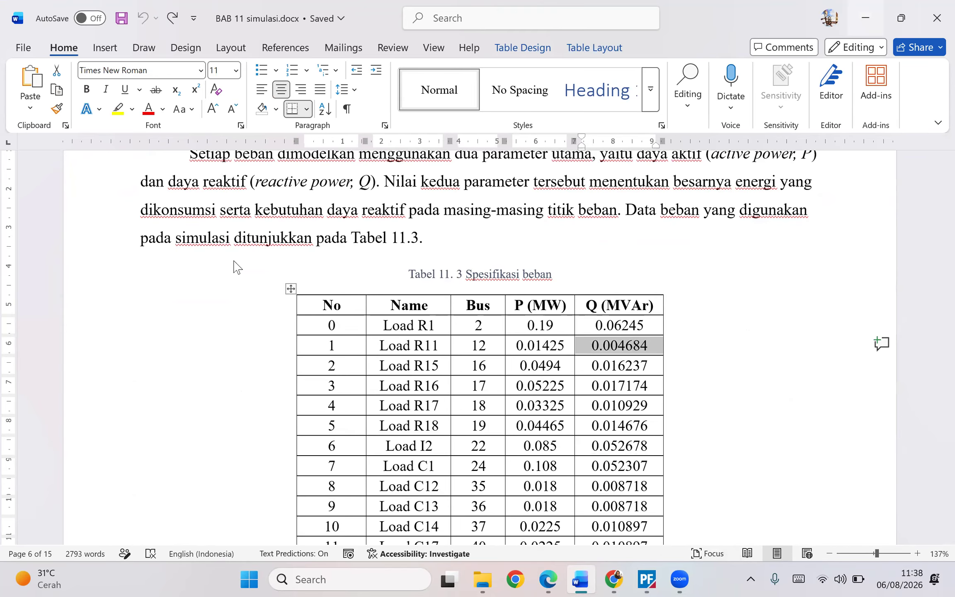
{"action": "key", "text": "alt+Tab"}
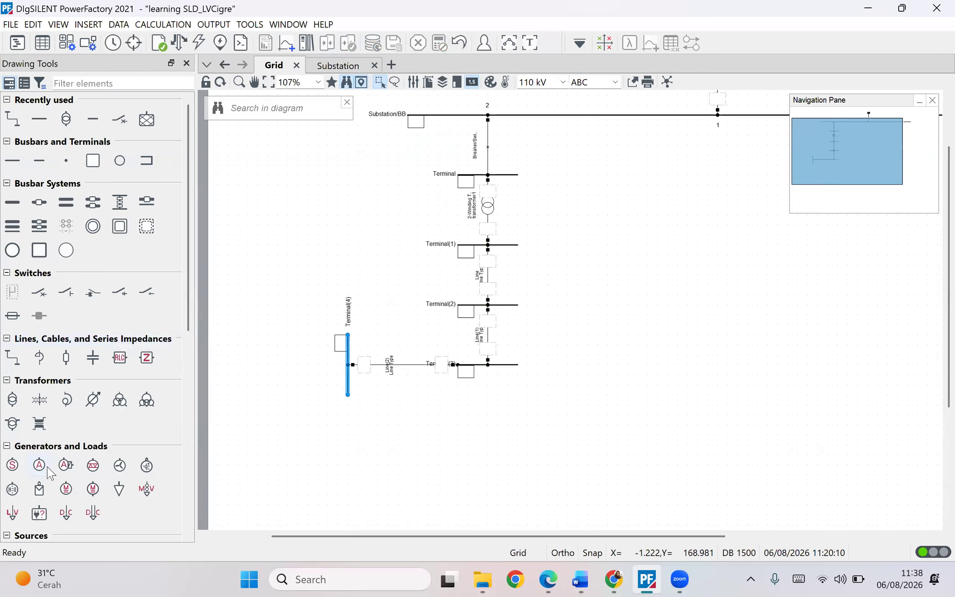
- Connect a general load to Terminal(4), placing it to the left of the busbar
{"action": "scroll", "coordinate": [48, 467], "scroll_direction": "down", "scroll_amount": 3}
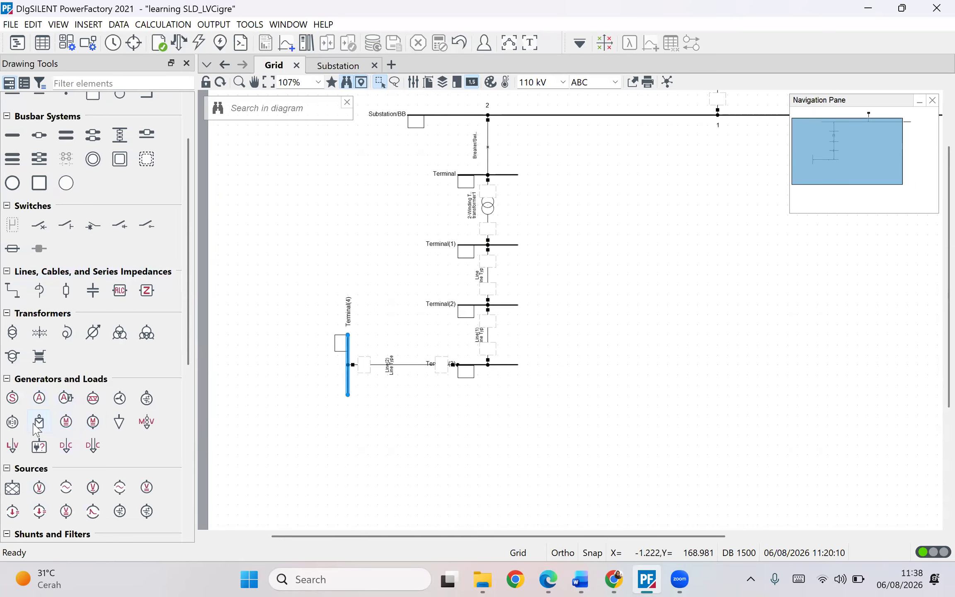
{"action": "left_click", "coordinate": [120, 421]}
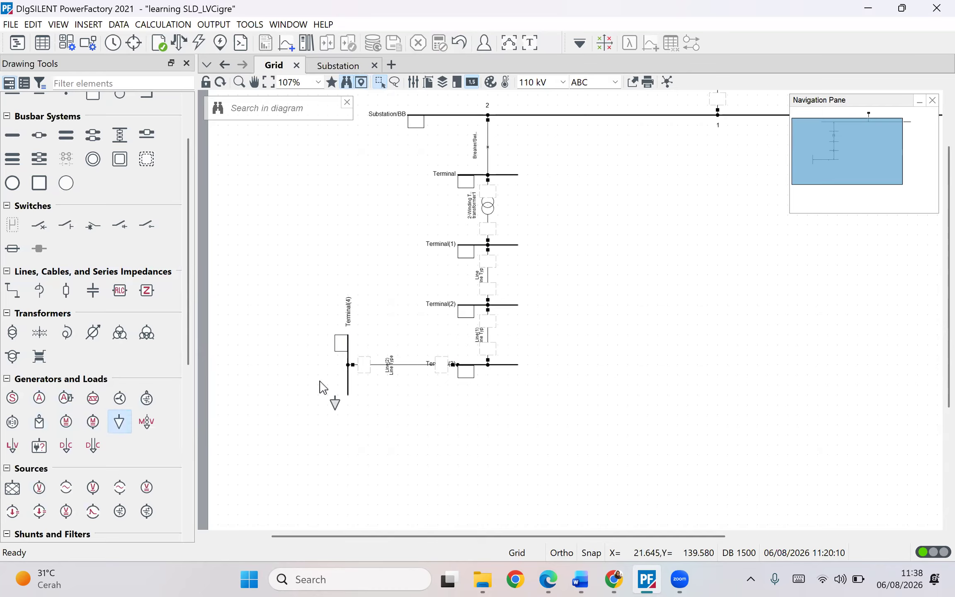
{"action": "left_click", "coordinate": [347, 357]}
{"action": "key", "text": "Escape"}
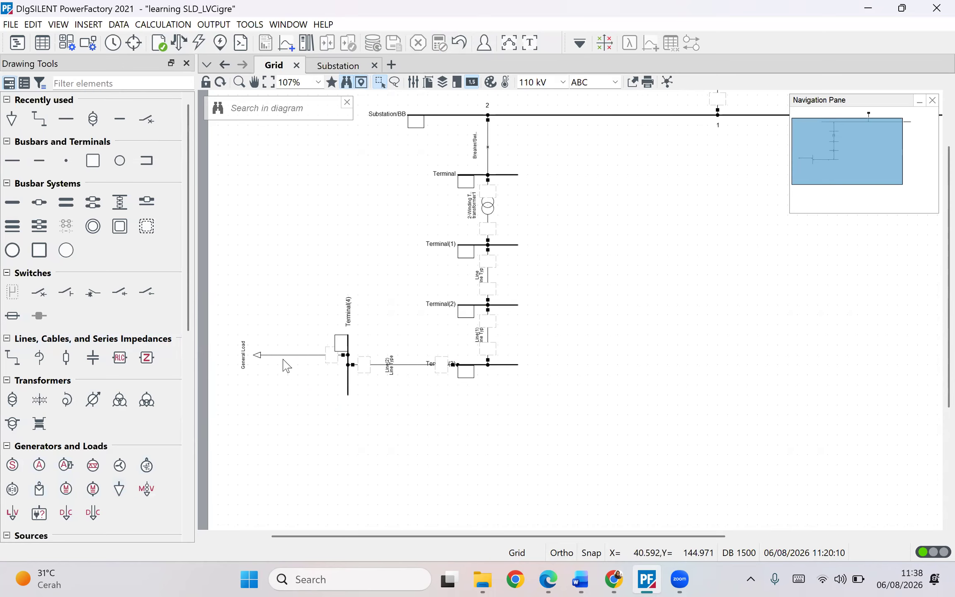
{"action": "left_click_drag", "start_coordinate": [261, 360], "coordinate": [271, 366]}
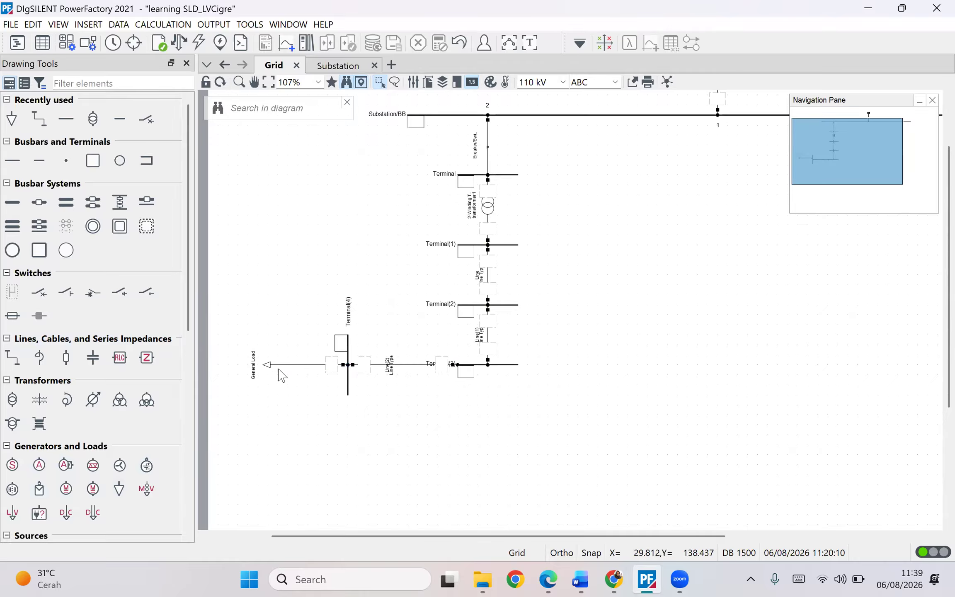
- Open the general load's properties on Terminal(4) and set its load-flow active power to 0.01425 MW
{"action": "double_click", "coordinate": [268, 367]}
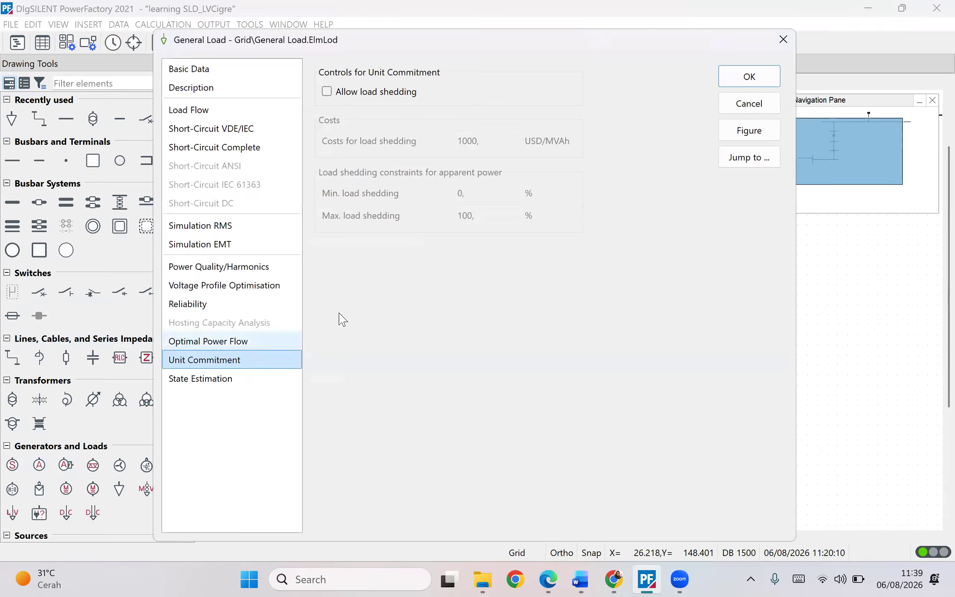
{"action": "left_click", "coordinate": [210, 75]}
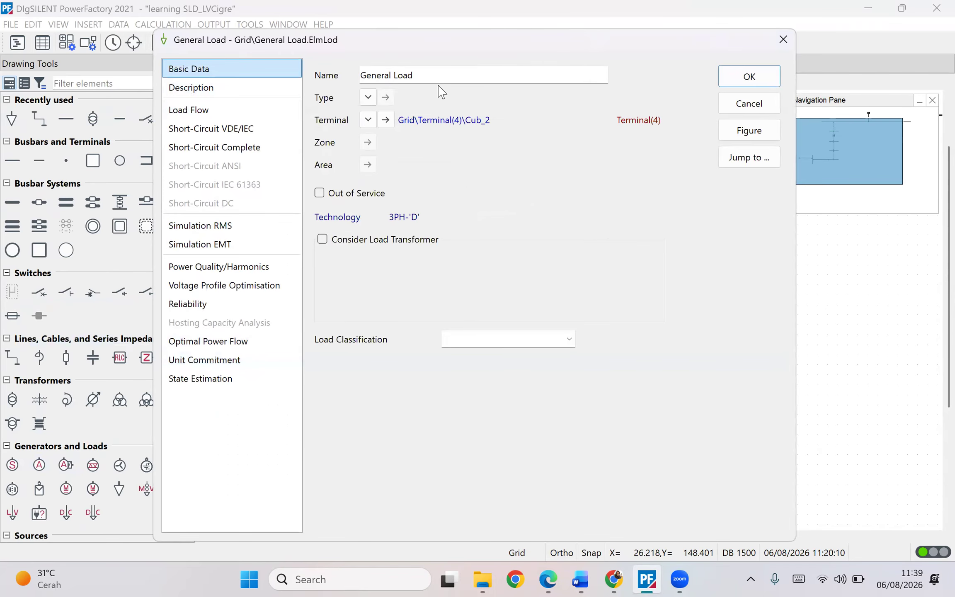
{"action": "left_click", "coordinate": [369, 98]}
{"action": "mouse_move", "coordinate": [396, 139]}
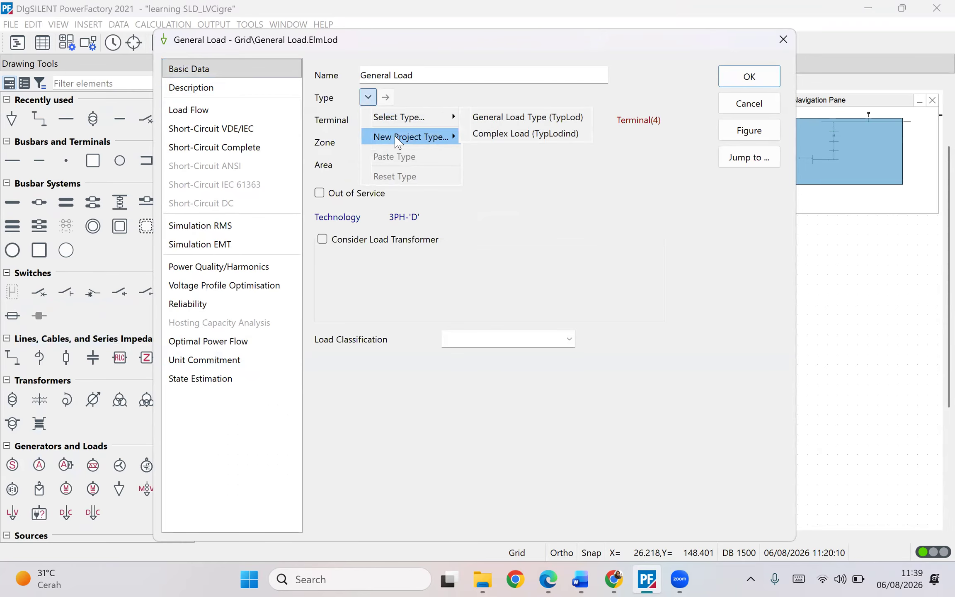
{"action": "left_click", "coordinate": [206, 108]}
{"action": "left_click", "coordinate": [211, 110]}
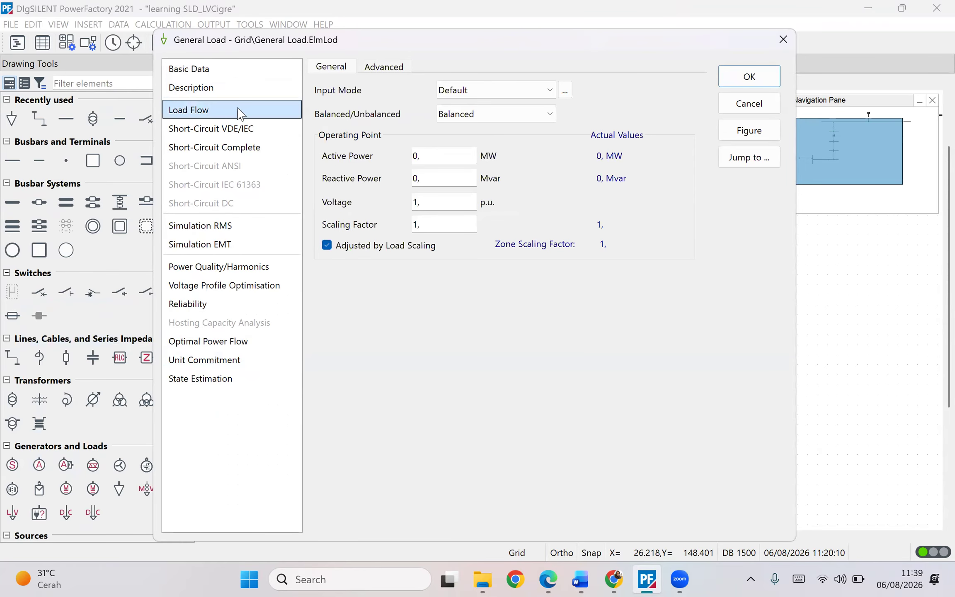
{"action": "left_click", "coordinate": [196, 74]}
{"action": "left_click", "coordinate": [205, 127]}
{"action": "left_click", "coordinate": [209, 109]}
{"action": "left_click", "coordinate": [447, 153]}
{"action": "type", "text": "0.01425"}
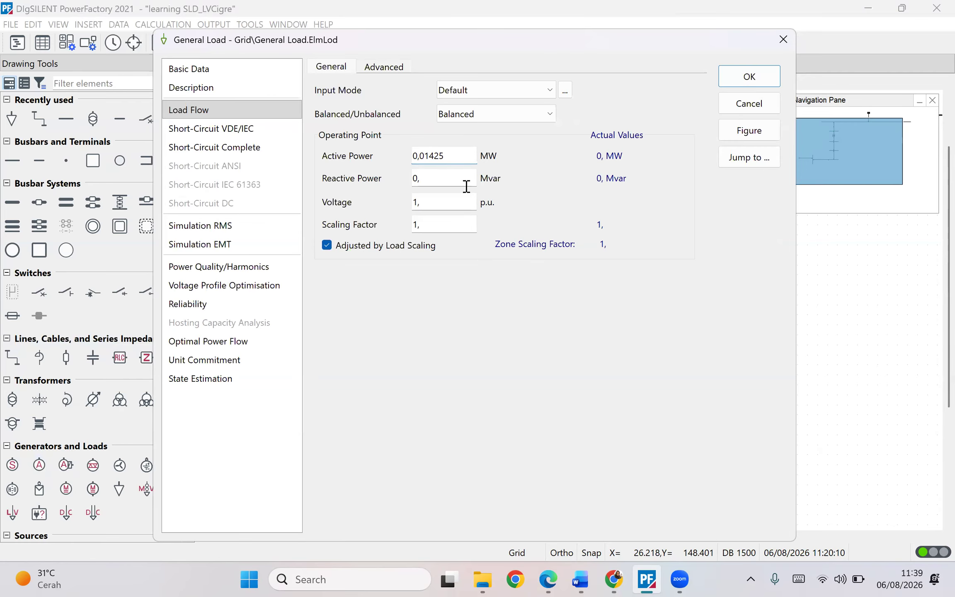
- Copy Load R11's Q value from the Word load table, set the load's reactive power to 0.004684 Mvar, and confirm the dialog
{"action": "left_click", "coordinate": [580, 579]}
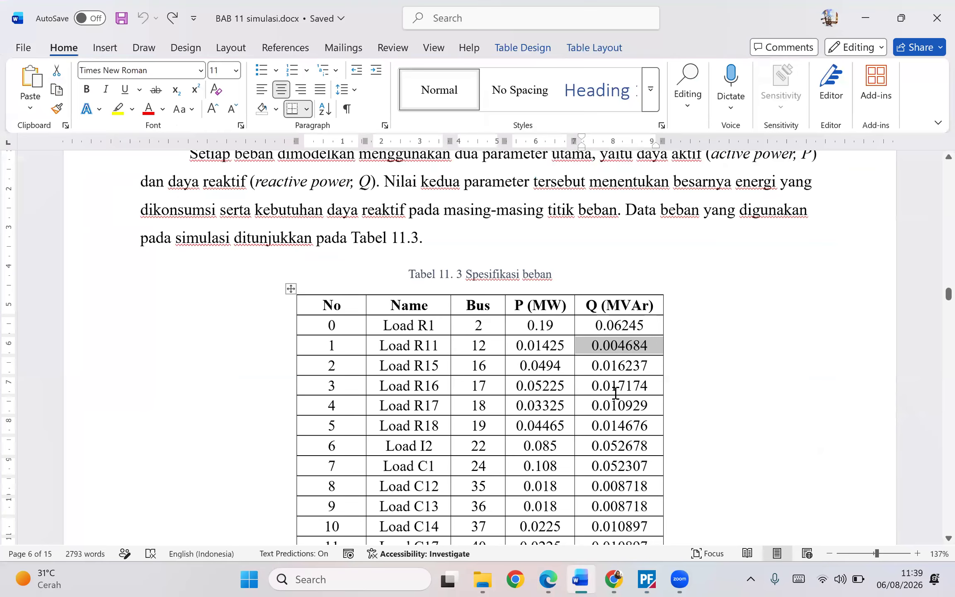
{"action": "left_click", "coordinate": [643, 344]}
{"action": "left_click_drag", "start_coordinate": [646, 343], "coordinate": [588, 345]}
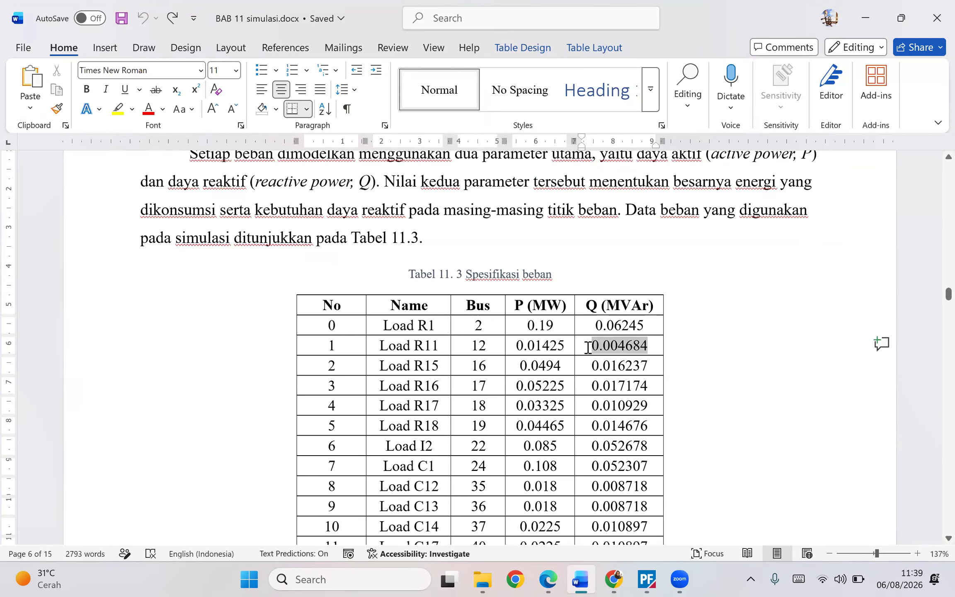
{"action": "left_click", "coordinate": [646, 579]}
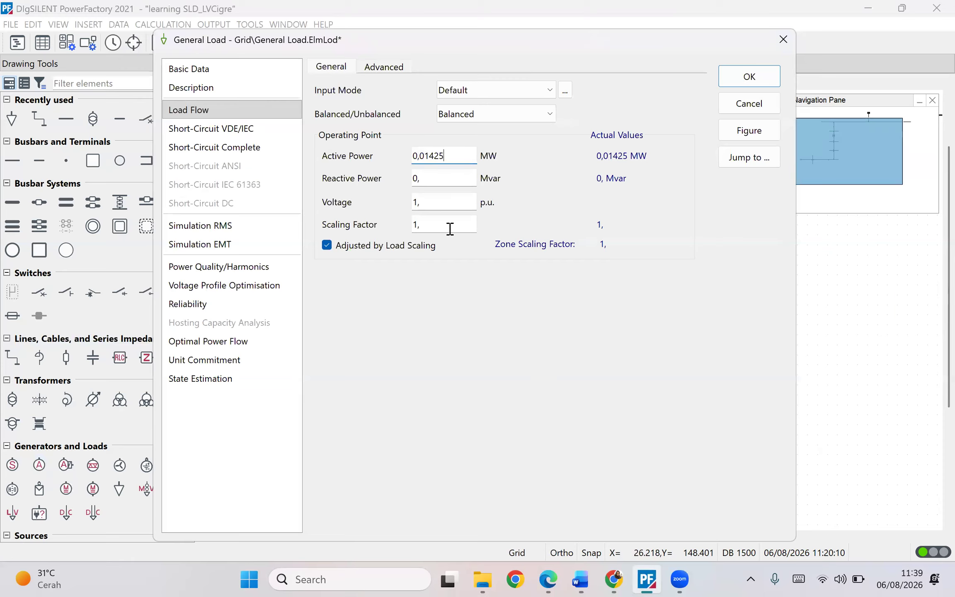
{"action": "left_click", "coordinate": [450, 182]}
{"action": "key", "text": "BackSpace"}
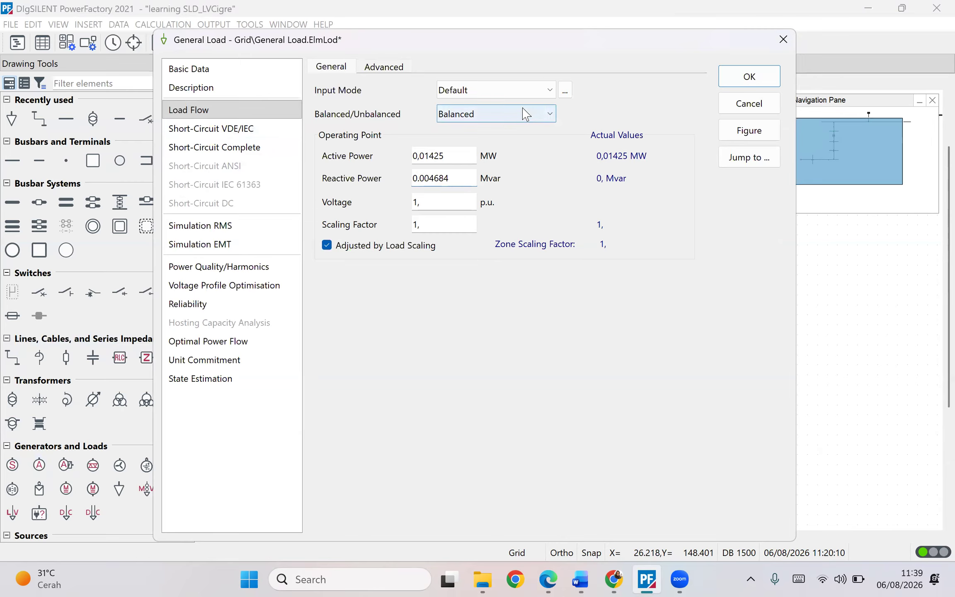
{"action": "left_click", "coordinate": [515, 119]}
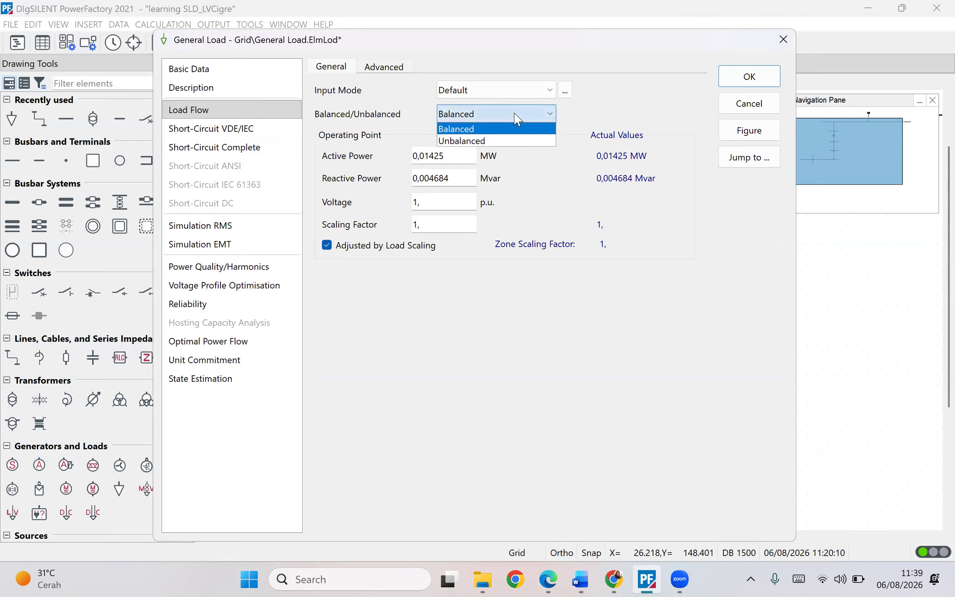
{"action": "left_click", "coordinate": [515, 119]}
{"action": "left_click", "coordinate": [400, 68]}
{"action": "left_click", "coordinate": [336, 71]}
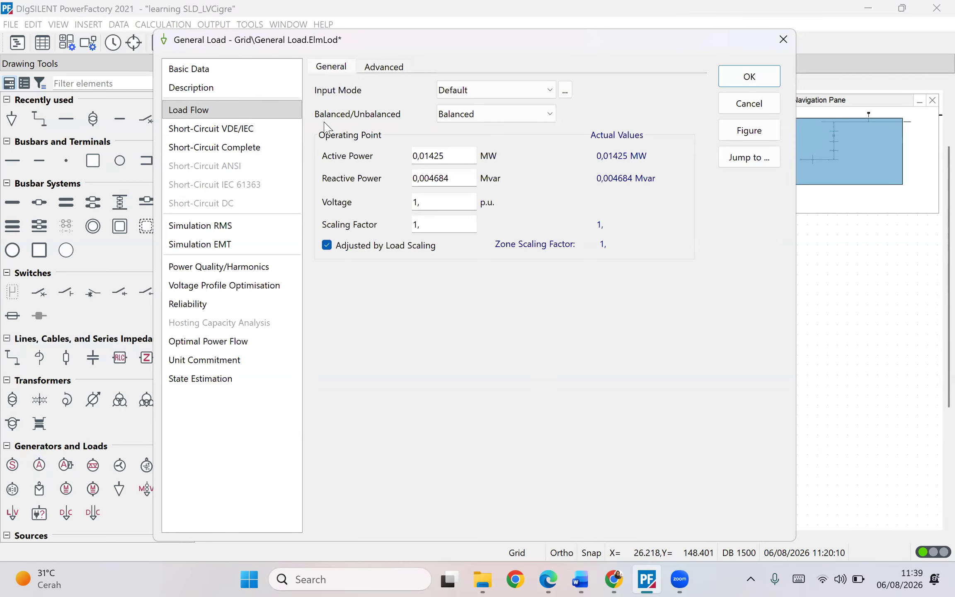
{"action": "left_click", "coordinate": [276, 130]}
{"action": "left_click", "coordinate": [251, 148]}
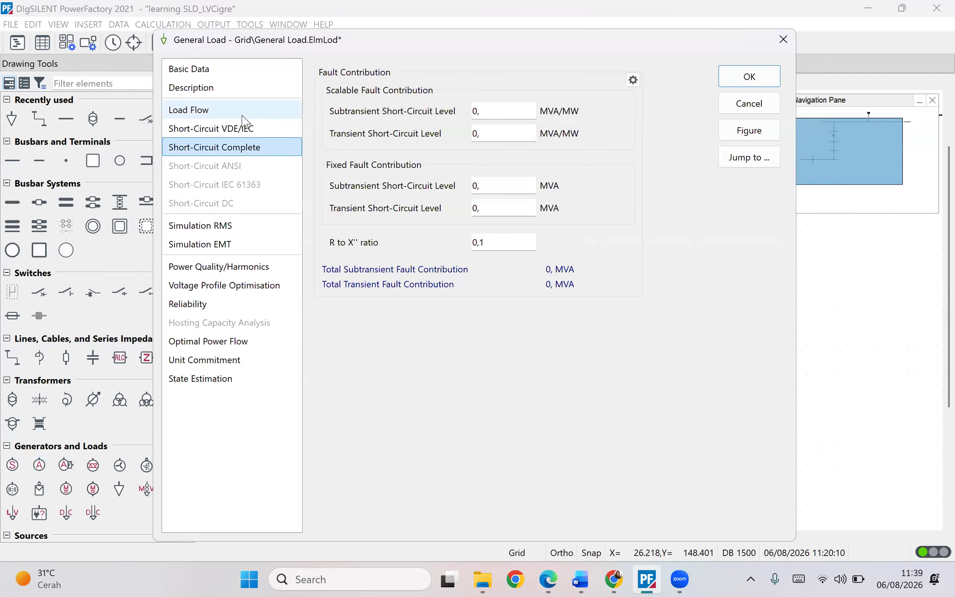
{"action": "left_click", "coordinate": [235, 111]}
{"action": "left_click", "coordinate": [230, 86]}
{"action": "left_click", "coordinate": [232, 69]}
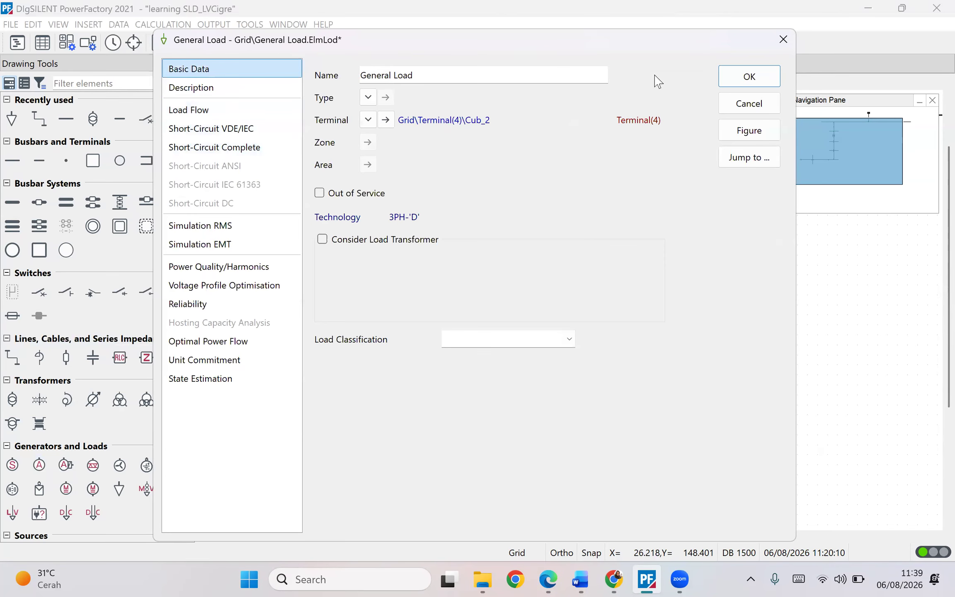
{"action": "left_click", "coordinate": [745, 78]}
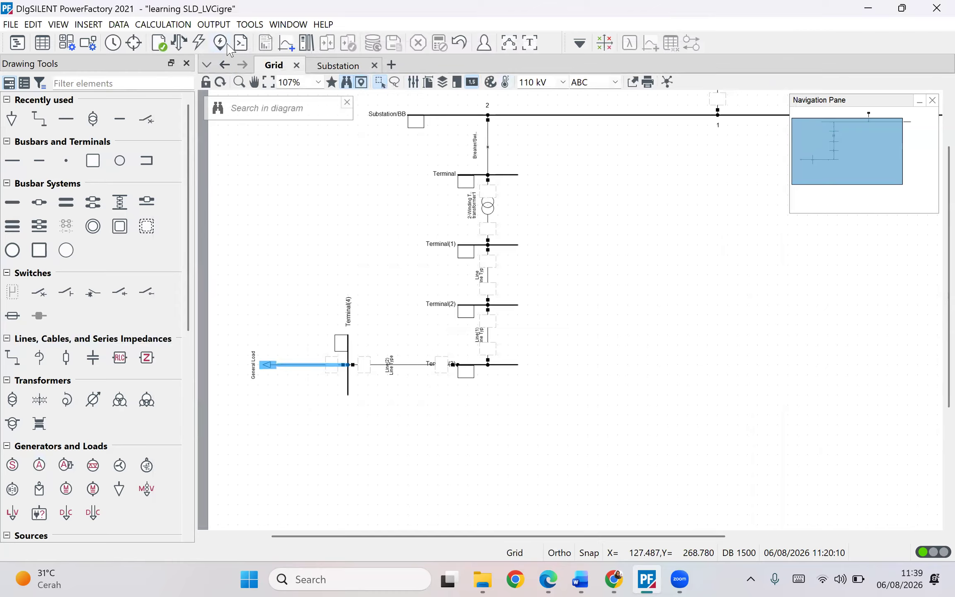
- Execute the balanced AC load flow calculation
{"action": "left_click", "coordinate": [179, 42]}
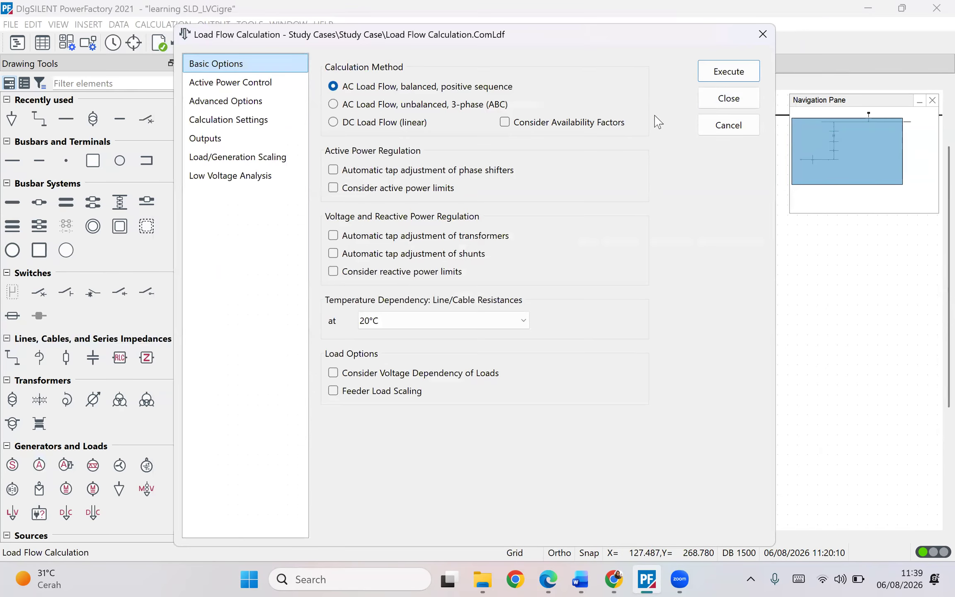
{"action": "left_click", "coordinate": [709, 83]}
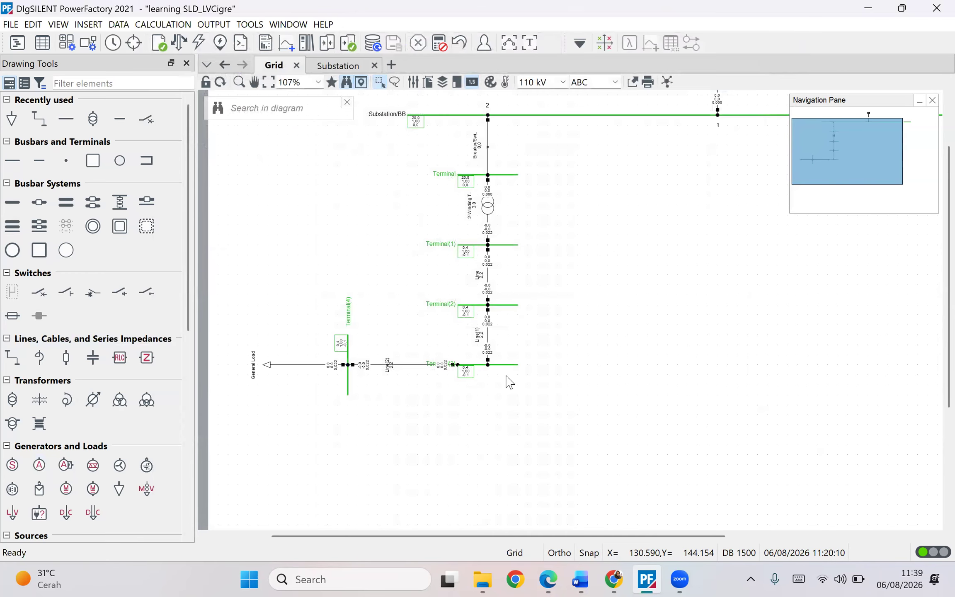
{"action": "scroll", "coordinate": [512, 383], "scroll_direction": "down", "scroll_amount": 1}
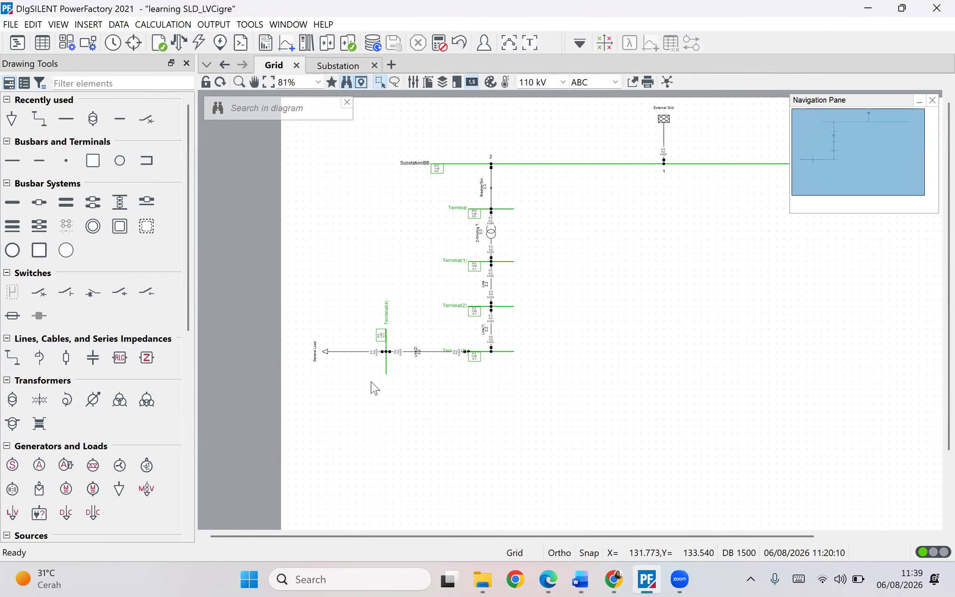
{"action": "left_click", "coordinate": [347, 353]}
{"action": "left_click_drag", "start_coordinate": [348, 355], "coordinate": [347, 354]}
{"action": "left_click", "coordinate": [485, 412]}
{"action": "left_click_drag", "start_coordinate": [627, 321], "coordinate": [560, 336]}
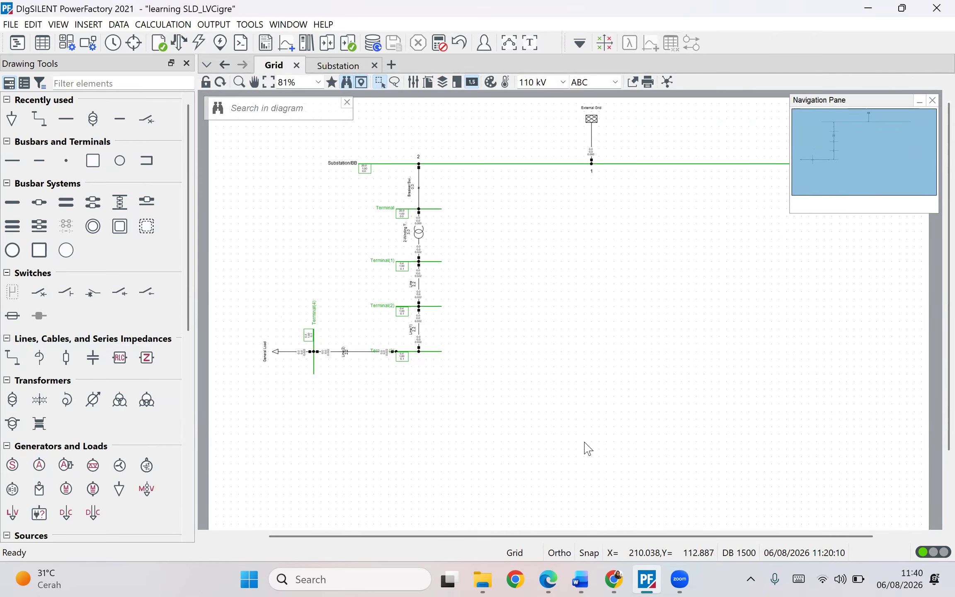
- Review the CIGRE LV network benchmark figure and tables in the Word document
{"action": "left_click", "coordinate": [582, 578]}
{"action": "scroll", "coordinate": [530, 422], "scroll_direction": "down", "scroll_amount": 4}
{"action": "scroll", "coordinate": [524, 357], "scroll_direction": "up", "scroll_amount": 12}
{"action": "scroll", "coordinate": [491, 361], "scroll_direction": "up", "scroll_amount": 15}
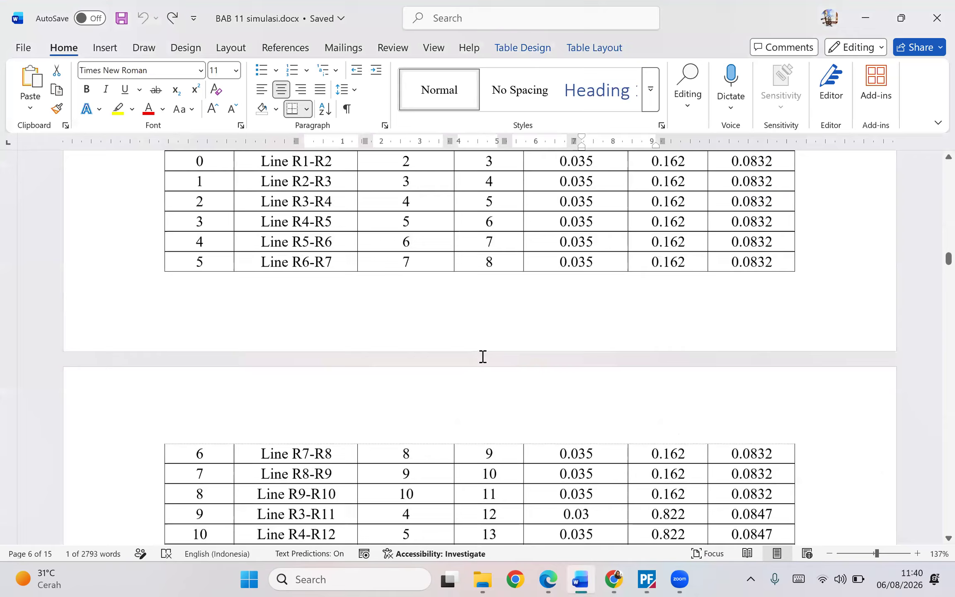
{"action": "scroll", "coordinate": [483, 350], "scroll_direction": "up", "scroll_amount": 20}
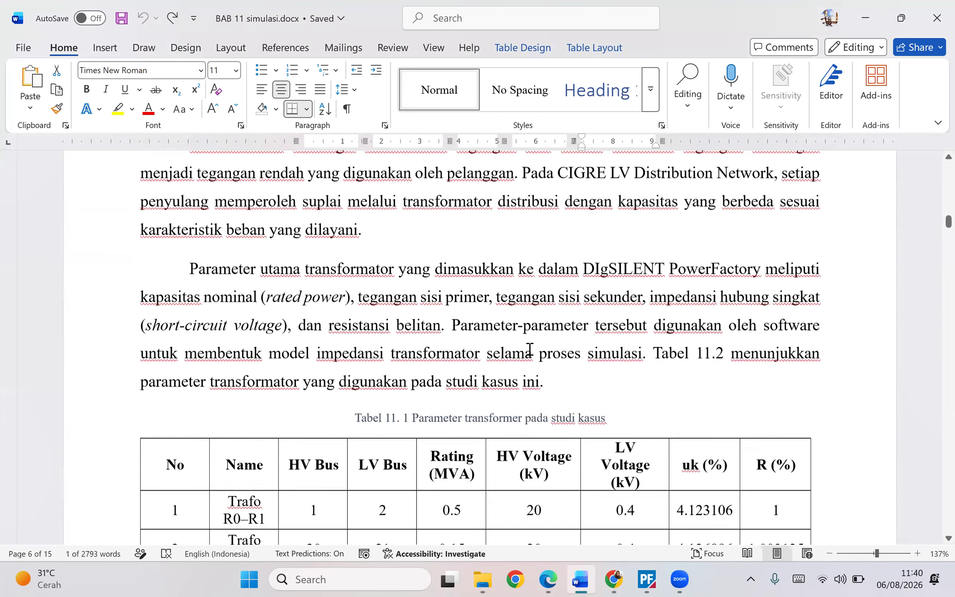
{"action": "scroll", "coordinate": [456, 336], "scroll_direction": "up", "scroll_amount": 5}
{"action": "scroll", "coordinate": [454, 326], "scroll_direction": "down", "scroll_amount": 3}
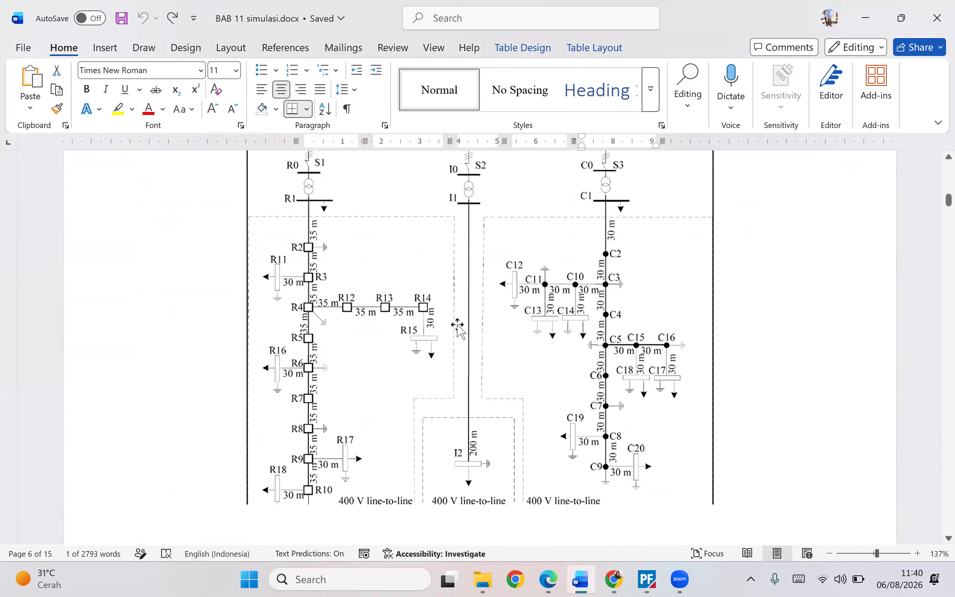
{"action": "right_click", "coordinate": [455, 323]}
{"action": "key", "text": "Escape"}
{"action": "left_click", "coordinate": [840, 373]}
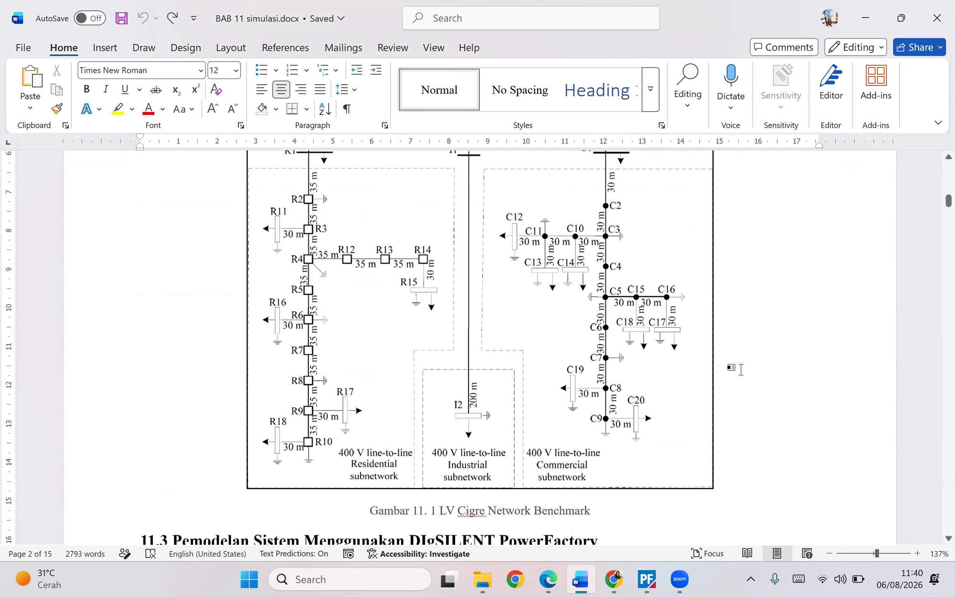
{"action": "scroll", "coordinate": [732, 367], "scroll_direction": "down", "scroll_amount": 4, "text": "ctrl"}
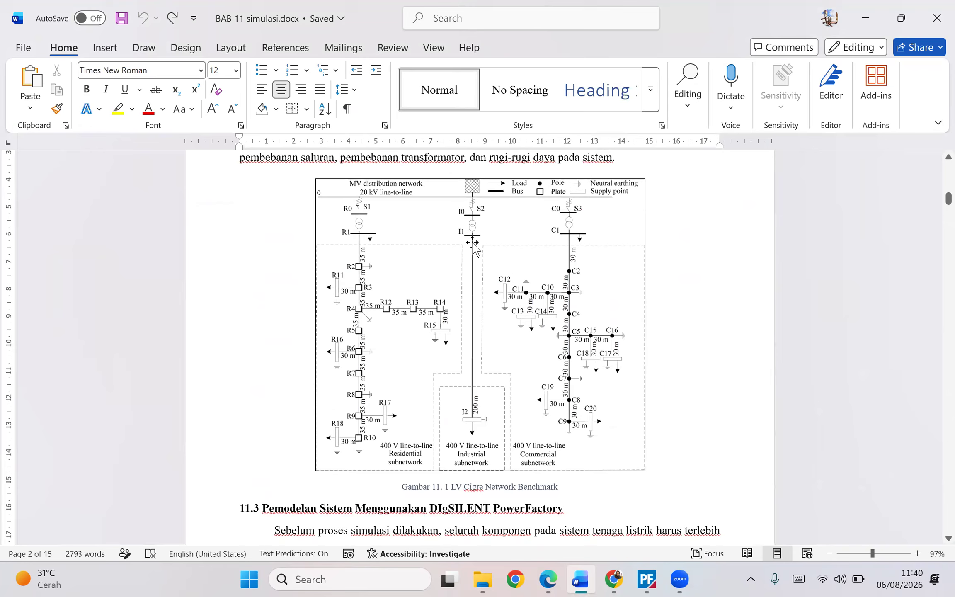
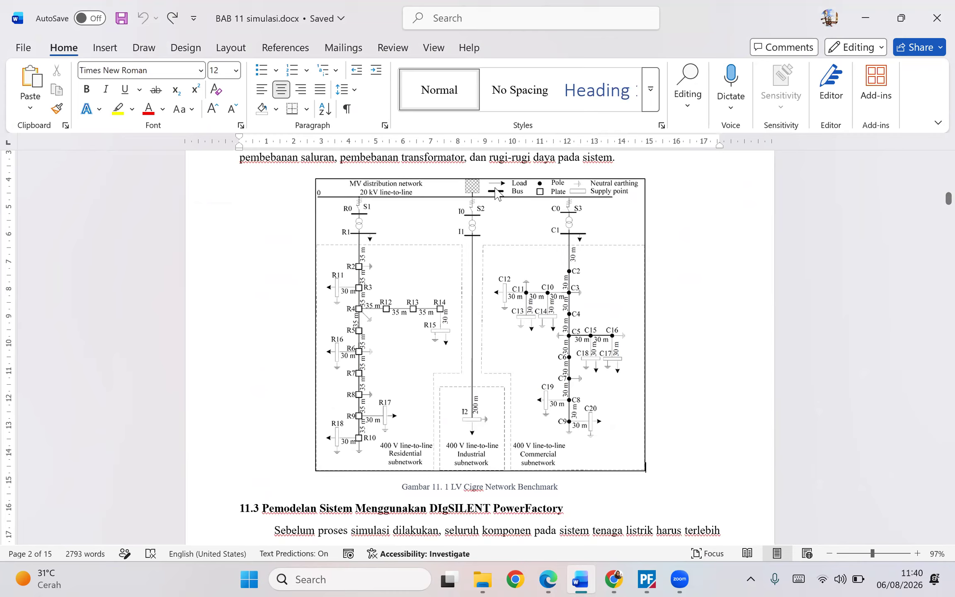
- Return to PowerFactory and reset the load flow calculation results on the diagram
{"action": "key", "text": "alt+Tab"}
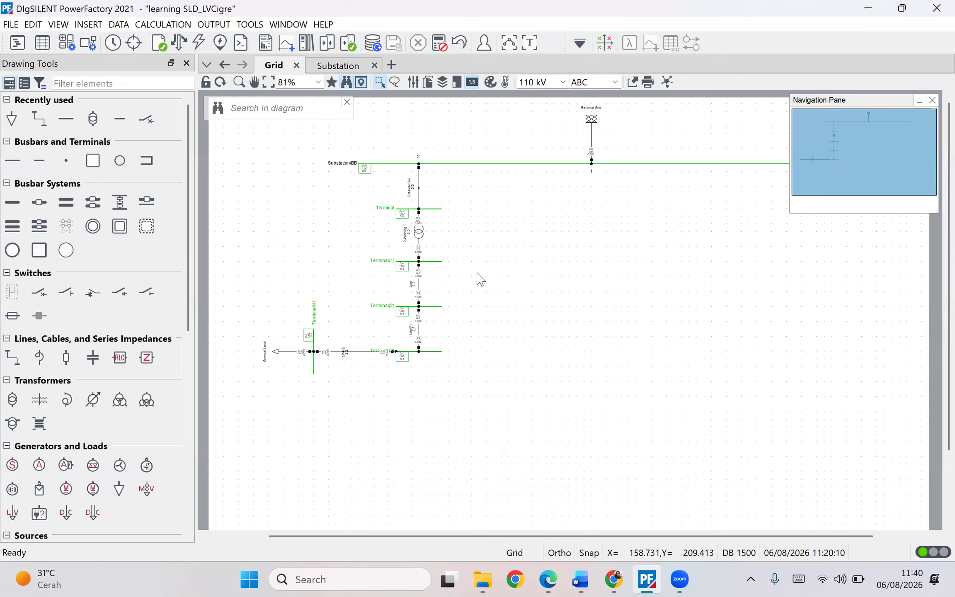
{"action": "left_click", "coordinate": [440, 47]}
{"action": "left_click", "coordinate": [470, 328]}
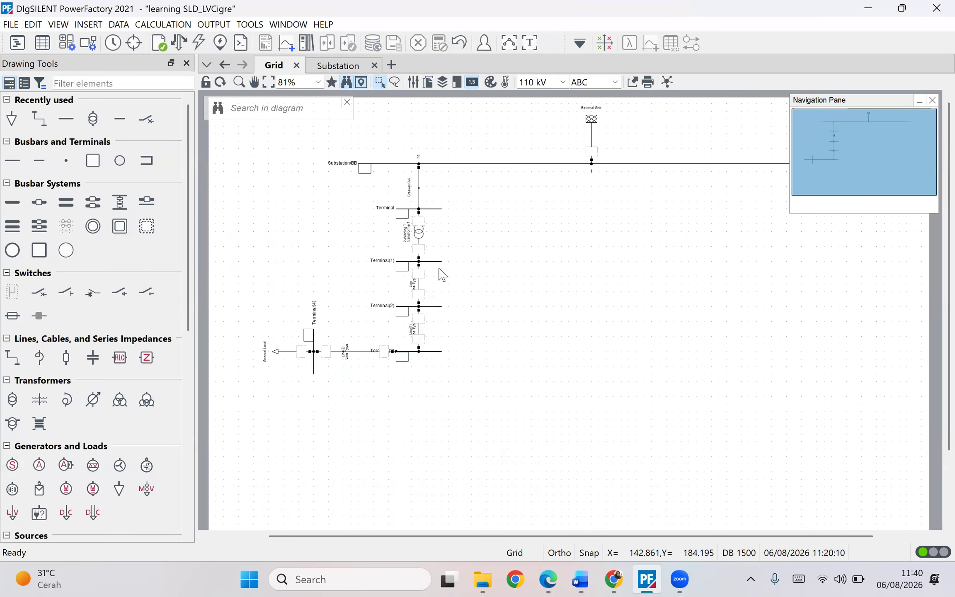
- Rename the terminal between the breaker and the transformer to bus 1
{"action": "scroll", "coordinate": [479, 296], "scroll_direction": "up", "scroll_amount": 3}
{"action": "scroll", "coordinate": [479, 297], "scroll_direction": "up", "scroll_amount": 5}
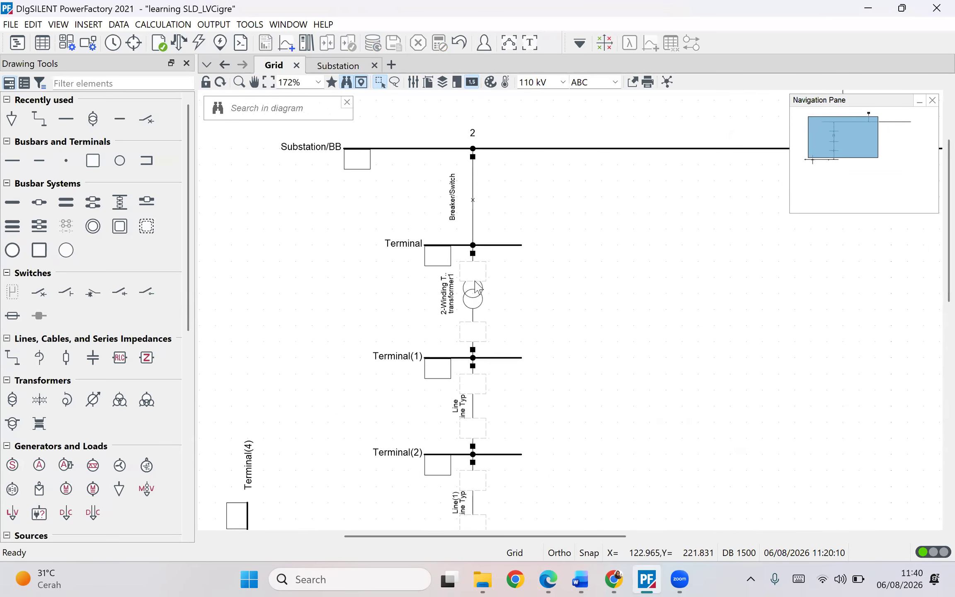
{"action": "left_click", "coordinate": [496, 280]}
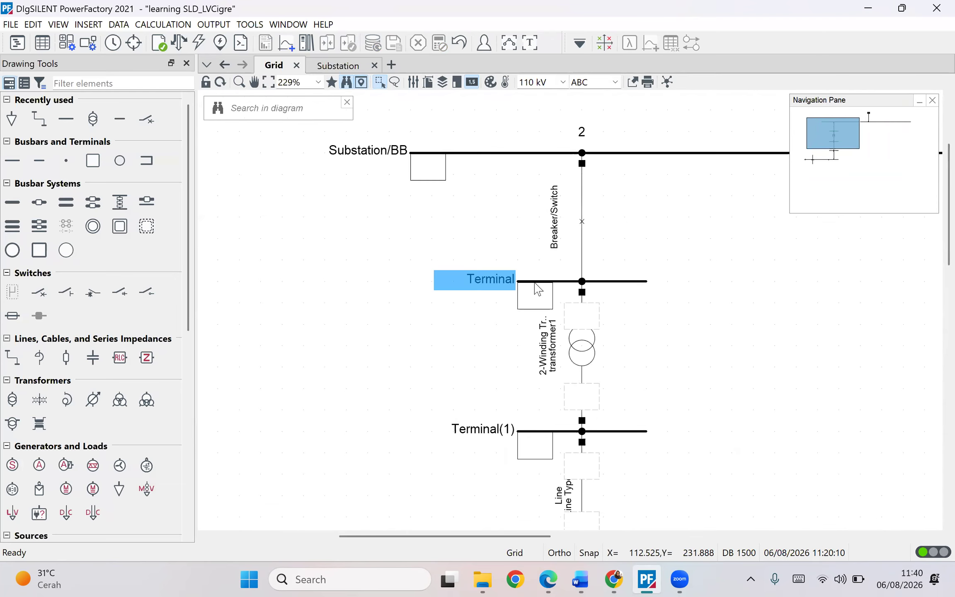
{"action": "left_click", "coordinate": [488, 425]}
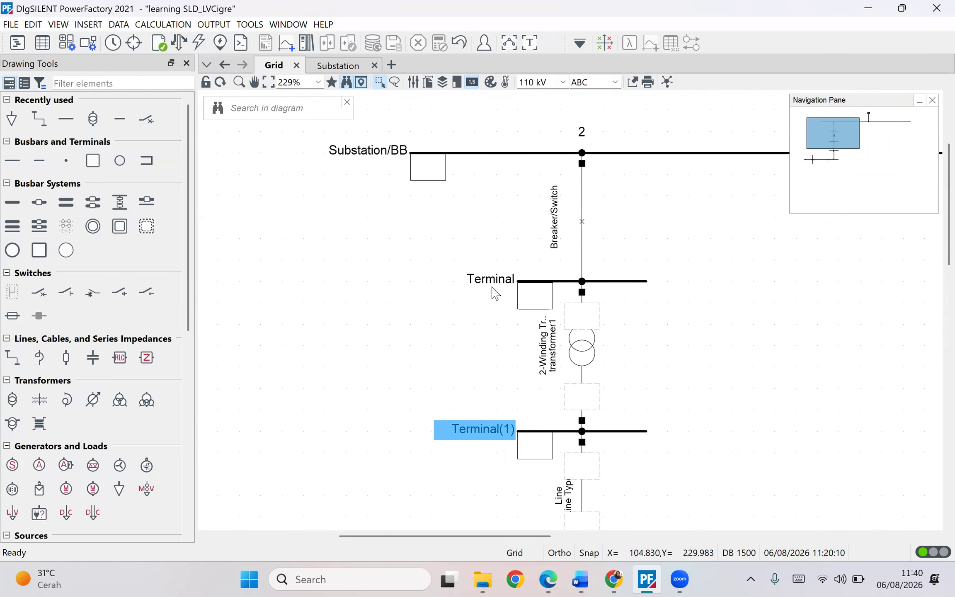
{"action": "scroll", "coordinate": [479, 344], "scroll_direction": "down", "scroll_amount": 5}
{"action": "scroll", "coordinate": [480, 390], "scroll_direction": "up", "scroll_amount": 5}
{"action": "left_click_drag", "start_coordinate": [769, 292], "coordinate": [594, 315]}
{"action": "left_click", "coordinate": [319, 308]}
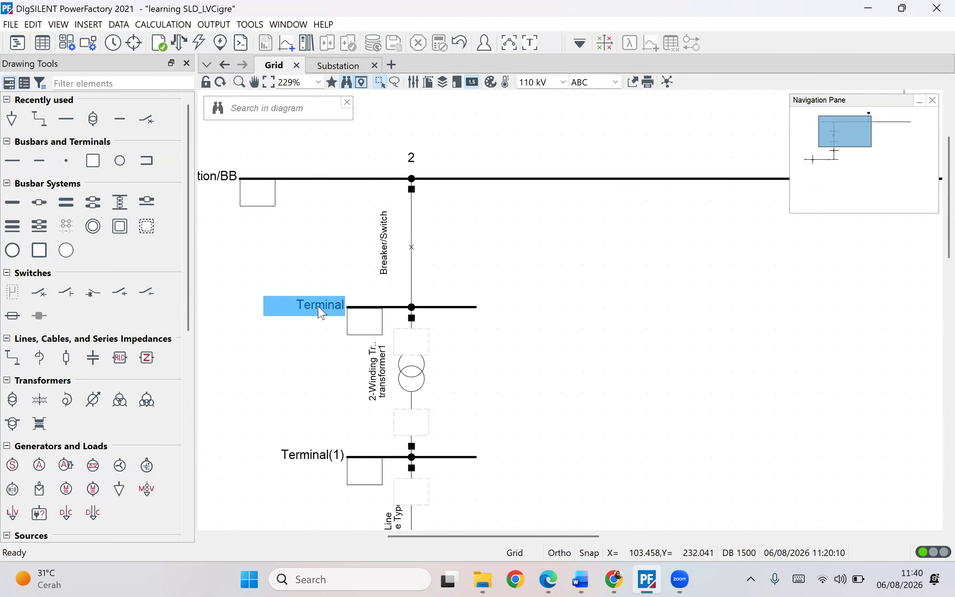
{"action": "double_click", "coordinate": [320, 308]}
{"action": "type", "text": "bus 1"}
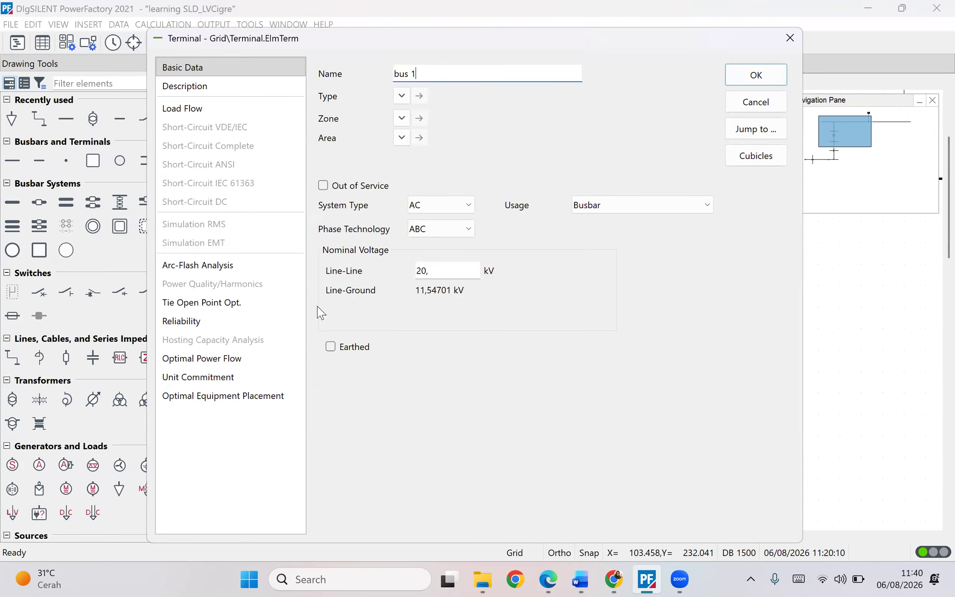
{"action": "key", "text": "Return"}
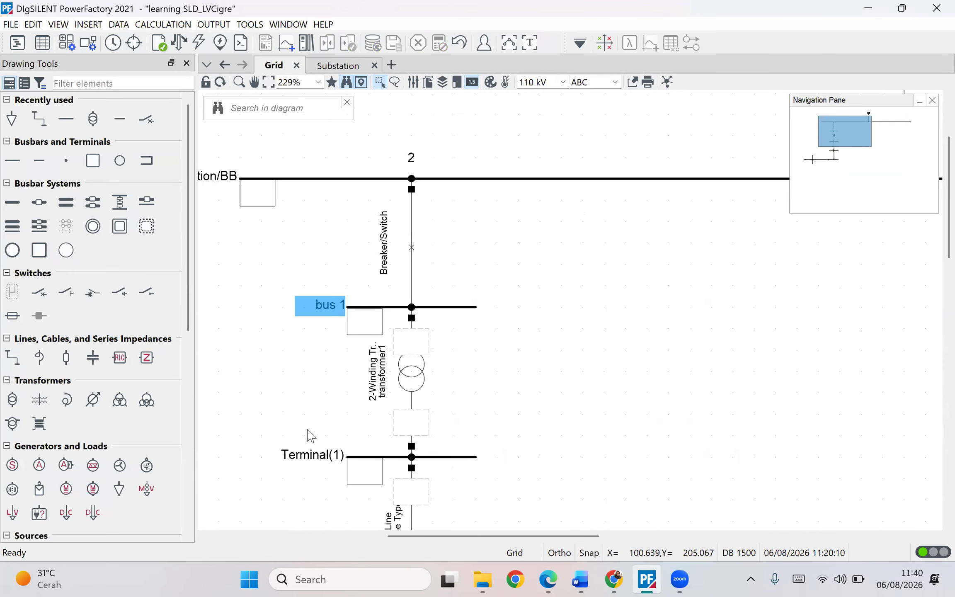
- Open the Network Model Manager's terminal list and rename Terminal(1) to bus 2
{"action": "scroll", "coordinate": [506, 367], "scroll_direction": "down", "scroll_amount": 3}
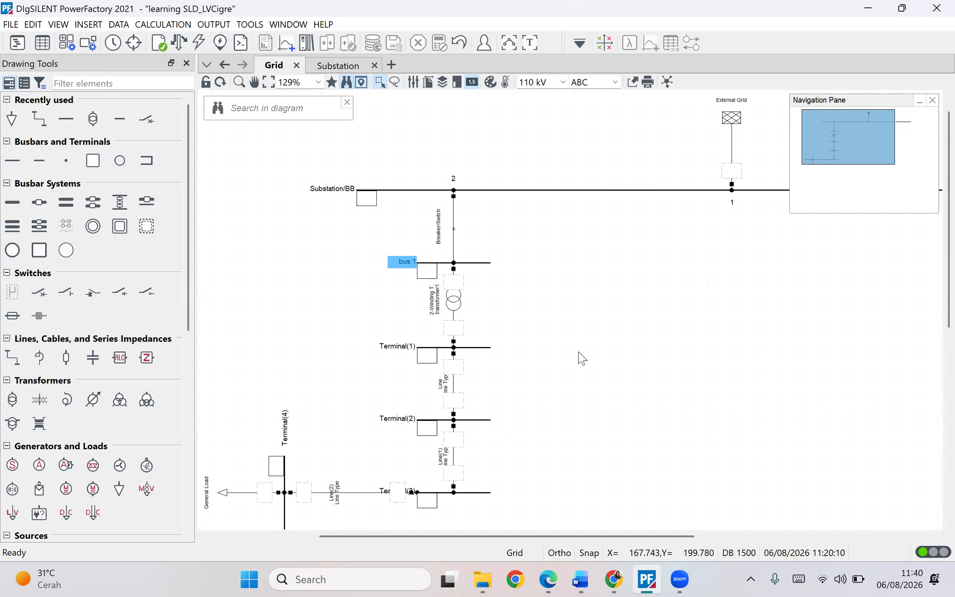
{"action": "scroll", "coordinate": [491, 301], "scroll_direction": "down", "scroll_amount": 1}
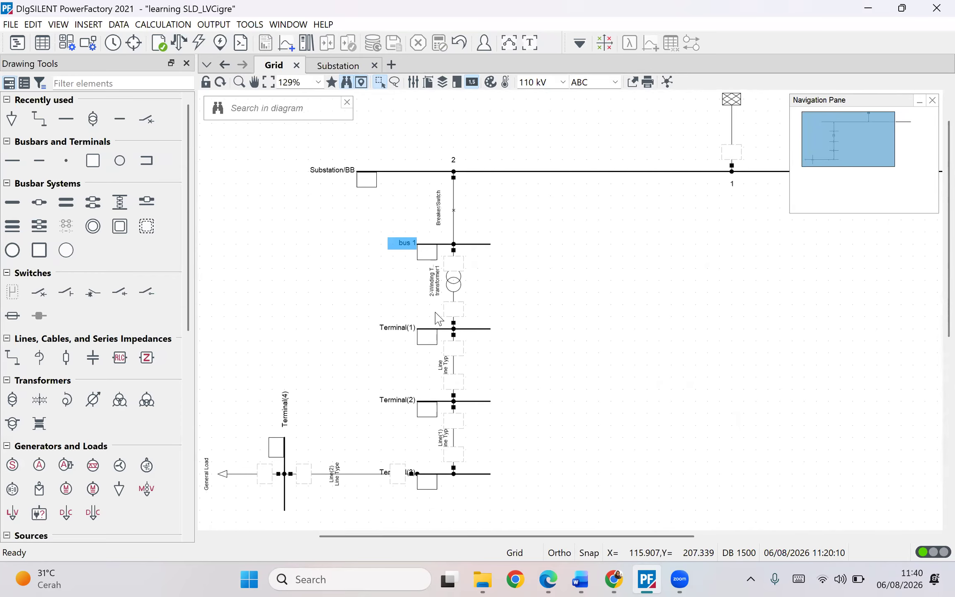
{"action": "scroll", "coordinate": [437, 317], "scroll_direction": "down", "scroll_amount": 5}
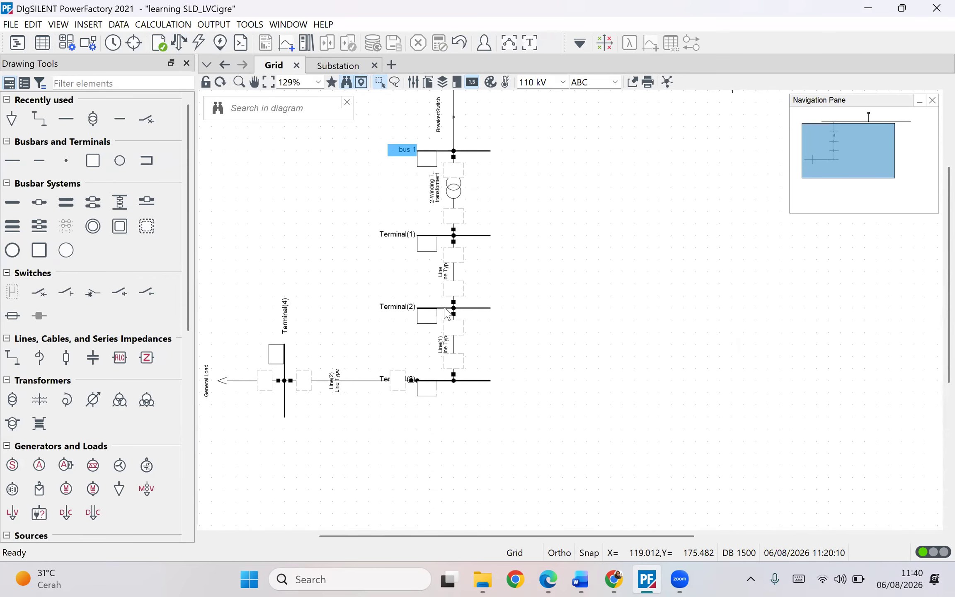
{"action": "scroll", "coordinate": [462, 286], "scroll_direction": "up", "scroll_amount": 3}
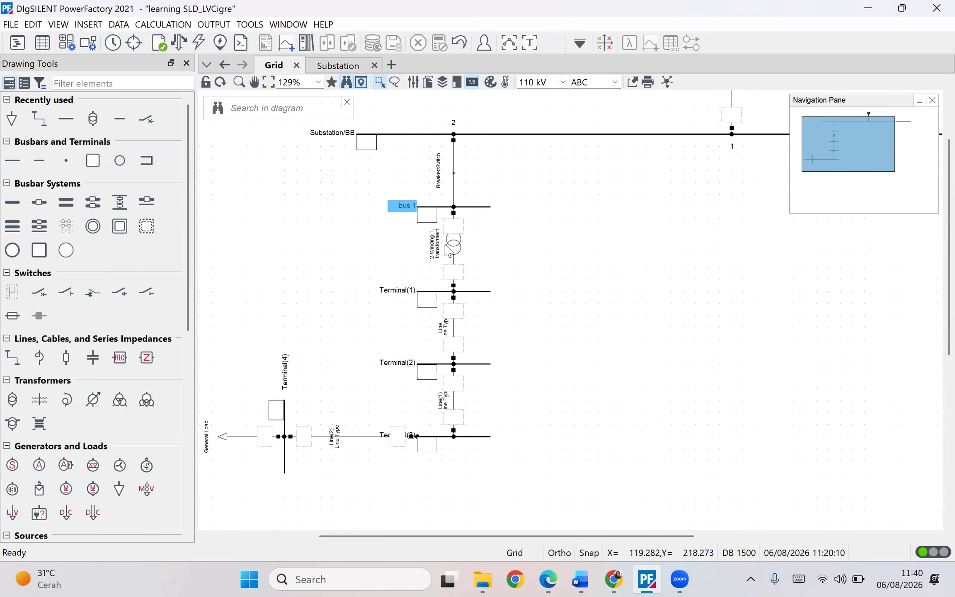
{"action": "left_click", "coordinate": [365, 251]}
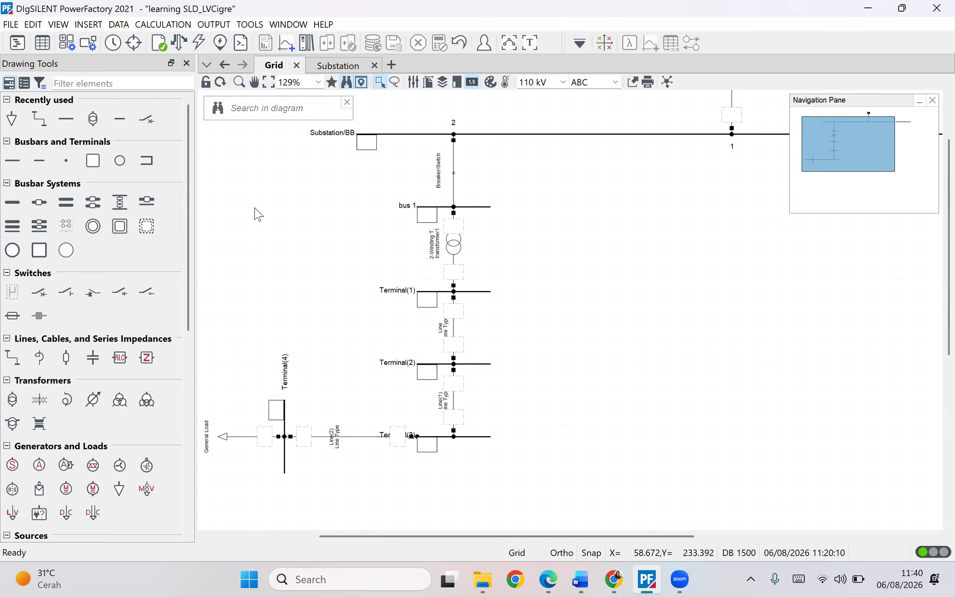
{"action": "left_click", "coordinate": [44, 48]}
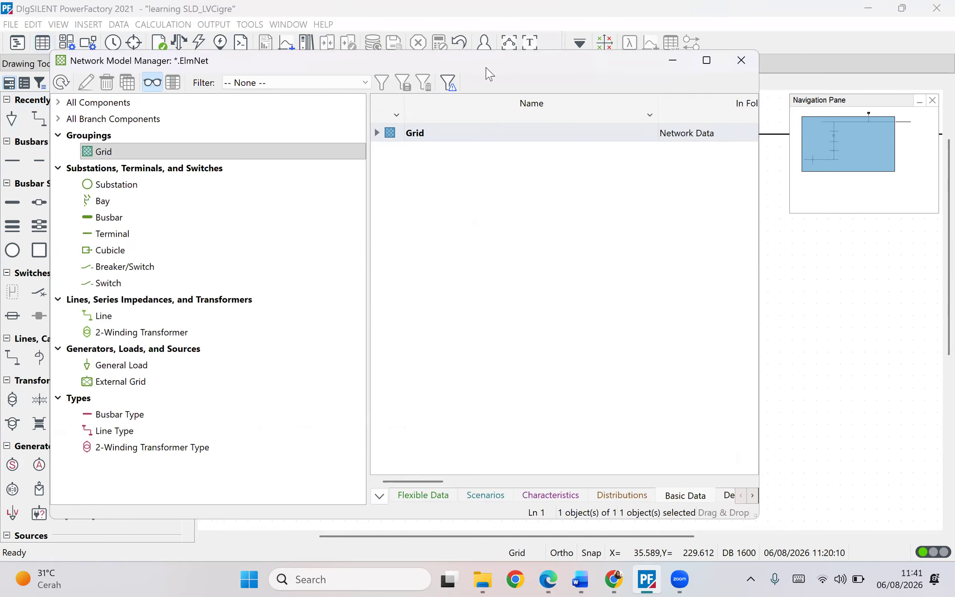
{"action": "left_click_drag", "start_coordinate": [486, 67], "coordinate": [548, 126]}
{"action": "left_click", "coordinate": [171, 294]}
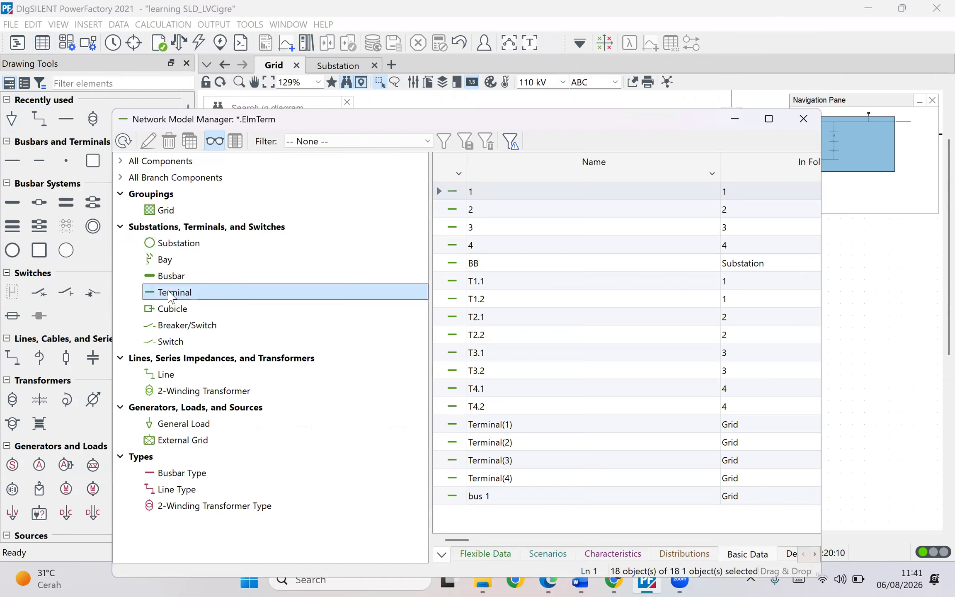
{"action": "left_click", "coordinate": [525, 424]}
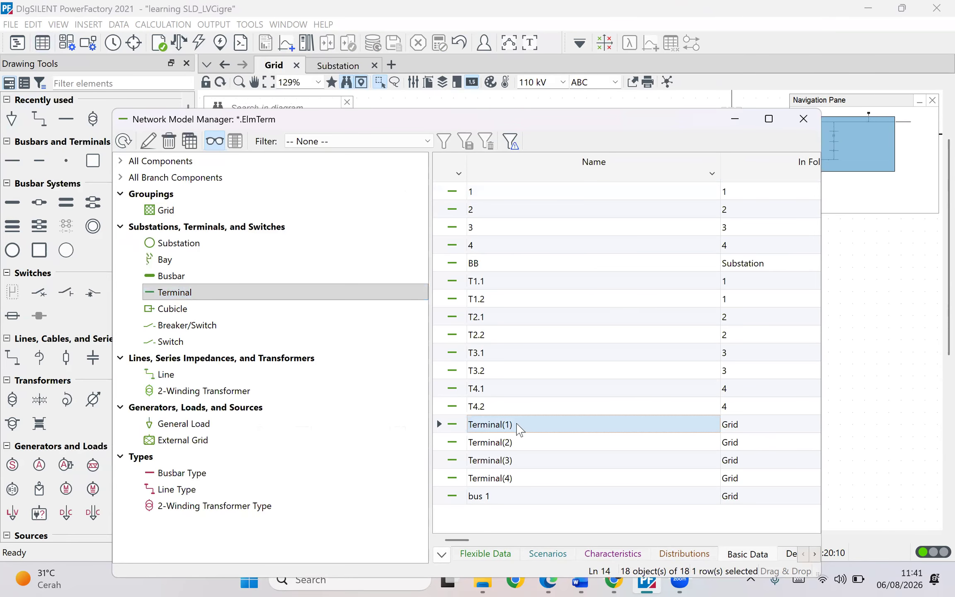
{"action": "double_click", "coordinate": [518, 429]}
{"action": "type", "text": "bus 2"}
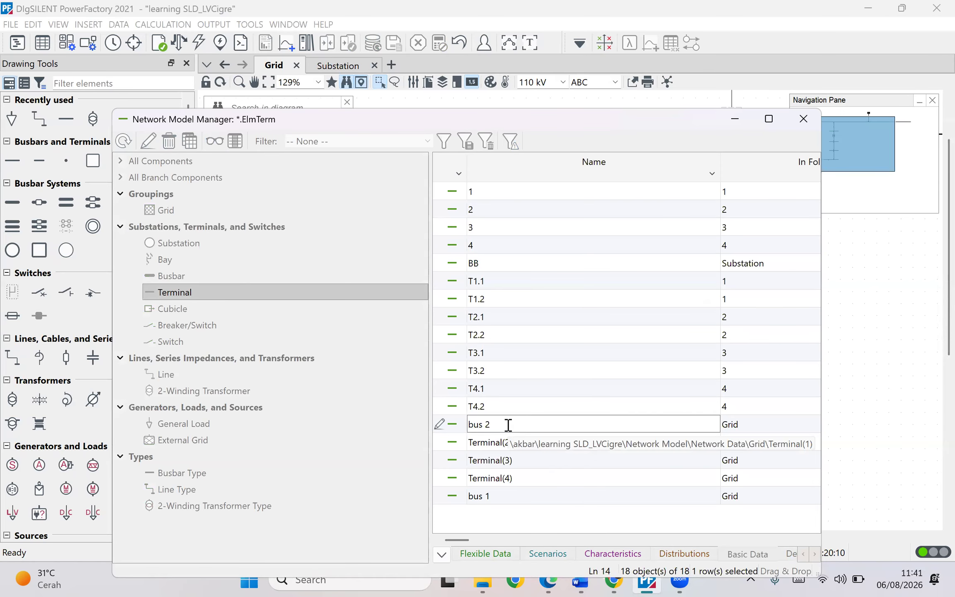
{"action": "double_click", "coordinate": [489, 442]}
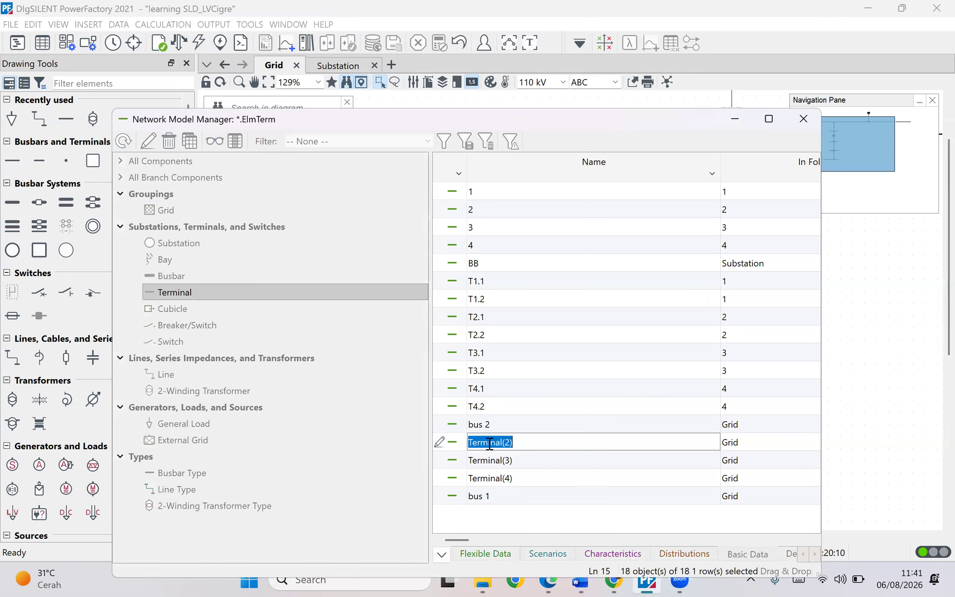
- Rename Terminal(2) to bus 3 and close the Network Model Manager
{"action": "type", "text": "bus 3"}
{"action": "key", "text": "Return"}
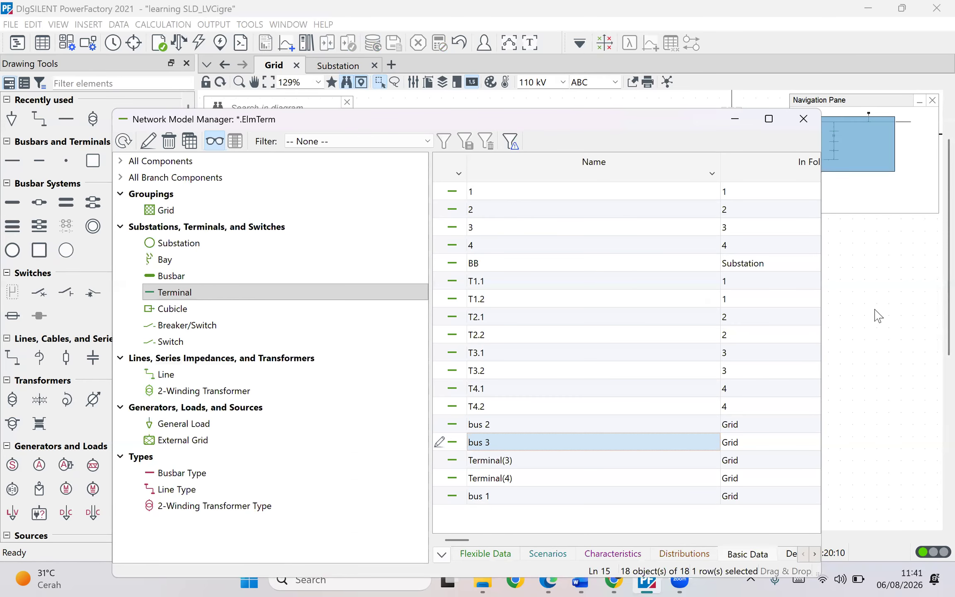
{"action": "left_click", "coordinate": [803, 119]}
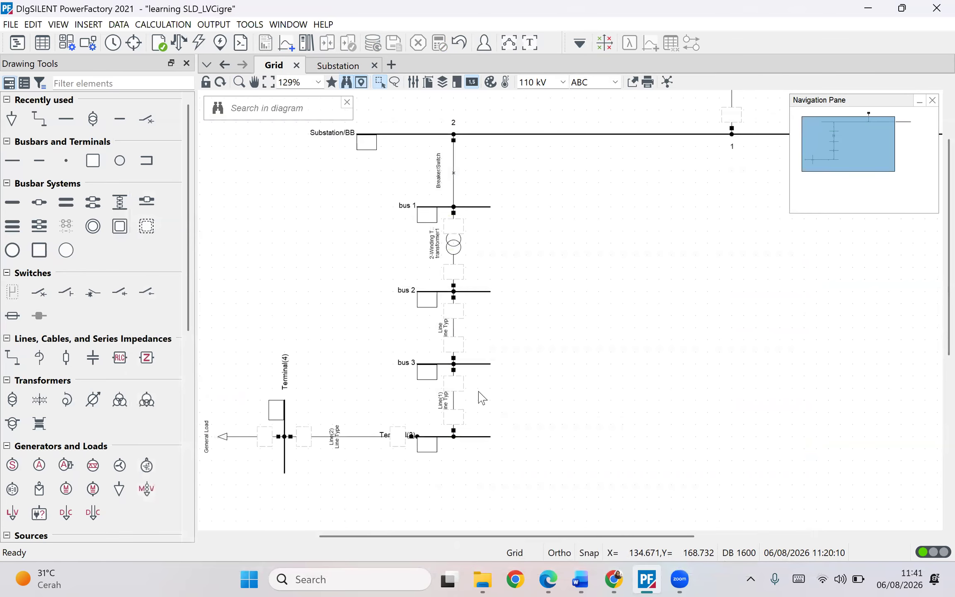
- Rename Terminal(4), the vertical busbar feeding the general load, to bus 4
{"action": "mouse_move", "coordinate": [537, 359]}
{"action": "left_mouse_down"}
{"action": "mouse_move", "coordinate": [518, 390]}
{"action": "mouse_move", "coordinate": [548, 367]}
{"action": "left_mouse_up"}
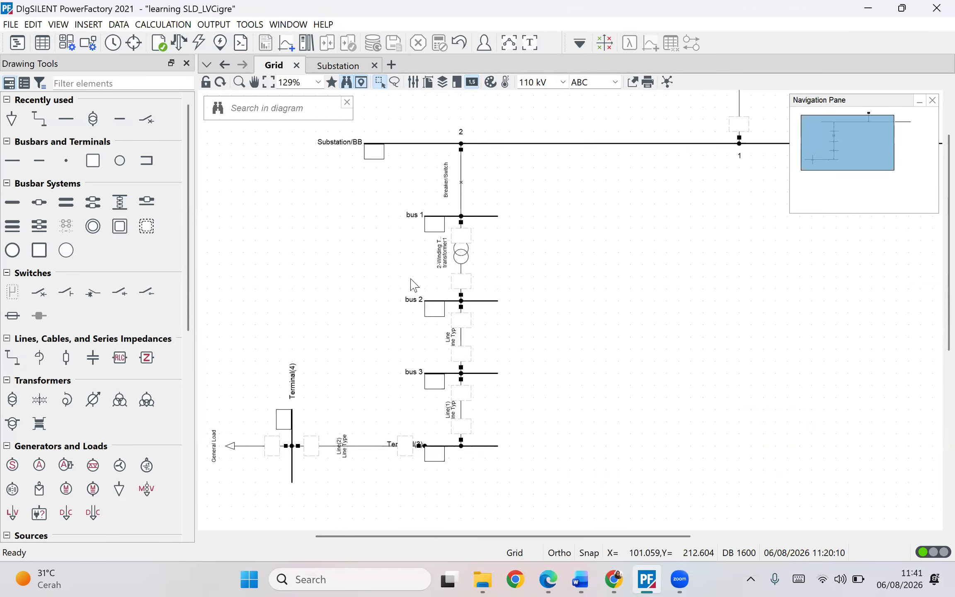
{"action": "left_click_drag", "start_coordinate": [532, 297], "coordinate": [580, 244]}
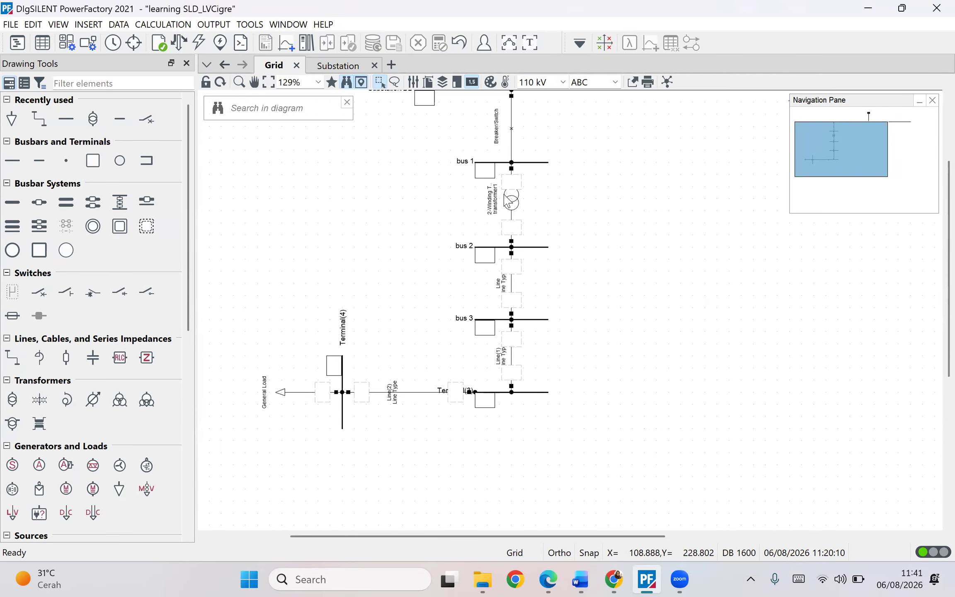
{"action": "left_click_drag", "start_coordinate": [586, 301], "coordinate": [550, 404]}
{"action": "left_click_drag", "start_coordinate": [604, 332], "coordinate": [641, 281]}
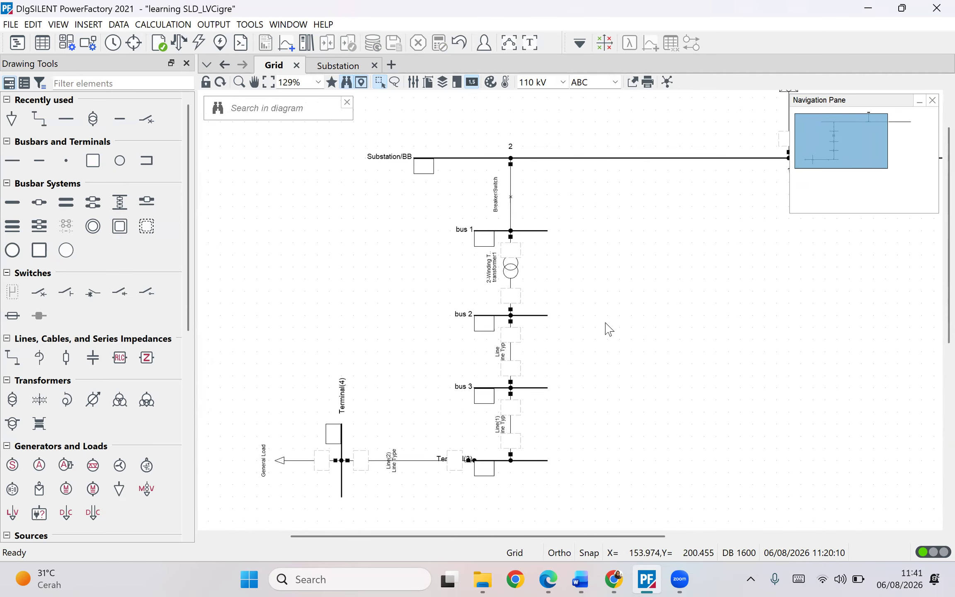
{"action": "left_click_drag", "start_coordinate": [607, 329], "coordinate": [595, 260]}
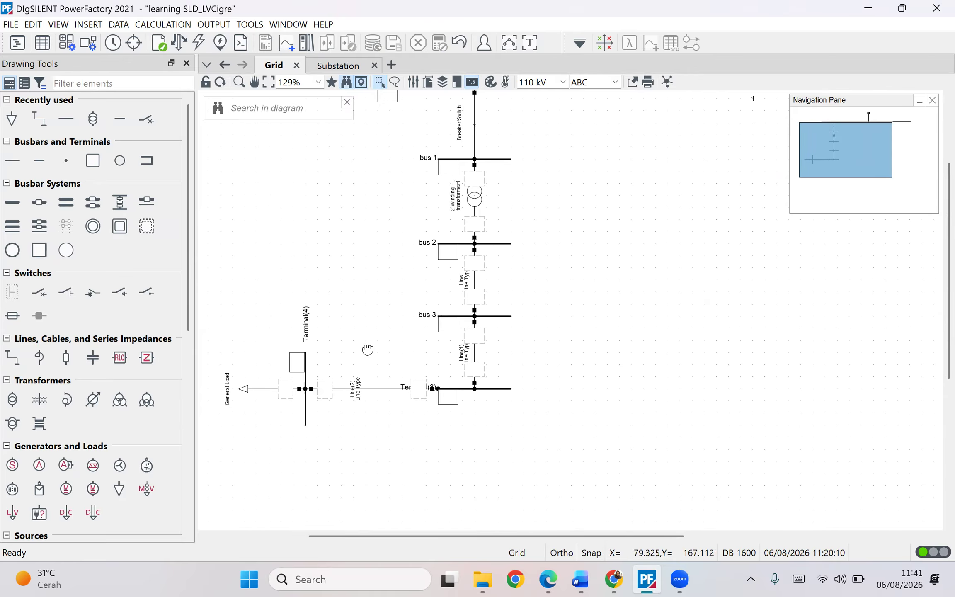
{"action": "double_click", "coordinate": [339, 349]}
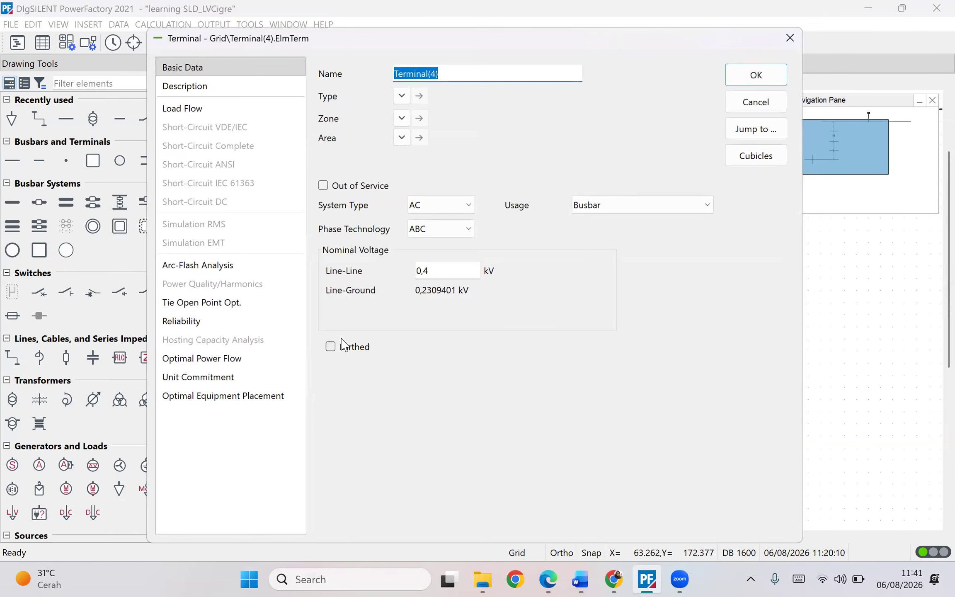
{"action": "type", "text": "bus 4"}
{"action": "key", "text": "Return"}
{"action": "left_click", "coordinate": [359, 322]}
{"action": "left_click_drag", "start_coordinate": [378, 382], "coordinate": [359, 349]}
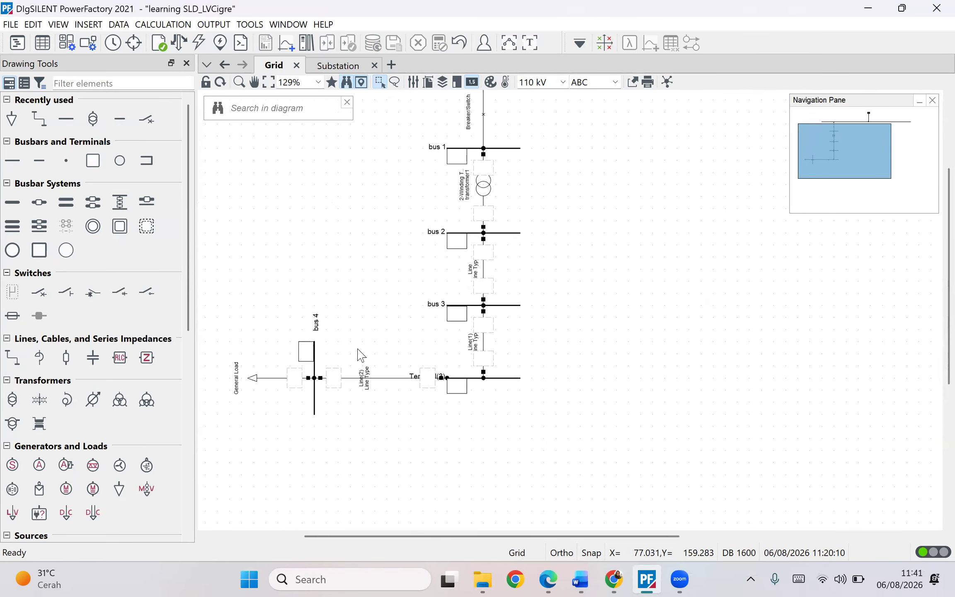
{"action": "scroll", "coordinate": [389, 346], "scroll_direction": "up", "scroll_amount": 3}
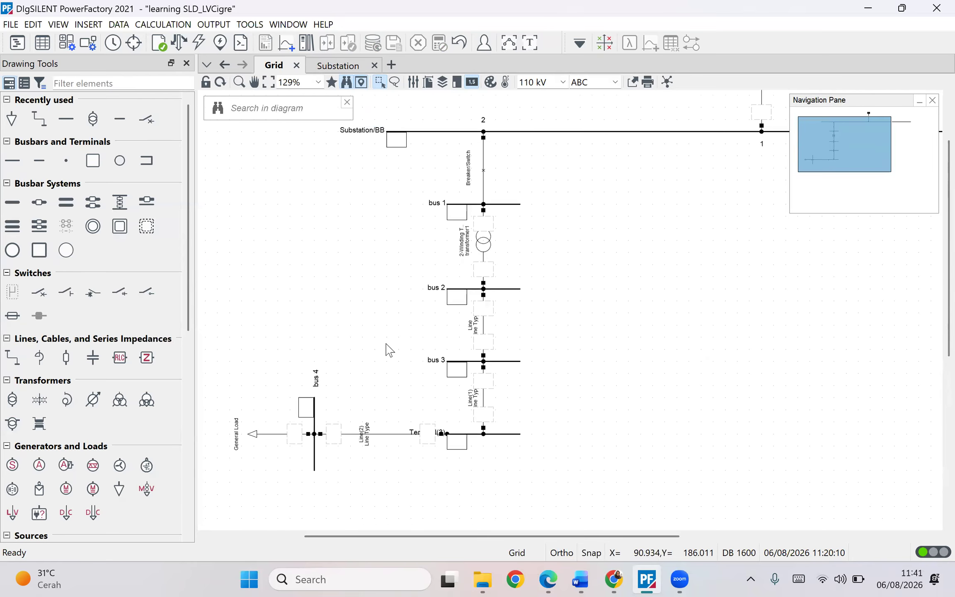
{"action": "scroll", "coordinate": [556, 183], "scroll_direction": "down", "scroll_amount": 1}
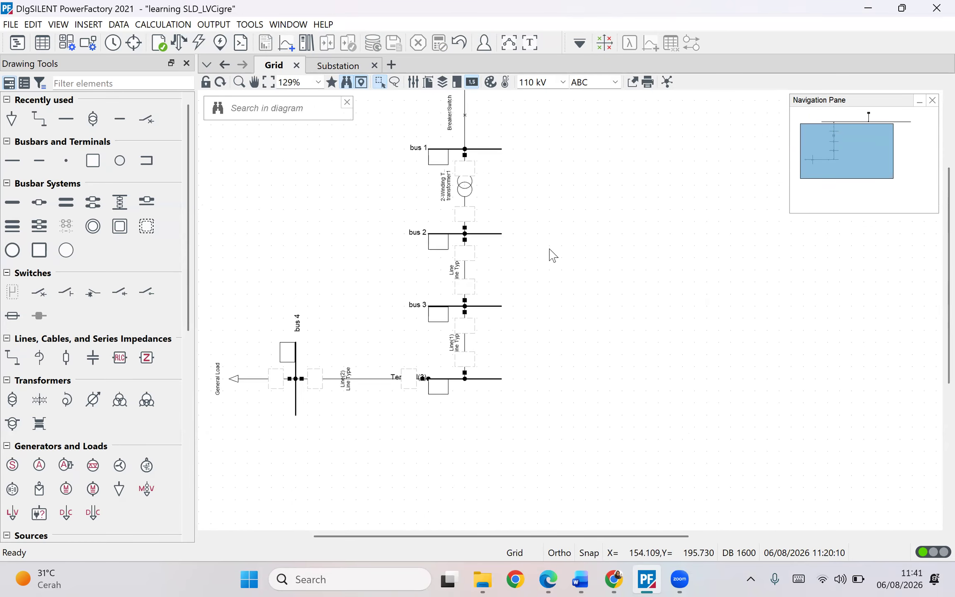
{"action": "scroll", "coordinate": [567, 264], "scroll_direction": "down", "scroll_amount": 1}
{"action": "left_click_drag", "start_coordinate": [569, 256], "coordinate": [523, 290]}
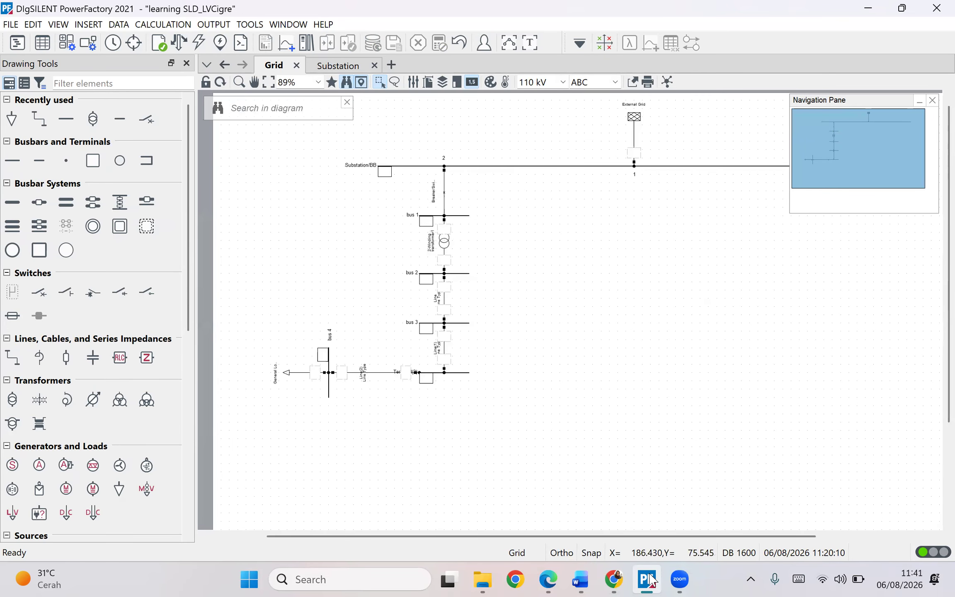
{"action": "left_click", "coordinate": [581, 580]}
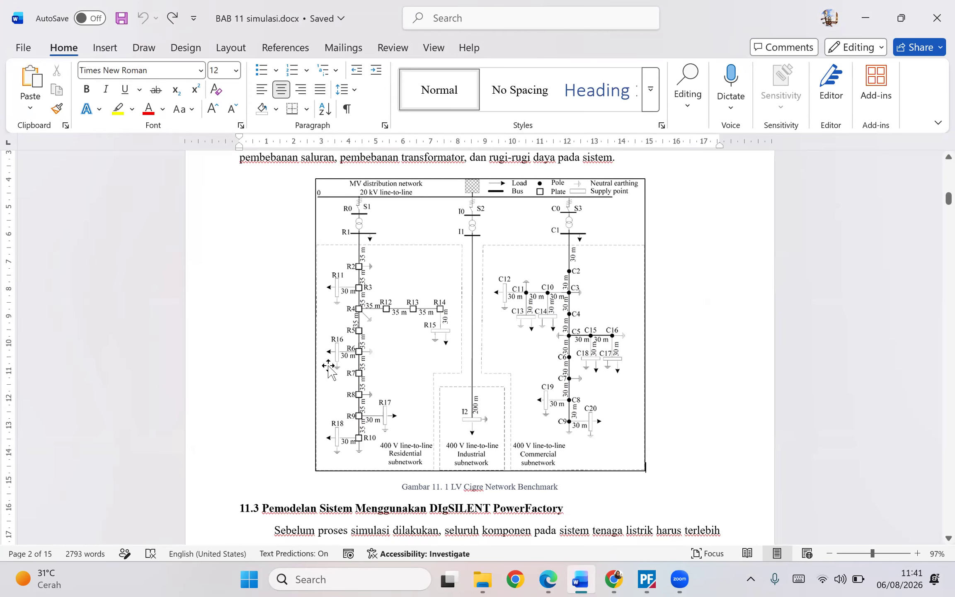
{"action": "key", "text": "alt+Tab"}
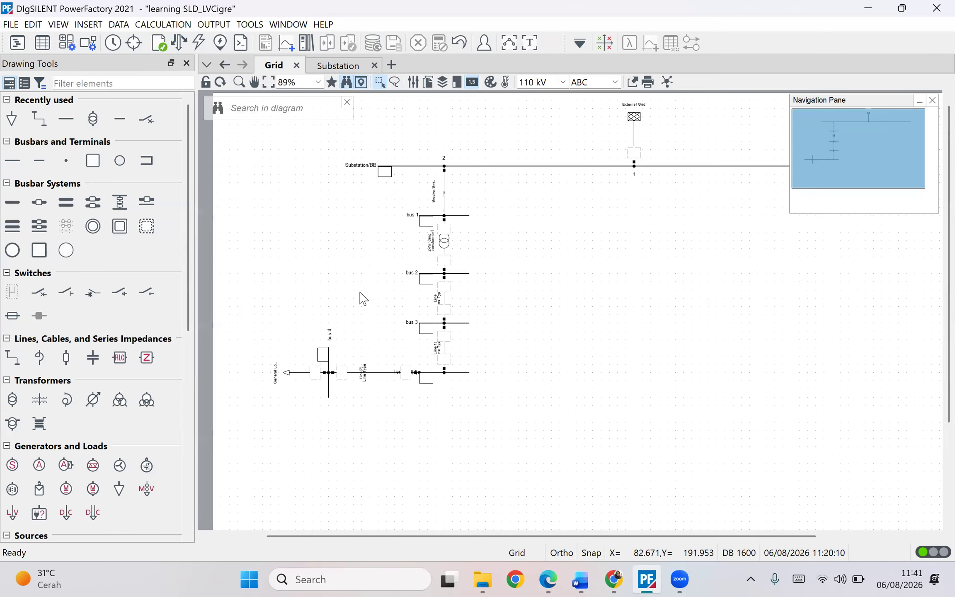
- Draw a rectangle annotation enclosing bus 1 through bus 4 and the general load of the LV feeder
{"action": "scroll", "coordinate": [367, 266], "scroll_direction": "left", "scroll_amount": 2}
{"action": "scroll", "coordinate": [367, 266], "scroll_direction": "down", "scroll_amount": 1}
{"action": "scroll", "coordinate": [61, 452], "scroll_direction": "down", "scroll_amount": 9}
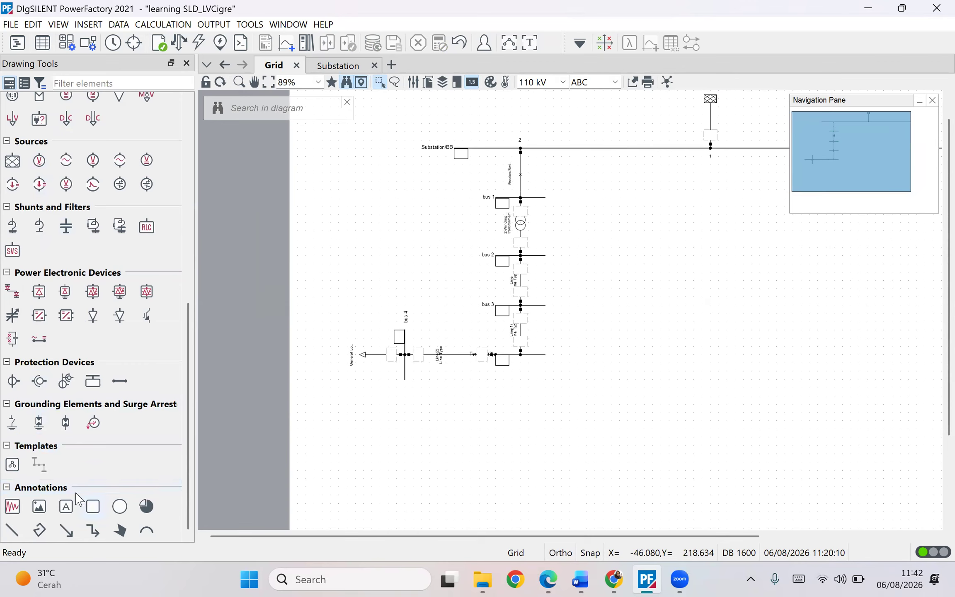
{"action": "left_click", "coordinate": [93, 506]}
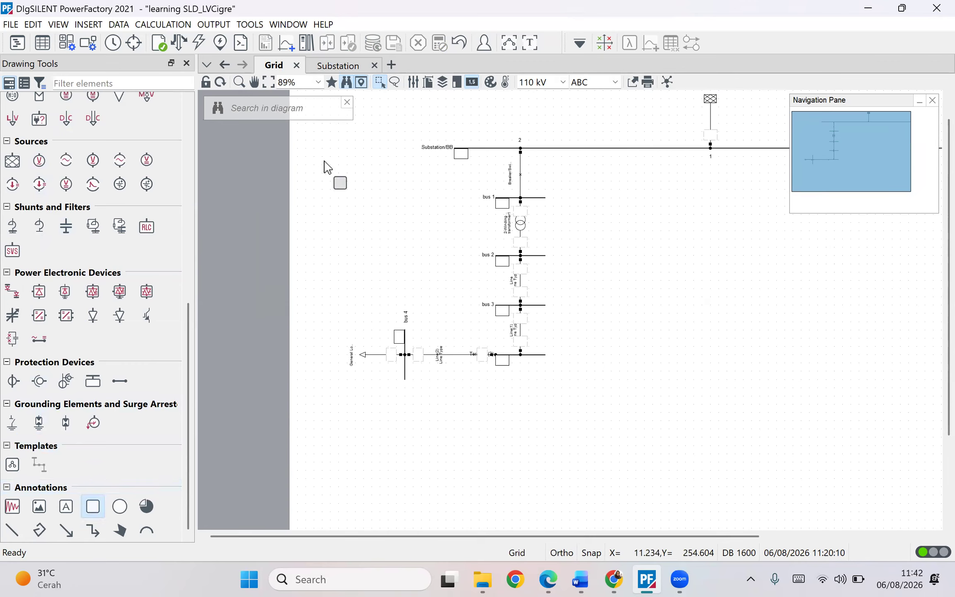
{"action": "mouse_move", "coordinate": [315, 166]}
{"action": "left_mouse_down"}
{"action": "mouse_move", "coordinate": [568, 259]}
{"action": "mouse_move", "coordinate": [599, 387]}
{"action": "mouse_move", "coordinate": [598, 432]}
{"action": "mouse_move", "coordinate": [636, 418]}
{"action": "mouse_move", "coordinate": [651, 394]}
{"action": "mouse_move", "coordinate": [669, 395]}
{"action": "left_mouse_up"}
{"action": "key", "text": "Escape"}
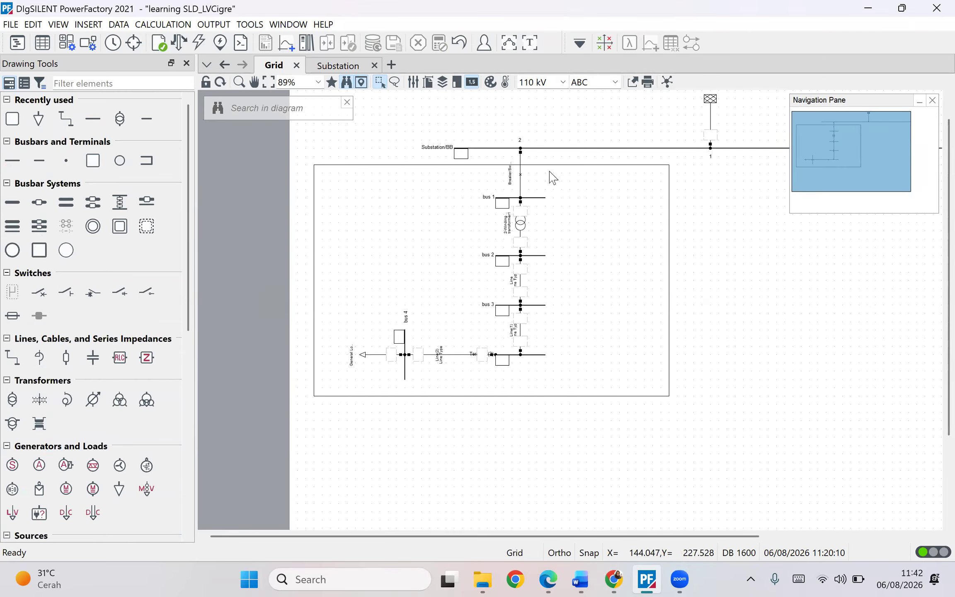
- Set the rectangle annotation's line style to dashed
{"action": "double_click", "coordinate": [539, 395]}
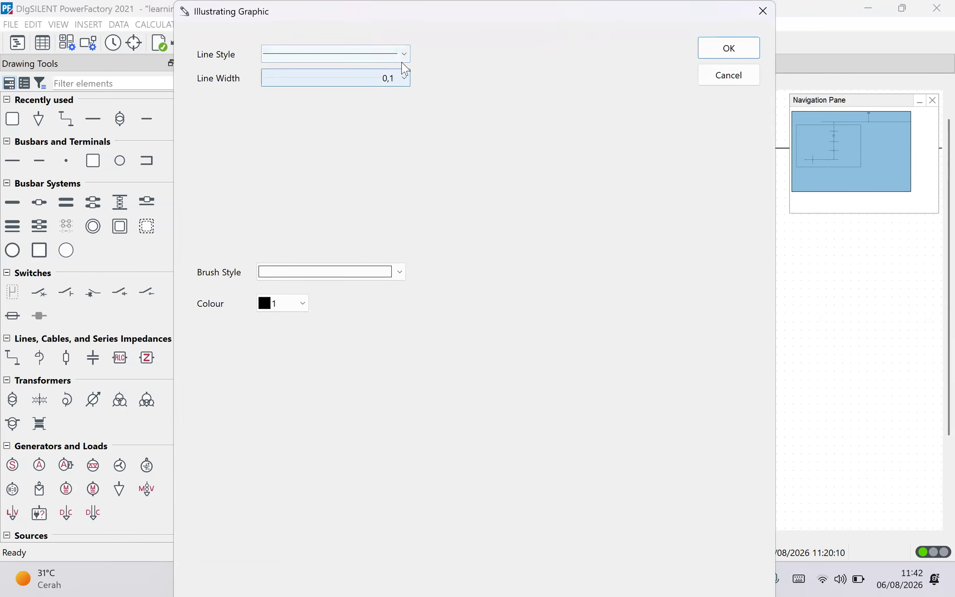
{"action": "left_click", "coordinate": [325, 52]}
{"action": "left_click", "coordinate": [347, 106]}
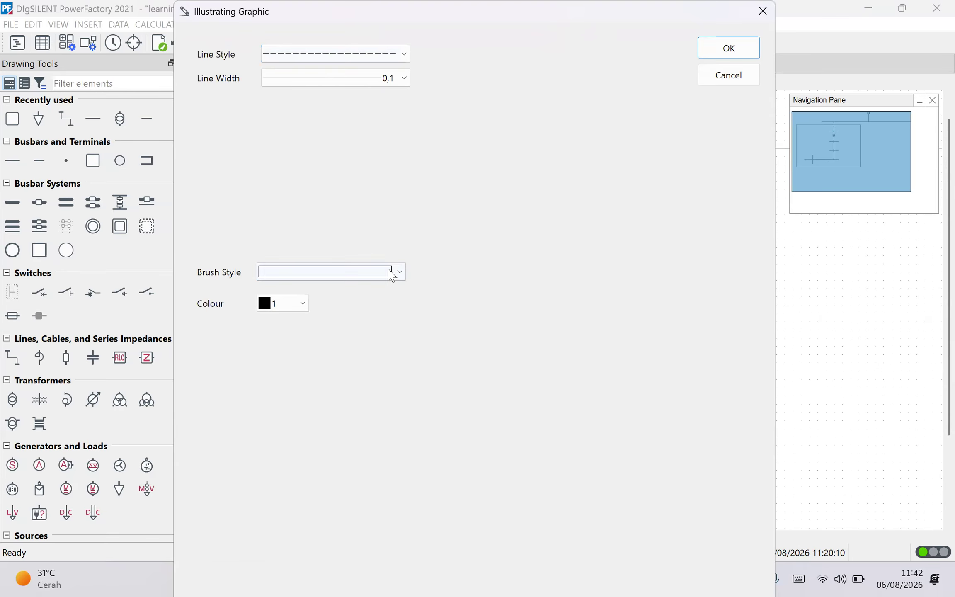
{"action": "left_click", "coordinate": [741, 48]}
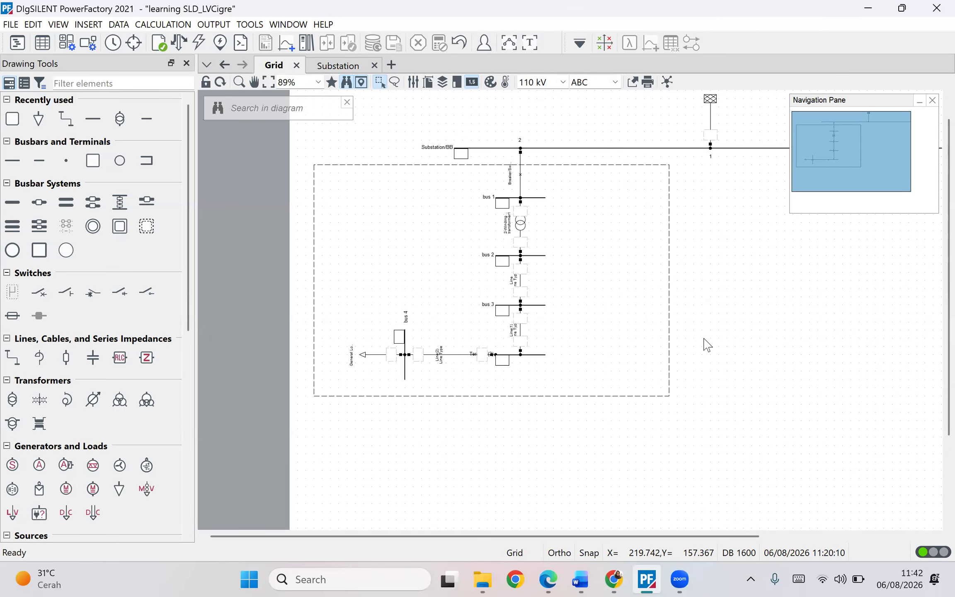
- Move the dashed rectangle annotation slightly downward
{"action": "left_click", "coordinate": [316, 291]}
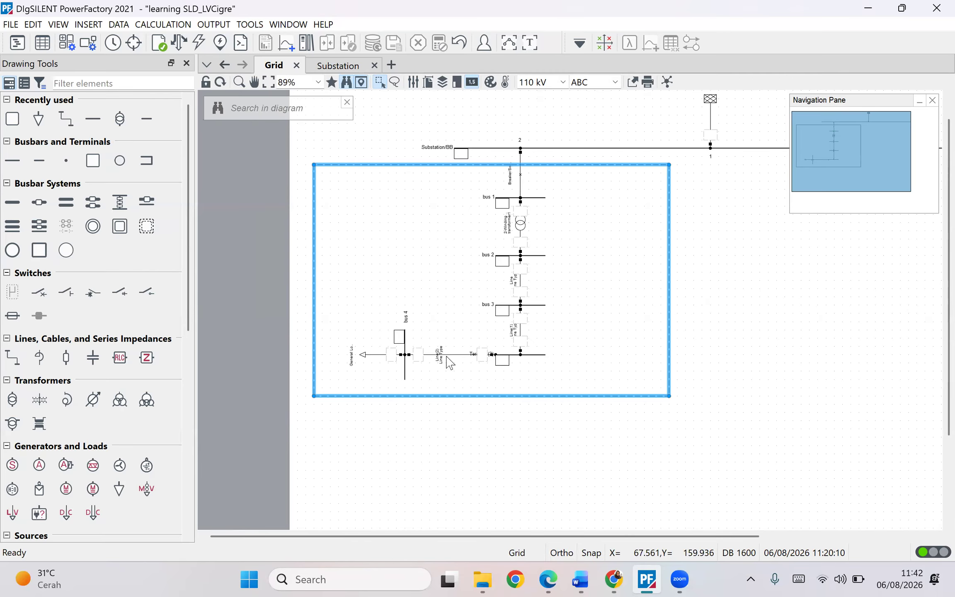
{"action": "left_click_drag", "start_coordinate": [413, 233], "coordinate": [412, 242]}
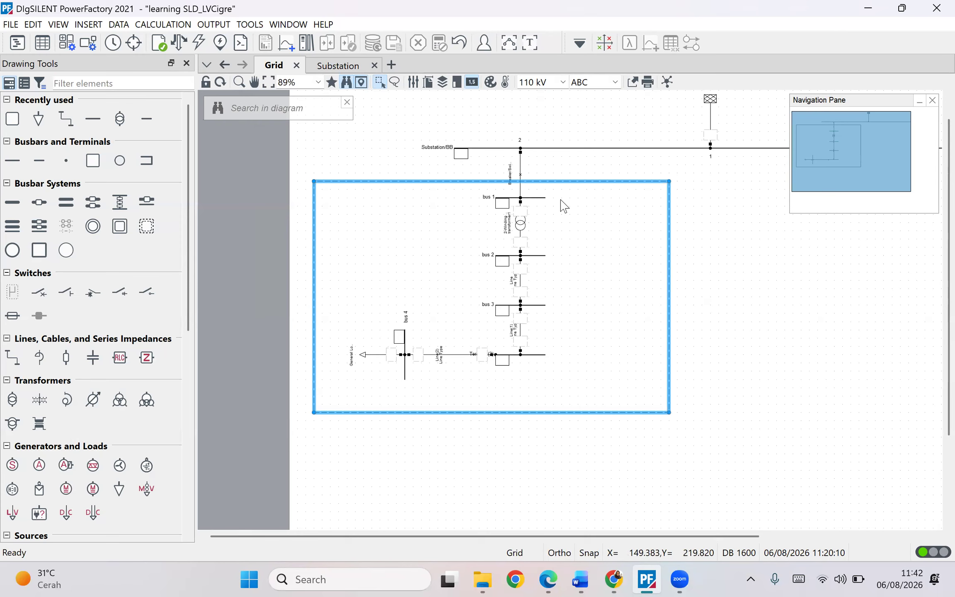
{"action": "right_click", "coordinate": [666, 257]}
{"action": "right_click", "coordinate": [669, 246]}
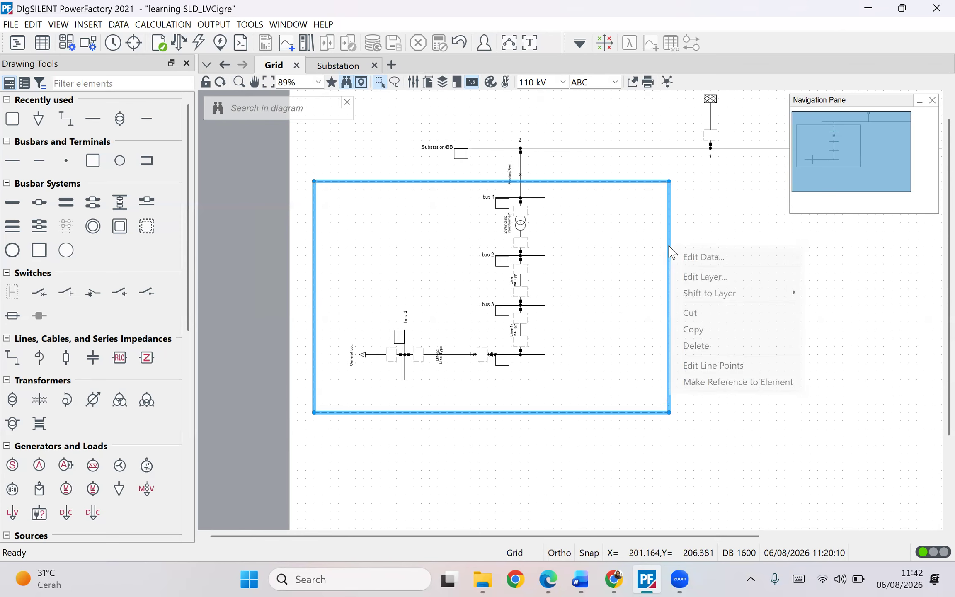
{"action": "left_click", "coordinate": [688, 257]}
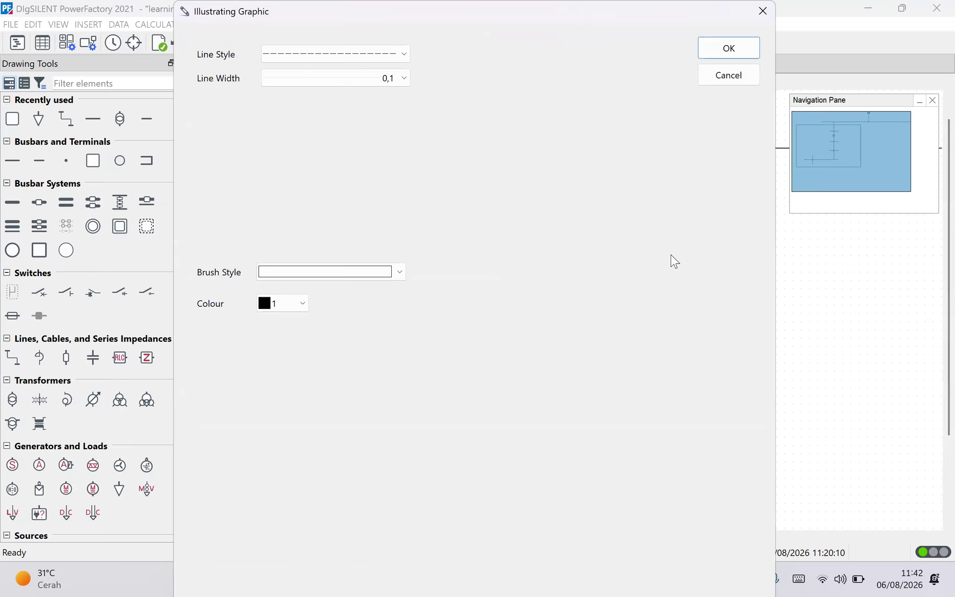
{"action": "left_click", "coordinate": [762, 11]}
{"action": "left_click", "coordinate": [748, 289]}
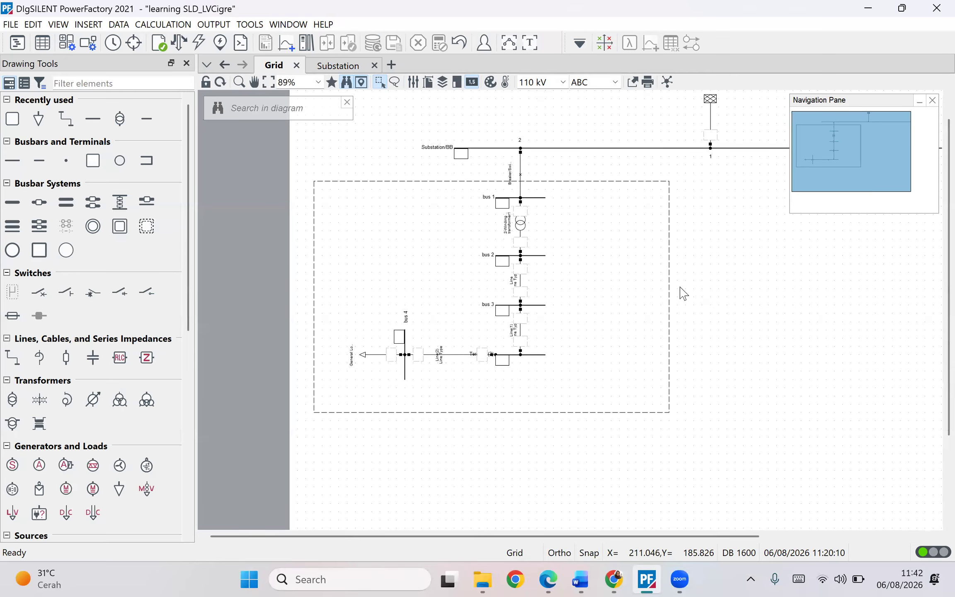
- Reshape the rectangle's outline by editing its line points around the feeder buses
{"action": "right_click", "coordinate": [670, 293]}
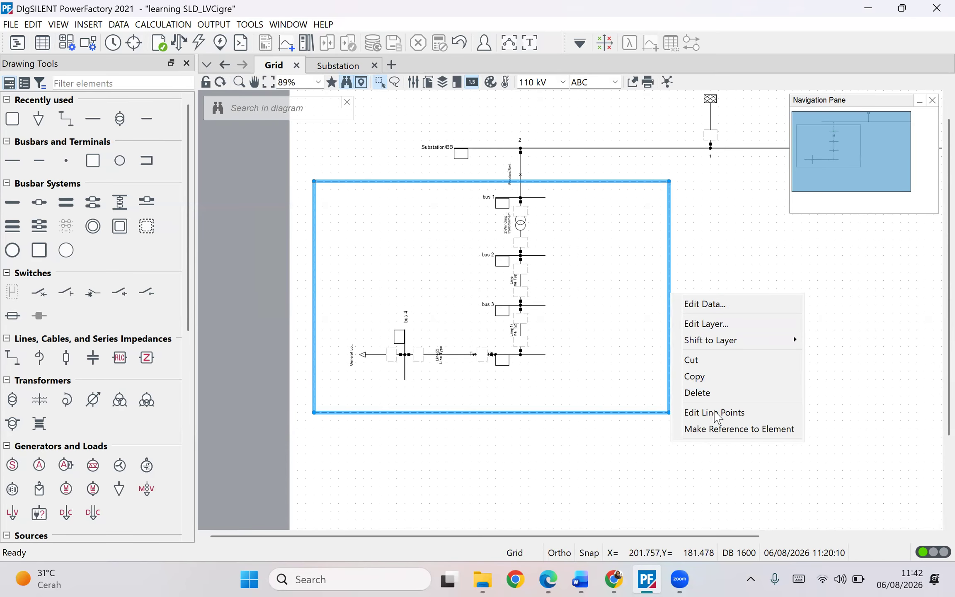
{"action": "left_click", "coordinate": [715, 413]}
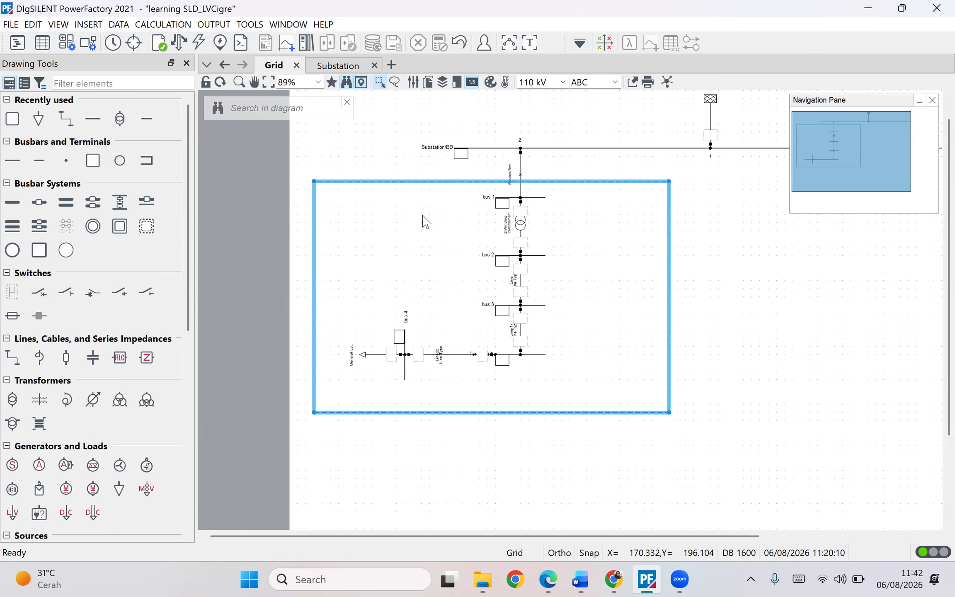
{"action": "left_click_drag", "start_coordinate": [314, 179], "coordinate": [314, 312]}
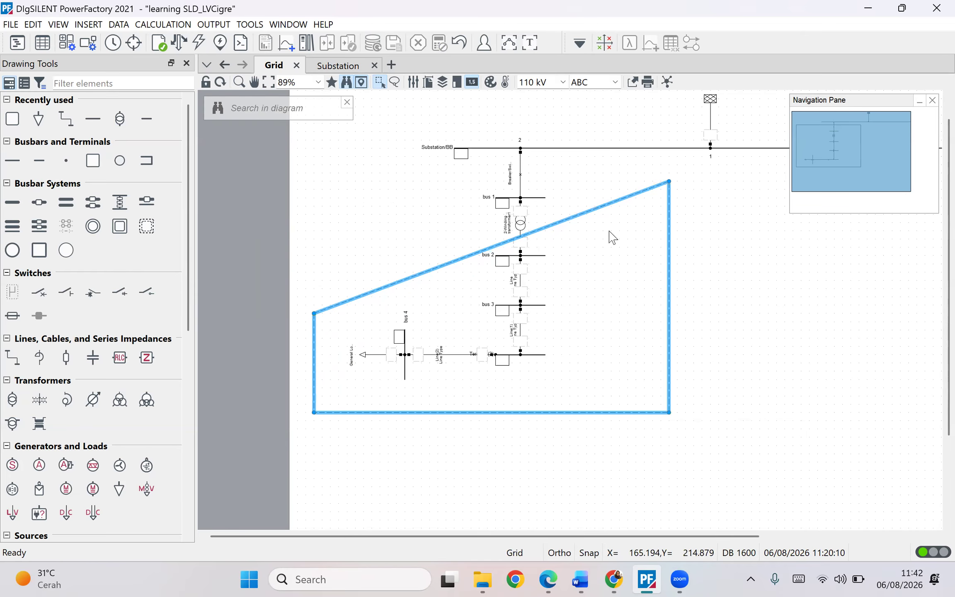
{"action": "left_click_drag", "start_coordinate": [456, 260], "coordinate": [469, 307]}
{"action": "left_click_drag", "start_coordinate": [582, 239], "coordinate": [466, 173]}
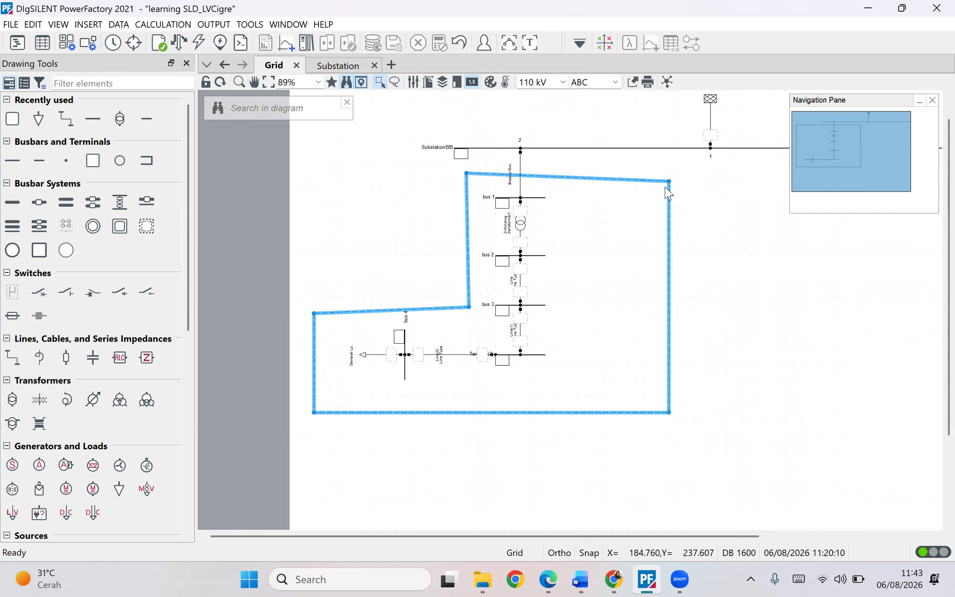
{"action": "mouse_move", "coordinate": [668, 183]}
{"action": "left_mouse_down"}
{"action": "mouse_move", "coordinate": [670, 170]}
{"action": "mouse_move", "coordinate": [661, 173]}
{"action": "left_mouse_up"}
{"action": "left_click", "coordinate": [730, 342]}
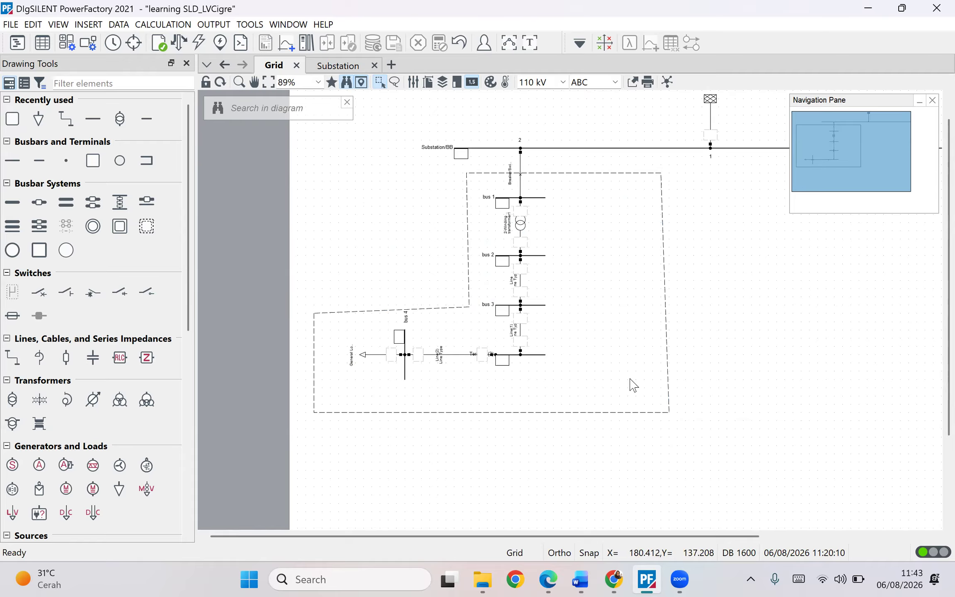
- Delete the reshaped annotation outline
{"action": "left_click", "coordinate": [668, 286]}
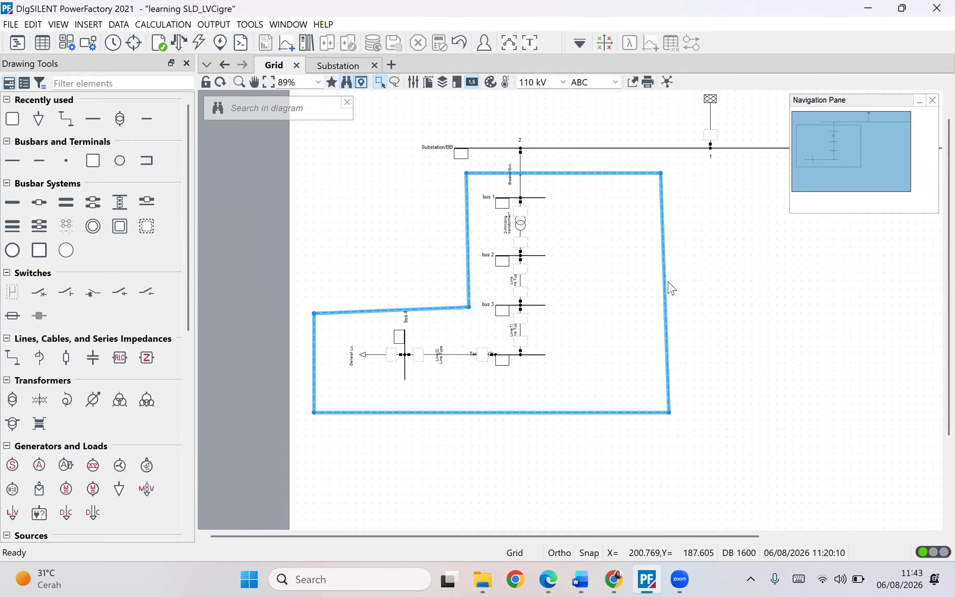
{"action": "key", "text": "Delete"}
{"action": "left_click", "coordinate": [470, 328]}
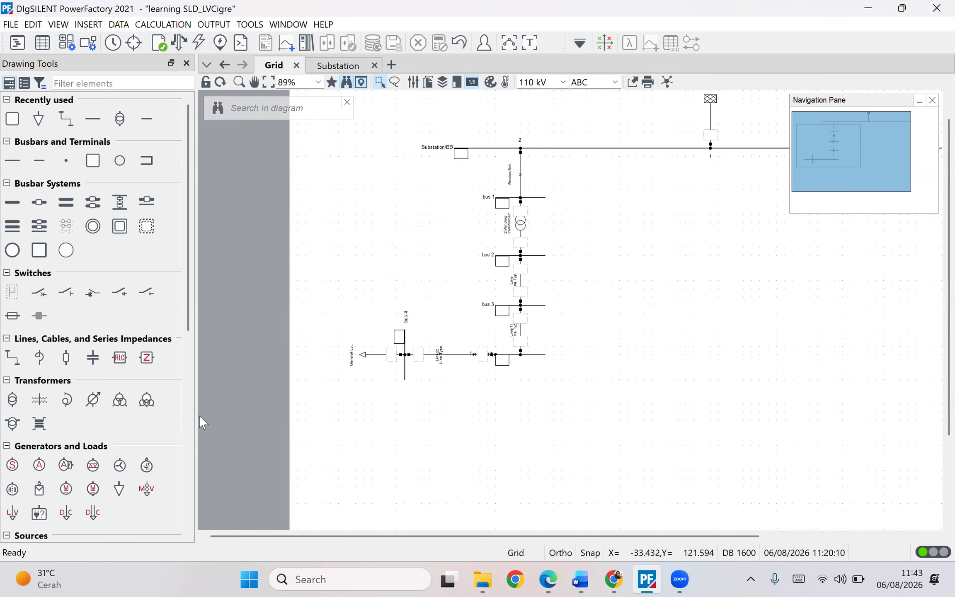
- Draw a new rectangle annotation enclosing bus 1 through bus 4 and the general load
{"action": "scroll", "coordinate": [100, 413], "scroll_direction": "down", "scroll_amount": 2}
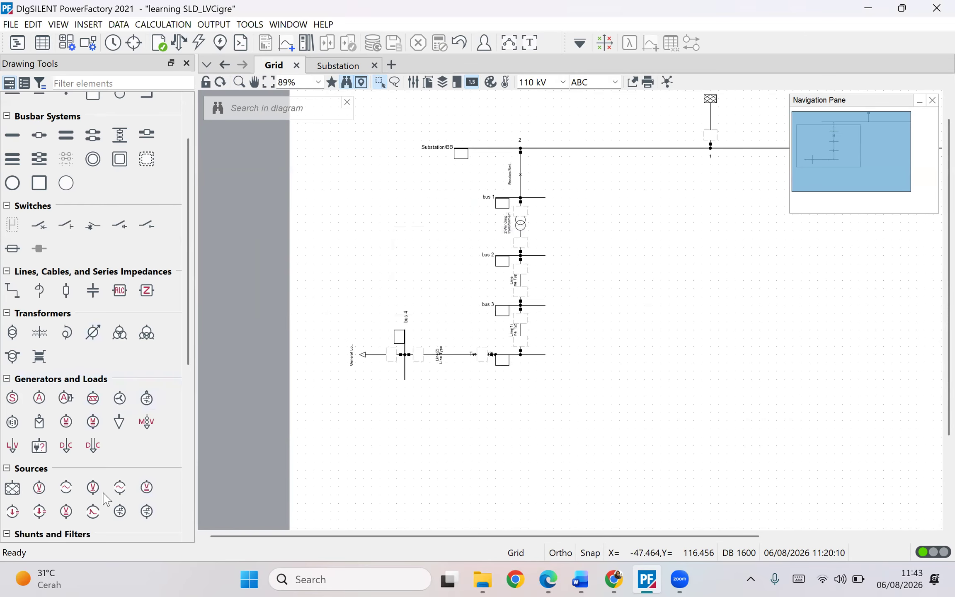
{"action": "scroll", "coordinate": [105, 499], "scroll_direction": "down", "scroll_amount": 8}
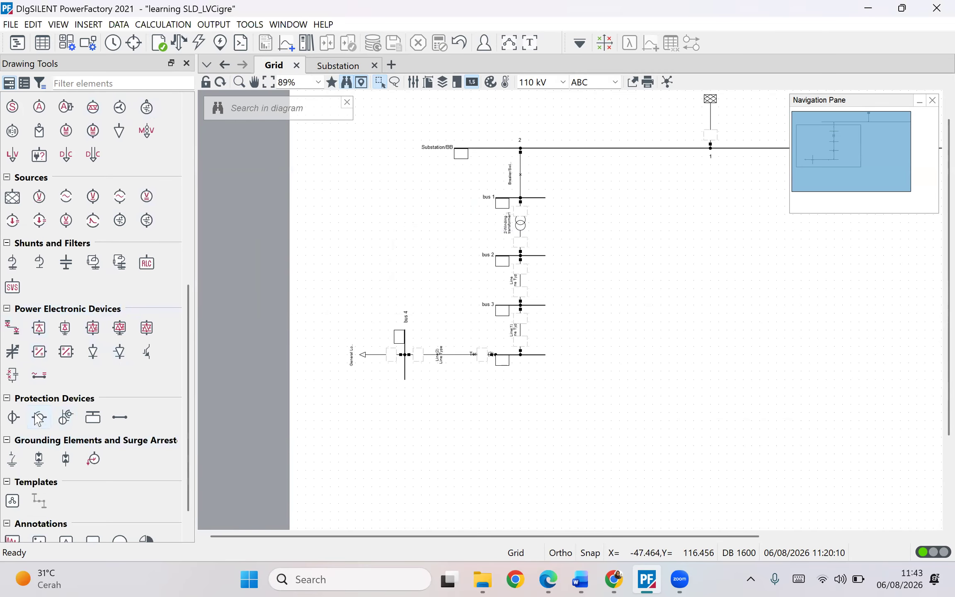
{"action": "scroll", "coordinate": [38, 418], "scroll_direction": "up", "scroll_amount": 8}
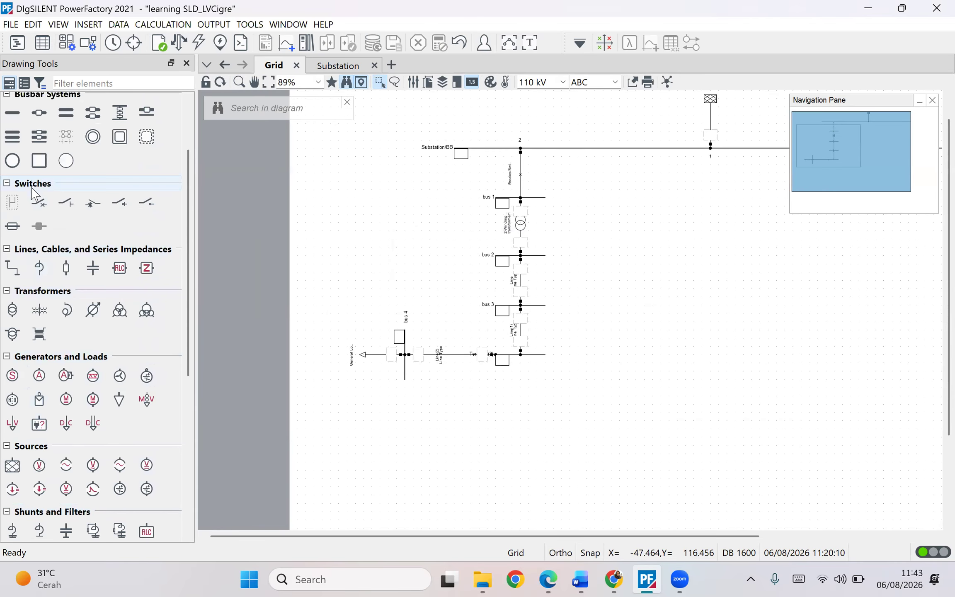
{"action": "left_click", "coordinate": [38, 166]}
{"action": "left_click", "coordinate": [703, 48]}
{"action": "scroll", "coordinate": [46, 426], "scroll_direction": "down", "scroll_amount": 6}
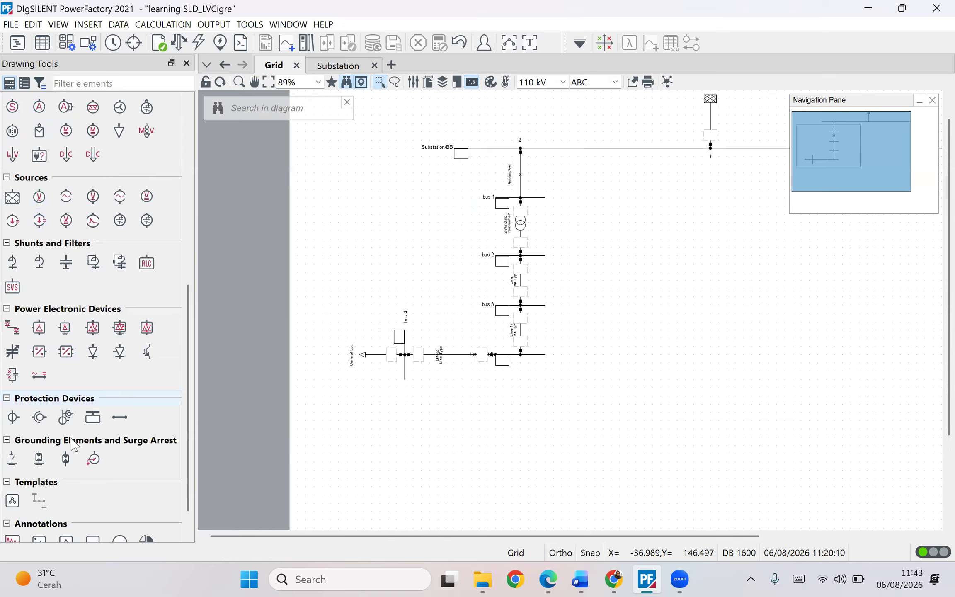
{"action": "scroll", "coordinate": [79, 435], "scroll_direction": "down", "scroll_amount": 1}
{"action": "left_click", "coordinate": [92, 505]}
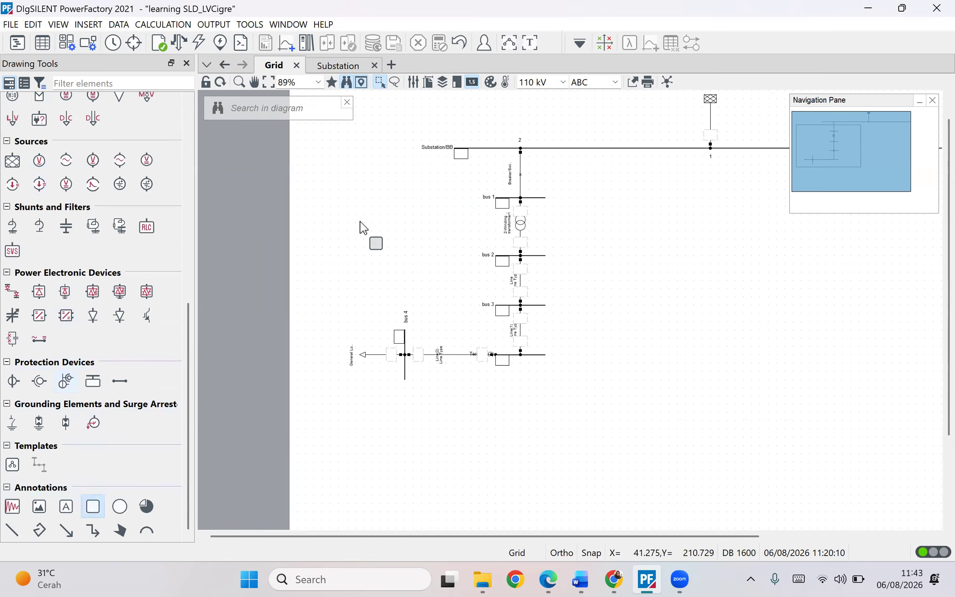
{"action": "mouse_move", "coordinate": [322, 165]}
{"action": "left_mouse_down"}
{"action": "mouse_move", "coordinate": [577, 256]}
{"action": "mouse_move", "coordinate": [587, 387]}
{"action": "left_mouse_up"}
- Set the new rectangle annotation's line style to dashed
{"action": "right_click", "coordinate": [588, 312]}
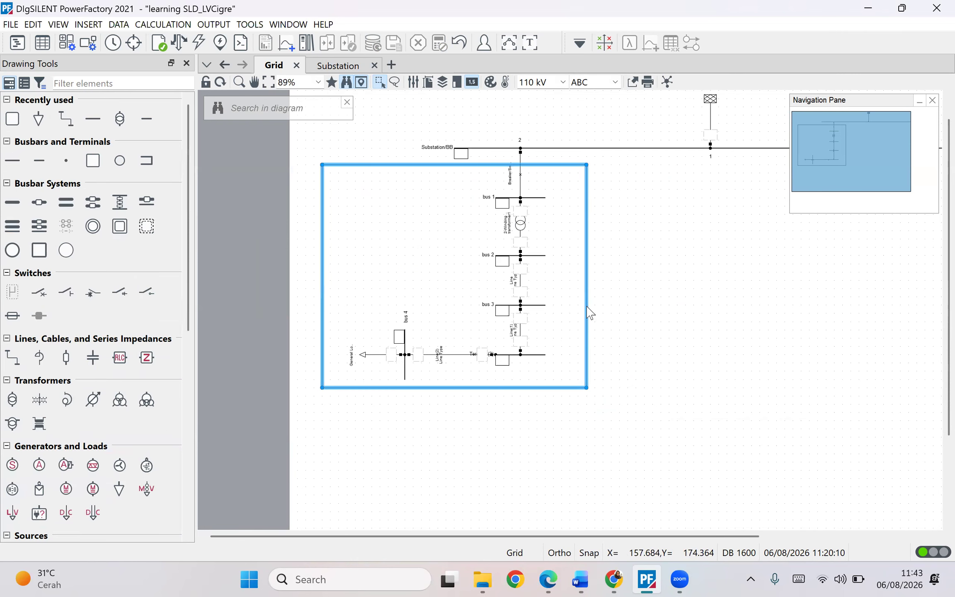
{"action": "left_click", "coordinate": [609, 315]}
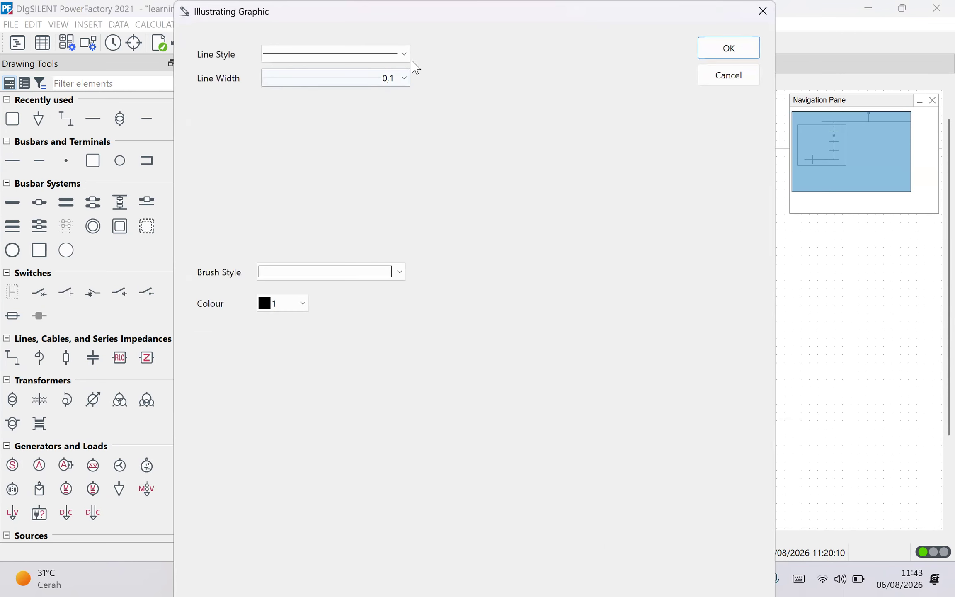
{"action": "left_click", "coordinate": [399, 59]}
{"action": "left_click", "coordinate": [347, 94]}
{"action": "left_click", "coordinate": [748, 48]}
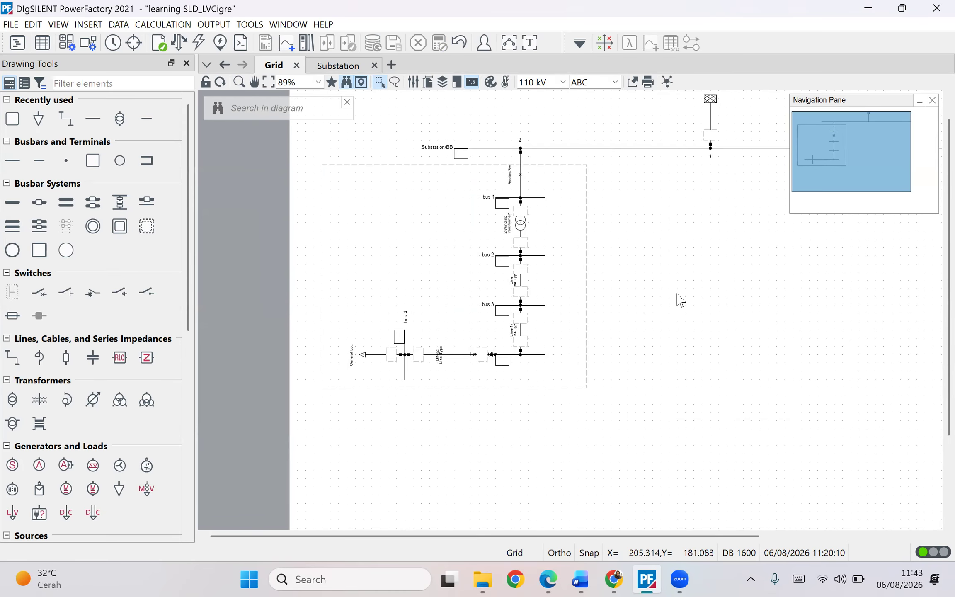
- Place a rectangular Single Busbar substation just below the dashed feeder outline
{"action": "left_click_drag", "start_coordinate": [593, 284], "coordinate": [573, 337]}
{"action": "scroll", "coordinate": [551, 286], "scroll_direction": "down", "scroll_amount": 2}
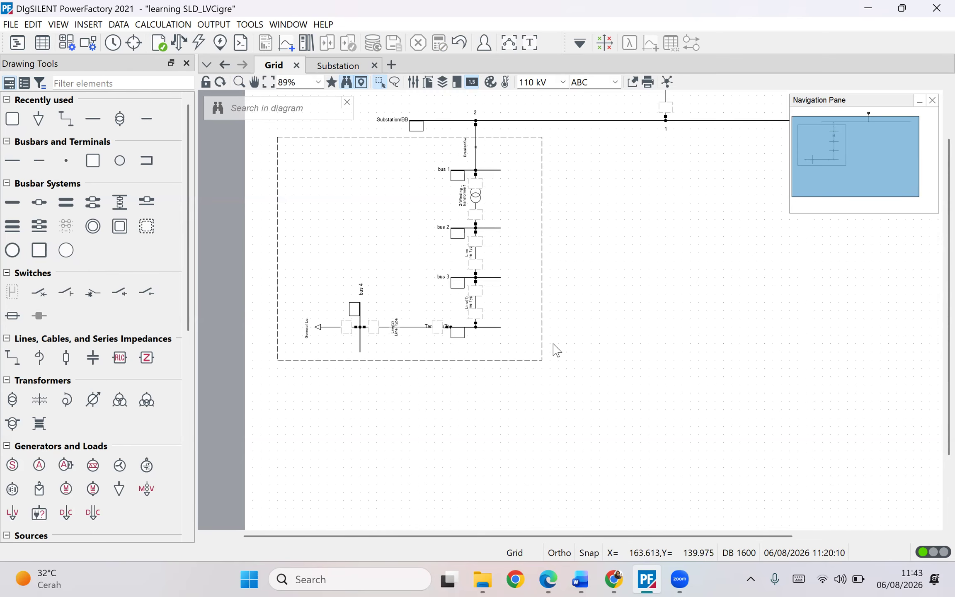
{"action": "left_click_drag", "start_coordinate": [550, 297], "coordinate": [519, 341]}
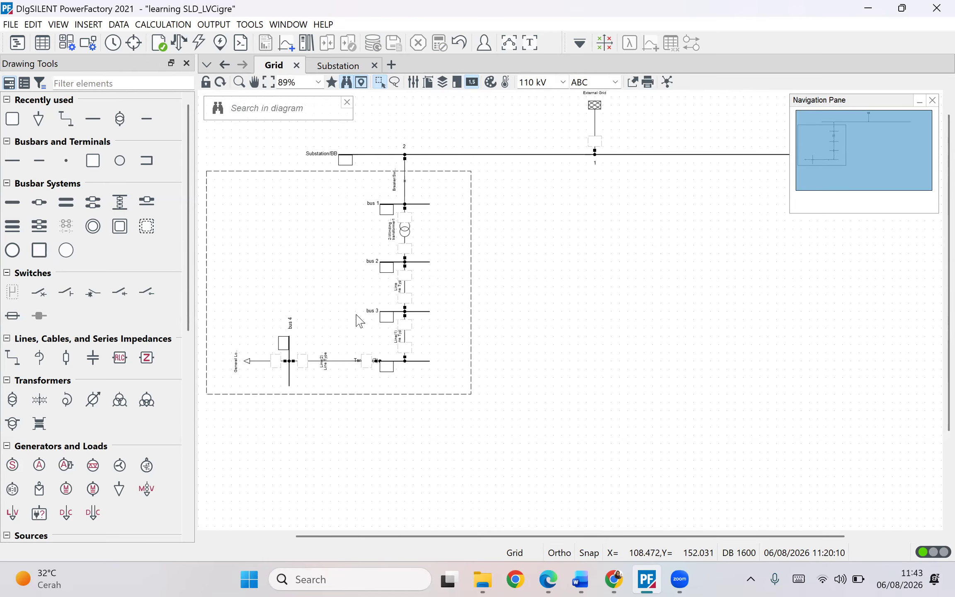
{"action": "left_click_drag", "start_coordinate": [650, 352], "coordinate": [695, 368]}
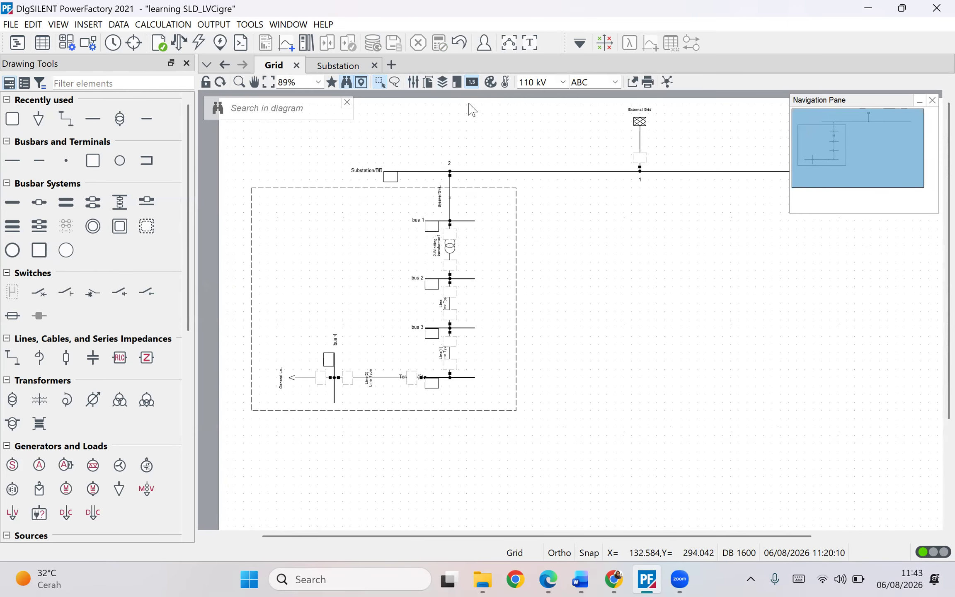
{"action": "left_click_drag", "start_coordinate": [597, 266], "coordinate": [506, 261]}
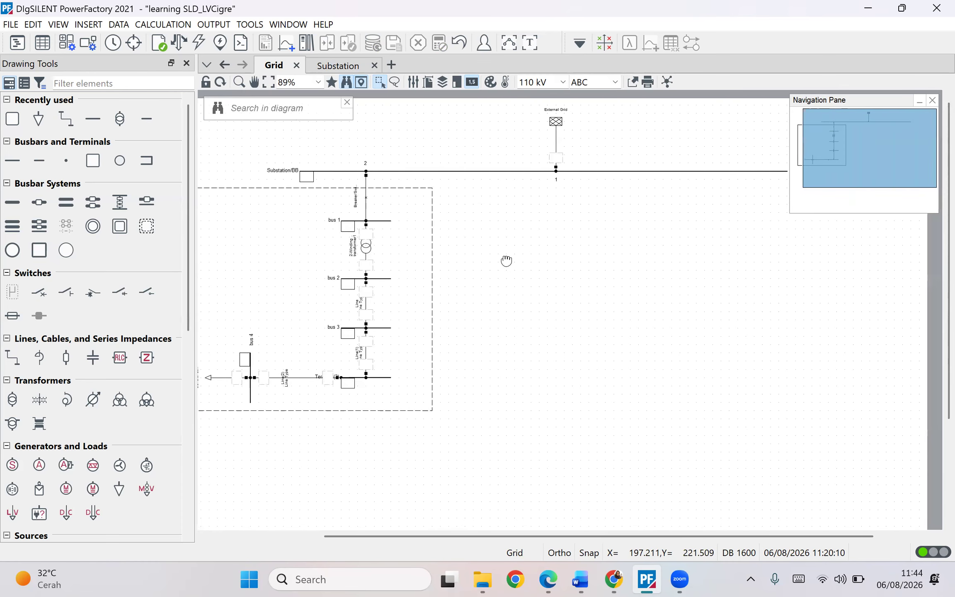
{"action": "left_click_drag", "start_coordinate": [447, 254], "coordinate": [496, 240]}
{"action": "left_click_drag", "start_coordinate": [593, 305], "coordinate": [553, 315]}
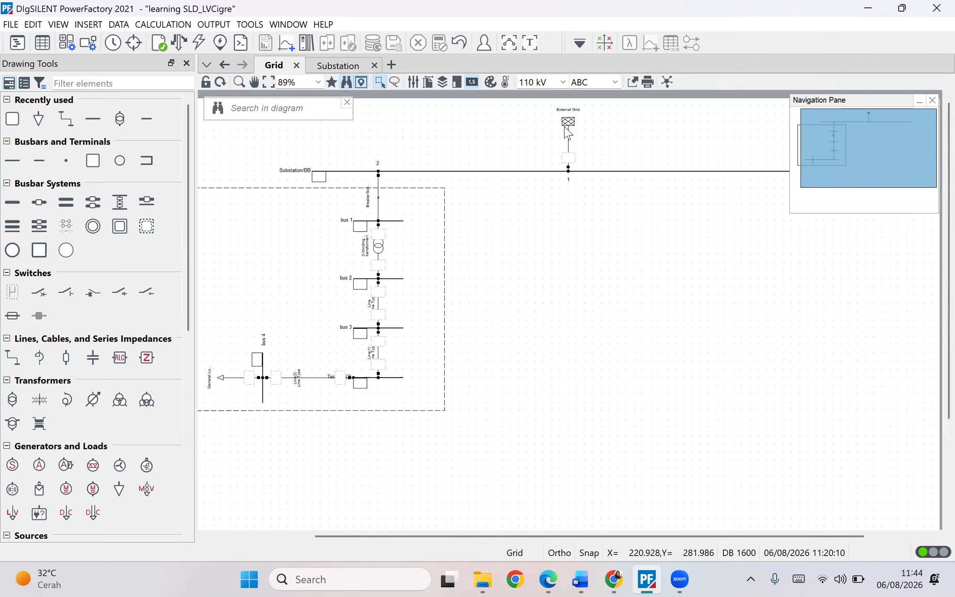
{"action": "left_click_drag", "start_coordinate": [524, 242], "coordinate": [569, 194]}
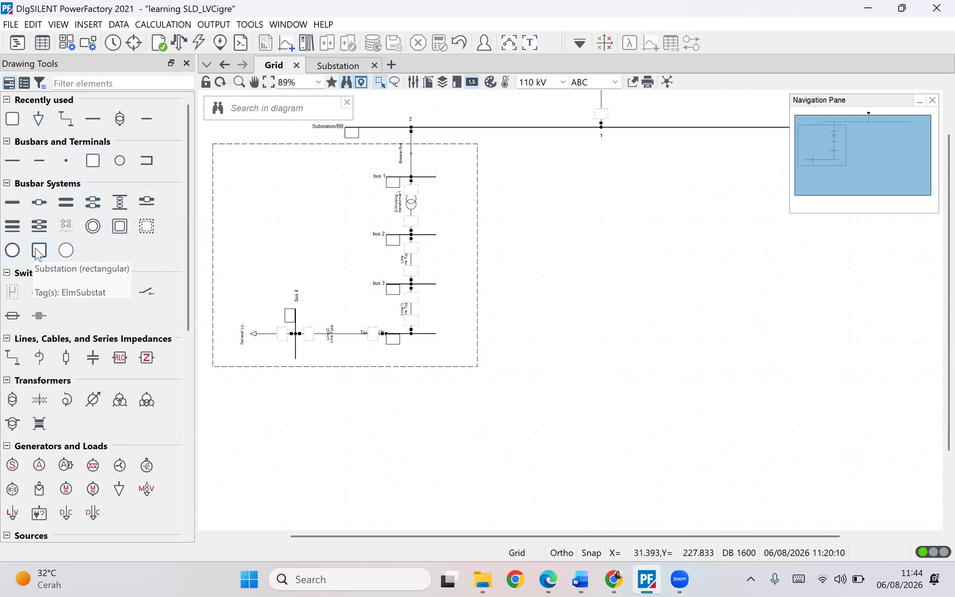
{"action": "left_click", "coordinate": [38, 254]}
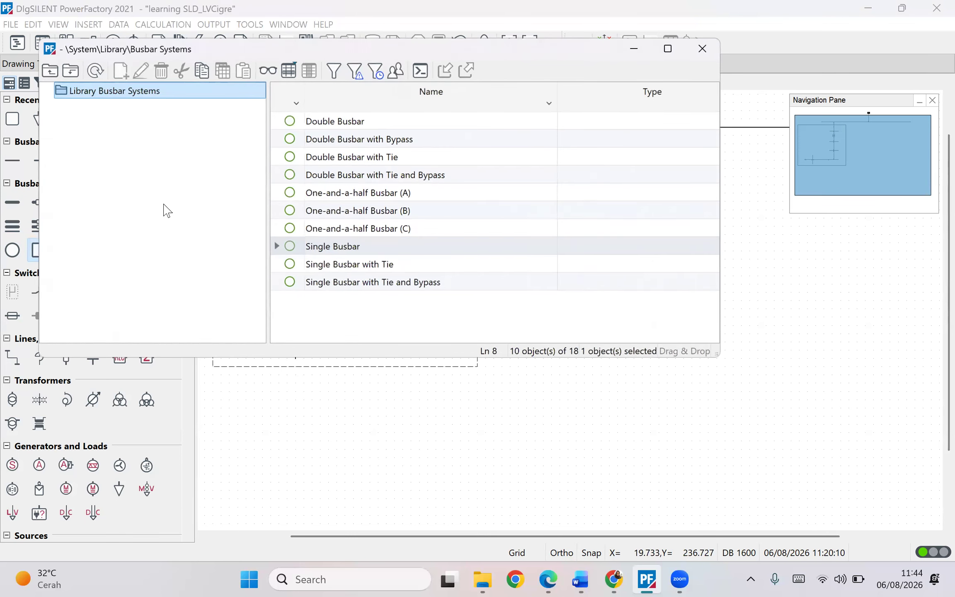
{"action": "left_click", "coordinate": [320, 248]}
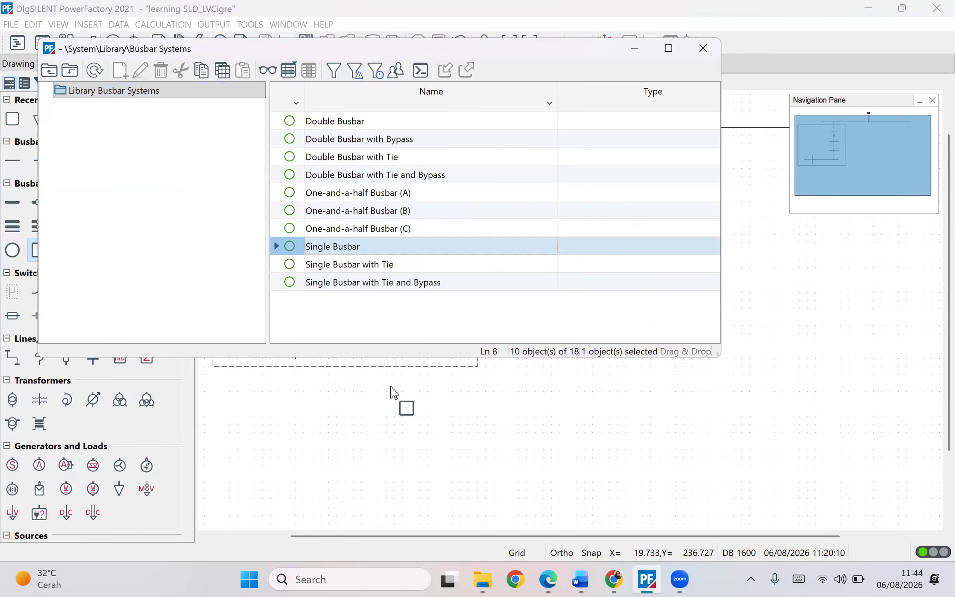
{"action": "left_click", "coordinate": [634, 49]}
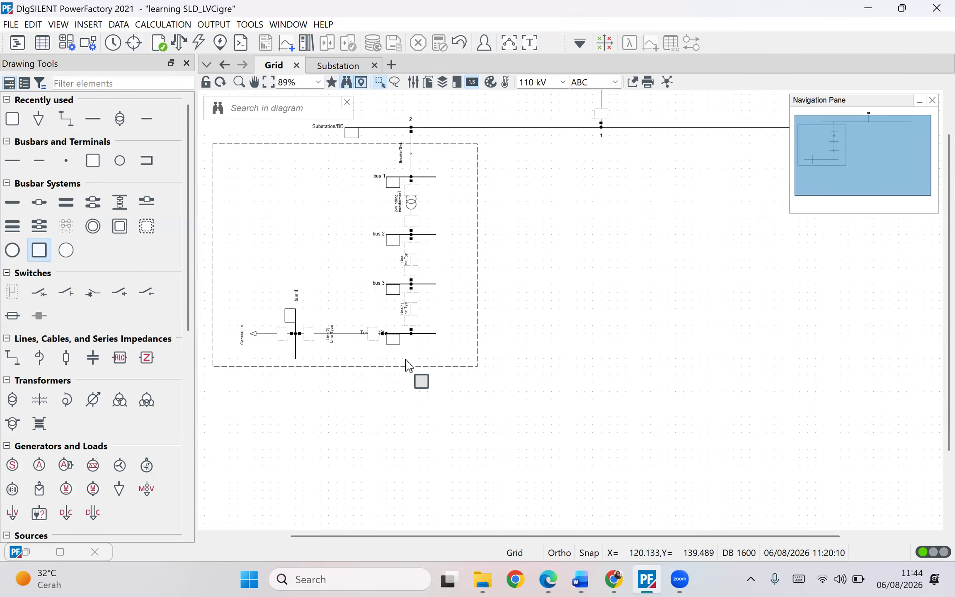
{"action": "left_click", "coordinate": [408, 385]}
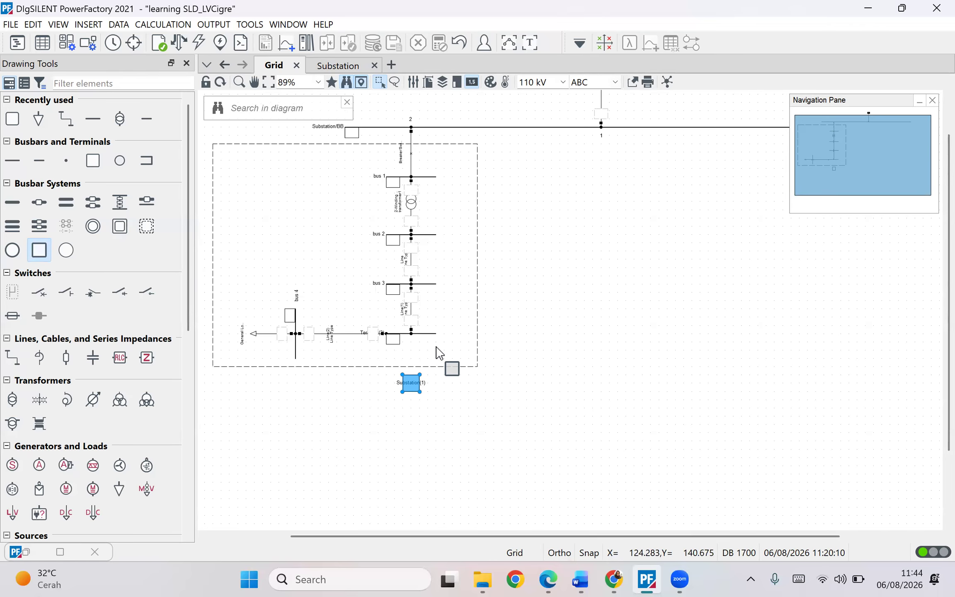
{"action": "key", "text": "Escape"}
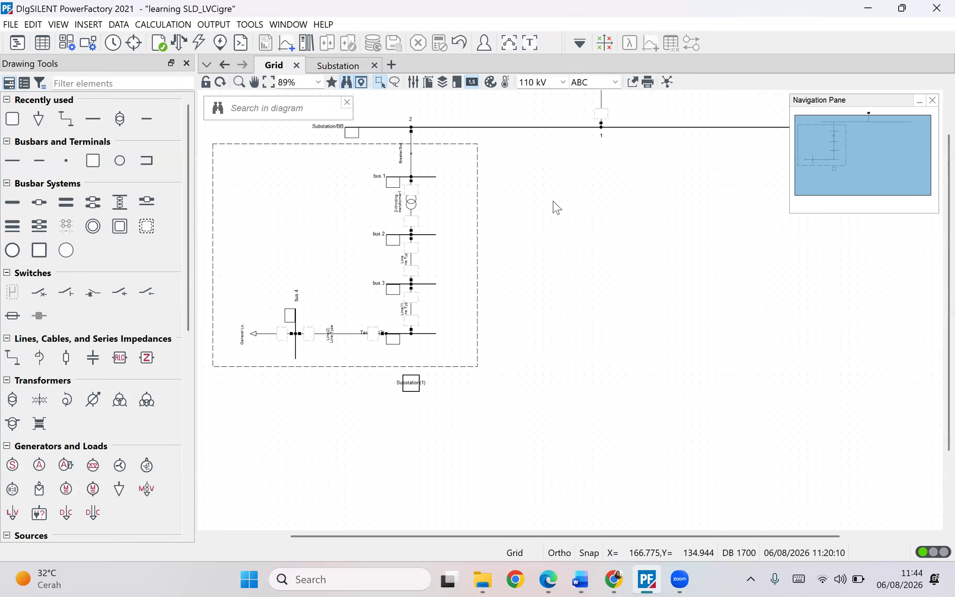
{"action": "mouse_move", "coordinate": [585, 225]}
{"action": "left_mouse_down"}
{"action": "mouse_move", "coordinate": [571, 205]}
{"action": "mouse_move", "coordinate": [570, 215]}
{"action": "left_mouse_up"}
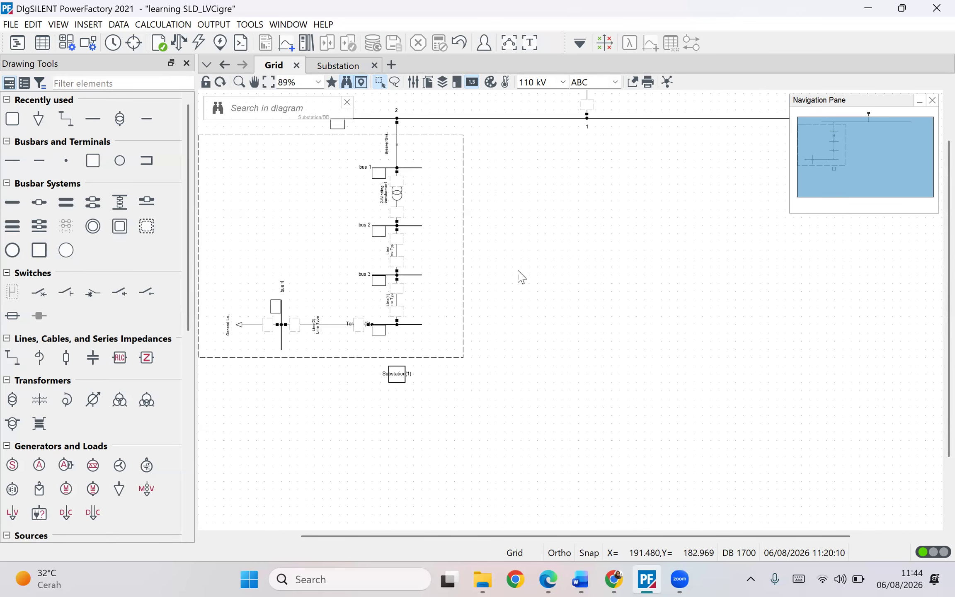
- Connect a new line from the lowest feeder bus down to terminal 1 of the new substation
{"action": "scroll", "coordinate": [521, 276], "scroll_direction": "up", "scroll_amount": 1}
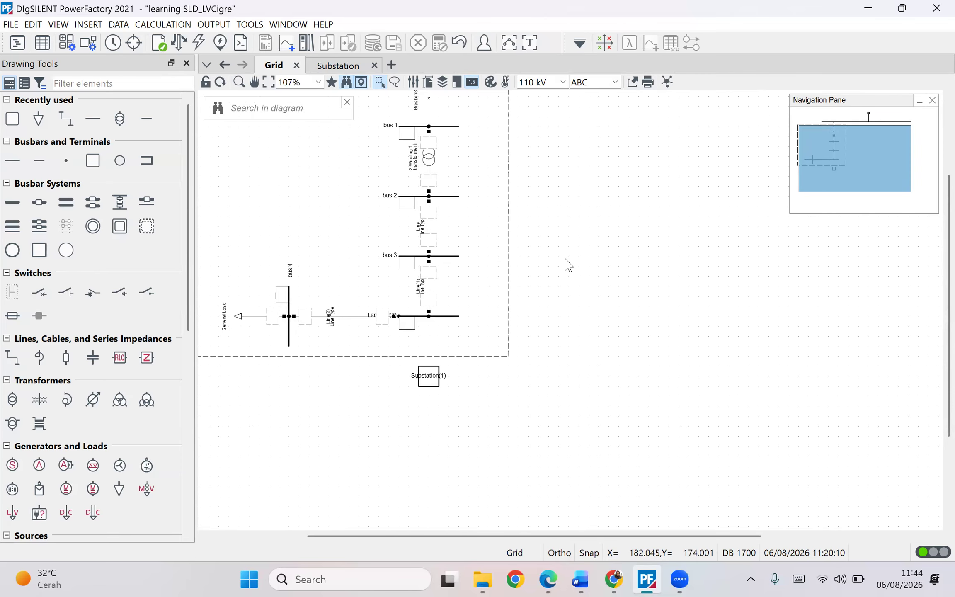
{"action": "scroll", "coordinate": [454, 375], "scroll_direction": "up", "scroll_amount": 1}
{"action": "left_click", "coordinate": [424, 377]}
{"action": "left_click", "coordinate": [509, 402]}
{"action": "left_click_drag", "start_coordinate": [423, 381], "coordinate": [429, 377]}
{"action": "left_click", "coordinate": [493, 378]}
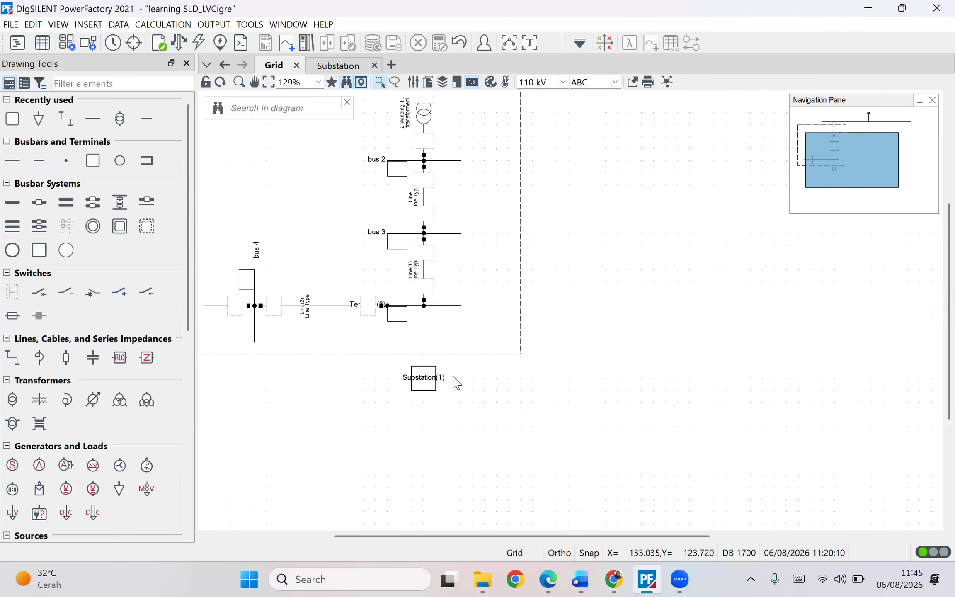
{"action": "left_click", "coordinate": [425, 375]}
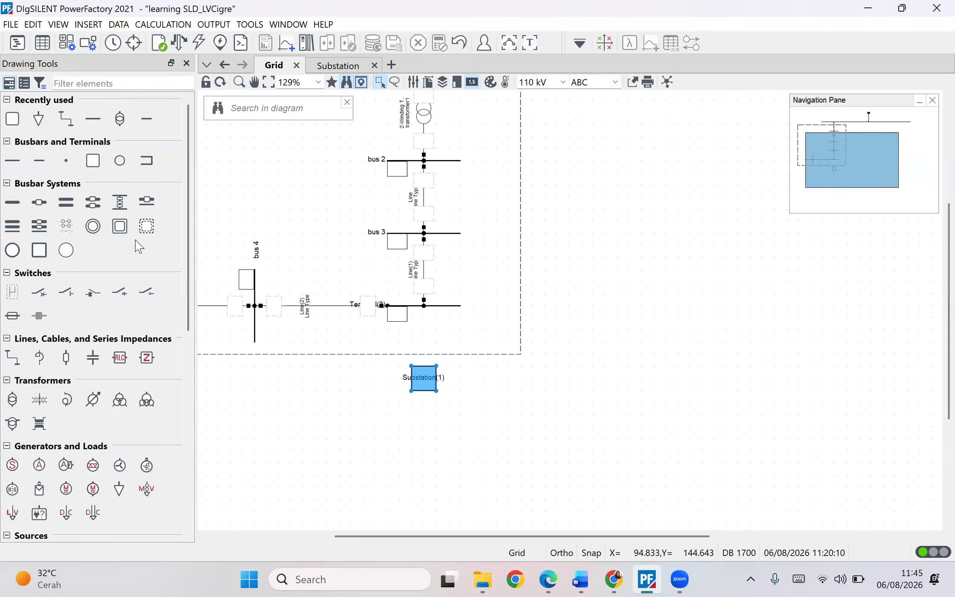
{"action": "left_click", "coordinate": [67, 121]}
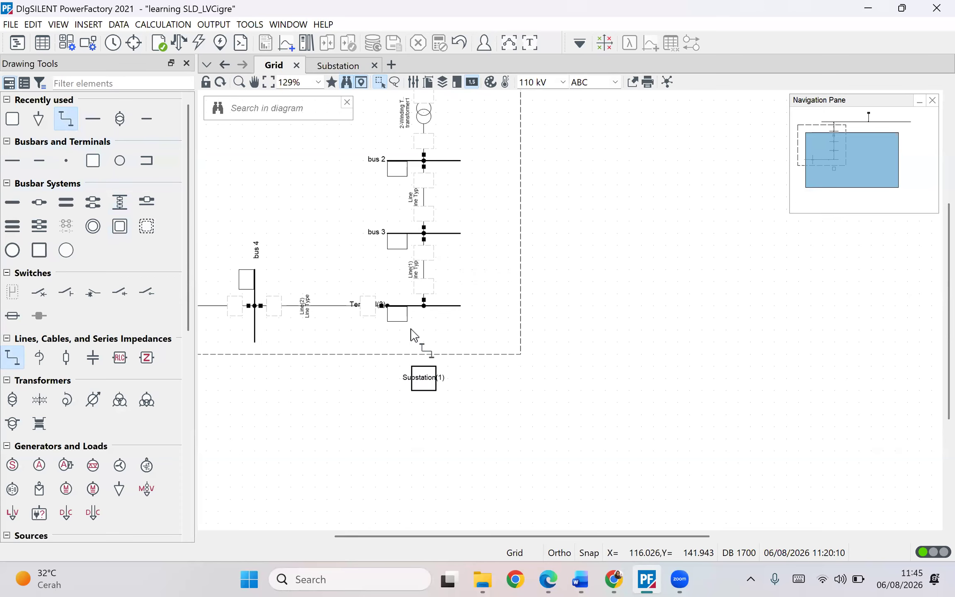
{"action": "left_click", "coordinate": [424, 305]}
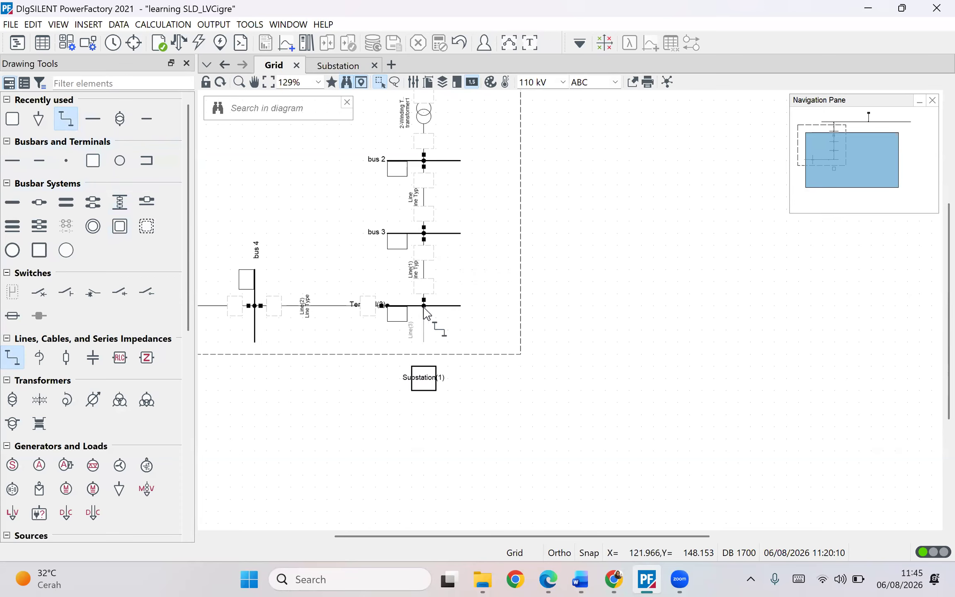
{"action": "left_click", "coordinate": [427, 370]}
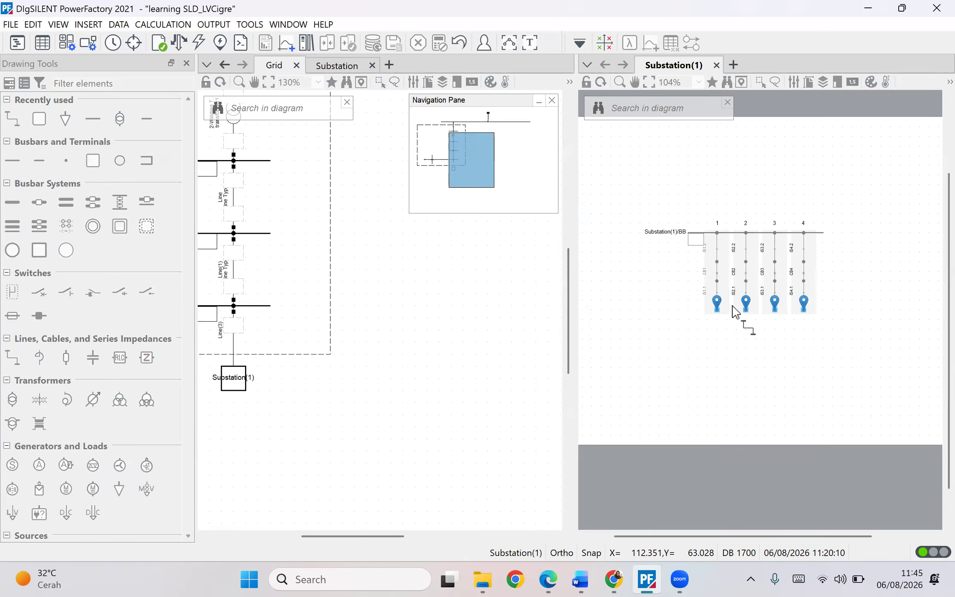
{"action": "left_click", "coordinate": [717, 309]}
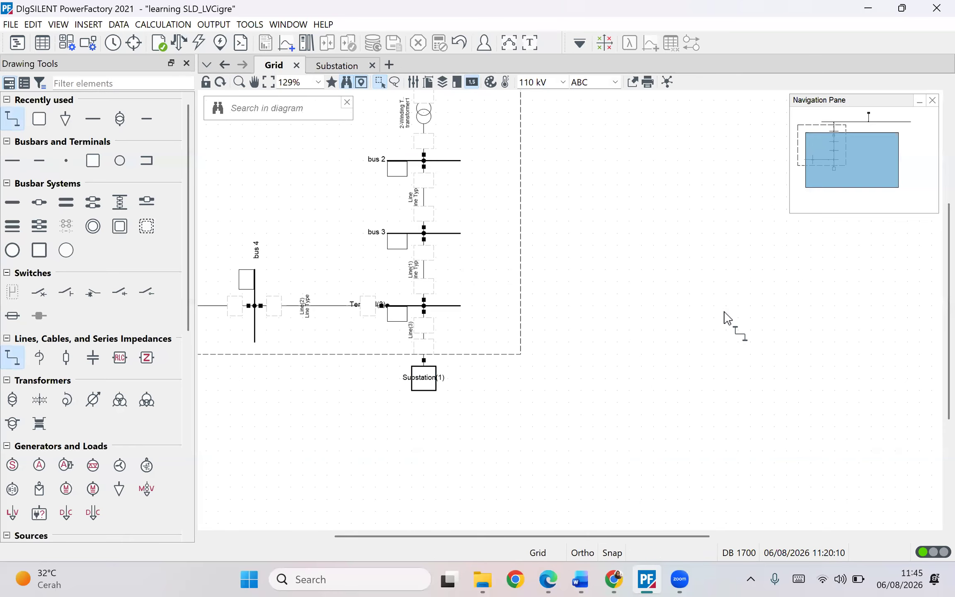
- Open the substation's internal diagram to check the line connection, and return to the grid diagram
{"action": "double_click", "coordinate": [433, 385]}
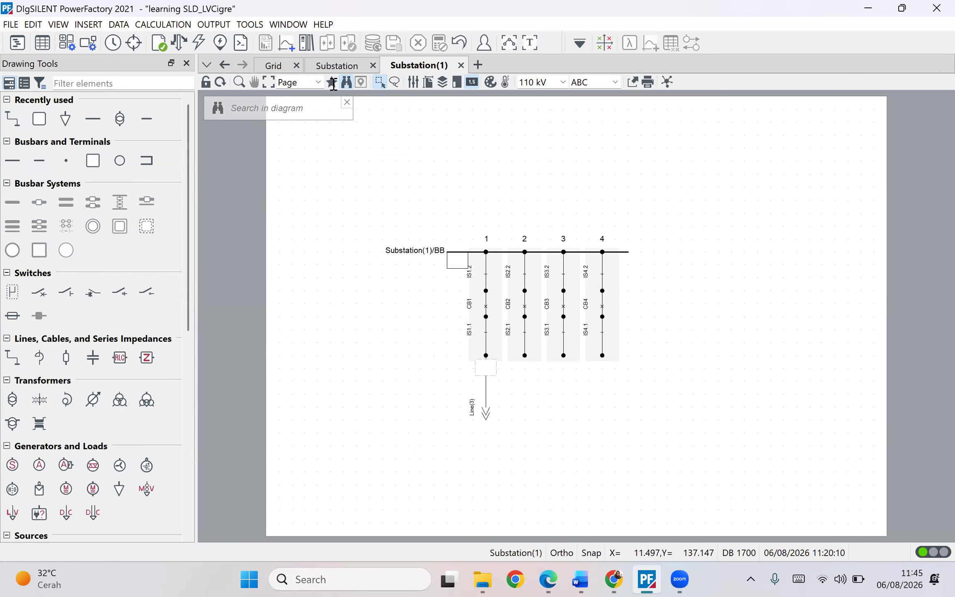
{"action": "left_click", "coordinate": [336, 67]}
{"action": "left_click", "coordinate": [273, 66]}
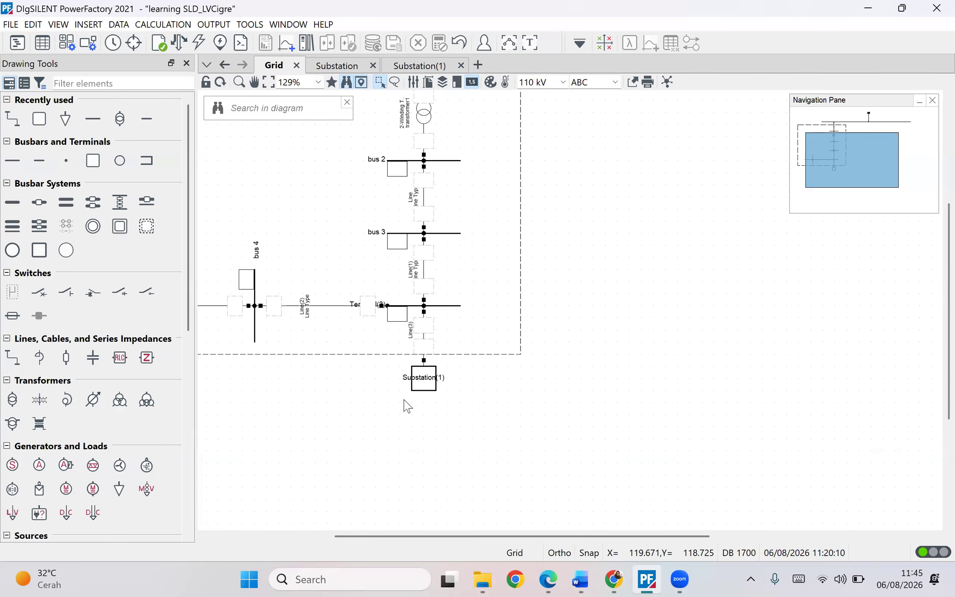
- Place three general loads on the substation, connecting them to its terminals 2, 3 and 4
{"action": "scroll", "coordinate": [41, 368], "scroll_direction": "down", "scroll_amount": 3}
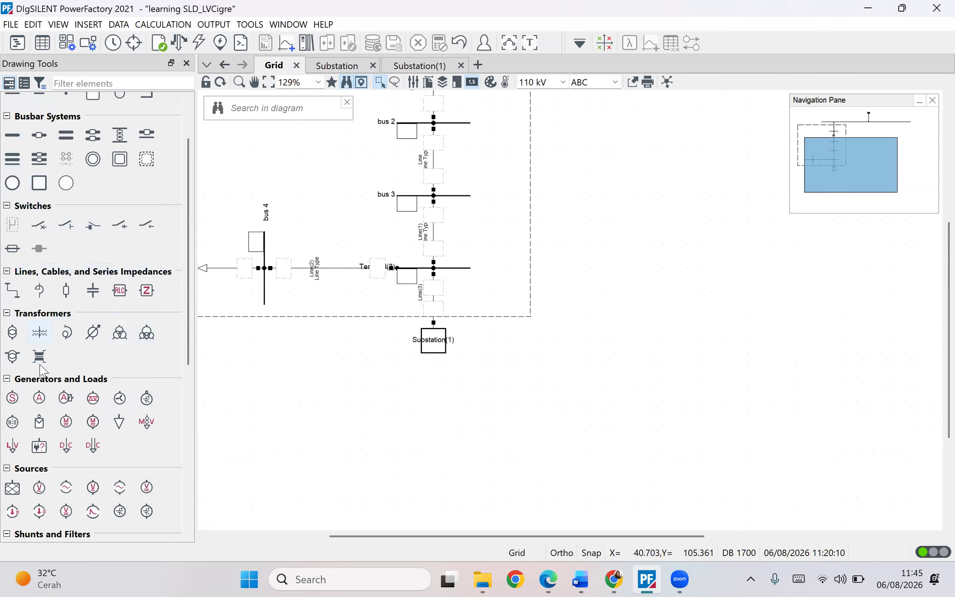
{"action": "scroll", "coordinate": [19, 387], "scroll_direction": "down", "scroll_amount": 2}
{"action": "left_click", "coordinate": [120, 377]}
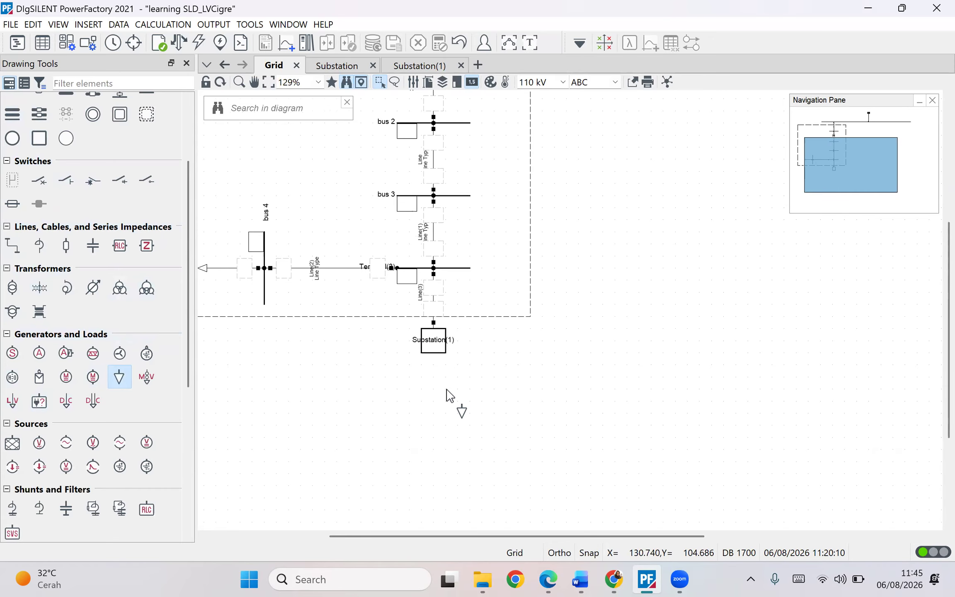
{"action": "left_click", "coordinate": [434, 353]}
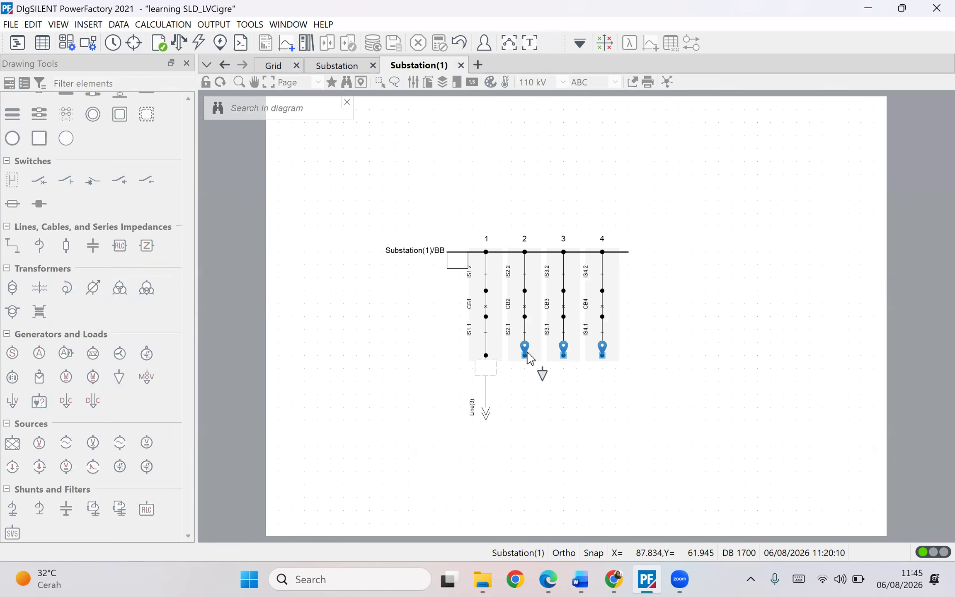
{"action": "left_click", "coordinate": [564, 355]}
{"action": "left_click", "coordinate": [491, 340]}
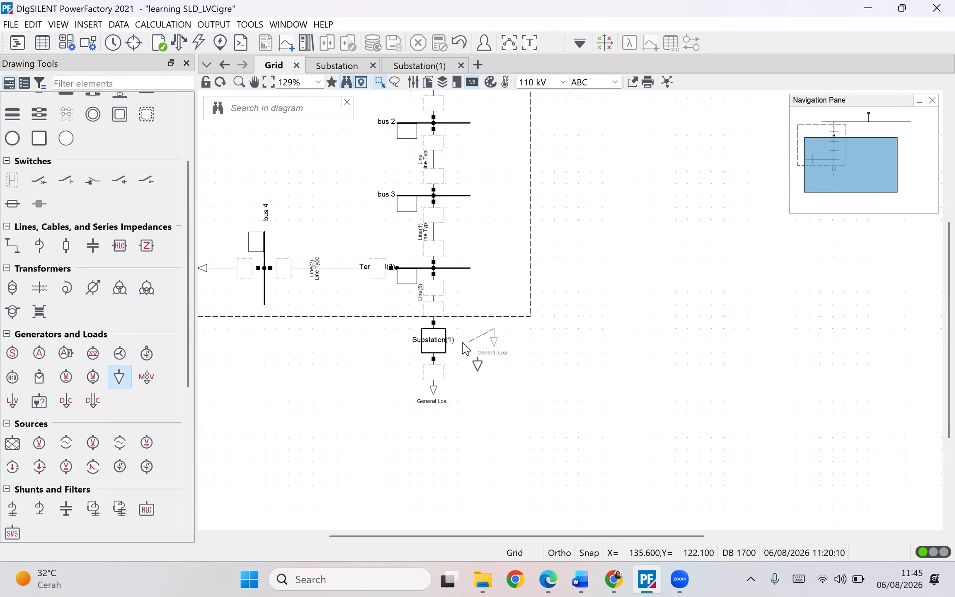
{"action": "left_click", "coordinate": [445, 343]}
{"action": "left_click", "coordinate": [565, 355]}
{"action": "left_click", "coordinate": [373, 340]}
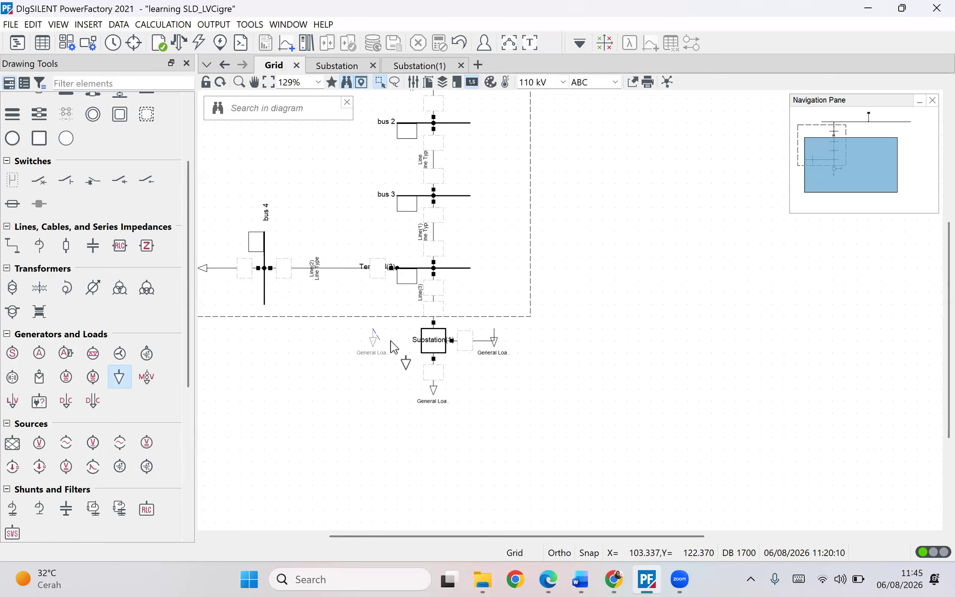
{"action": "left_click", "coordinate": [421, 340]}
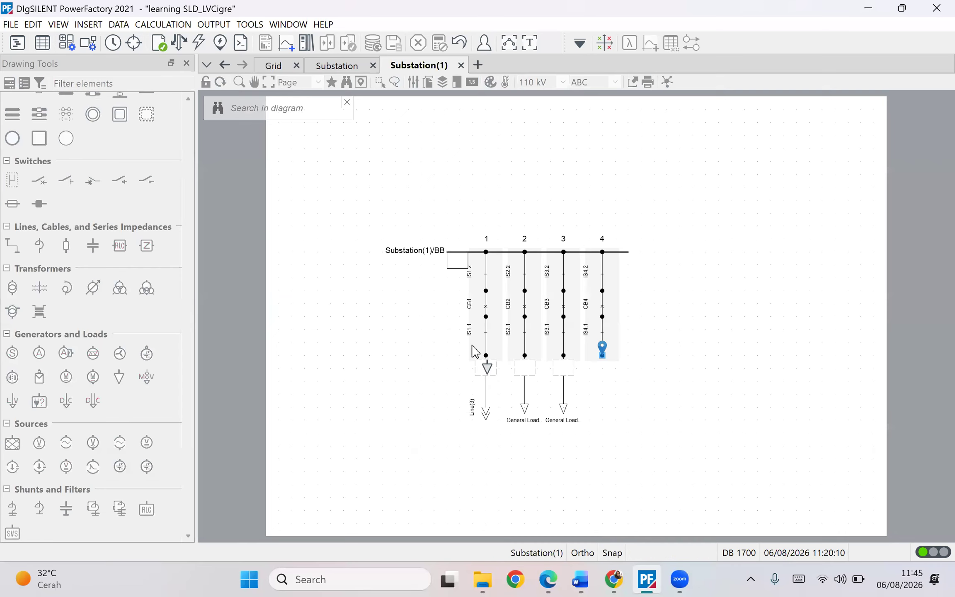
{"action": "left_click", "coordinate": [608, 359]}
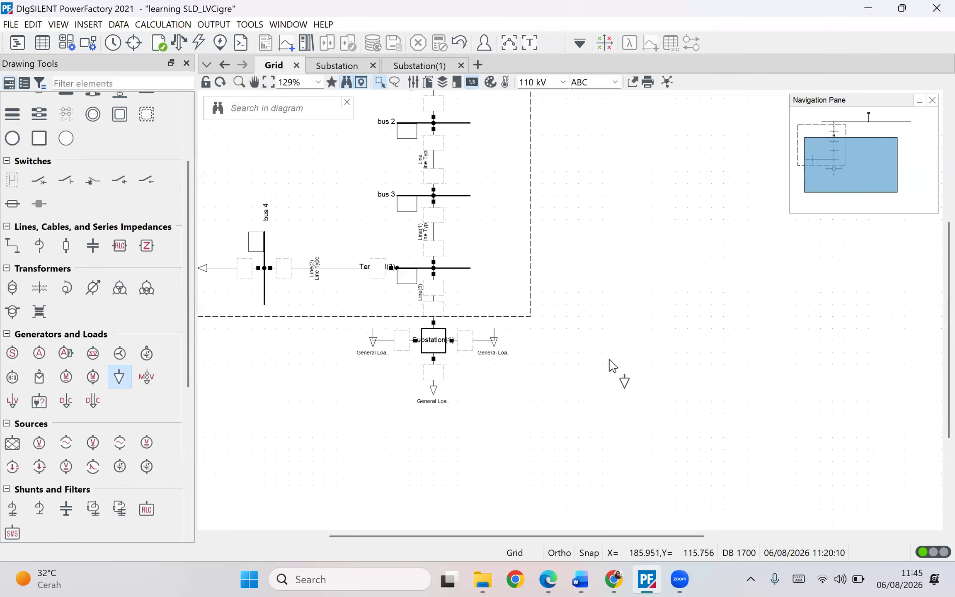
{"action": "key", "text": "Escape"}
- Reposition the general load symbols around the substation in the grid diagram
{"action": "left_click_drag", "start_coordinate": [377, 357], "coordinate": [376, 369]}
{"action": "left_click_drag", "start_coordinate": [496, 346], "coordinate": [506, 352]}
{"action": "left_click_drag", "start_coordinate": [373, 357], "coordinate": [371, 350]}
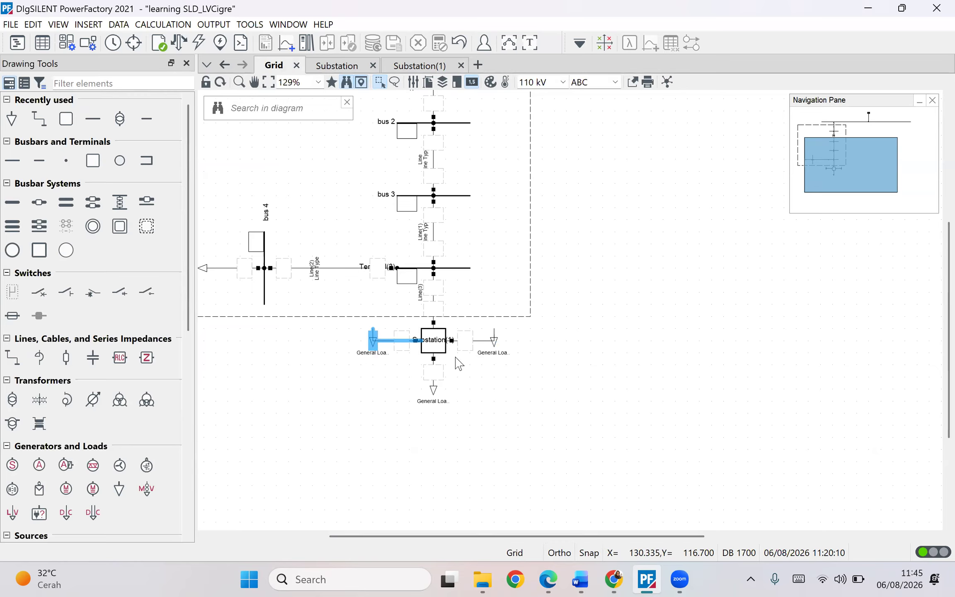
{"action": "left_click_drag", "start_coordinate": [476, 320], "coordinate": [519, 369]}
{"action": "left_click_drag", "start_coordinate": [456, 410], "coordinate": [382, 365]}
{"action": "left_click_drag", "start_coordinate": [332, 319], "coordinate": [409, 376]}
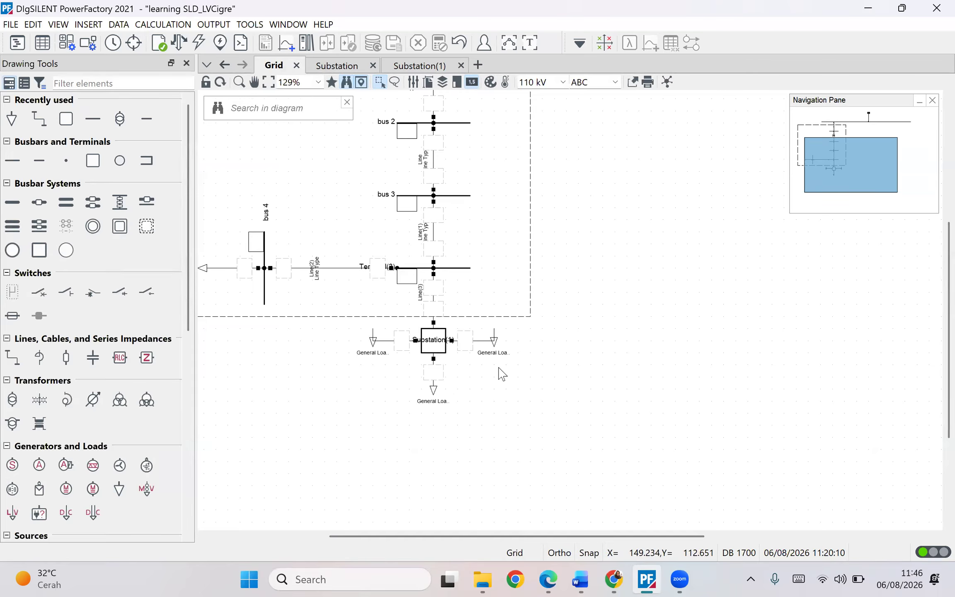
- Remove the three general load symbols from the grid diagram, deleting only their graphical objects
{"action": "left_click", "coordinate": [496, 344]}
{"action": "right_click", "coordinate": [496, 345]}
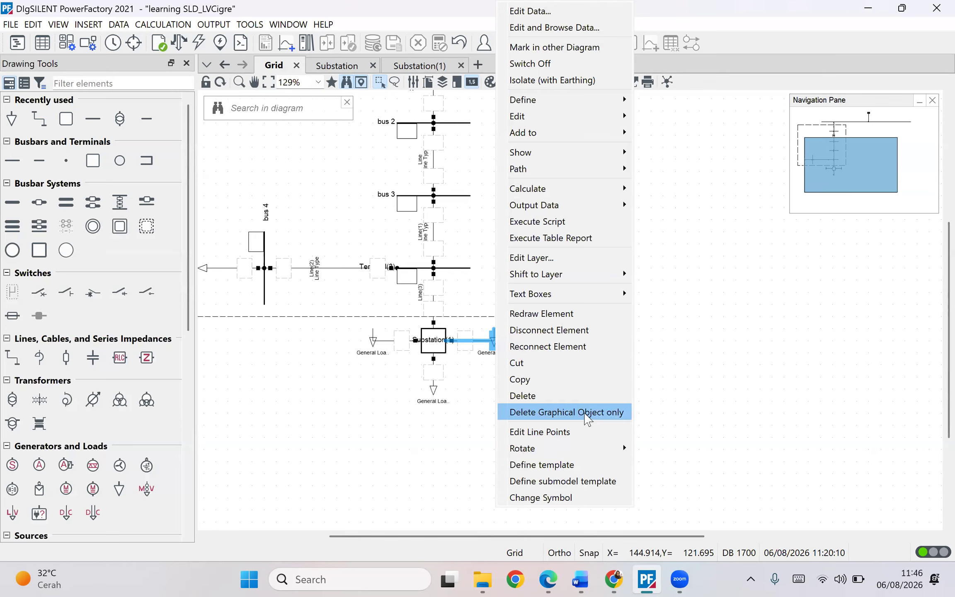
{"action": "left_click", "coordinate": [587, 412]}
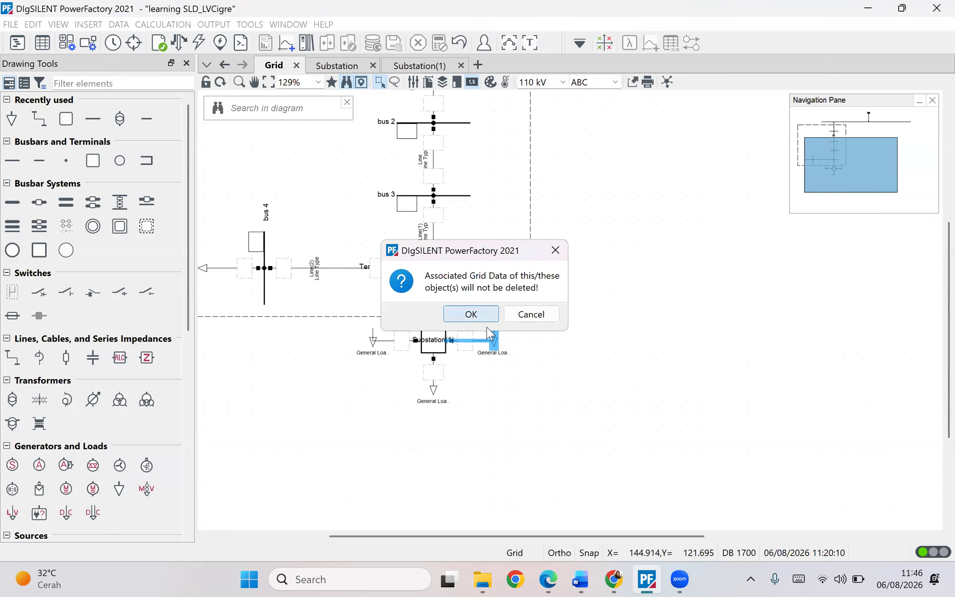
{"action": "left_click", "coordinate": [468, 313]}
{"action": "left_click", "coordinate": [431, 394]}
{"action": "right_click", "coordinate": [431, 393]}
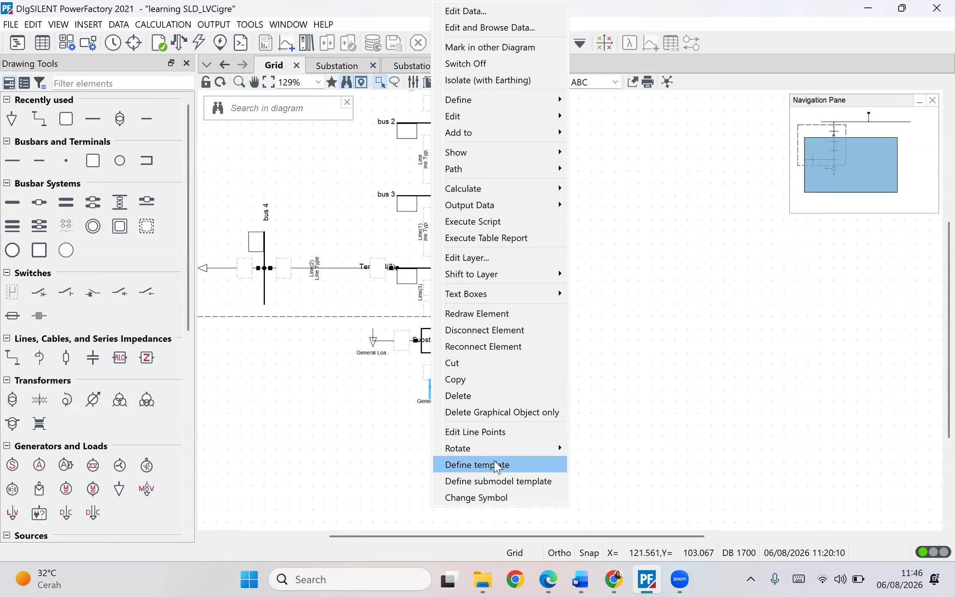
{"action": "left_click", "coordinate": [520, 413]}
{"action": "left_click", "coordinate": [473, 314]}
{"action": "left_click", "coordinate": [373, 340]}
{"action": "right_click", "coordinate": [372, 340]}
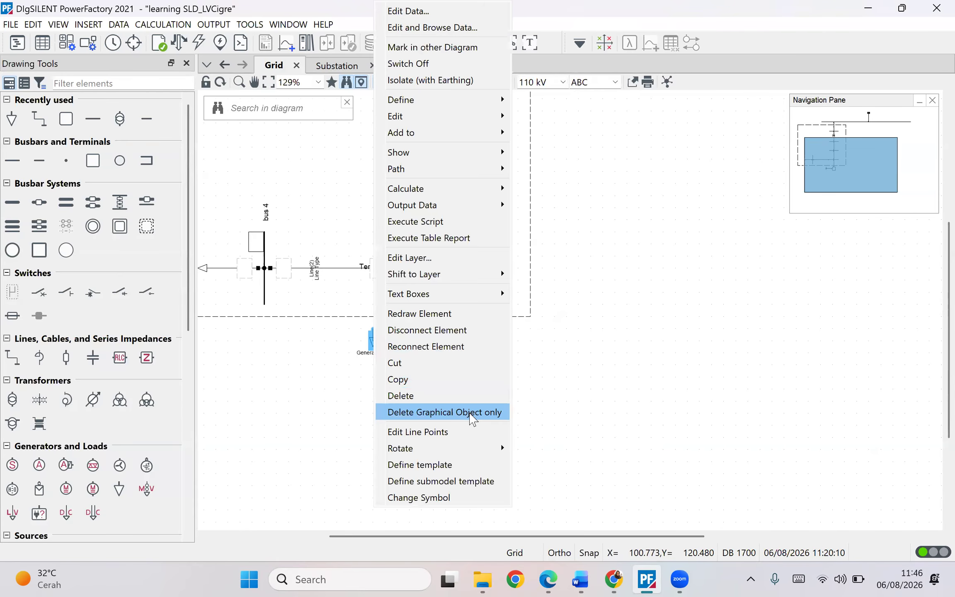
{"action": "left_click", "coordinate": [474, 412]}
{"action": "left_click", "coordinate": [481, 317]}
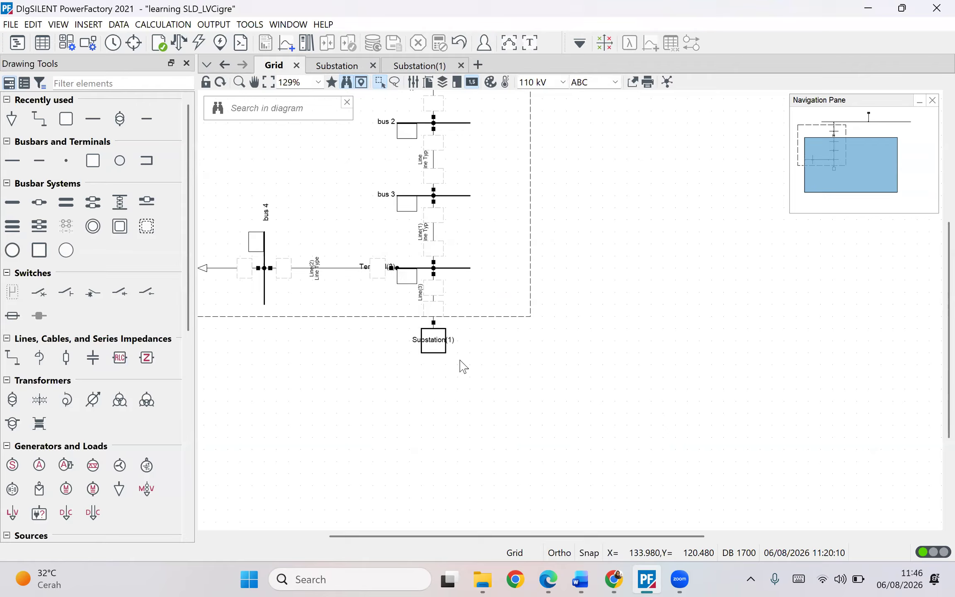
- Open the substation's internal diagram to check the loads on terminals 2 to 4, and return to the grid
{"action": "double_click", "coordinate": [436, 343]}
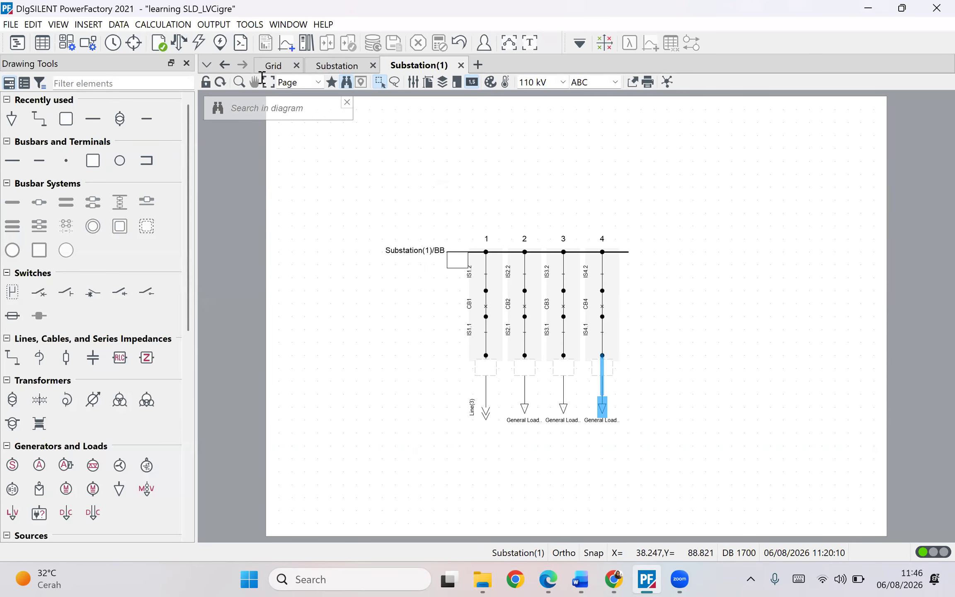
{"action": "left_click", "coordinate": [329, 66]}
{"action": "left_click", "coordinate": [271, 66]}
{"action": "scroll", "coordinate": [526, 305], "scroll_direction": "up", "scroll_amount": 5}
{"action": "scroll", "coordinate": [543, 324], "scroll_direction": "down", "scroll_amount": 5}
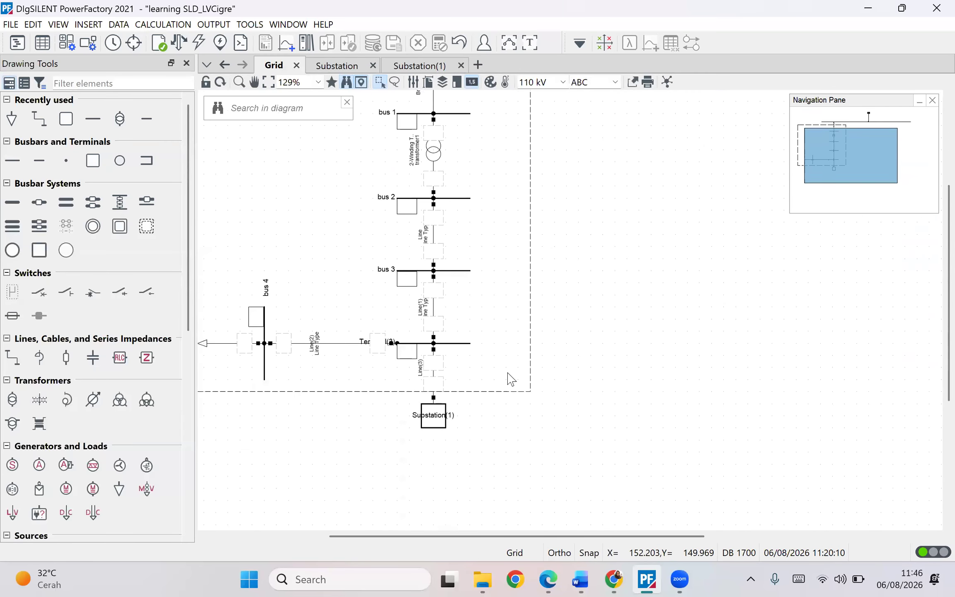
- Inspect the line between bus 3 and the lowest feeder bus through its element data
{"action": "left_click", "coordinate": [459, 324]}
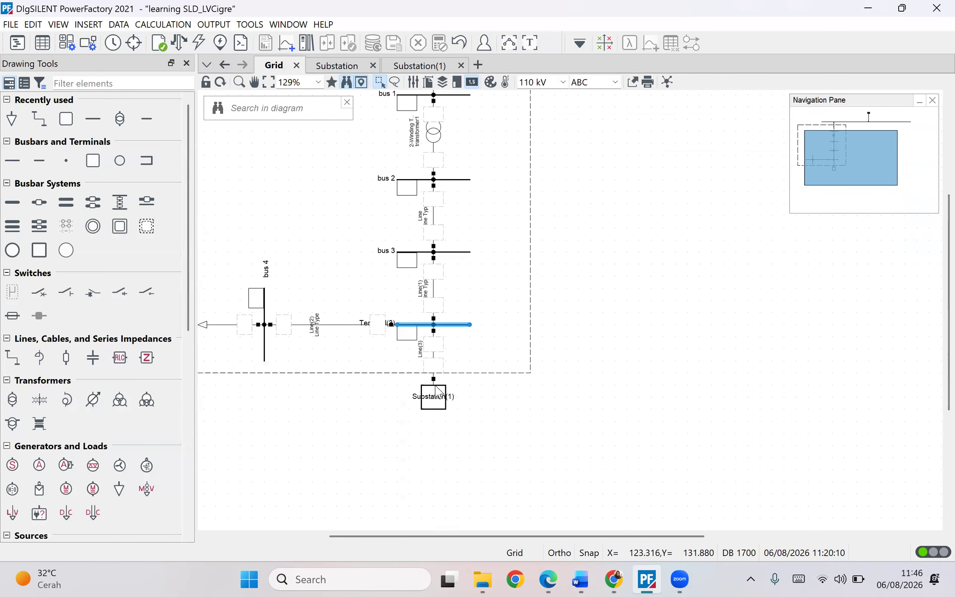
{"action": "left_click", "coordinate": [434, 396]}
{"action": "left_click", "coordinate": [455, 325]}
{"action": "left_click", "coordinate": [433, 299]}
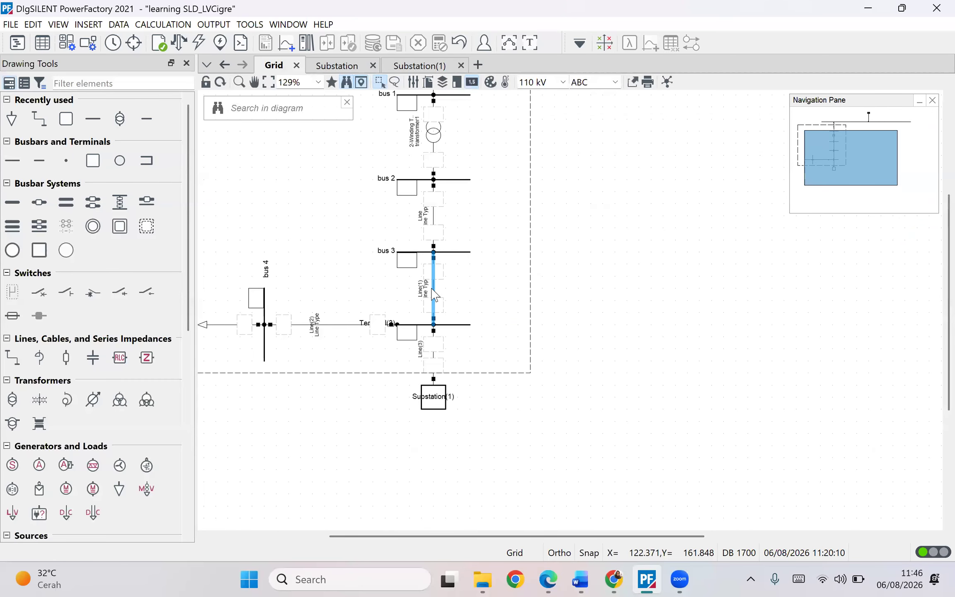
{"action": "right_click", "coordinate": [432, 299]}
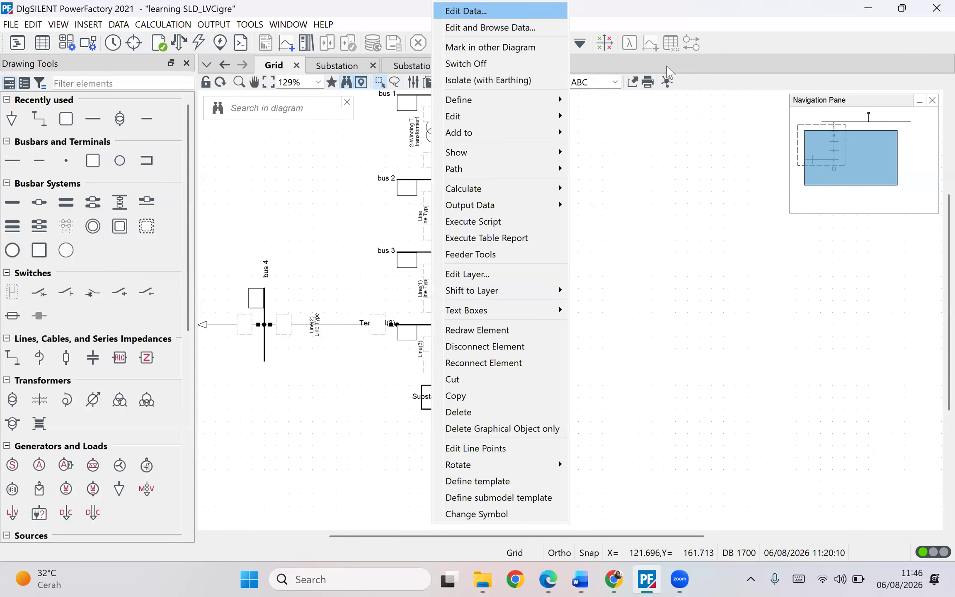
{"action": "left_click", "coordinate": [480, 12]}
{"action": "left_click", "coordinate": [831, 11]}
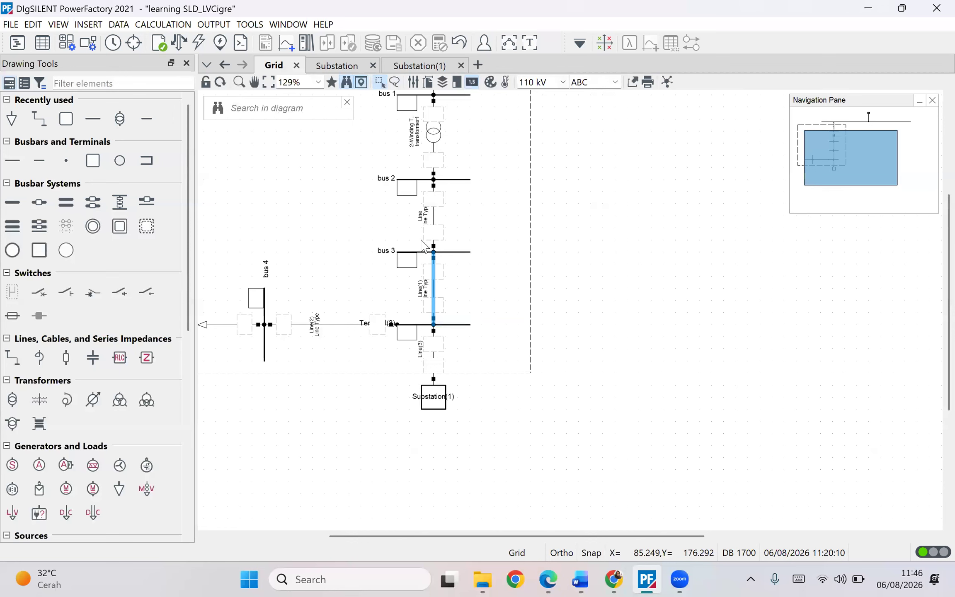
{"action": "right_click", "coordinate": [434, 286]}
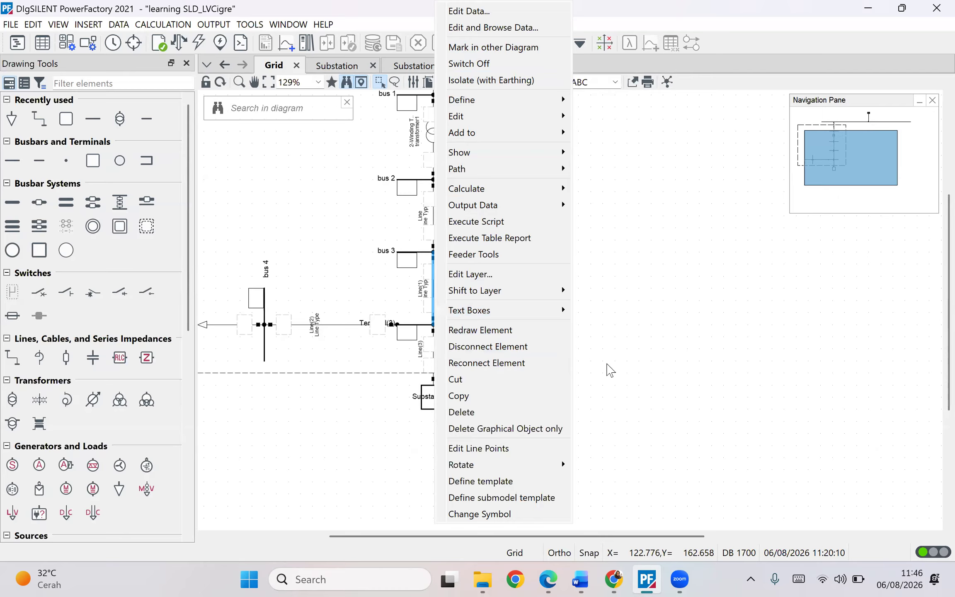
{"action": "left_click", "coordinate": [648, 325]}
- Try reconnecting the 2-winding transformer to bus 1 and undo the reconnection
{"action": "scroll", "coordinate": [469, 309], "scroll_direction": "up", "scroll_amount": 4}
{"action": "left_click", "coordinate": [442, 298]}
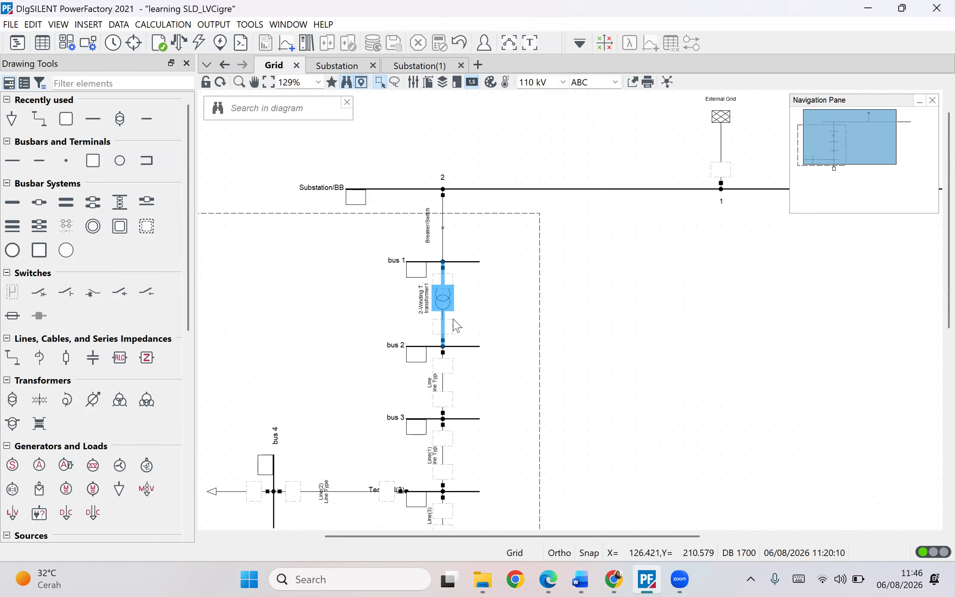
{"action": "right_click", "coordinate": [441, 306]}
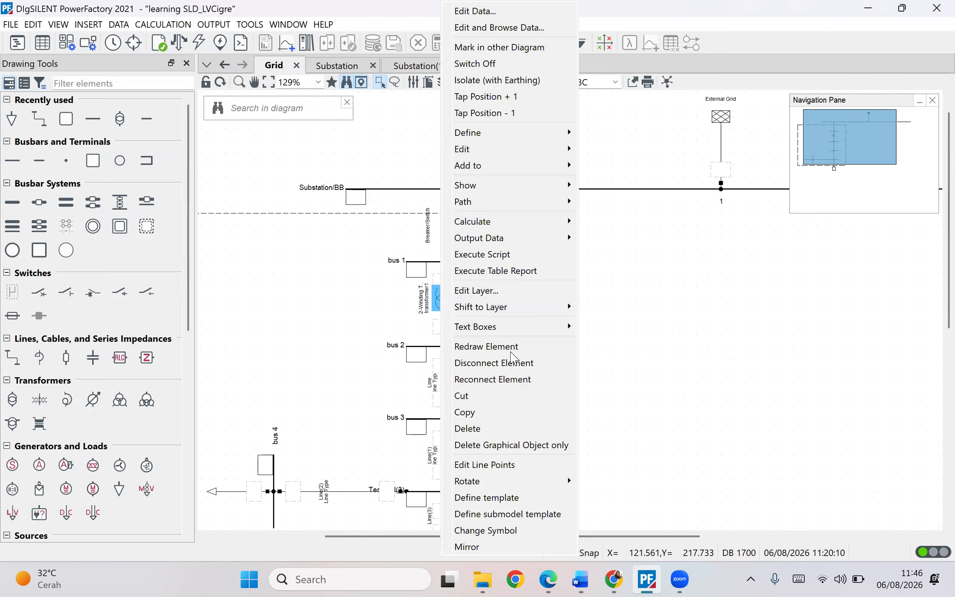
{"action": "left_click", "coordinate": [492, 379]}
{"action": "left_click", "coordinate": [467, 262]}
{"action": "left_click", "coordinate": [467, 419]}
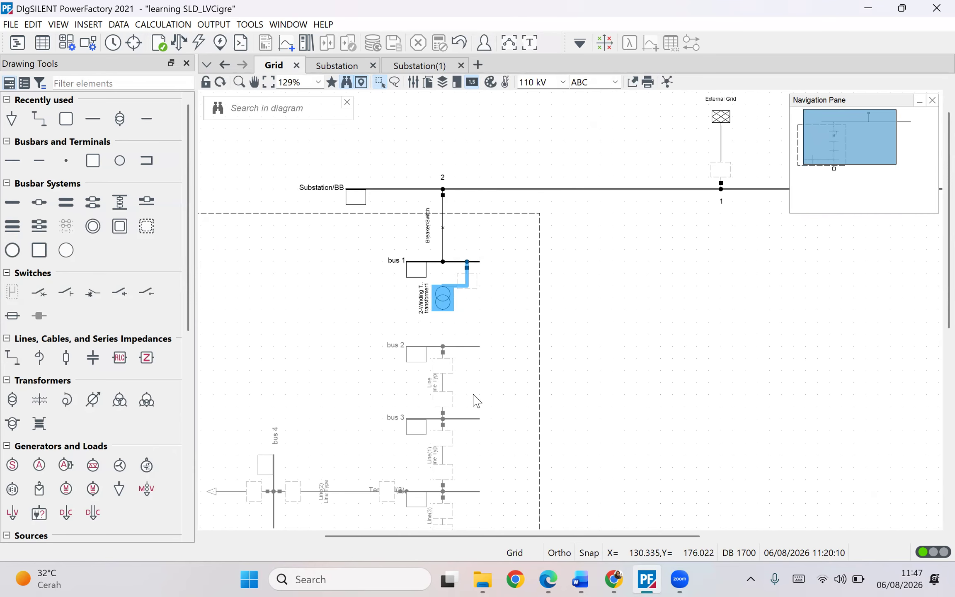
{"action": "key", "text": "ctrl+z"}
- Open the data dialog of the 2-winding transformer between bus 1 and bus 2
{"action": "left_click_drag", "start_coordinate": [538, 331], "coordinate": [643, 229]}
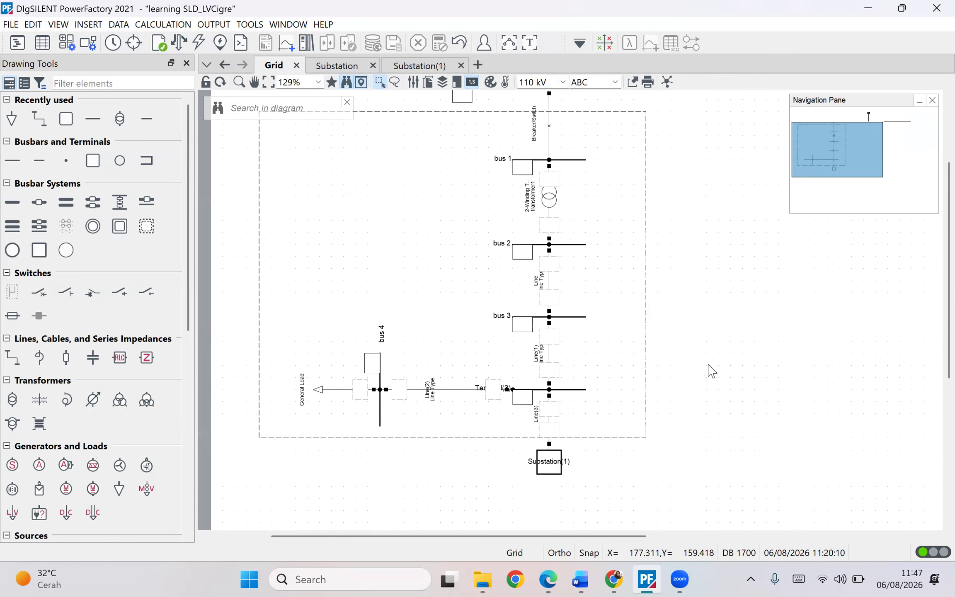
{"action": "scroll", "coordinate": [709, 368], "scroll_direction": "down", "scroll_amount": 3}
{"action": "left_click_drag", "start_coordinate": [703, 365], "coordinate": [618, 364]}
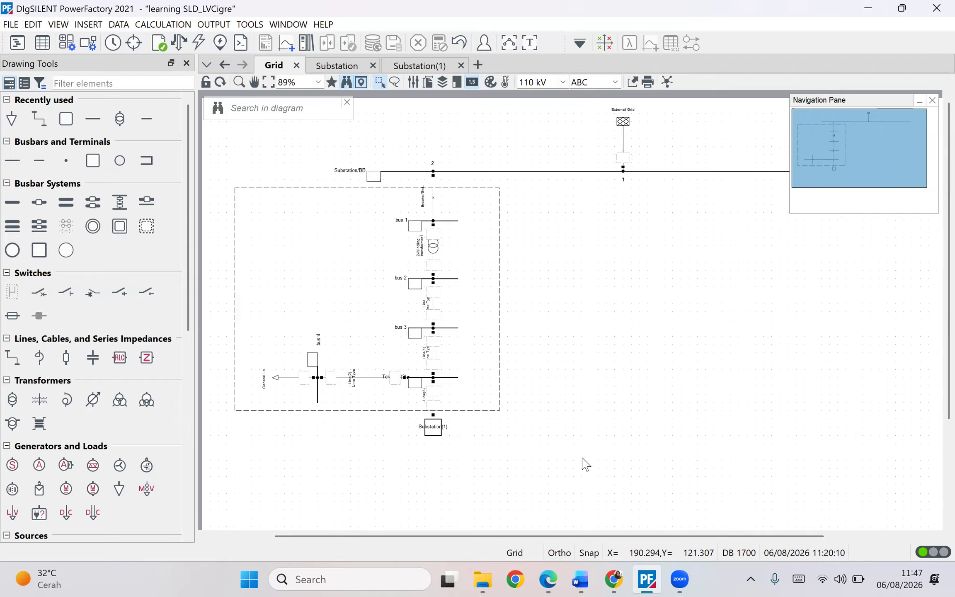
{"action": "mouse_move", "coordinate": [644, 577]}
{"action": "double_click", "coordinate": [438, 250]}
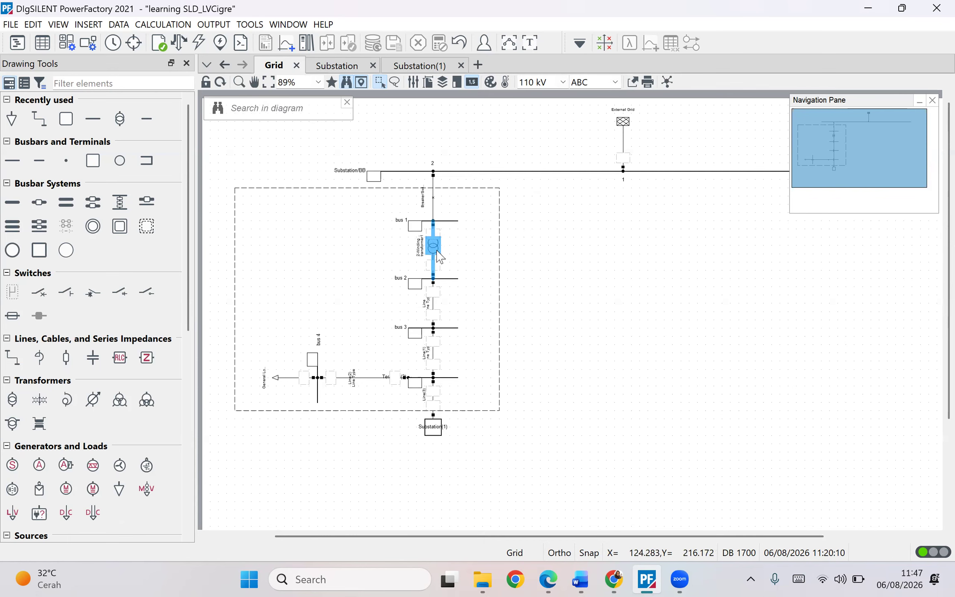
{"action": "left_click", "coordinate": [815, 12]}
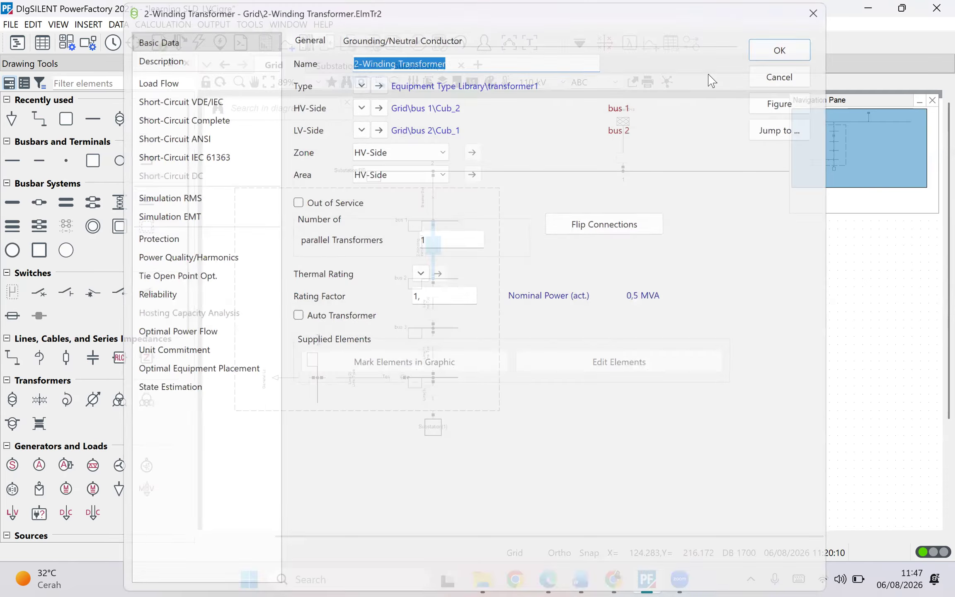